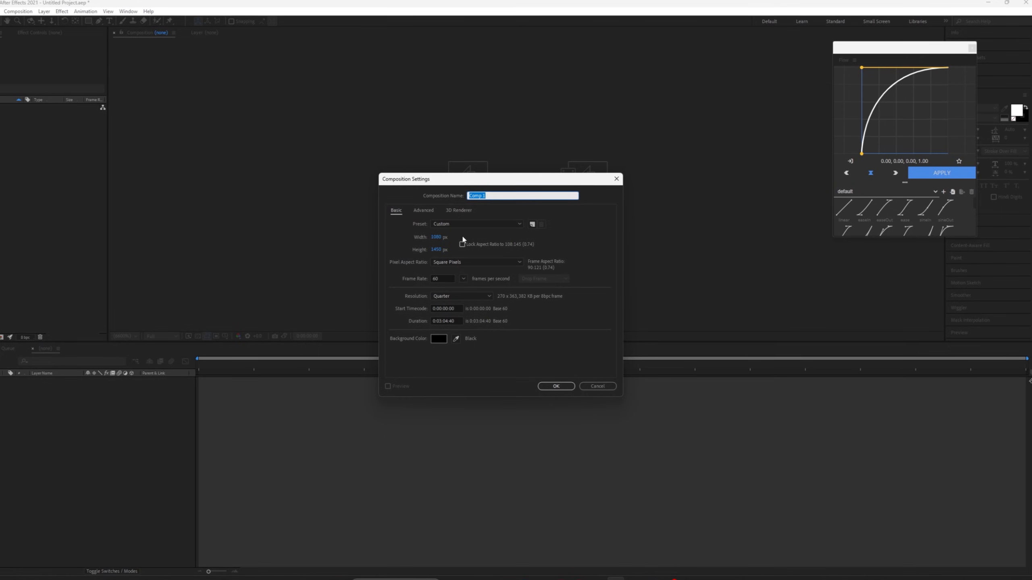
# Create the 1080 × 1450 px, 60 fps composition and add a project folder named Ronaldo.
pyautogui.click(554, 384)
pyautogui.rightClick(23, 136)
pyautogui.click(45, 151)
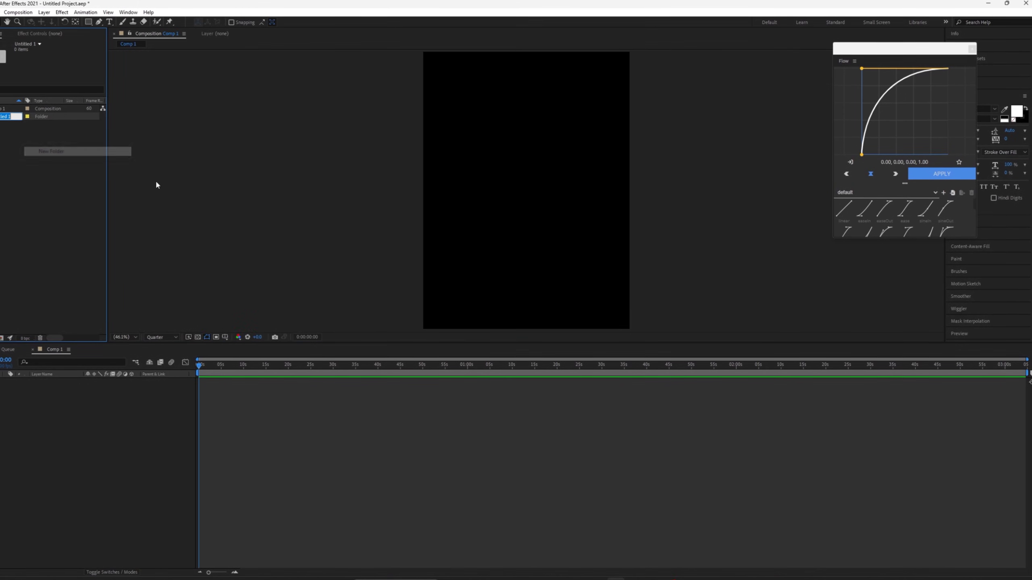
pyautogui.write('Folder')
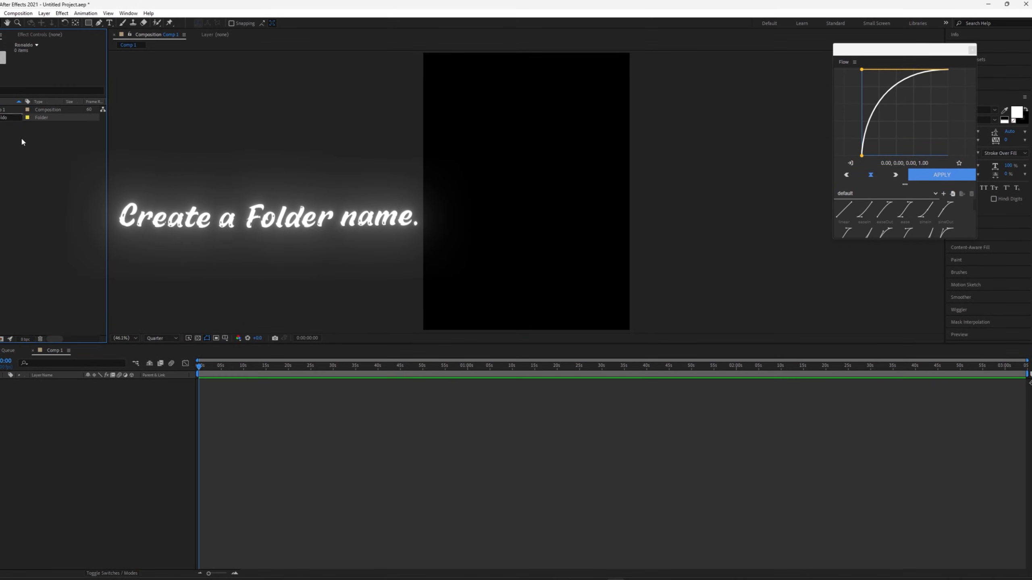
# Add three more project folders named MESSI, MBAPPE and YAMAL.
pyautogui.rightClick(21, 137)
pyautogui.click(88, 154)
pyautogui.rightClick(87, 165)
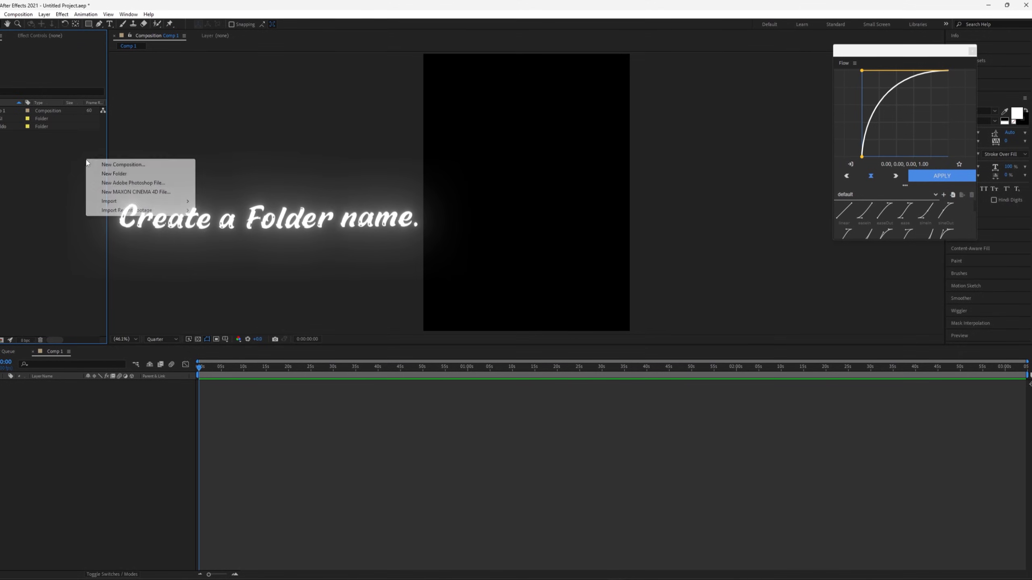
pyautogui.click(135, 179)
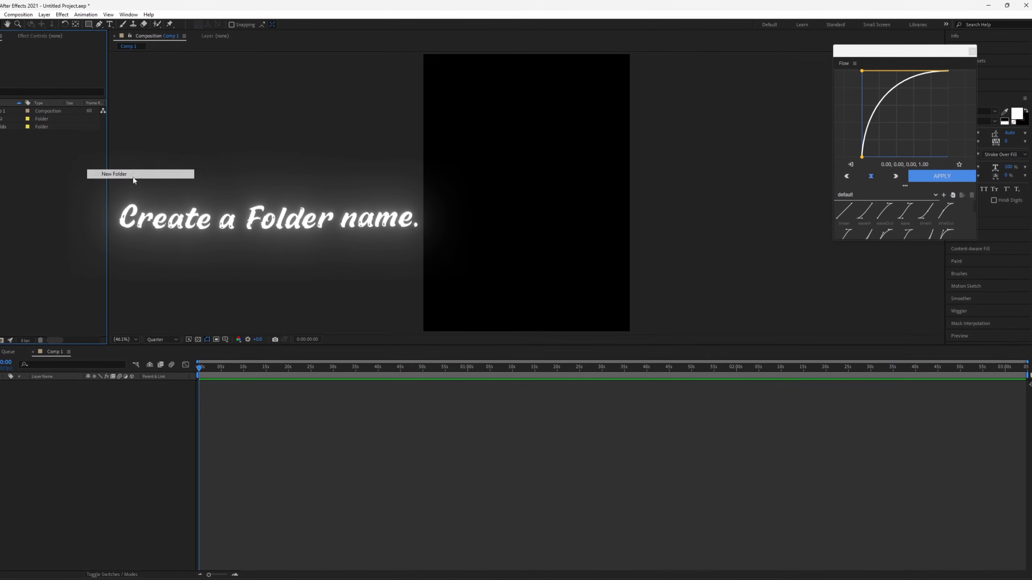
pyautogui.rightClick(44, 178)
pyautogui.click(87, 194)
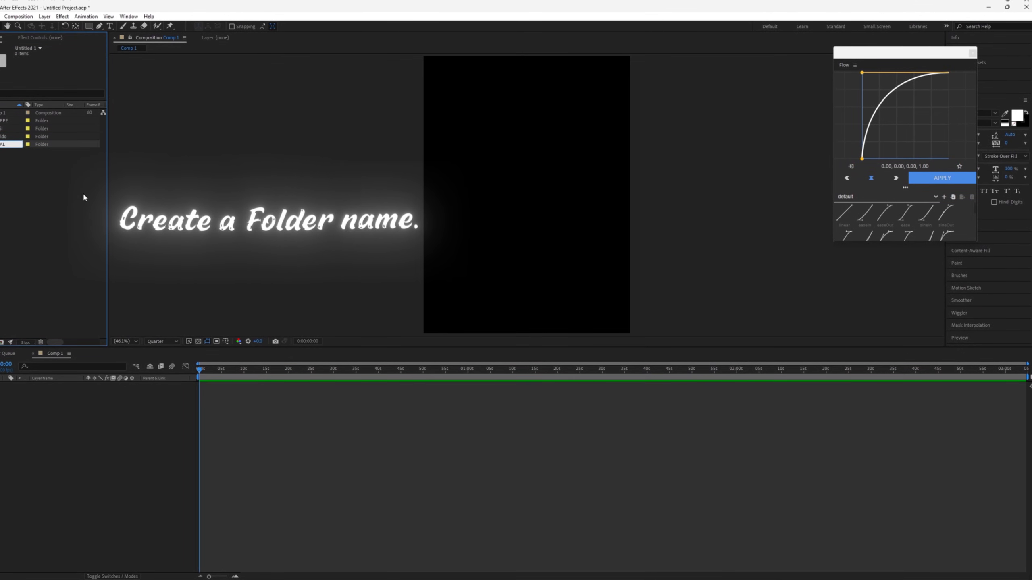
# Import the images from the RONALDO folder in 1 FOOTBALL on disk into the Ronaldo project folder.
pyautogui.click(4, 137)
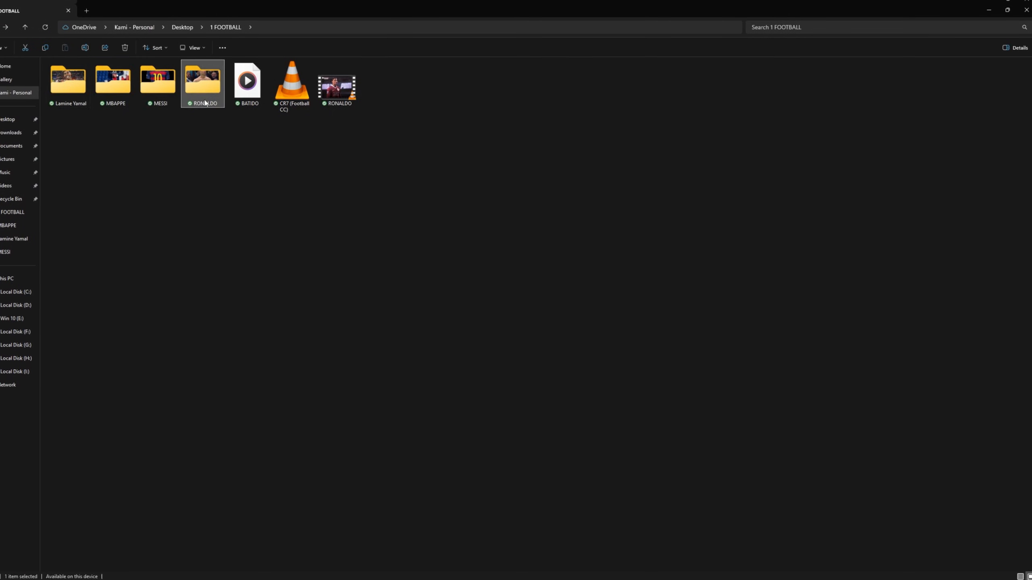
pyautogui.doubleClick(198, 98)
pyautogui.moveTo(403, 140); pyautogui.dragTo(8, 144)
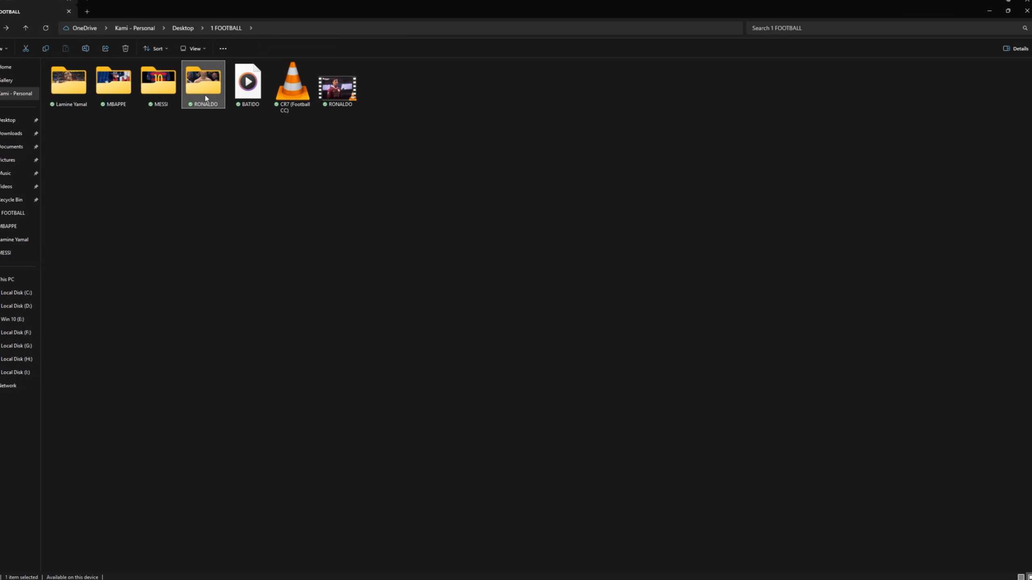
# Import all images from the MESSI folder on disk into the MESSI project folder.
pyautogui.doubleClick(158, 82)
pyautogui.moveTo(325, 152); pyautogui.dragTo(56, 81)
pyautogui.moveTo(68, 82); pyautogui.dragTo(12, 131)
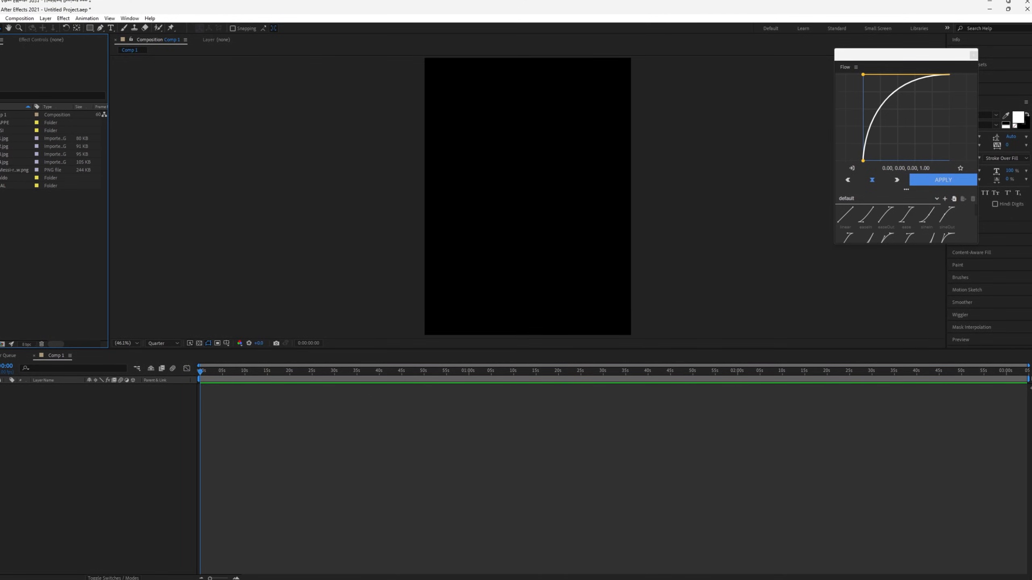
pyautogui.click(1, 131)
# Import all five images from the MBAPPE folder on disk into the MBAPPE project folder.
pyautogui.hotkey('alt', 'Tab')
pyautogui.click(1, 28)
pyautogui.doubleClick(120, 81)
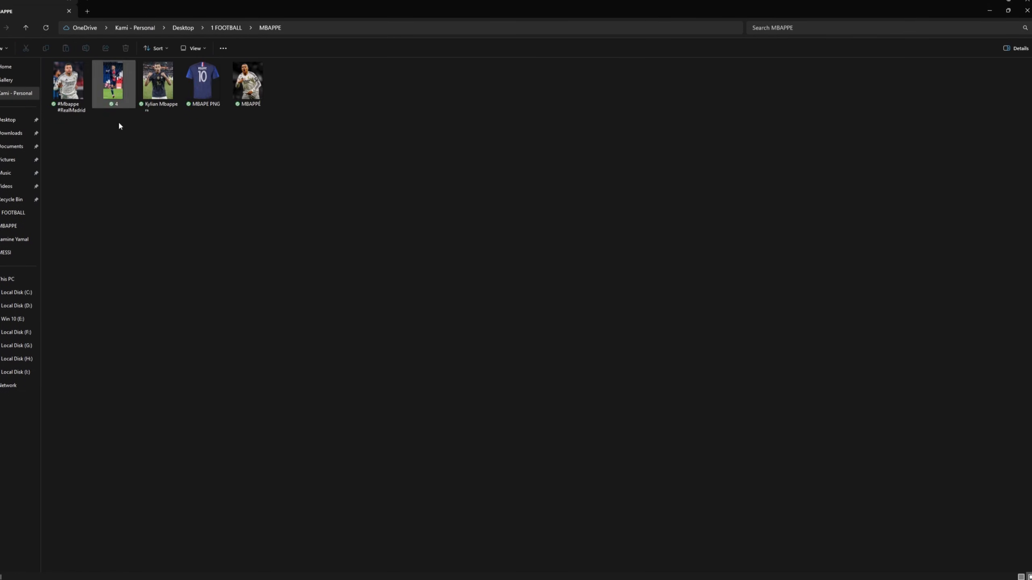
pyautogui.moveTo(360, 155); pyautogui.dragTo(65, 78)
pyautogui.moveTo(68, 81); pyautogui.dragTo(3, 122)
# Import the images from the Lamine Yamal folder on disk into the YAMAL project folder.
pyautogui.hotkey('alt', 'Tab')
pyautogui.click(0, 28)
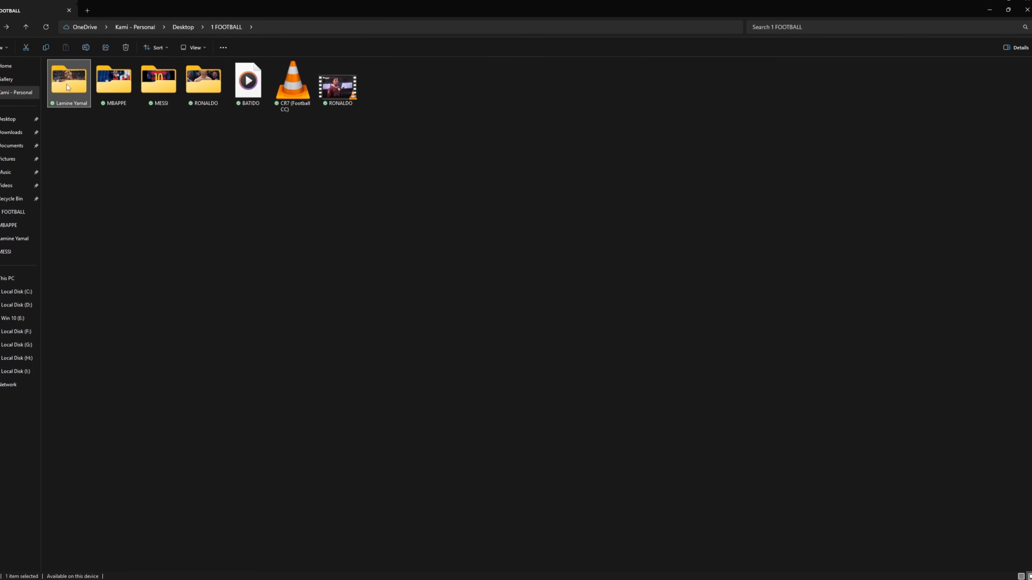
pyautogui.doubleClick(67, 84)
pyautogui.moveTo(371, 139); pyautogui.dragTo(4, 145)
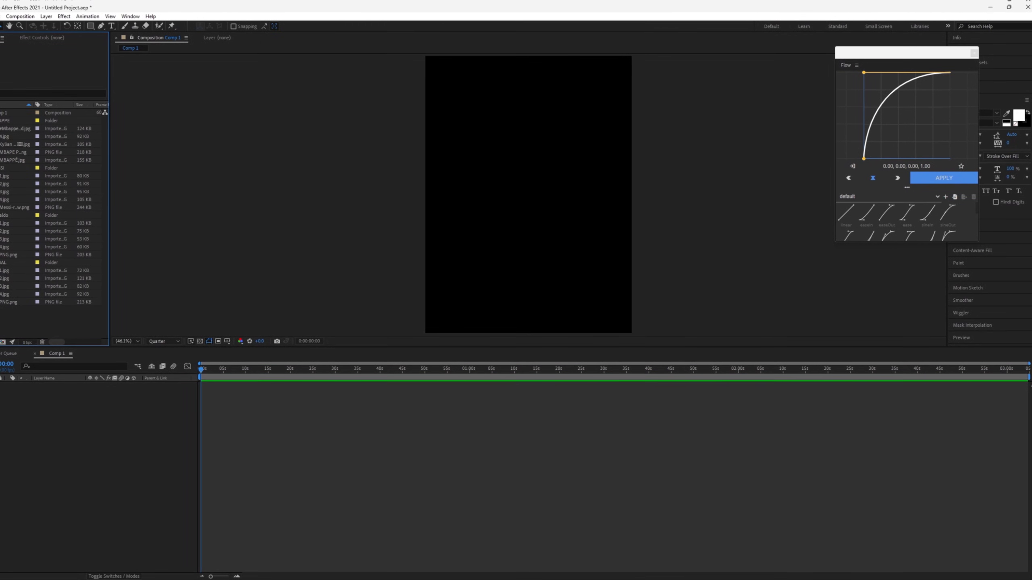
# Add BATIDO.mp3 to the Comp 1 timeline and reveal its audio waveform.
pyautogui.click(8, 110)
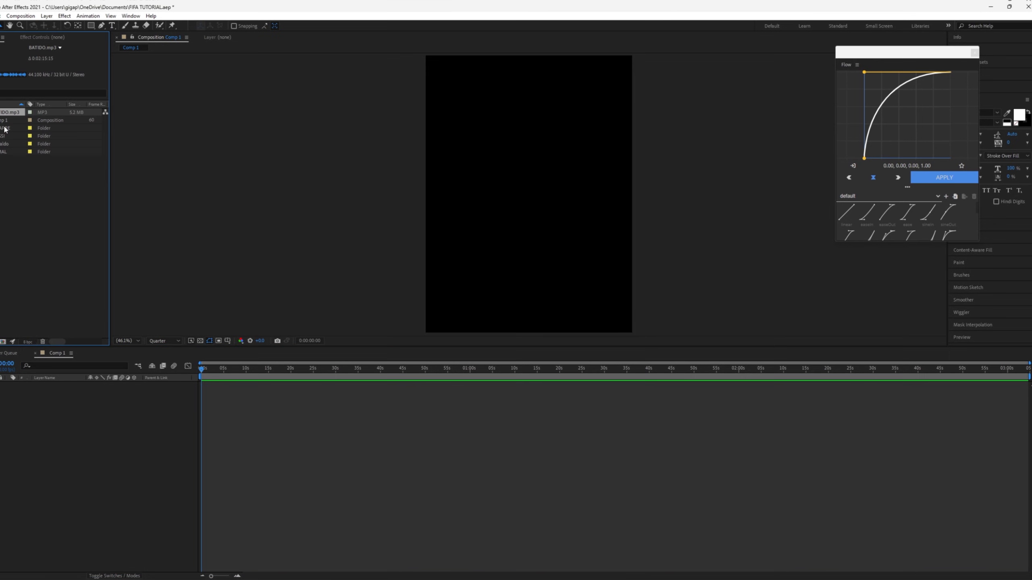
pyautogui.moveTo(10, 111); pyautogui.dragTo(247, 477)
pyautogui.press('l')
pyautogui.press('l')
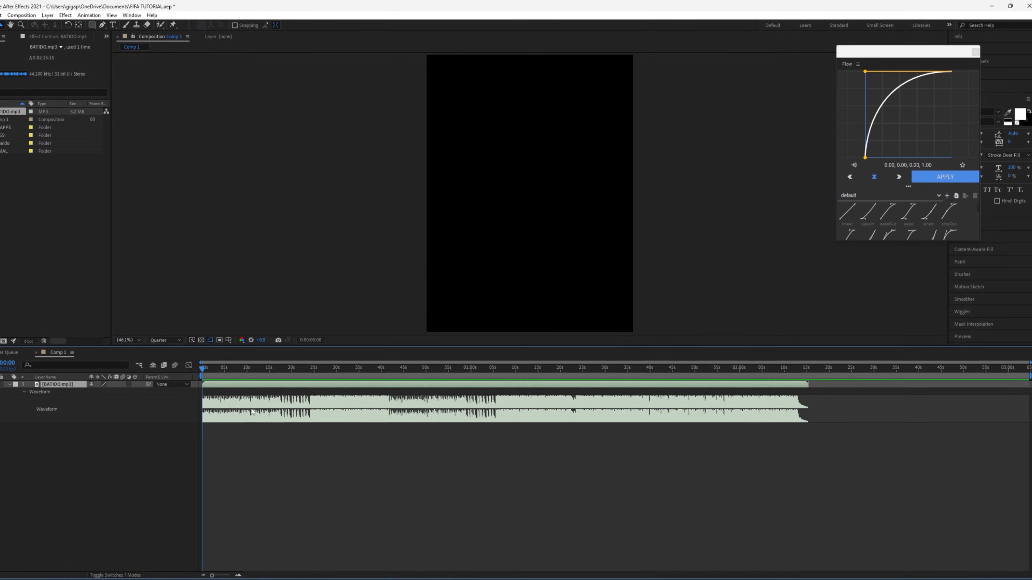
# Split off and delete the opening part of the BATIDO.mp3 layer, start the remainder at 0:00, and preview it with its waveform shown.
pyautogui.scroll(2, 255, 412)
pyautogui.hscroll(-2, 288, 422)
pyautogui.moveTo(486, 369); pyautogui.dragTo(216, 384)
pyautogui.press('space')
pyautogui.click(481, 370)
pyautogui.hotkey('ctrl', 'shift', 'd')
pyautogui.click(476, 391)
pyautogui.press('Delete')
pyautogui.moveTo(208, 370); pyautogui.dragTo(142, 372)
pyautogui.press('l')
pyautogui.press('l')
pyautogui.press('space')
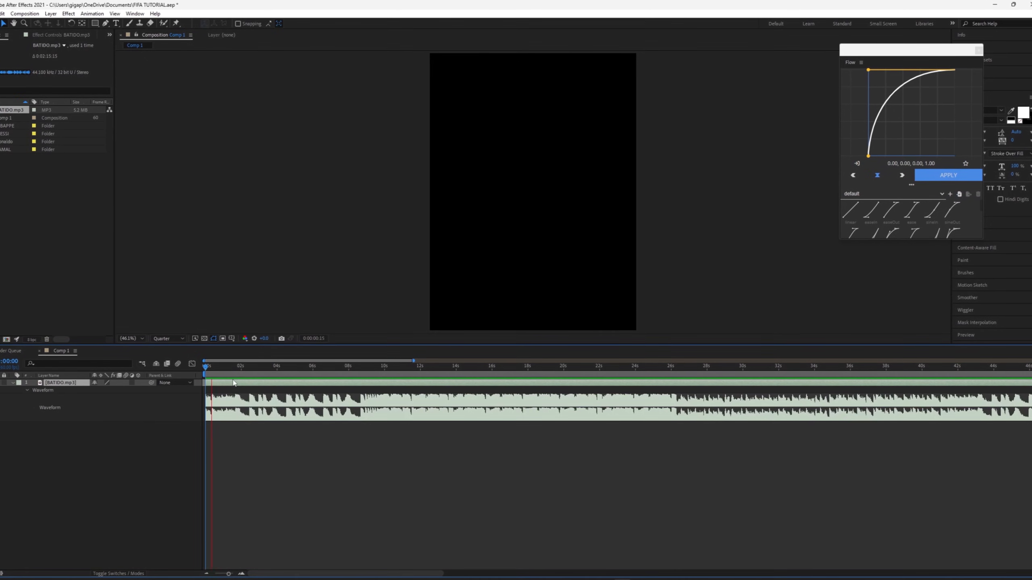
# Add timeline markers on the music beats, including 0:00:04:32, 0:00:05:19 and 0:00:05:48.
pyautogui.scroll(5, 239, 368)
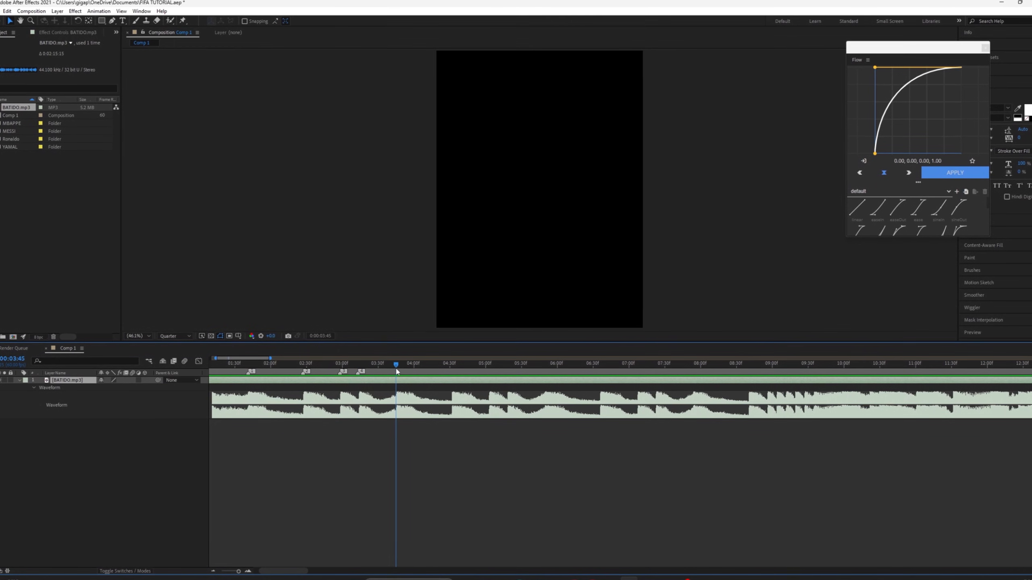
pyautogui.click(453, 367)
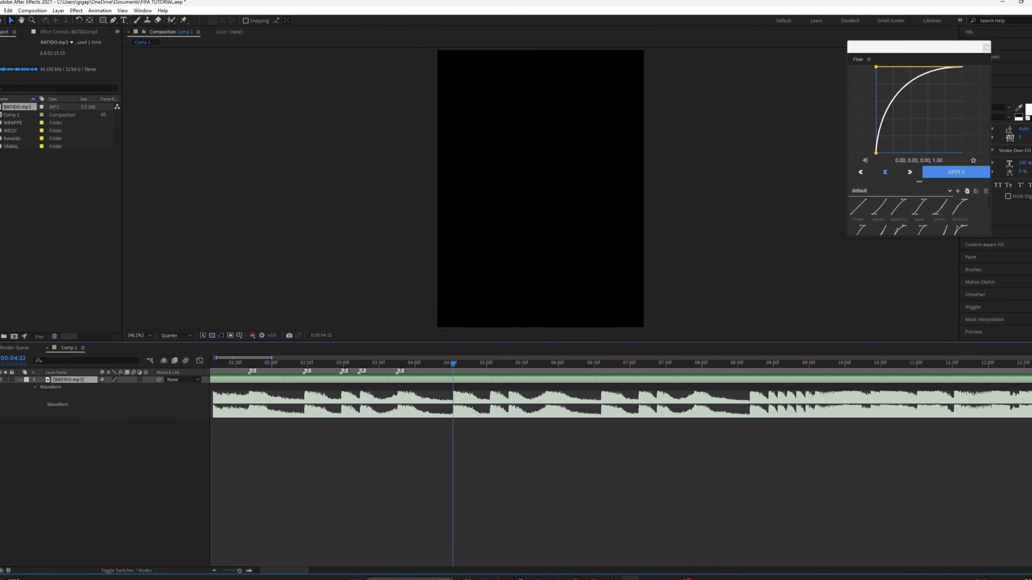
pyautogui.press('KP_Multiply')
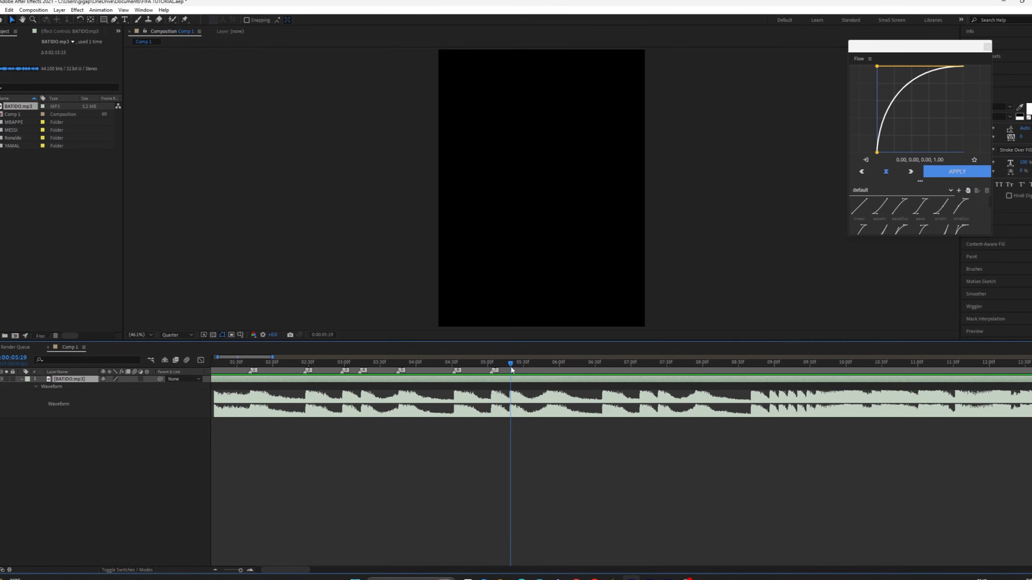
pyautogui.press('KP_Multiply')
pyautogui.click(546, 368)
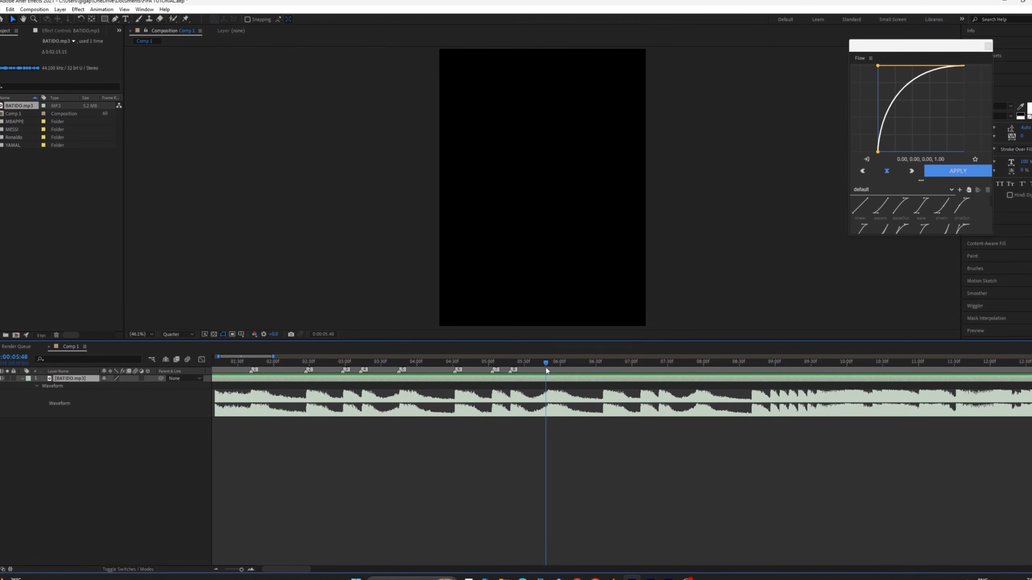
pyautogui.press('KP_Multiply')
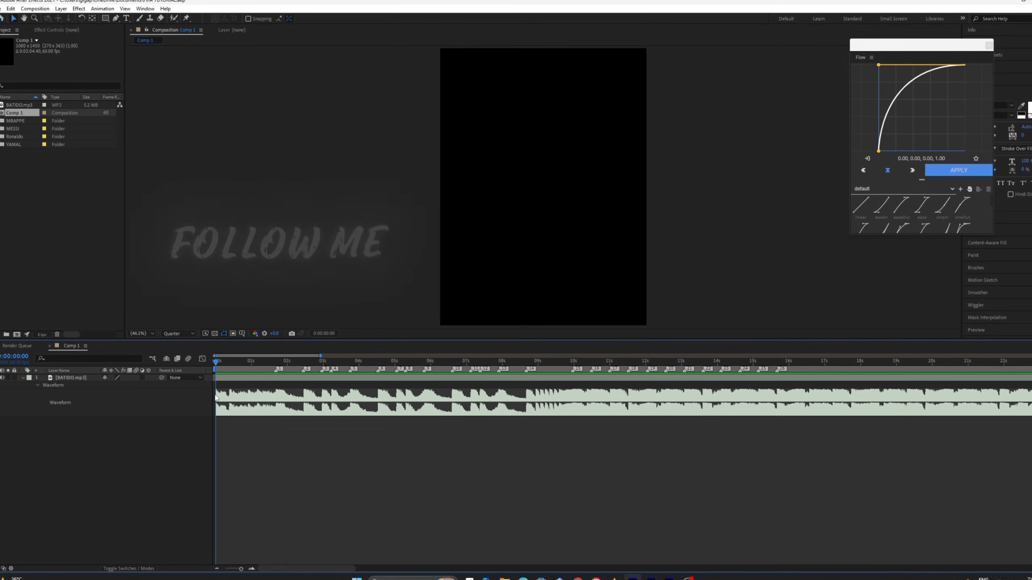
# Create a black solid layer in the composition above the audio track.
pyautogui.rightClick(235, 418)
pyautogui.moveTo(284, 422)
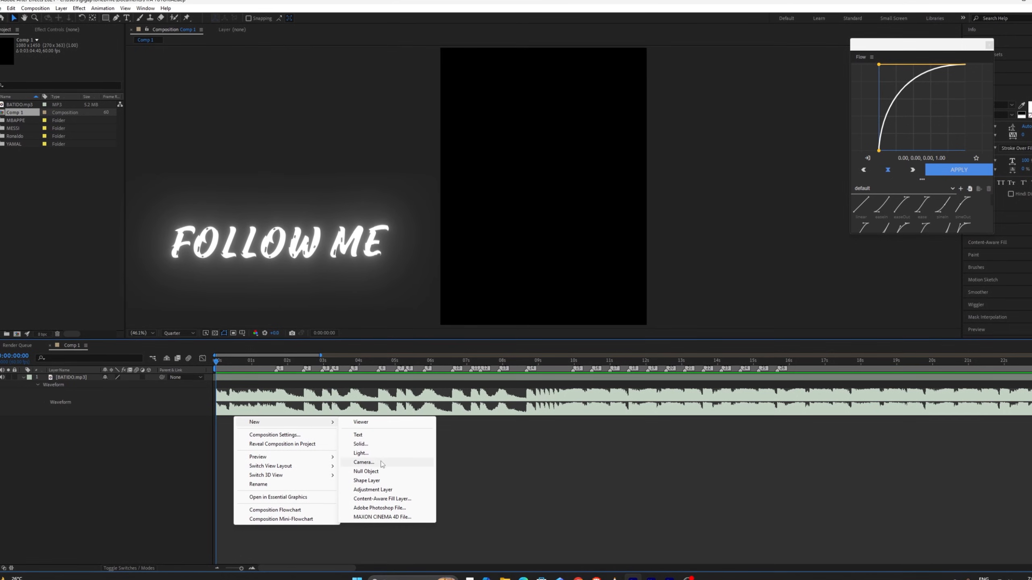
pyautogui.click(361, 444)
pyautogui.click(566, 387)
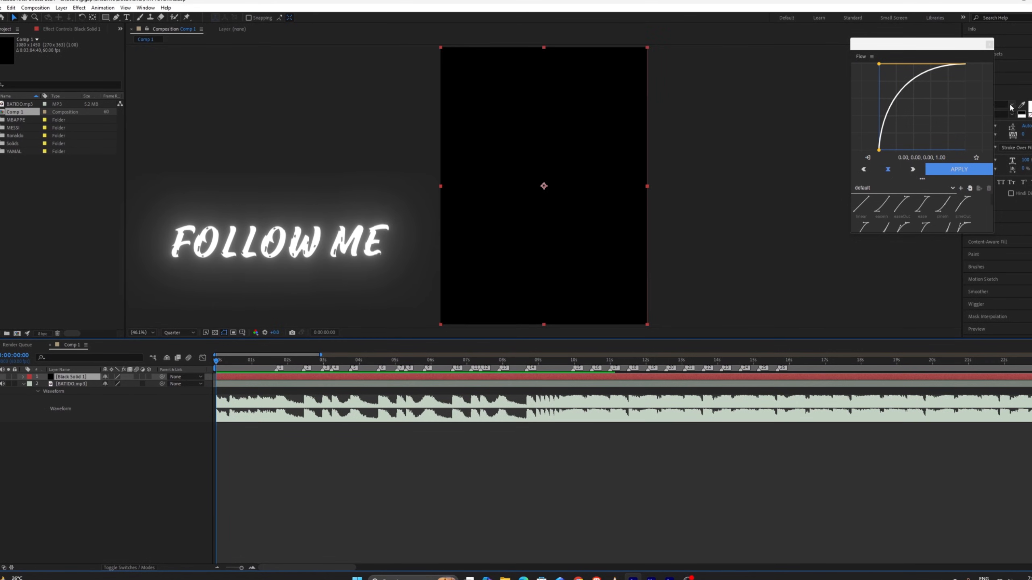
# Move the floating Flow window aside, find the Gradient Ramp effect and apply it to the black solid.
pyautogui.moveTo(922, 44); pyautogui.dragTo(833, 43)
pyautogui.click(995, 54)
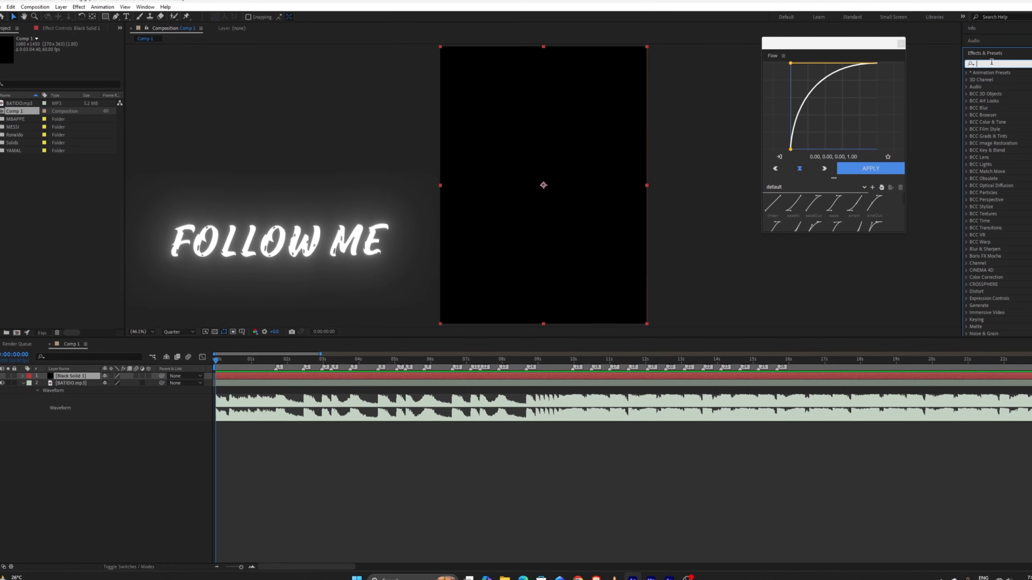
pyautogui.write('gradi')
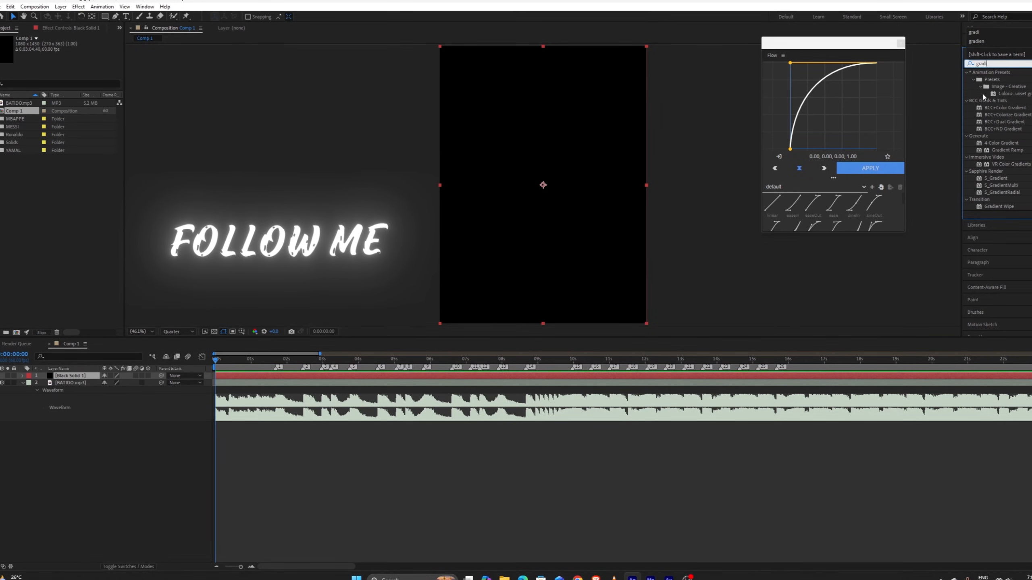
pyautogui.moveTo(1006, 150); pyautogui.dragTo(474, 318)
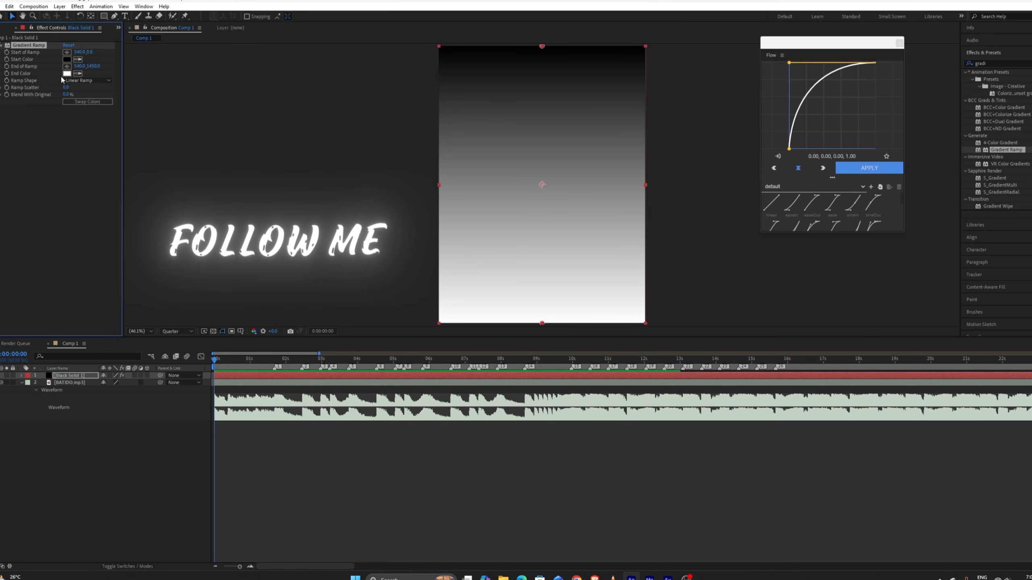
# Set the gradient's shape to Radial Ramp and move its start point to the composition centre at 540, 725.
pyautogui.click(65, 80)
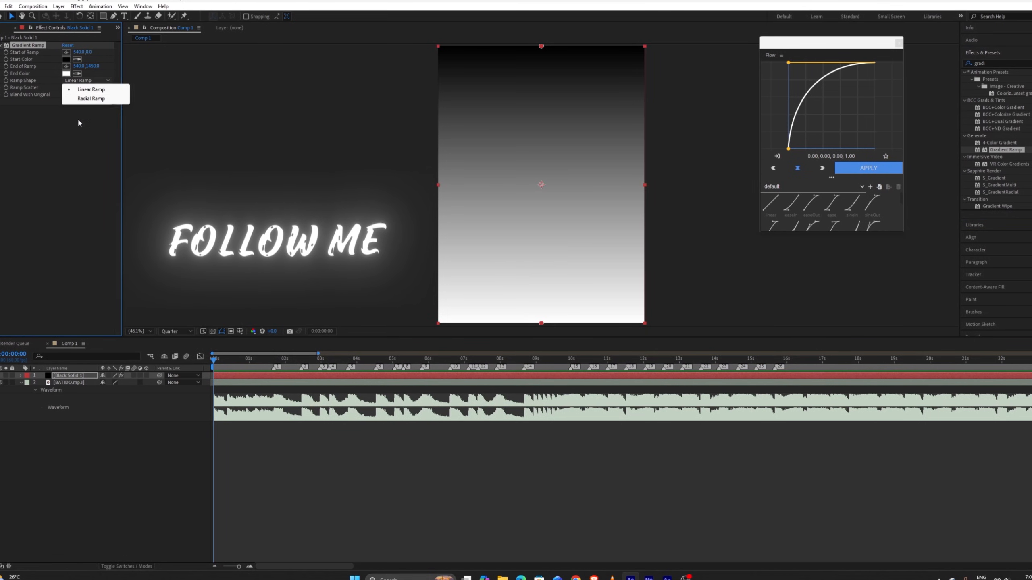
pyautogui.click(91, 98)
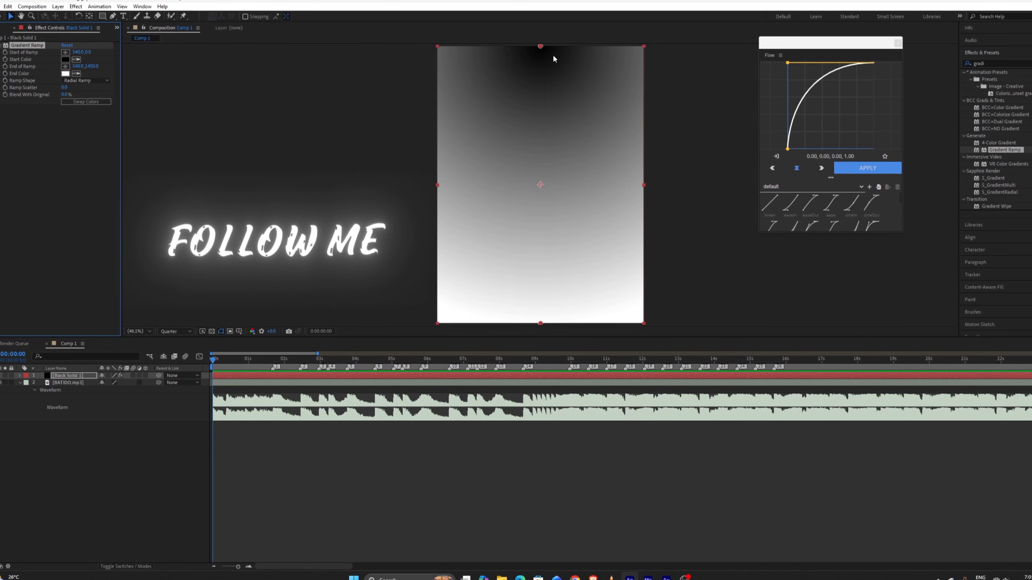
pyautogui.moveTo(540, 46); pyautogui.dragTo(541, 187)
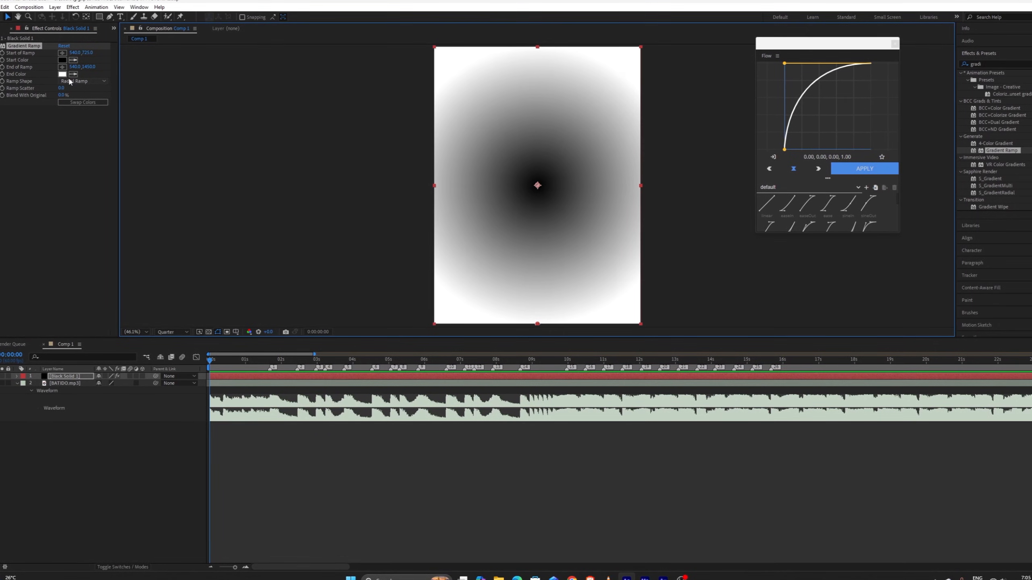
pyautogui.click(91, 175)
# Set the Gradient Ramp's end color to dark blue 080078.
pyautogui.click(61, 74)
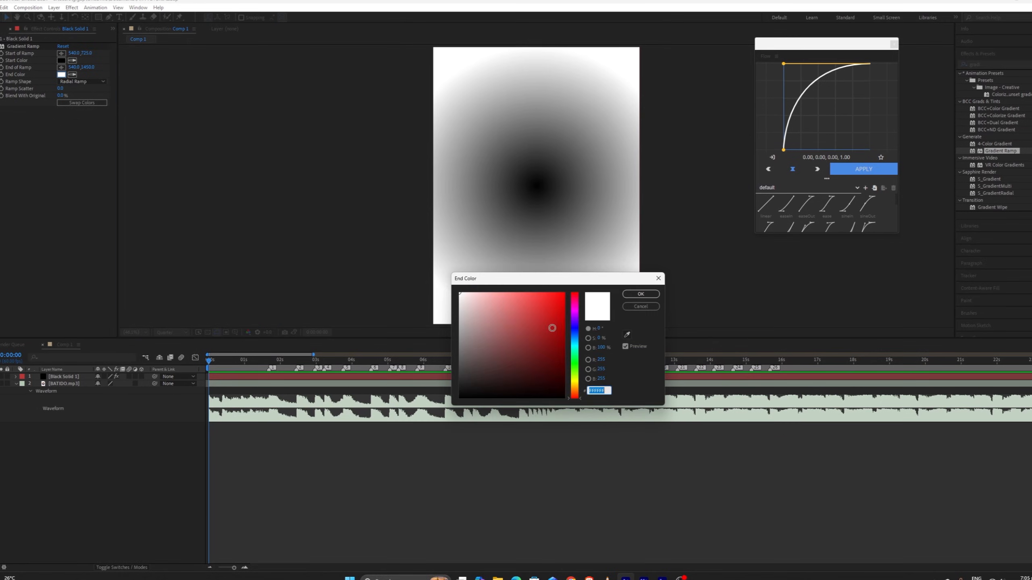
pyautogui.click(577, 327)
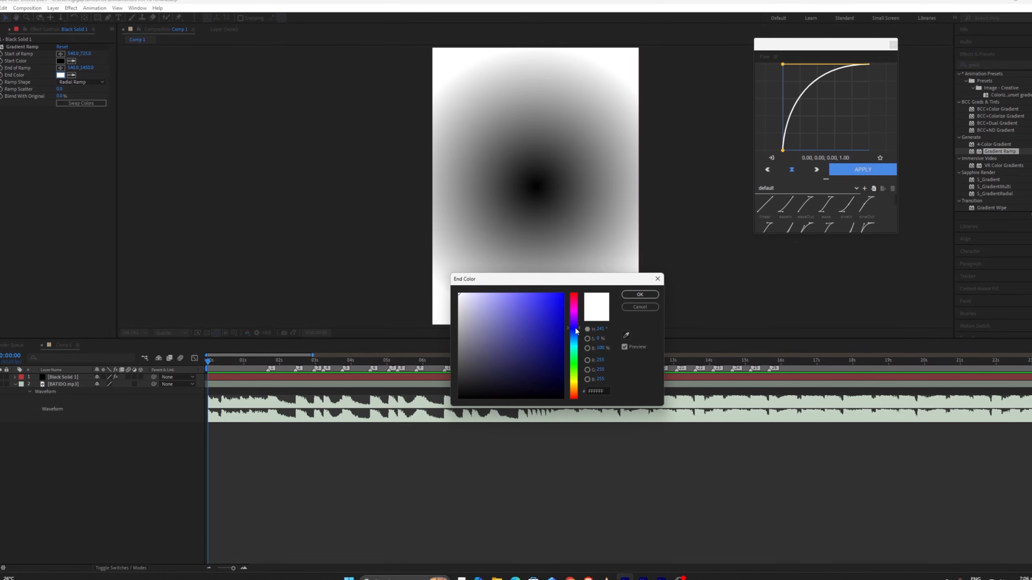
pyautogui.click(563, 347)
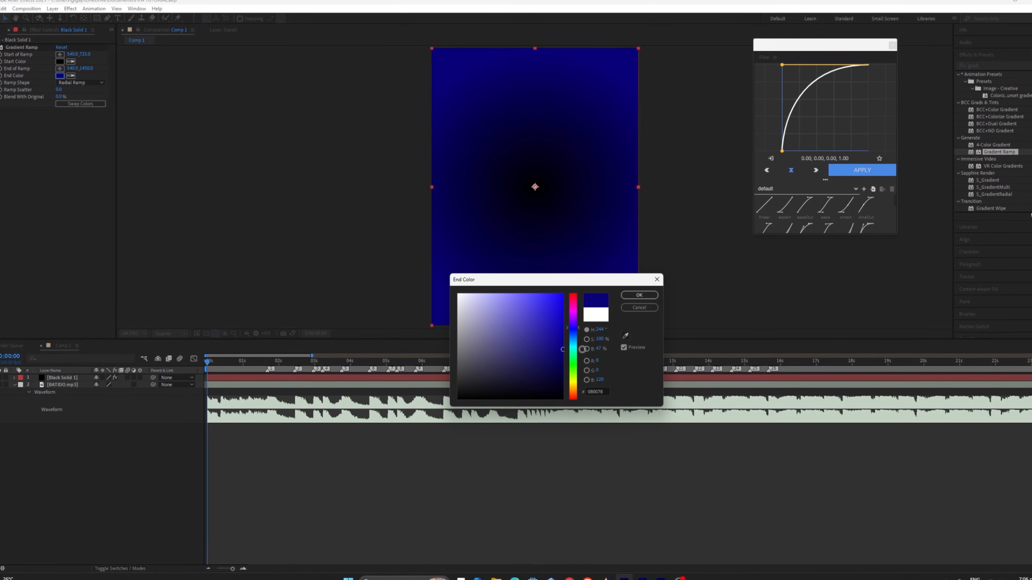
pyautogui.click(639, 295)
# Set the Gradient Ramp's start color to bright cyan 00F0FF.
pyautogui.click(59, 62)
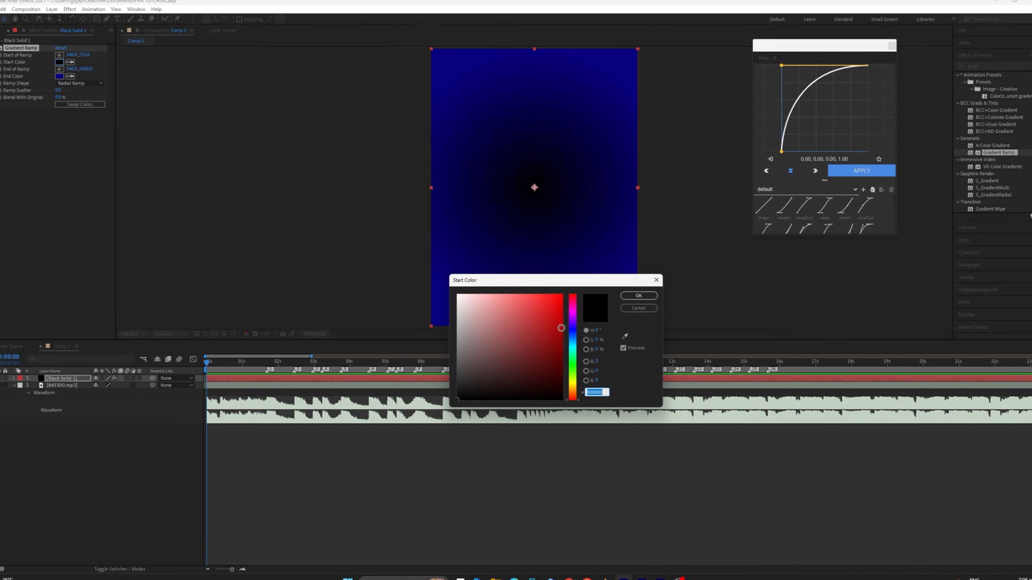
pyautogui.click(572, 347)
pyautogui.click(572, 346)
pyautogui.click(562, 296)
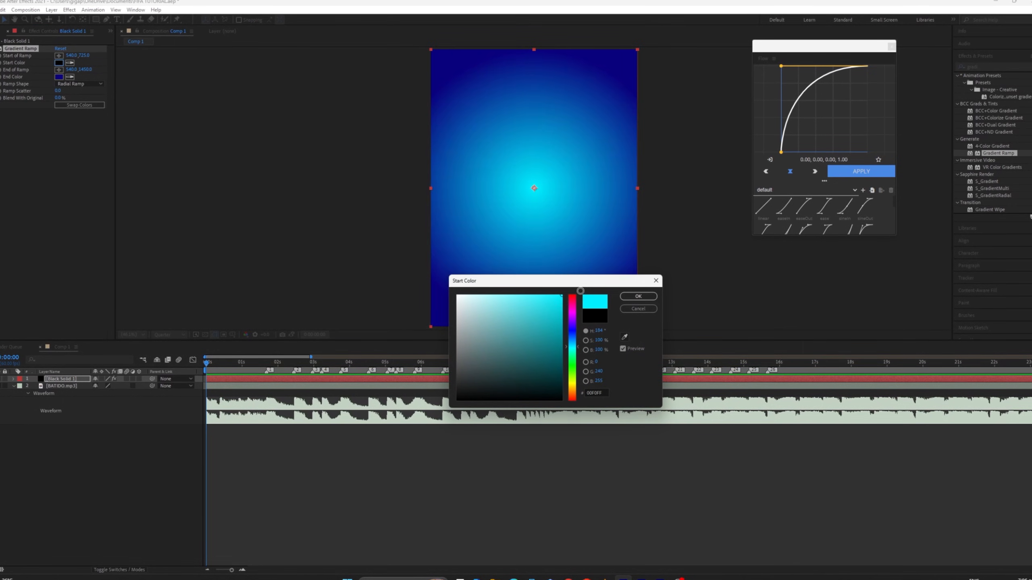
pyautogui.click(648, 299)
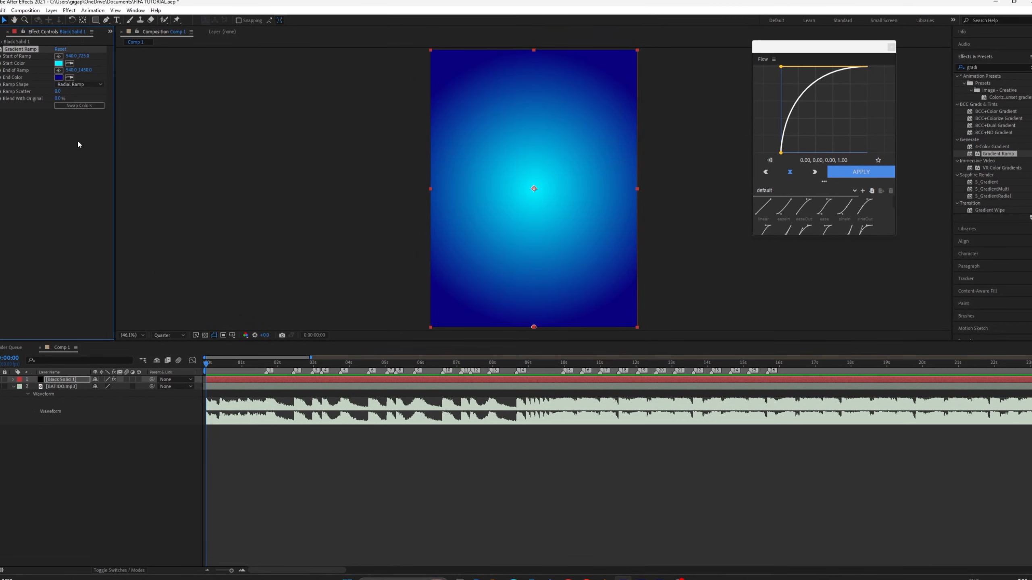
# Deselect the gradient solid and save the project.
pyautogui.click(380, 276)
pyautogui.hotkey('ctrl', 's')
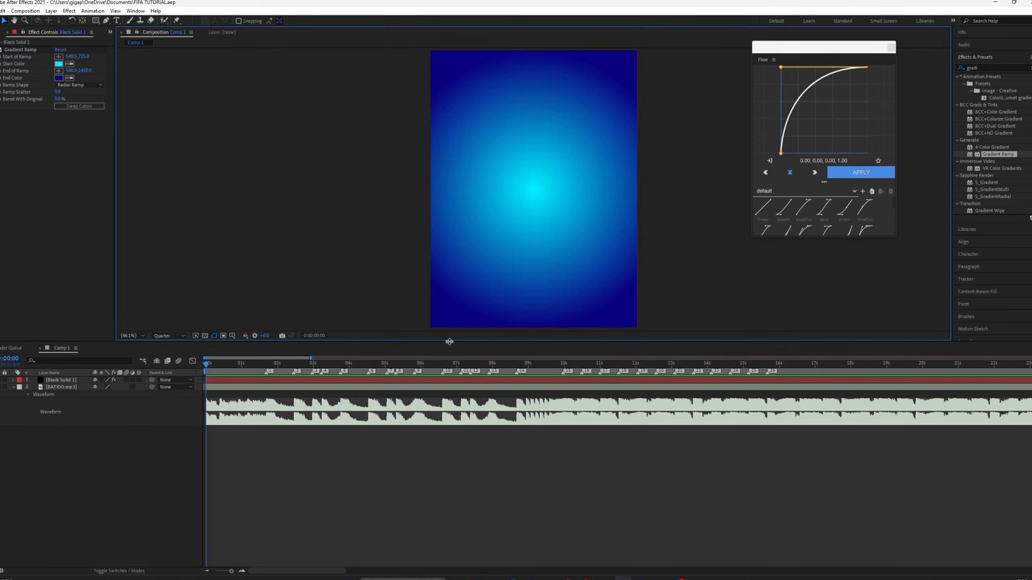
pyautogui.scroll(2, 261, 388)
pyautogui.scroll(2, 261, 391)
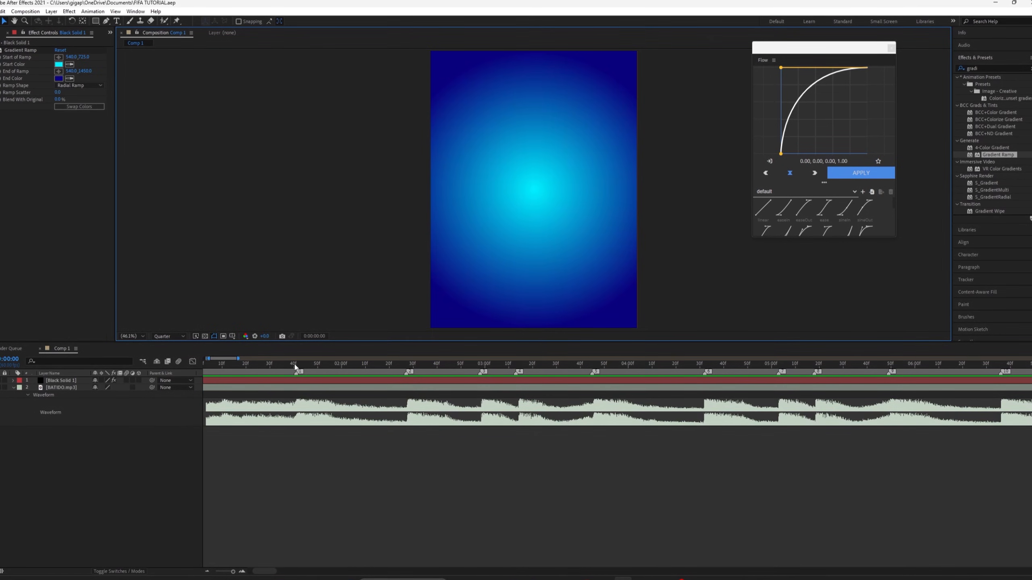
# Add an Opacity keyframe at 100% to the gradient solid on the first beat marker, at 0:00:01:41.
pyautogui.click(296, 365)
pyautogui.click(295, 382)
pyautogui.press('t')
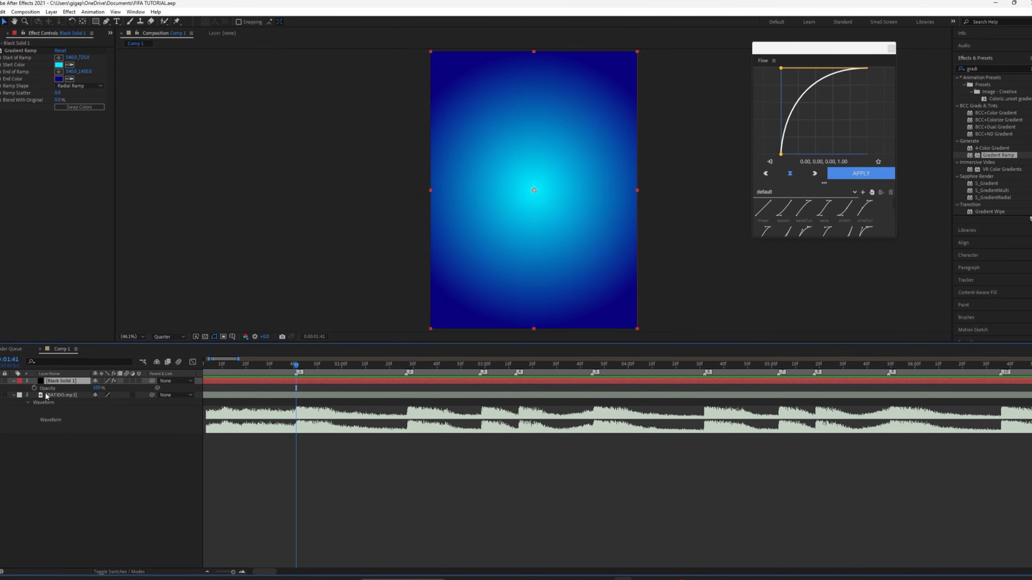
pyautogui.click(35, 388)
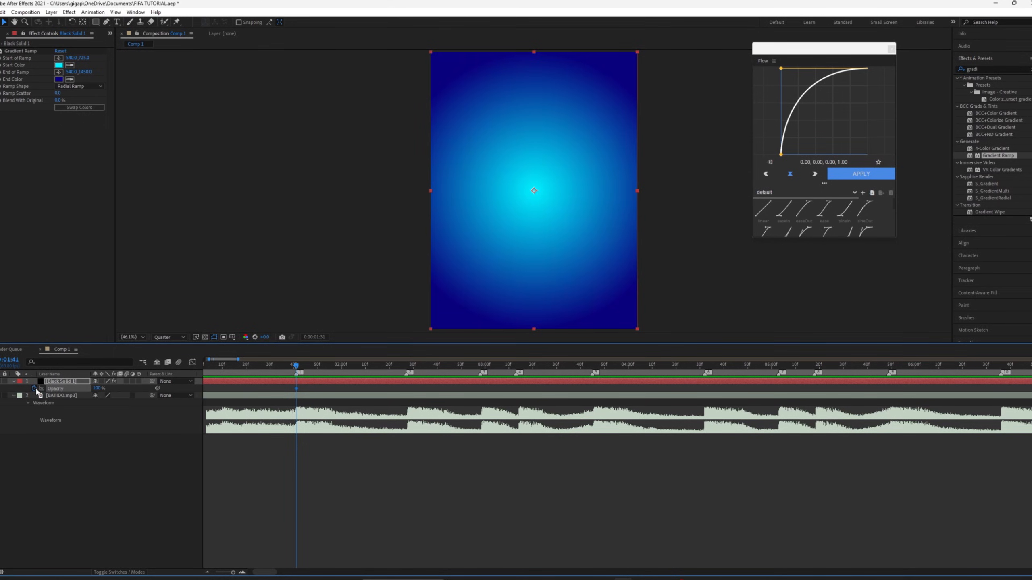
# Set the solid's opacity to 0% at 0:00:01:01, easy-ease both opacity keyframes and save the project.
pyautogui.hotkey('shift', 'pageup')
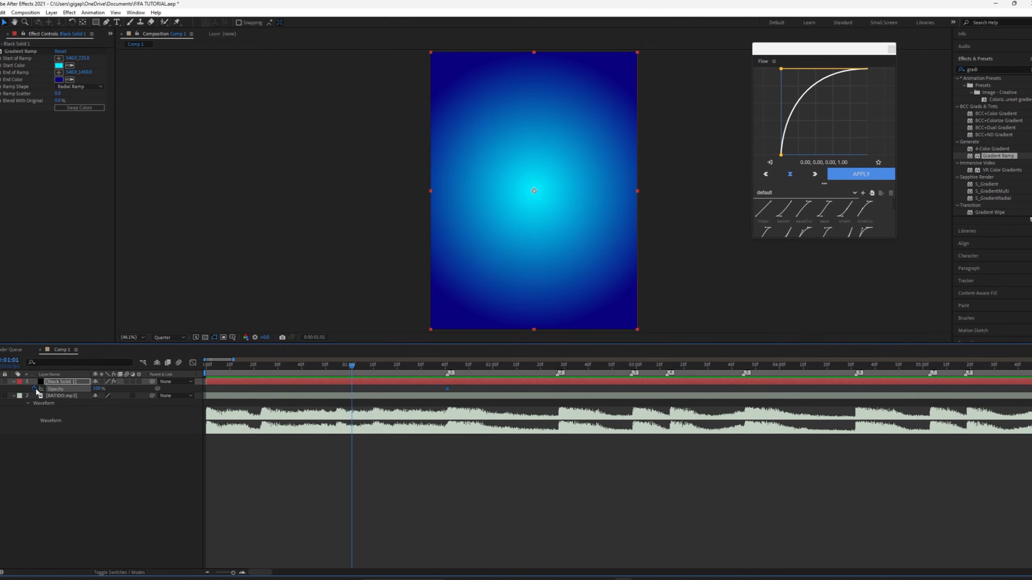
pyautogui.moveTo(97, 389); pyautogui.dragTo(55, 390)
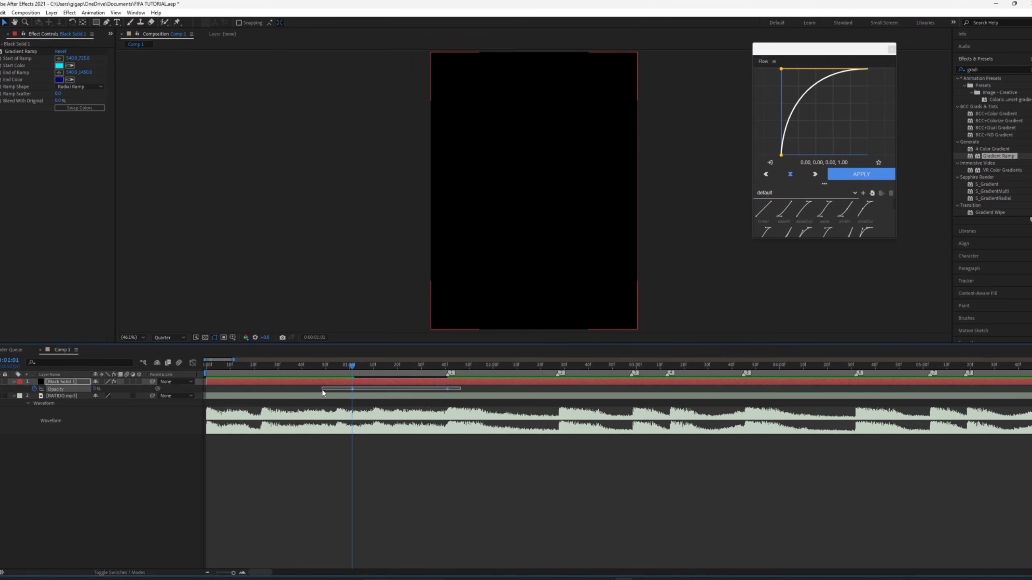
pyautogui.moveTo(353, 371); pyautogui.dragTo(303, 372)
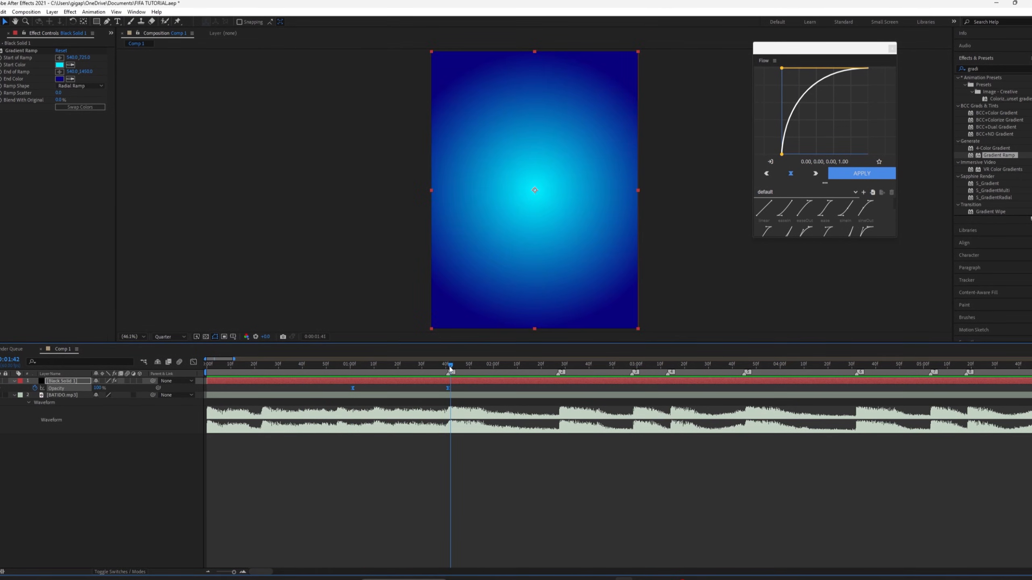
pyautogui.hotkey('ctrl', 's')
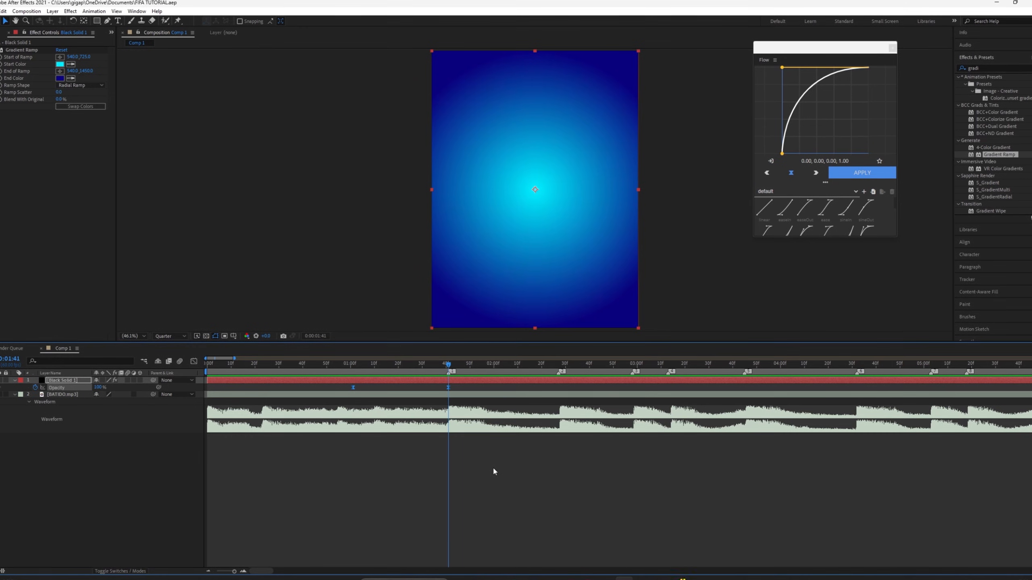
# Show the rulers and the proportional grid over the composition.
pyautogui.click(233, 335)
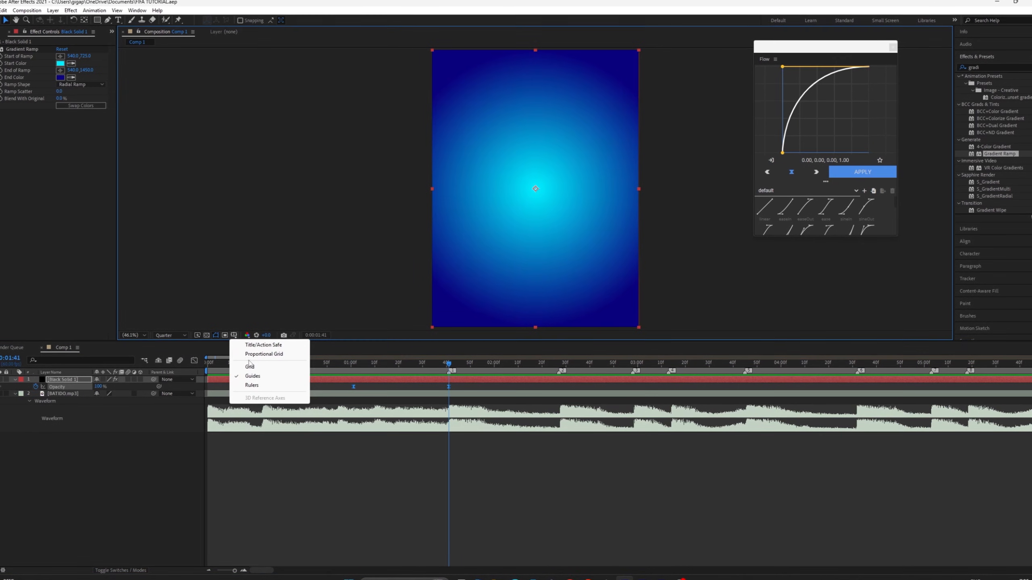
pyautogui.click(256, 386)
pyautogui.click(235, 335)
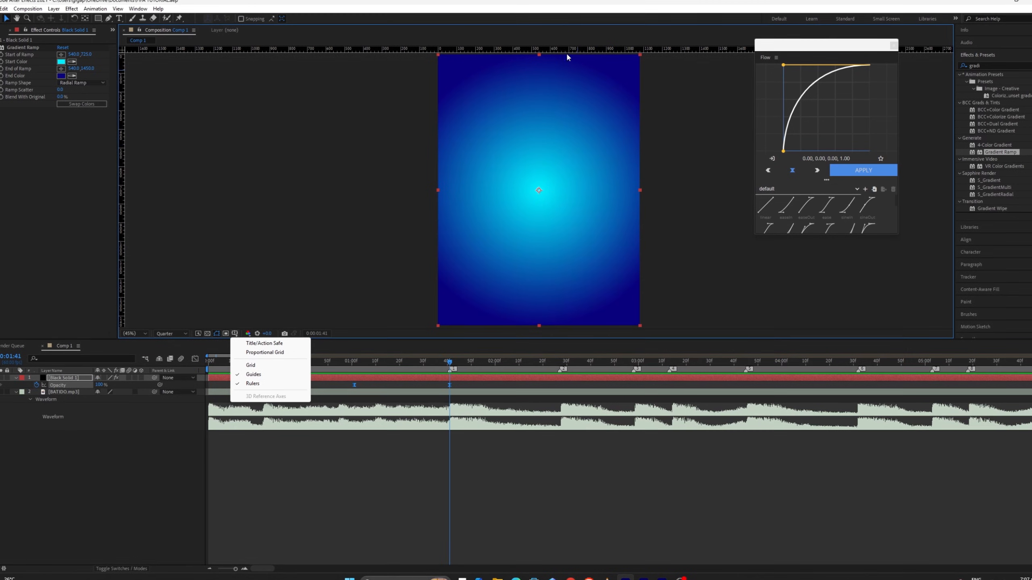
pyautogui.click(728, 195)
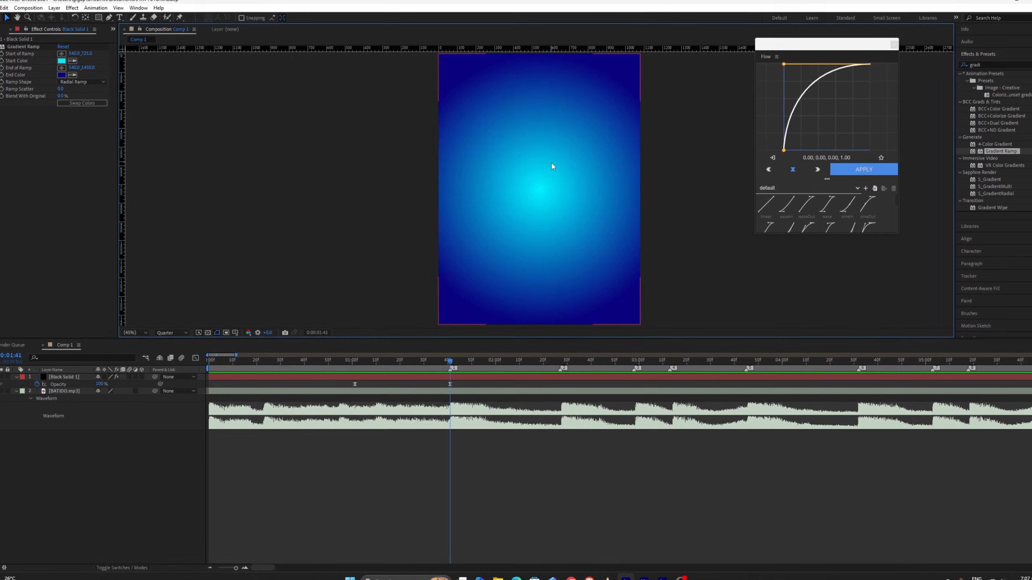
pyautogui.click(235, 332)
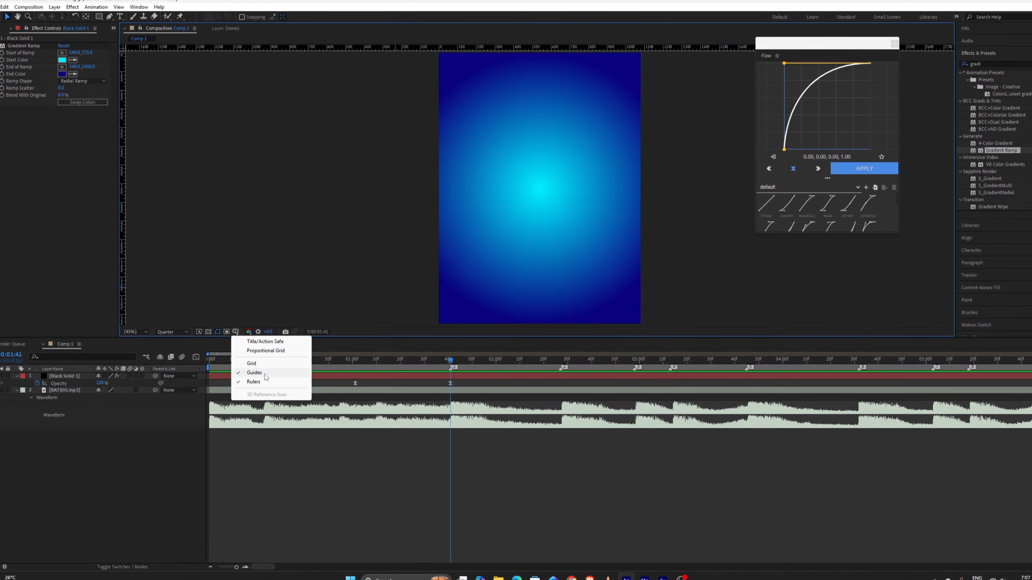
pyautogui.click(280, 351)
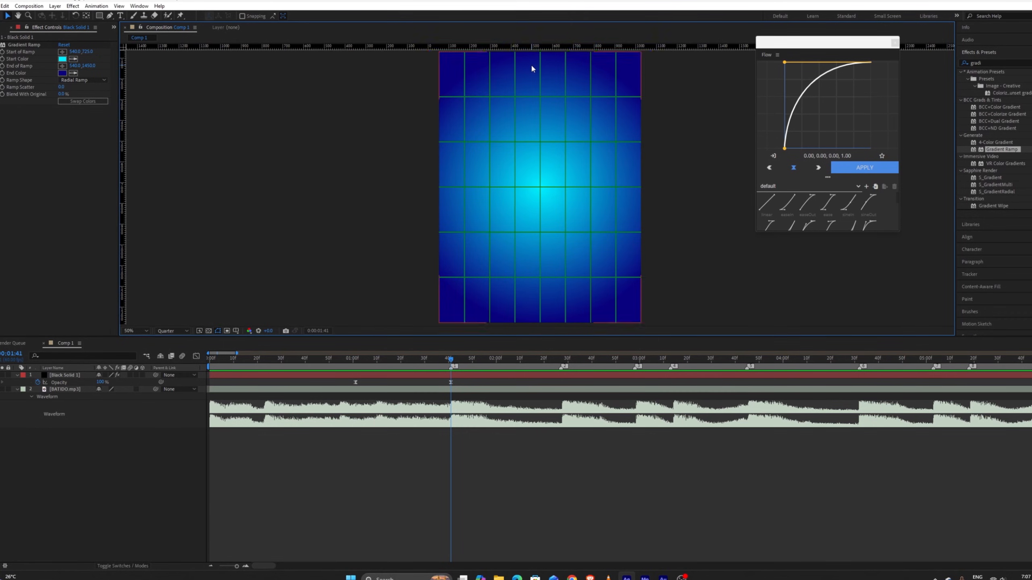
# Place a horizontal guide through the composition's centre, aligned exactly with the middle line of the proportional grid.
pyautogui.scroll(1, 531, 70)
pyautogui.moveTo(540, 54); pyautogui.dragTo(540, 185)
pyautogui.scroll(4, 540, 186)
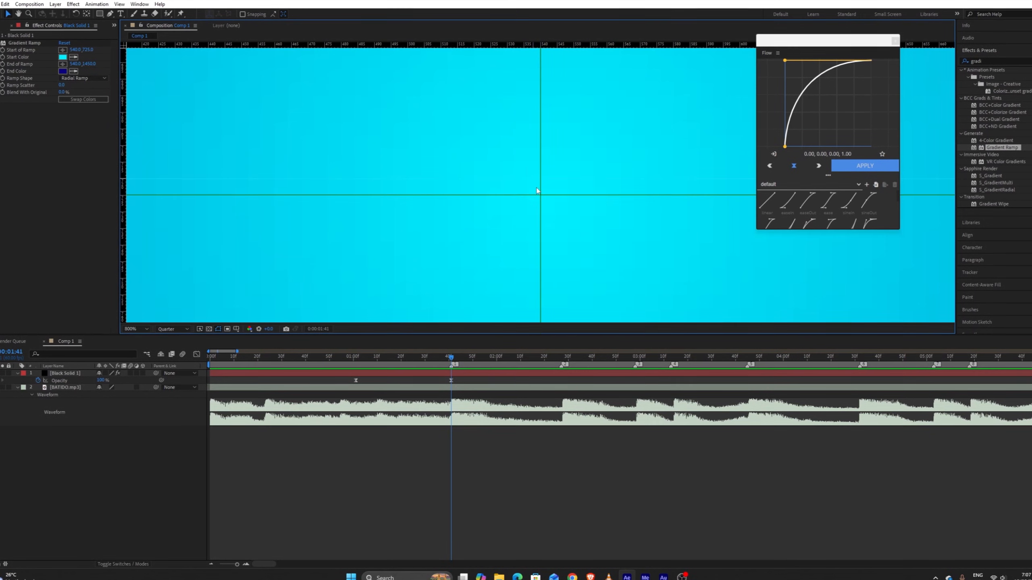
pyautogui.scroll(-2, 540, 186)
pyautogui.press('space')
pyautogui.moveTo(268, 189); pyautogui.dragTo(564, 196)
pyautogui.moveTo(353, 190); pyautogui.dragTo(354, 192)
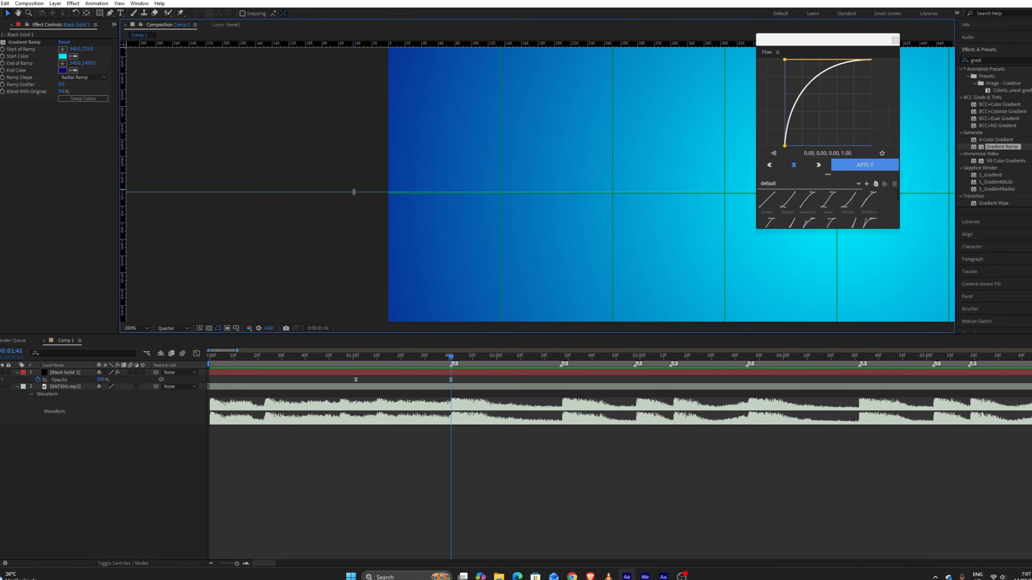
pyautogui.moveTo(566, 224); pyautogui.dragTo(353, 189)
pyautogui.press(',')
pyautogui.press(',')
pyautogui.press(',')
pyautogui.press(',')
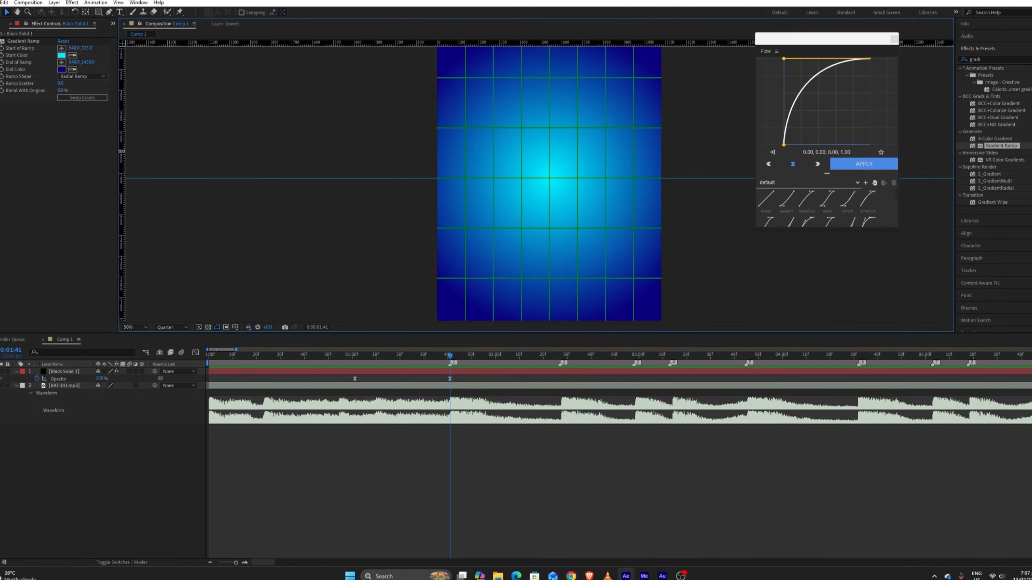
# Place a vertical guide through the composition's centre, aligned exactly with the grid's middle vertical line.
pyautogui.moveTo(131, 158); pyautogui.dragTo(353, 191)
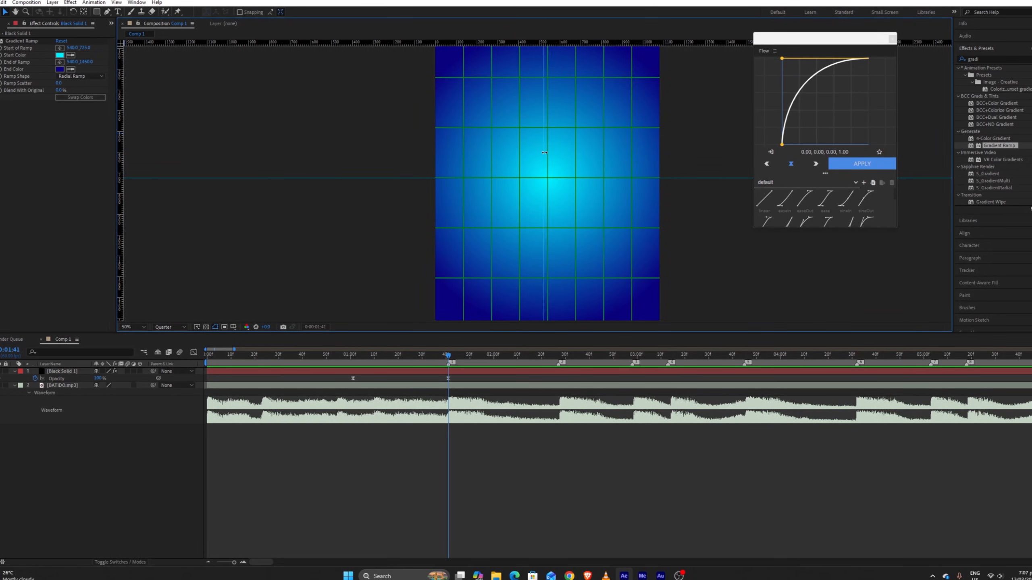
pyautogui.scroll(2, 549, 153)
pyautogui.moveTo(577, 145); pyautogui.dragTo(454, 184)
pyautogui.moveTo(442, 142); pyautogui.dragTo(459, 274)
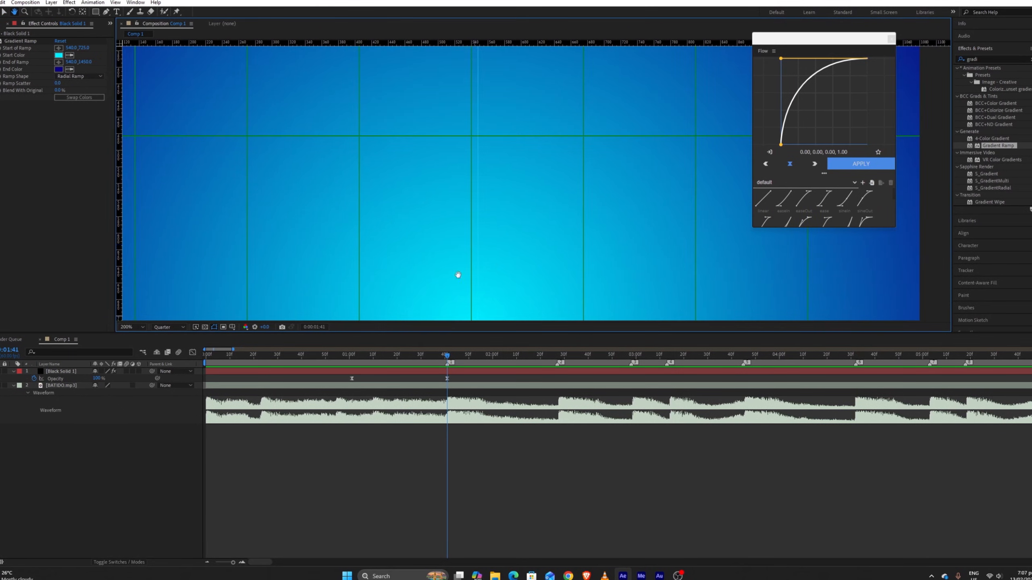
pyautogui.moveTo(476, 97); pyautogui.dragTo(482, 146)
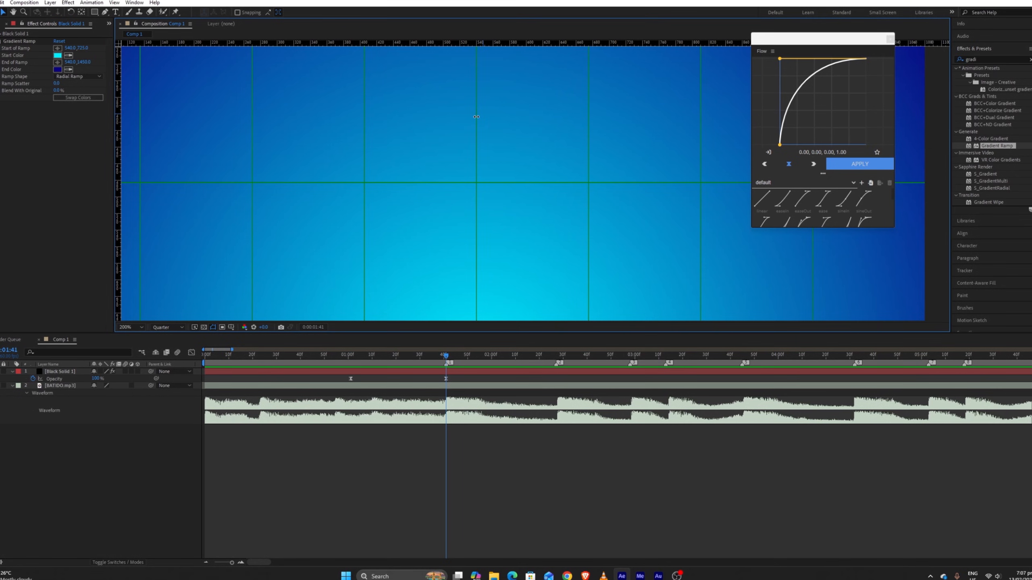
# Fit the composition in the viewer and hide the rulers and proportional grid, keeping the centre guides.
pyautogui.click(130, 327)
pyautogui.click(133, 341)
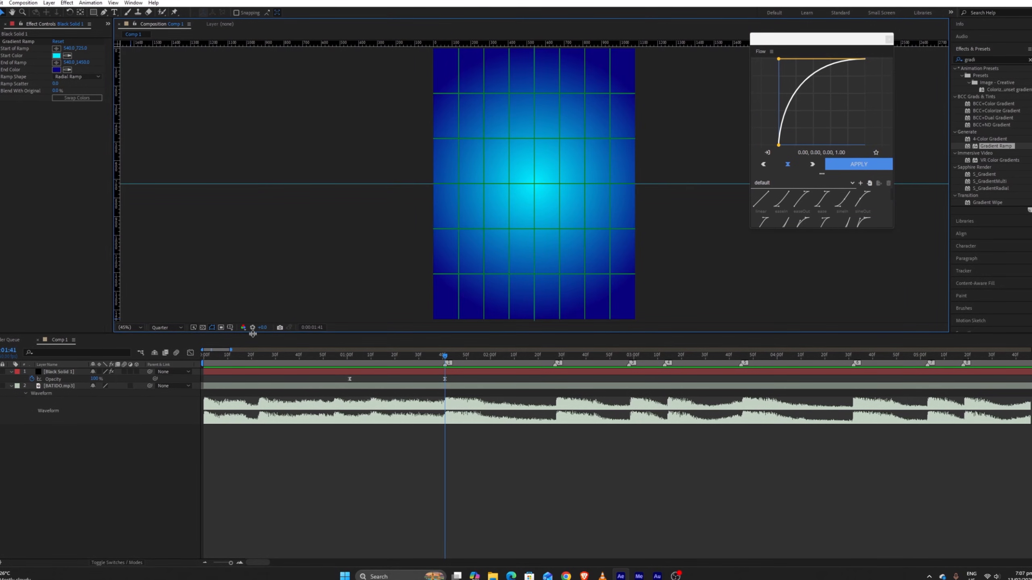
pyautogui.click(229, 327)
pyautogui.click(246, 378)
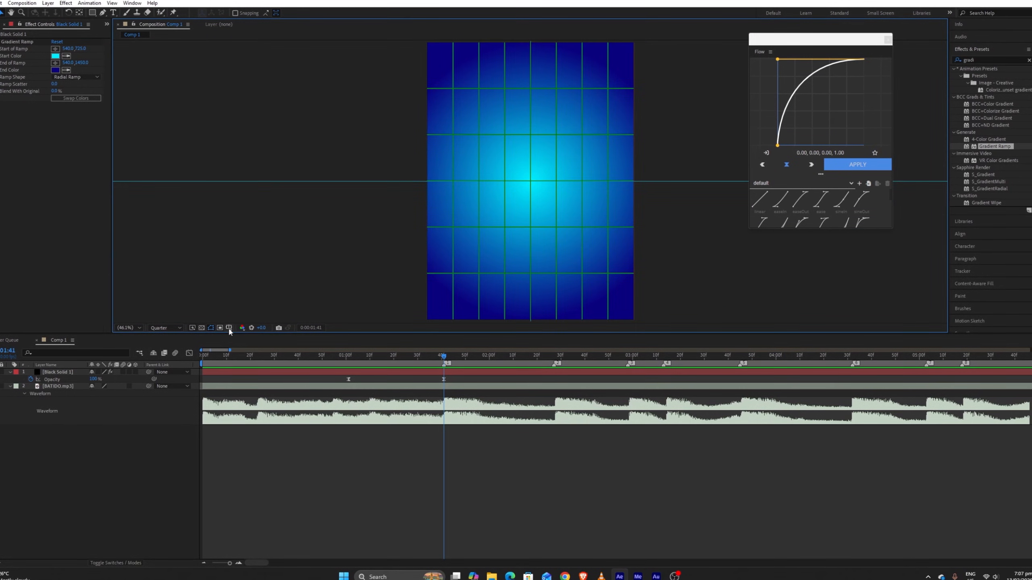
pyautogui.click(229, 327)
pyautogui.click(243, 358)
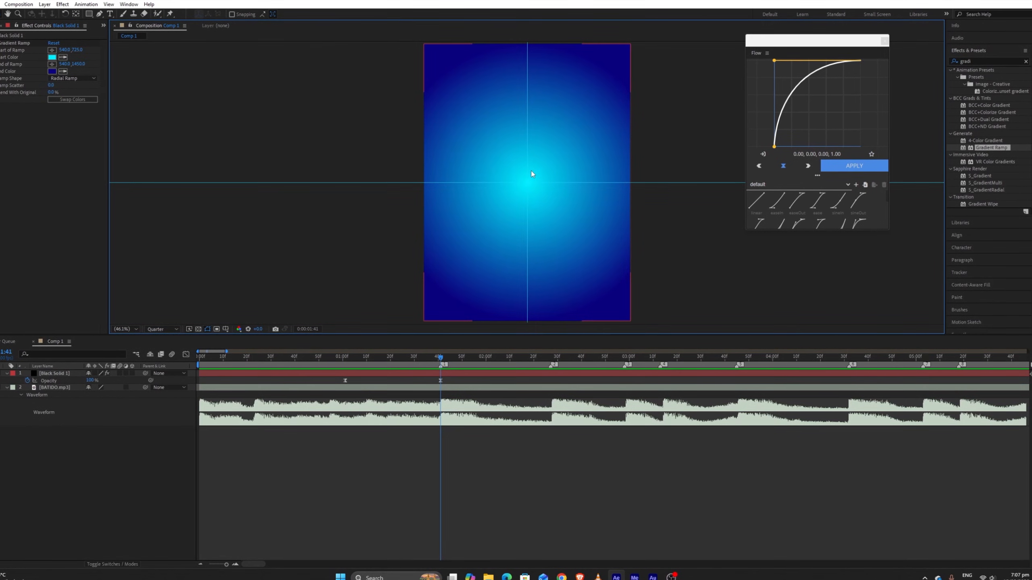
# Place MBAPE PNG.png from its player folder at the composition's centre and trim the layer's start to 0:00:01:41.
pyautogui.click(1, 25)
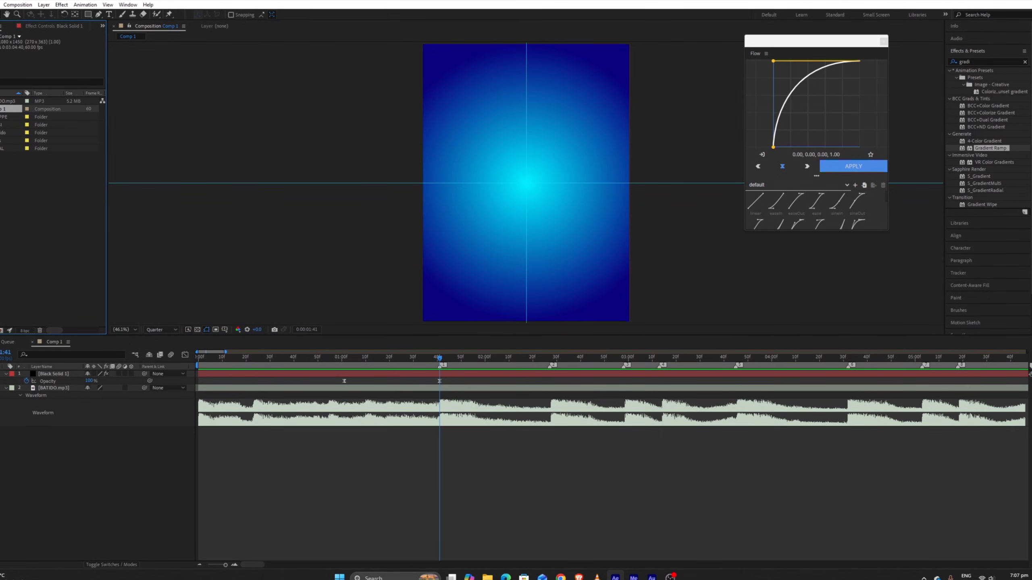
pyautogui.click(1, 117)
pyautogui.click(9, 126)
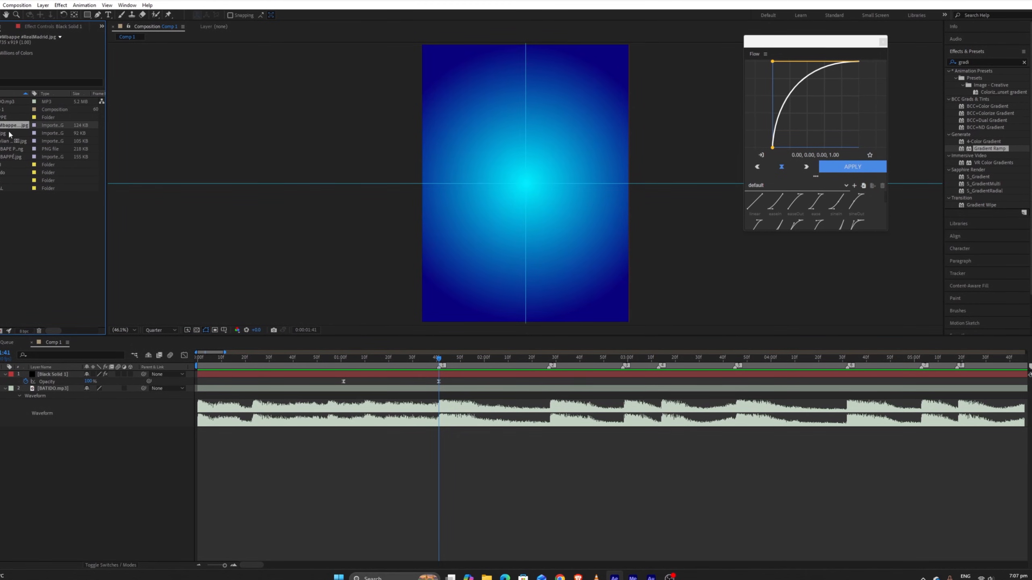
pyautogui.click(12, 150)
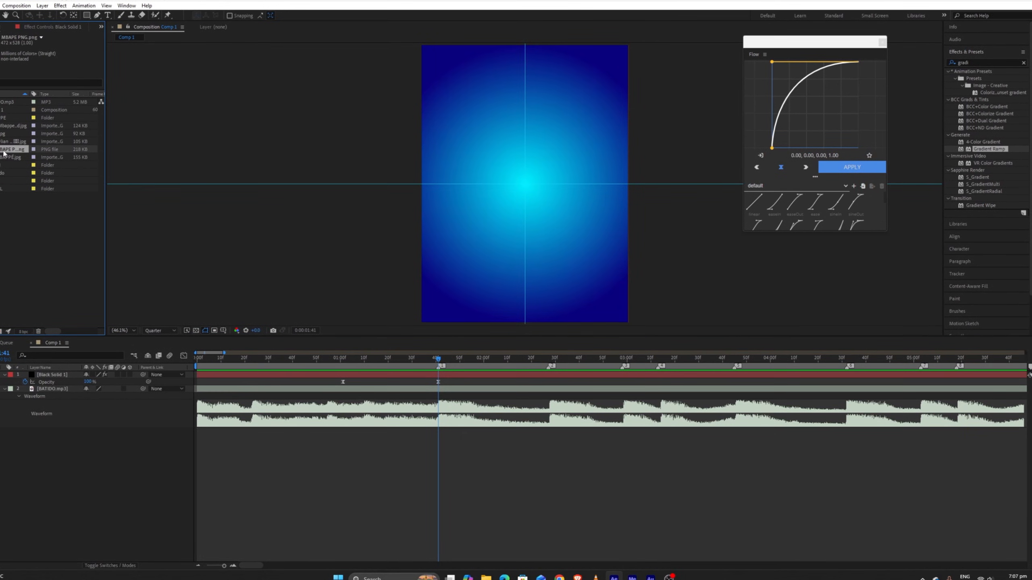
pyautogui.moveTo(461, 190); pyautogui.dragTo(527, 191)
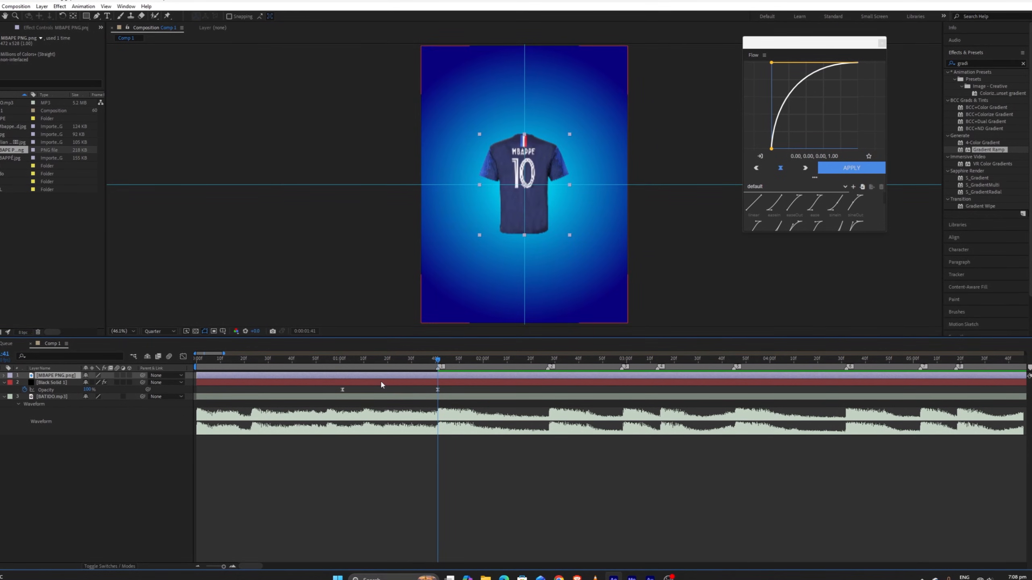
pyautogui.hotkey('alt', '[')
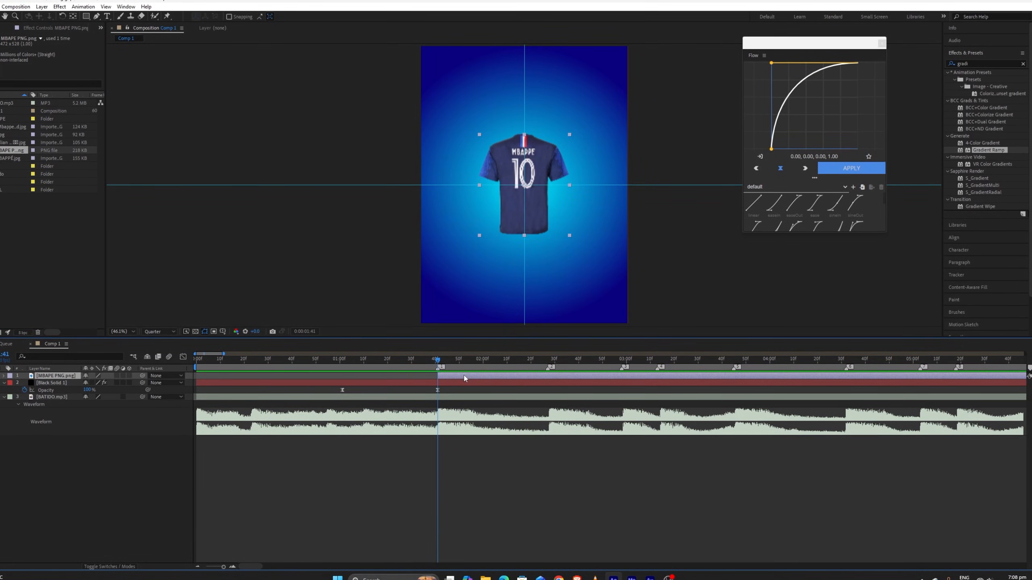
# Add a Scale keyframe of 0% to the MBAPE PNG.png layer at 0:00:01:41.
pyautogui.press('s')
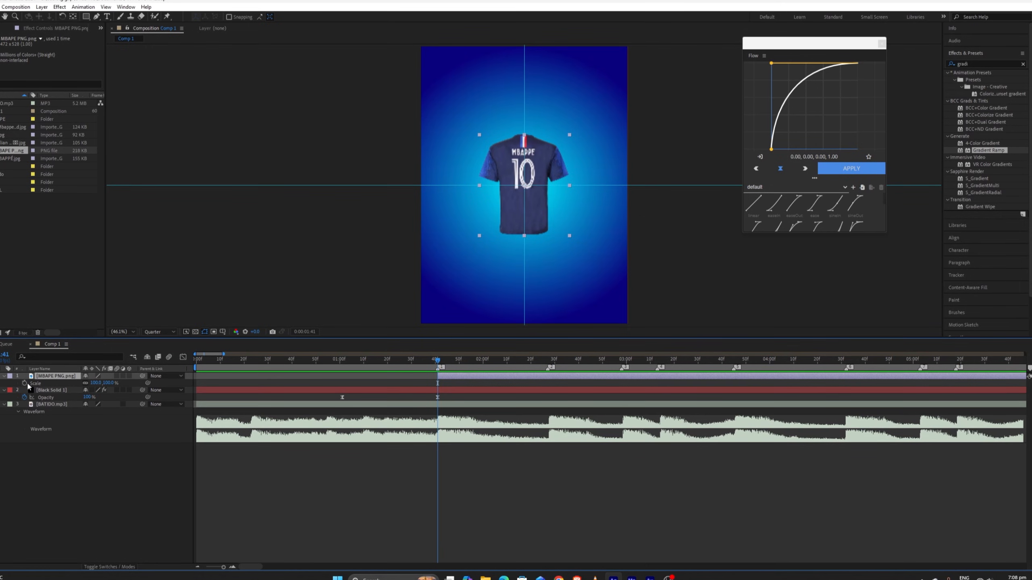
pyautogui.click(95, 383)
pyautogui.write('0')
pyautogui.click(277, 498)
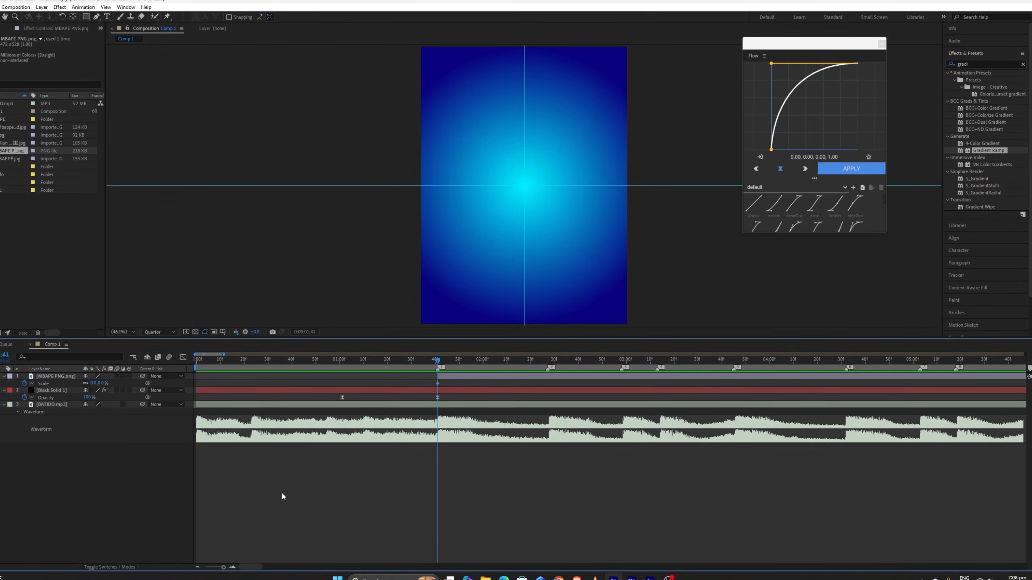
# Set the shirt layer's scale to 100% at 0:00:02:21.
pyautogui.press('pagedown')
pyautogui.press('pagedown')
pyautogui.press('pageup')
pyautogui.press('pageup')
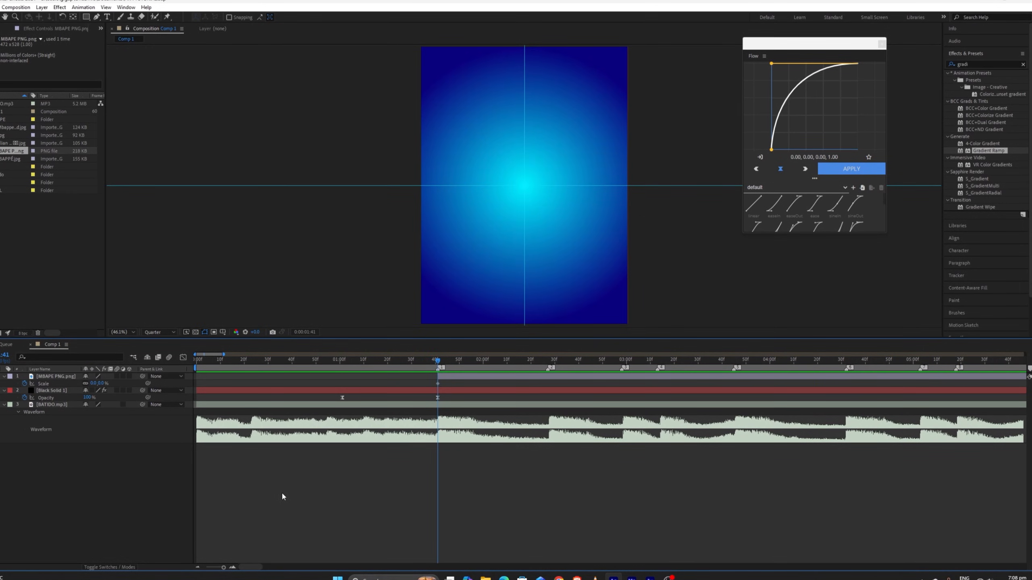
pyautogui.hotkey('shift', 'pagedown')
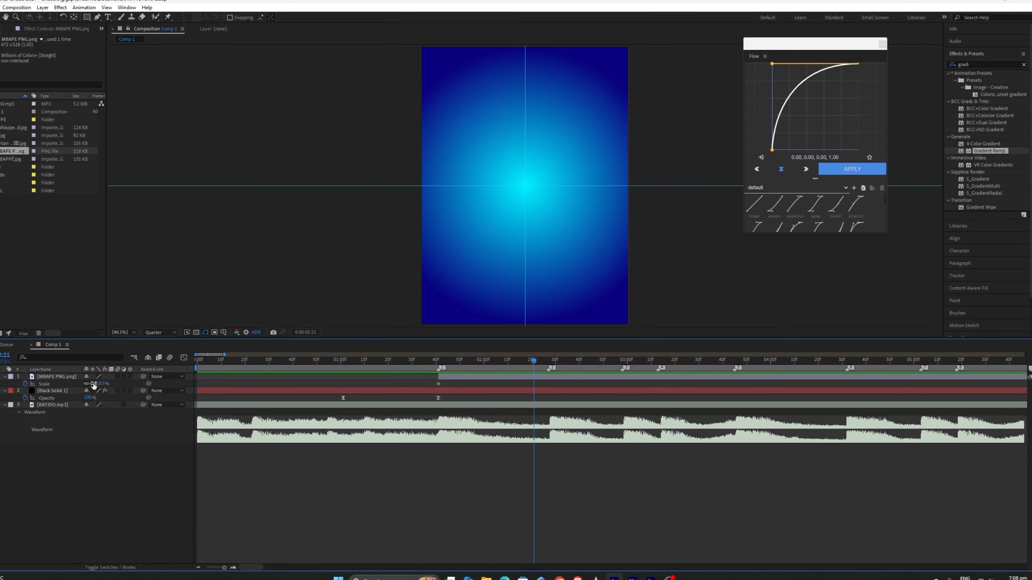
pyautogui.write('100')
pyautogui.press('Return')
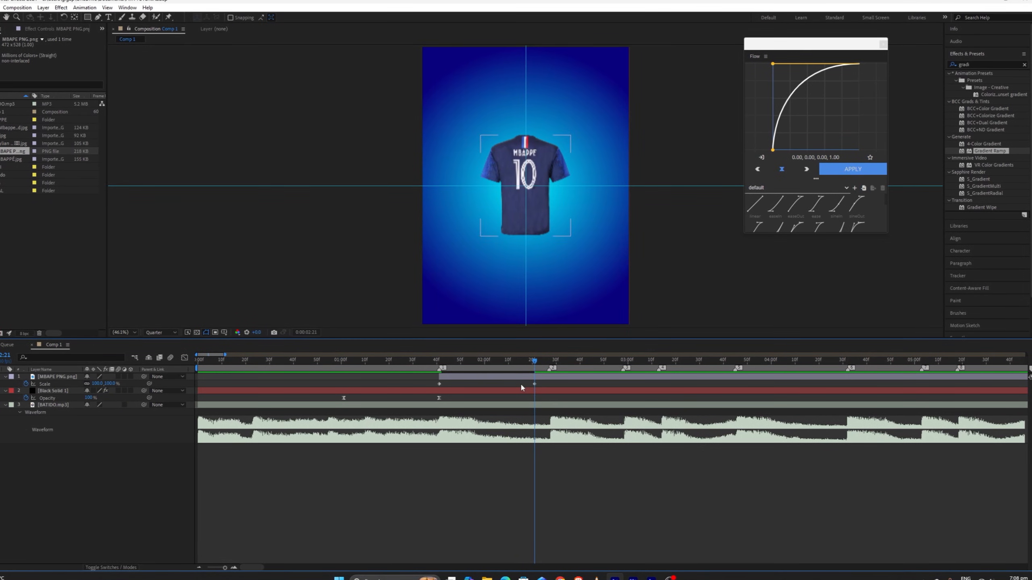
# Easy-ease both scale keyframes and reshape their value curve so the shirt grows fast at first and slows to a stop.
pyautogui.moveTo(553, 385); pyautogui.dragTo(439, 381)
pyautogui.click(185, 357)
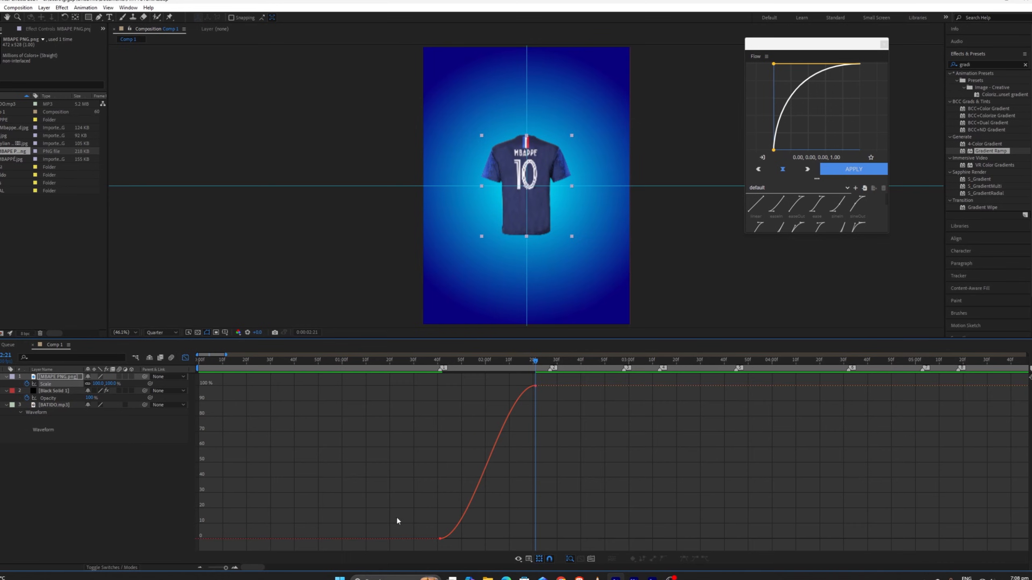
pyautogui.moveTo(386, 483); pyautogui.dragTo(557, 551)
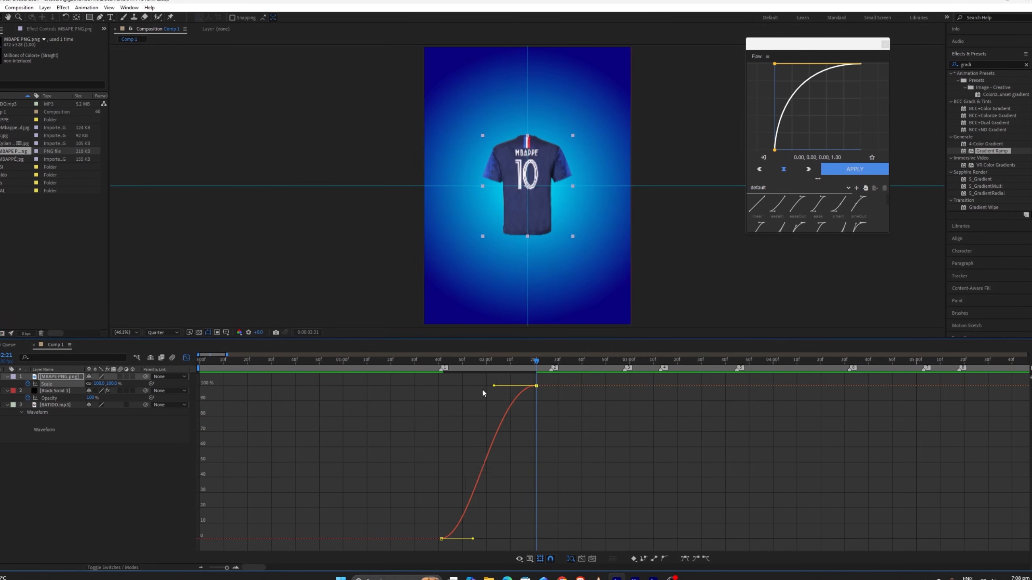
pyautogui.moveTo(494, 385); pyautogui.dragTo(441, 385)
pyautogui.moveTo(472, 539); pyautogui.dragTo(453, 541)
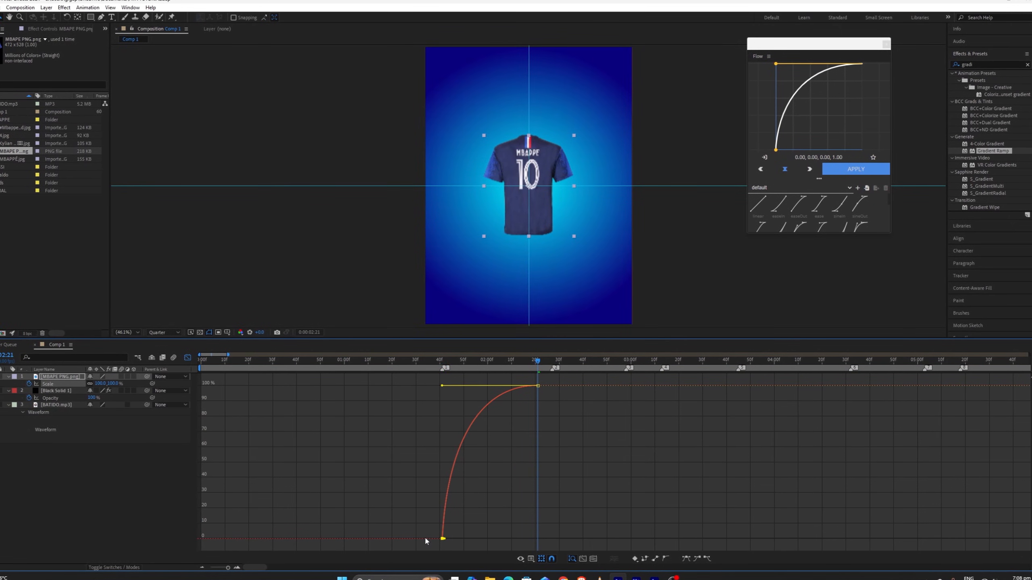
# Show the shirt scale's speed graph, return to the layer view and preview the shirt's scale-in animation.
pyautogui.rightClick(398, 496)
pyautogui.click(431, 419)
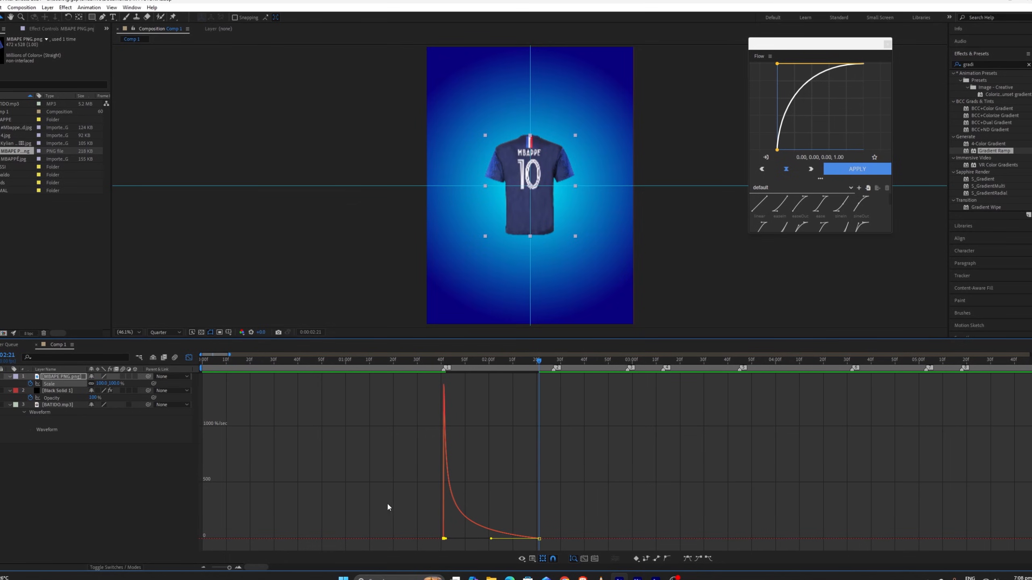
pyautogui.moveTo(388, 505); pyautogui.dragTo(463, 548)
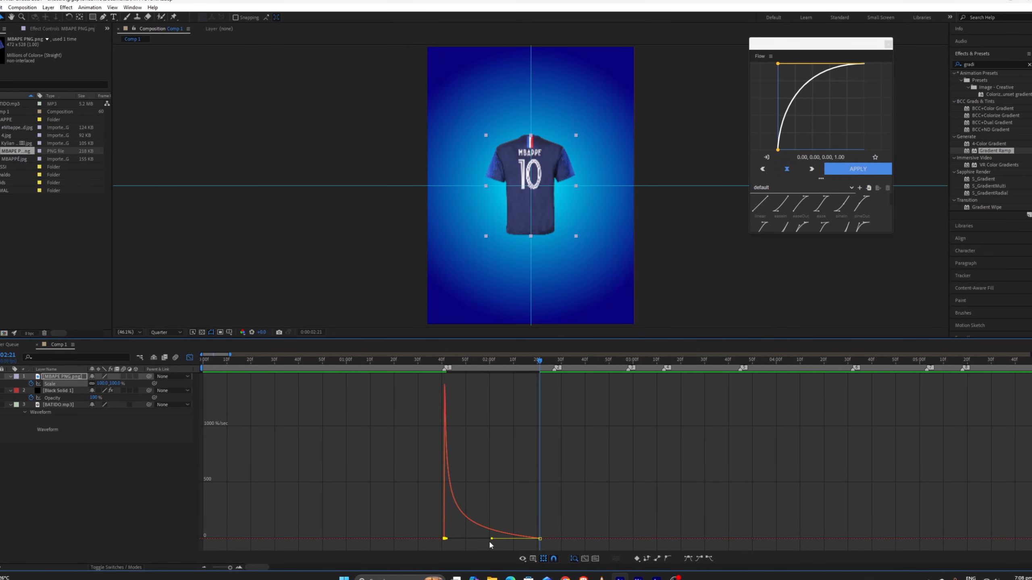
pyautogui.click(447, 539)
pyautogui.click(189, 358)
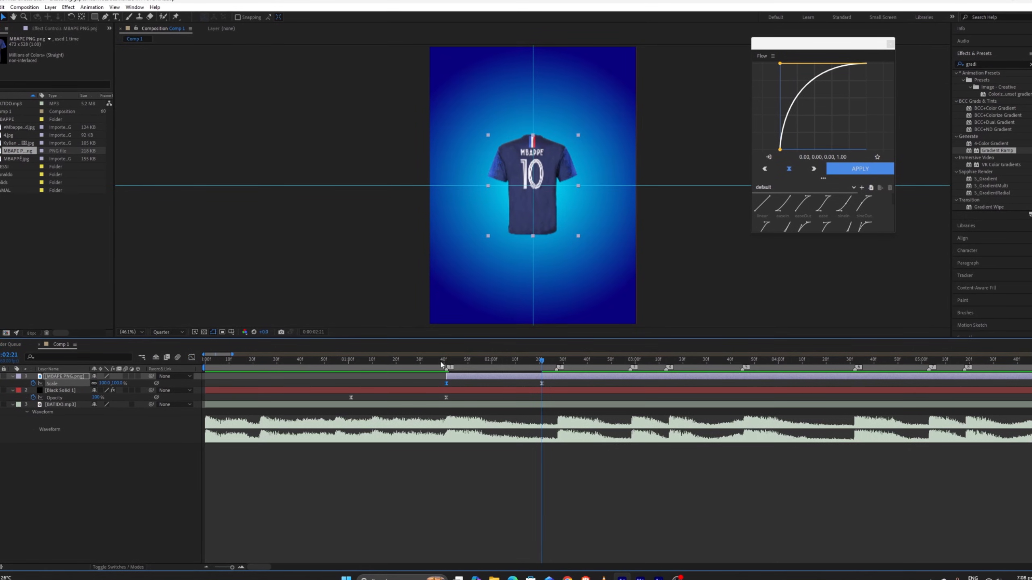
pyautogui.press('space')
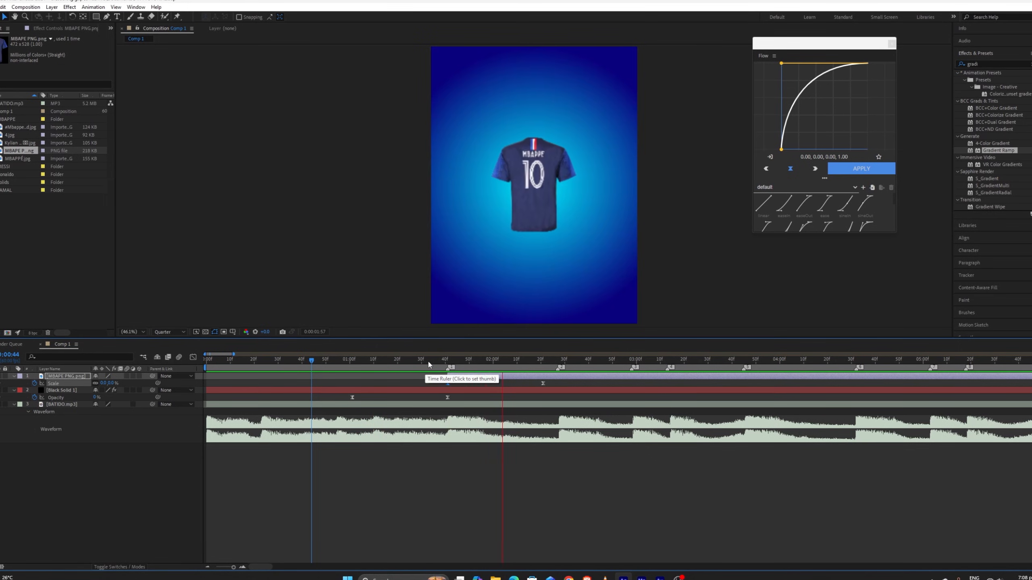
# Reduce the shirt layer's scale to about 73% at 0:00:02:21.
pyautogui.moveTo(429, 365); pyautogui.dragTo(545, 366)
pyautogui.moveTo(110, 384); pyautogui.dragTo(32, 384)
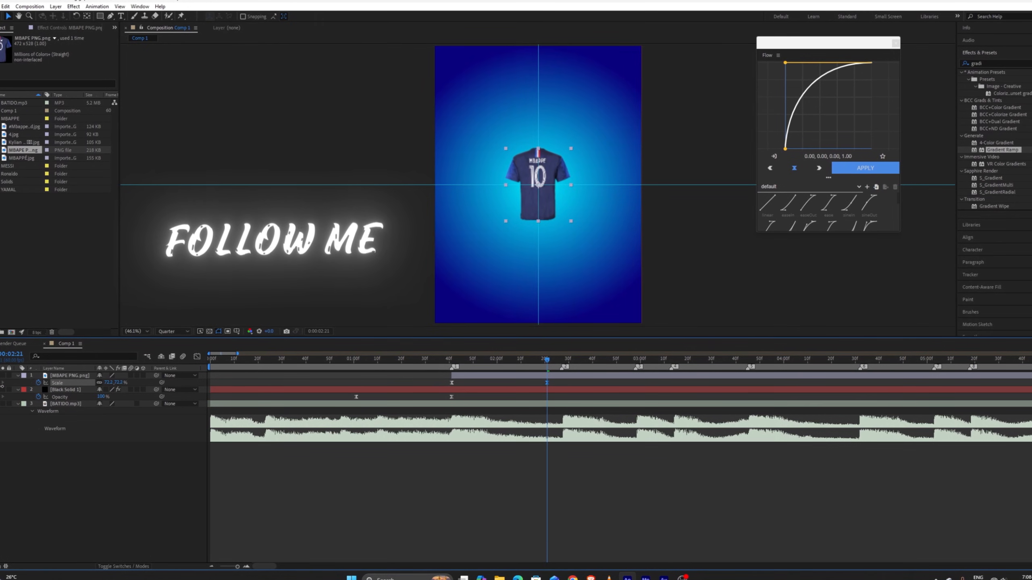
pyautogui.click(536, 535)
# At 0:00:01:41, add #Mbappe #RealMadrid.jpg from the MBAPPE folder and move it over the composition's upper-left quarter.
pyautogui.click(450, 361)
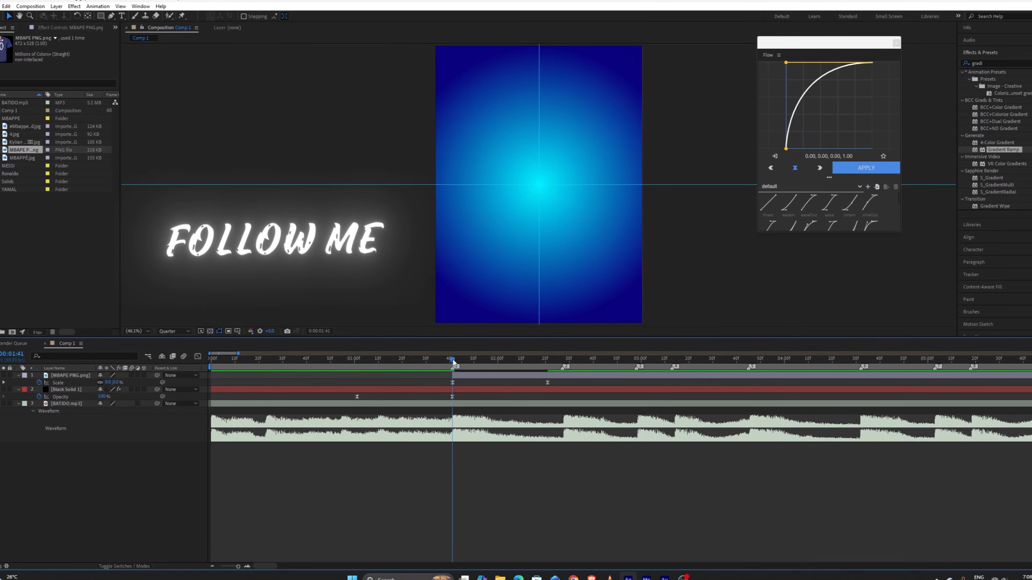
pyautogui.click(25, 126)
pyautogui.moveTo(25, 128); pyautogui.dragTo(536, 186)
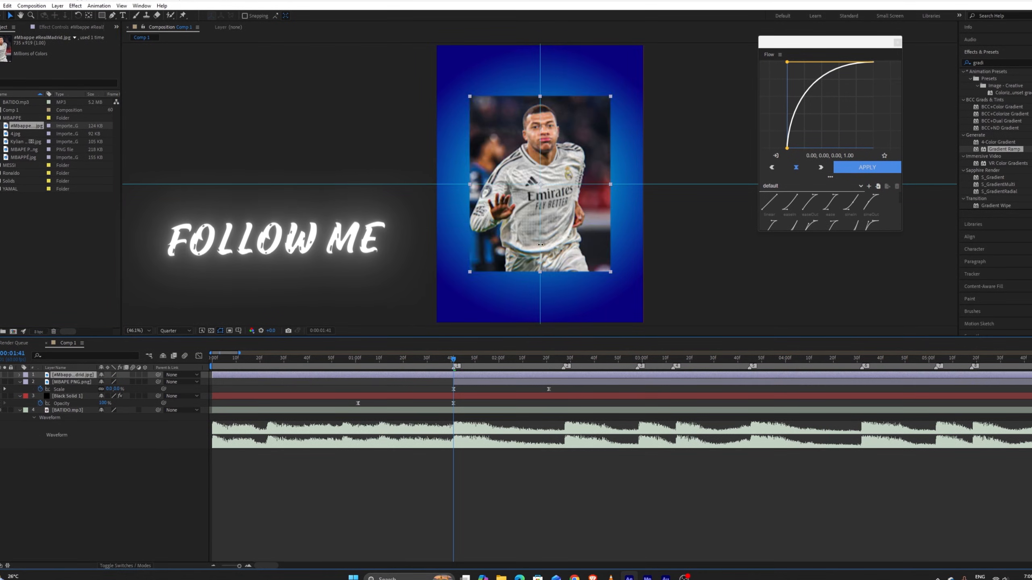
pyautogui.moveTo(574, 243); pyautogui.dragTo(518, 177)
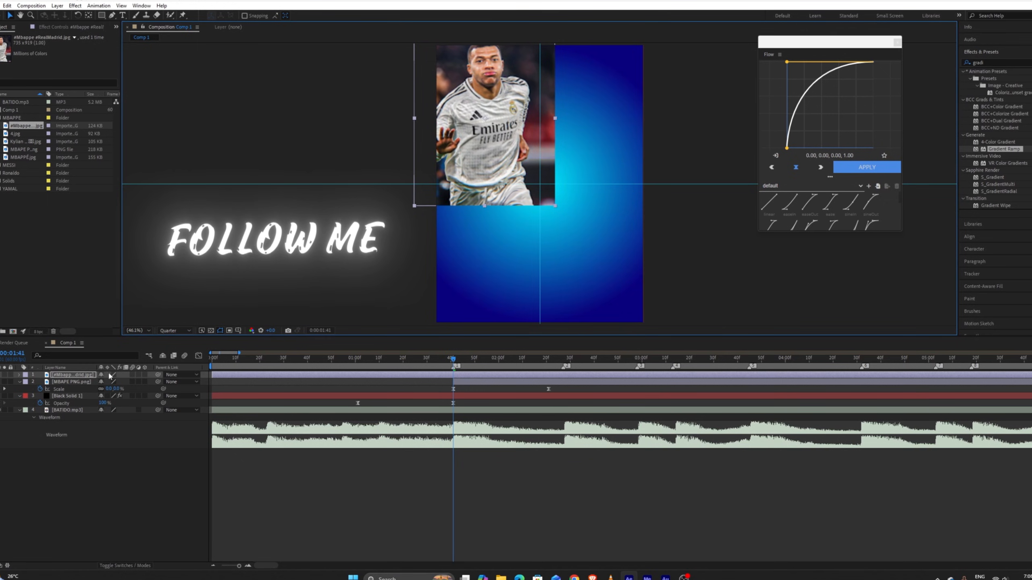
# Scale the Real Madrid photo down to about 83% and adjust its placement so it fully covers the upper-left quarter.
pyautogui.press('s')
pyautogui.moveTo(109, 381); pyautogui.dragTo(103, 382)
pyautogui.click(137, 7)
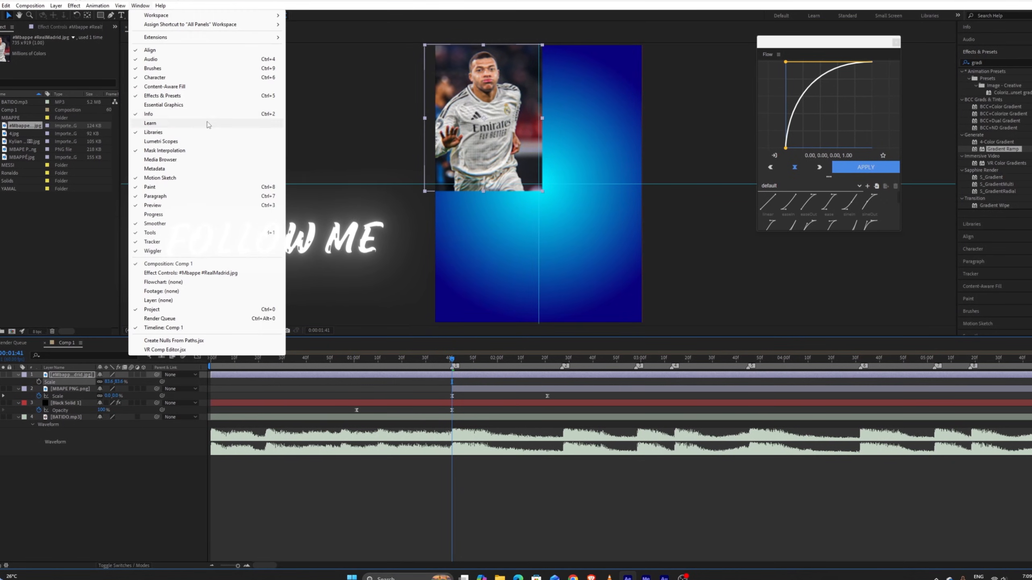
pyautogui.moveTo(118, 6)
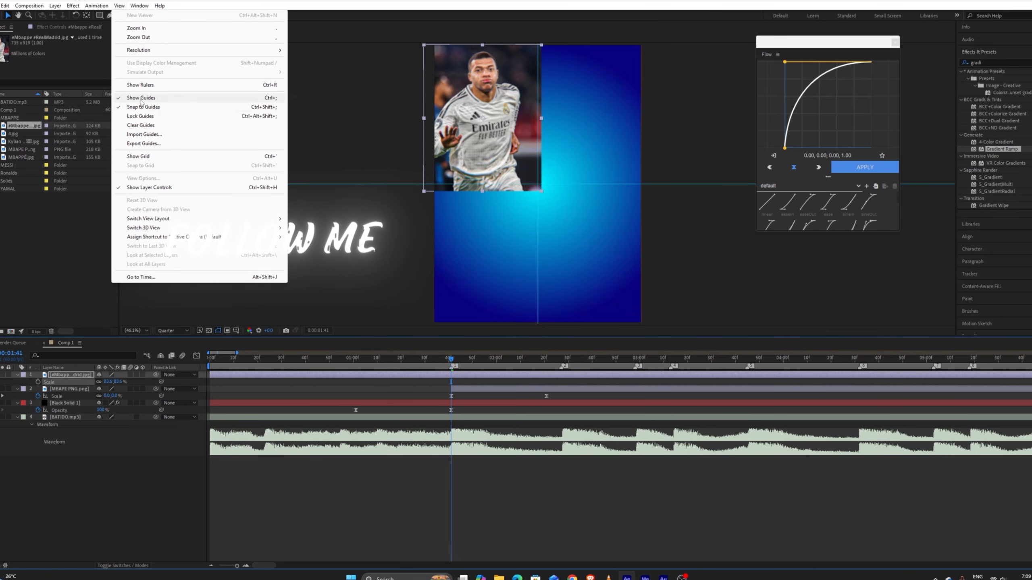
pyautogui.click(471, 511)
pyautogui.moveTo(448, 122); pyautogui.dragTo(413, 178)
pyautogui.scroll(1, 417, 167)
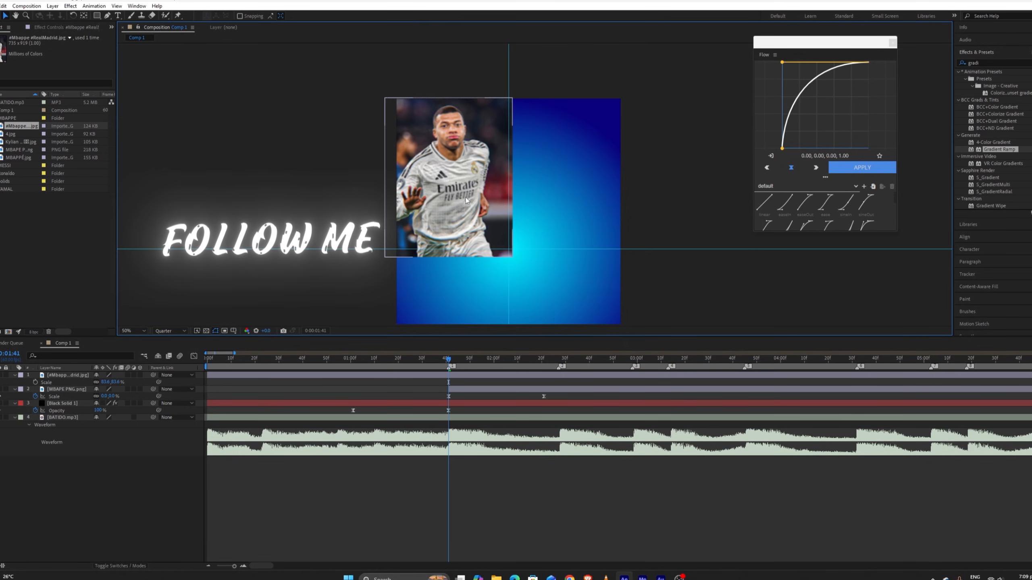
pyautogui.moveTo(466, 200); pyautogui.dragTo(473, 200)
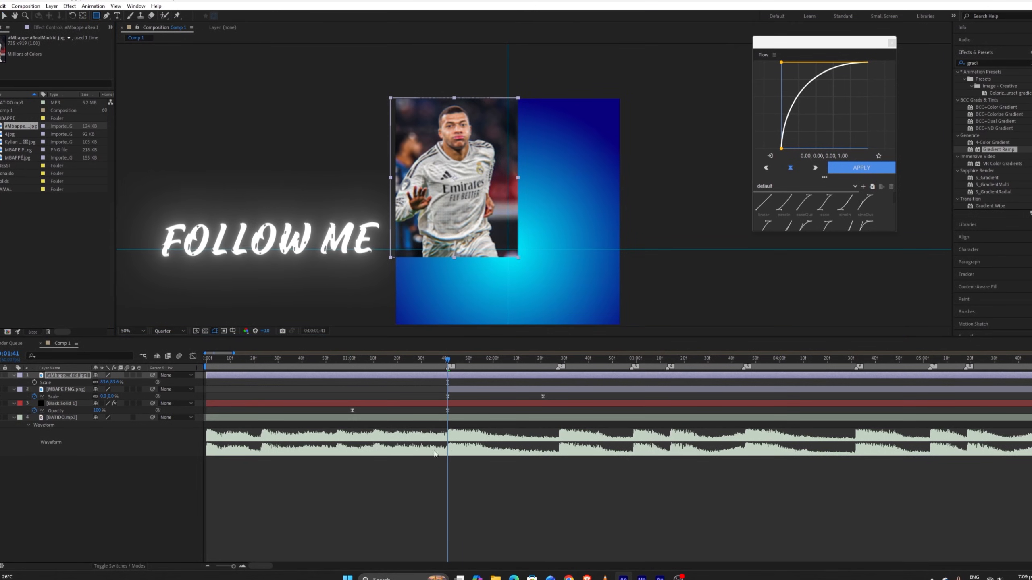
# Mask the Real Madrid photo with a rectangle ending at the centre guides, keeping only the upper-left quarter filled.
pyautogui.click(445, 377)
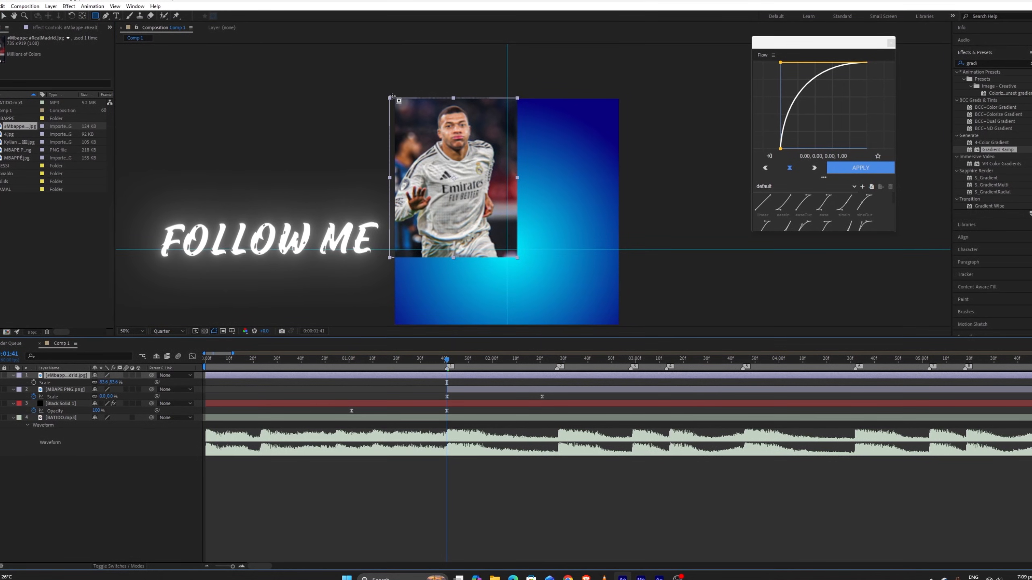
pyautogui.moveTo(392, 96); pyautogui.dragTo(506, 249)
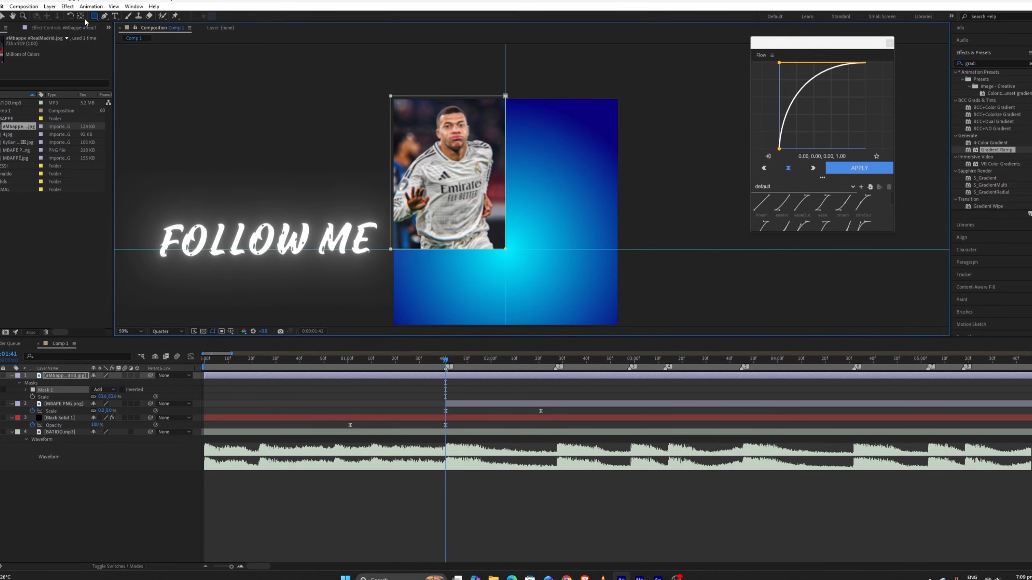
pyautogui.click(2, 16)
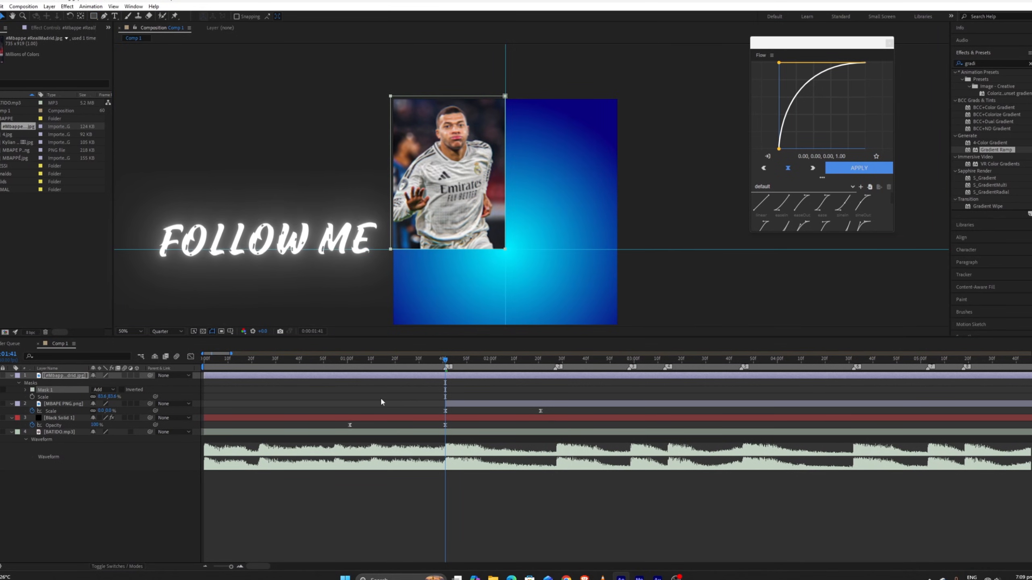
# Keyframe the Real Madrid photo's position from just above the frame at 0:00:01:41 to its upper-left place at 0:00:02:21.
pyautogui.press('p')
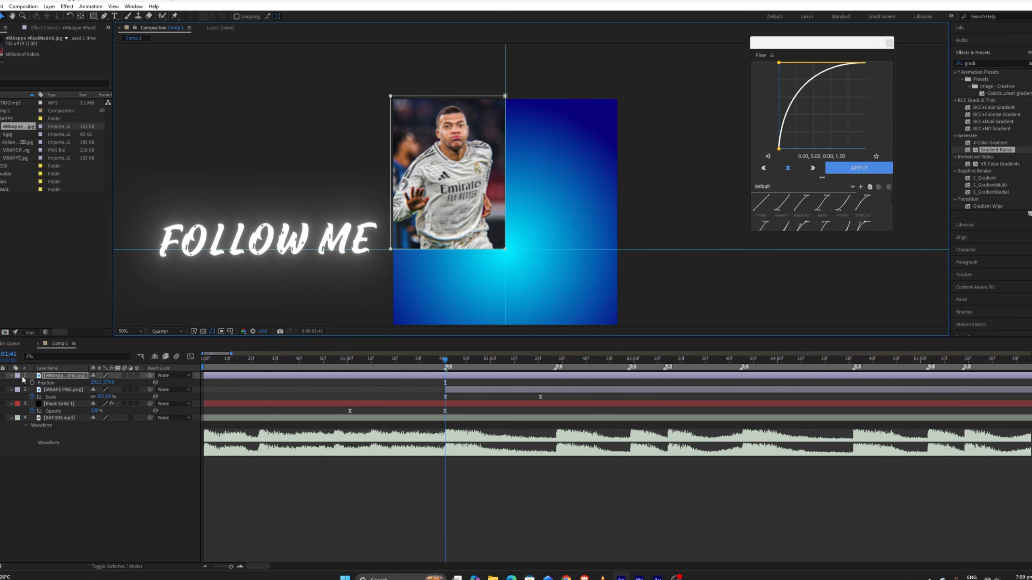
pyautogui.click(32, 383)
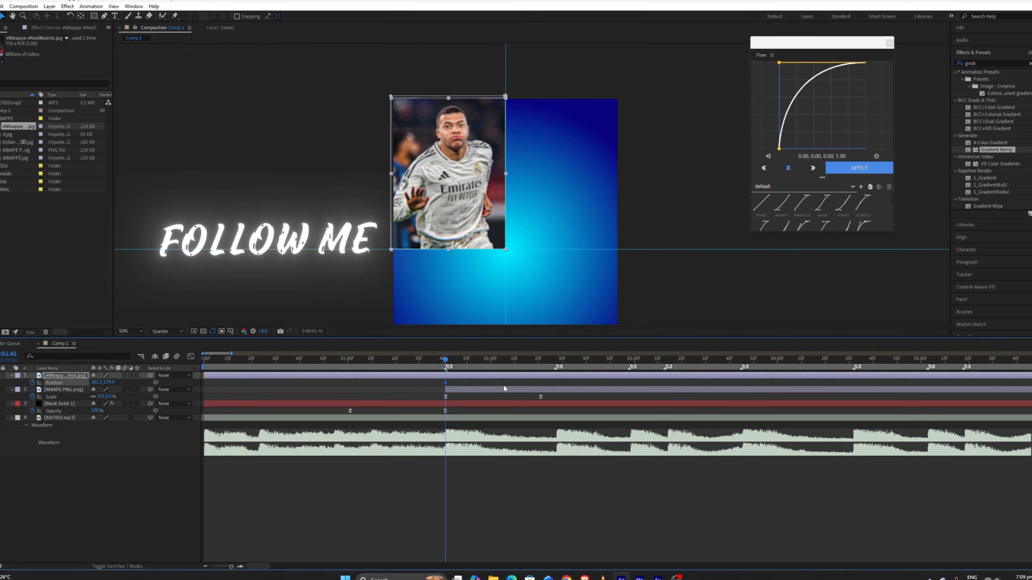
pyautogui.moveTo(110, 383); pyautogui.dragTo(24, 383)
pyautogui.moveTo(107, 385); pyautogui.dragTo(4, 386)
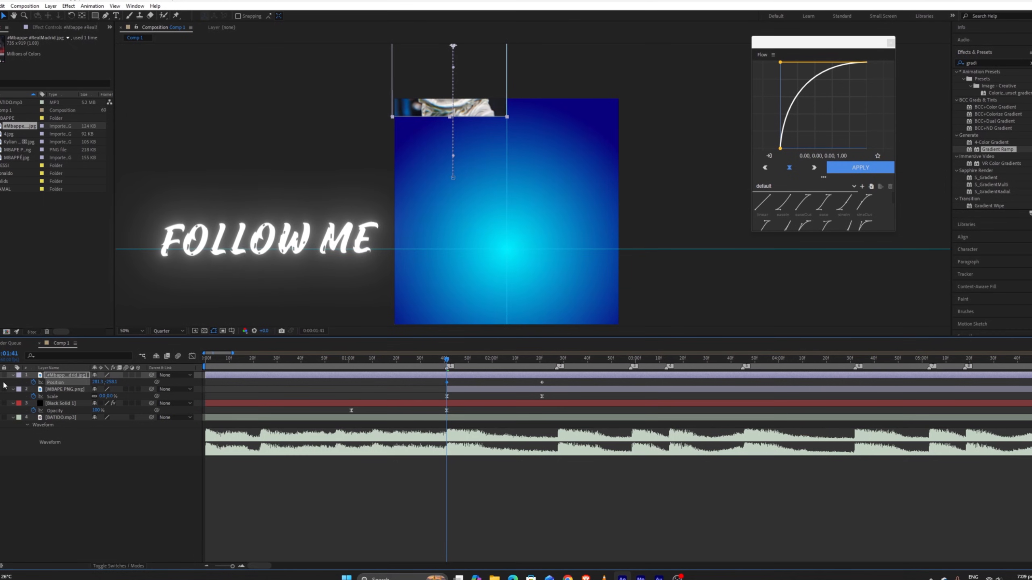
pyautogui.moveTo(116, 383); pyautogui.dragTo(75, 382)
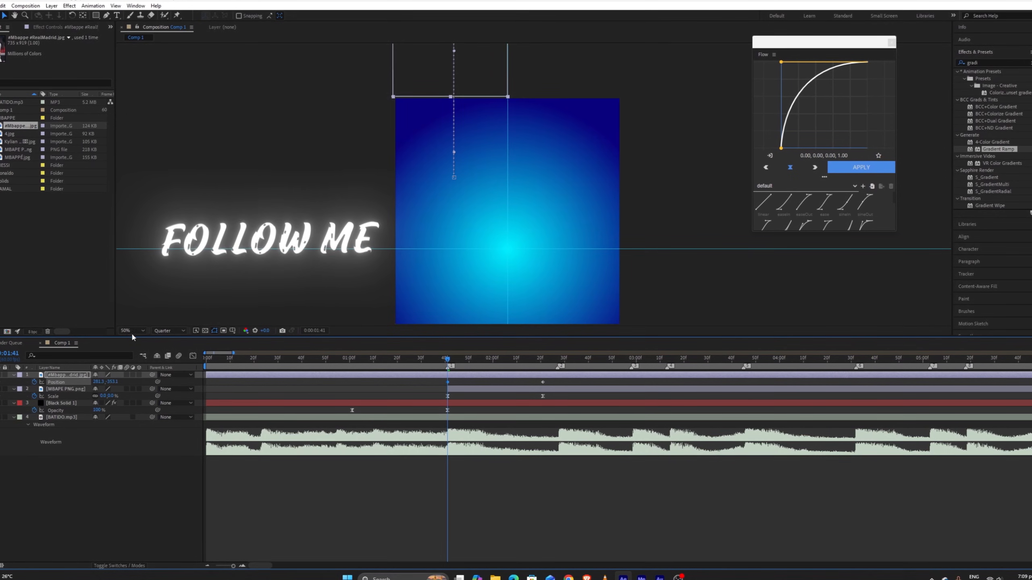
pyautogui.click(133, 333)
pyautogui.click(137, 341)
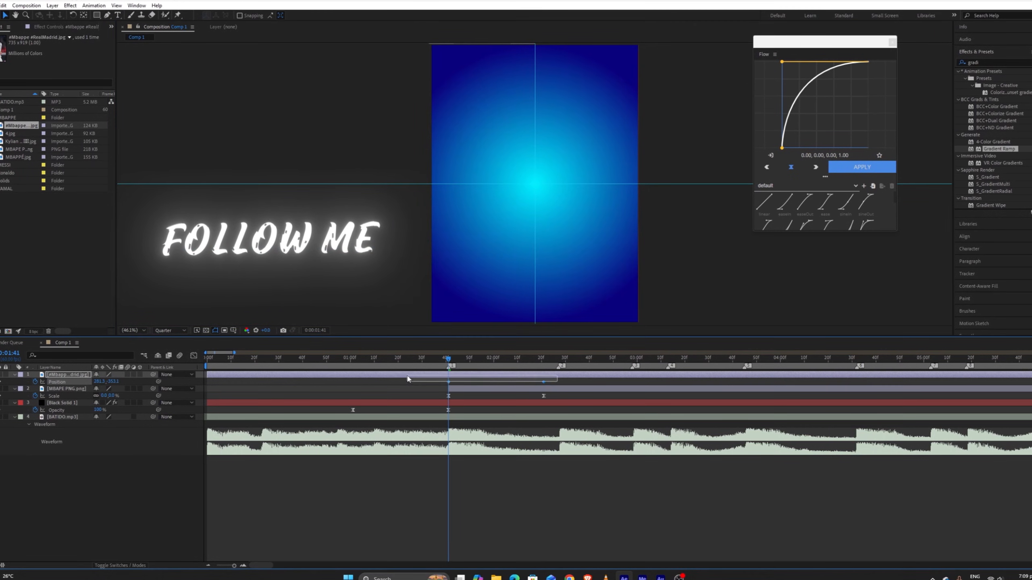
# Easy-ease both position keyframes and reshape their speed curve so the photo drops fast at first and slows to a stop.
pyautogui.hotkey('shift', 'F3')
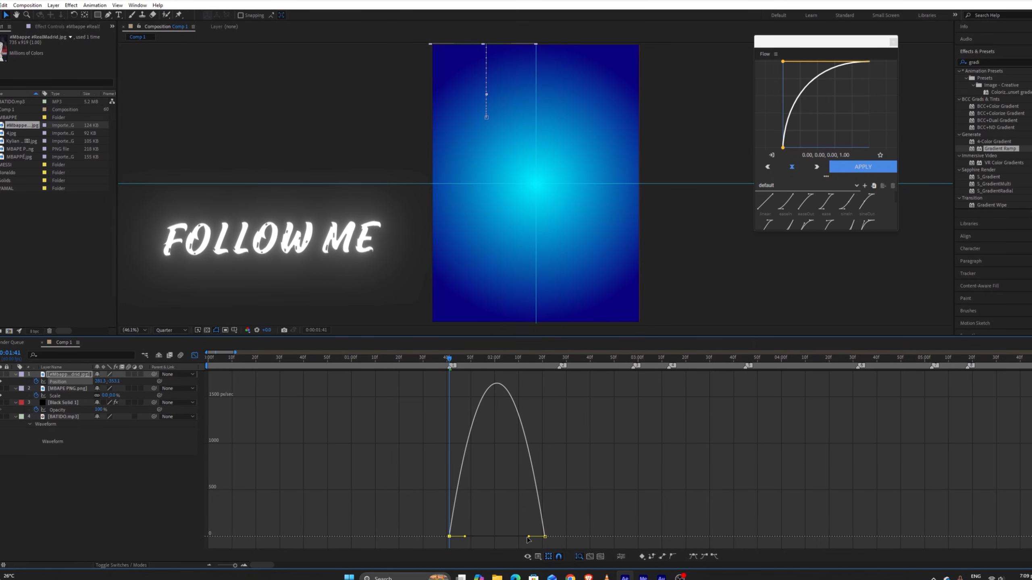
pyautogui.moveTo(528, 537); pyautogui.dragTo(451, 536)
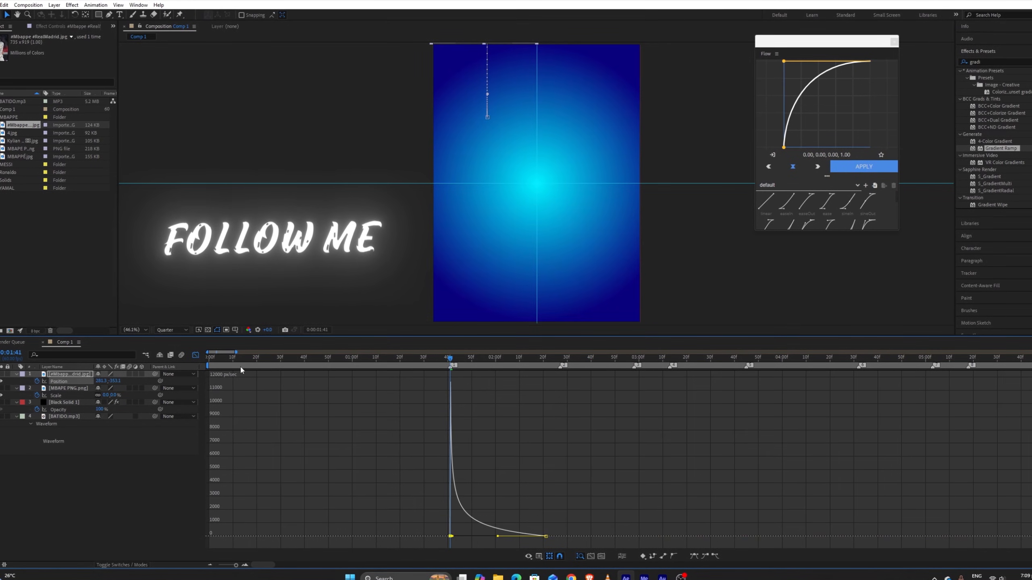
pyautogui.hotkey('shift', 'F3')
# Preview the photo's drop-in together with the shirt animation from about 0:00:01:07.
pyautogui.moveTo(450, 358); pyautogui.dragTo(369, 363)
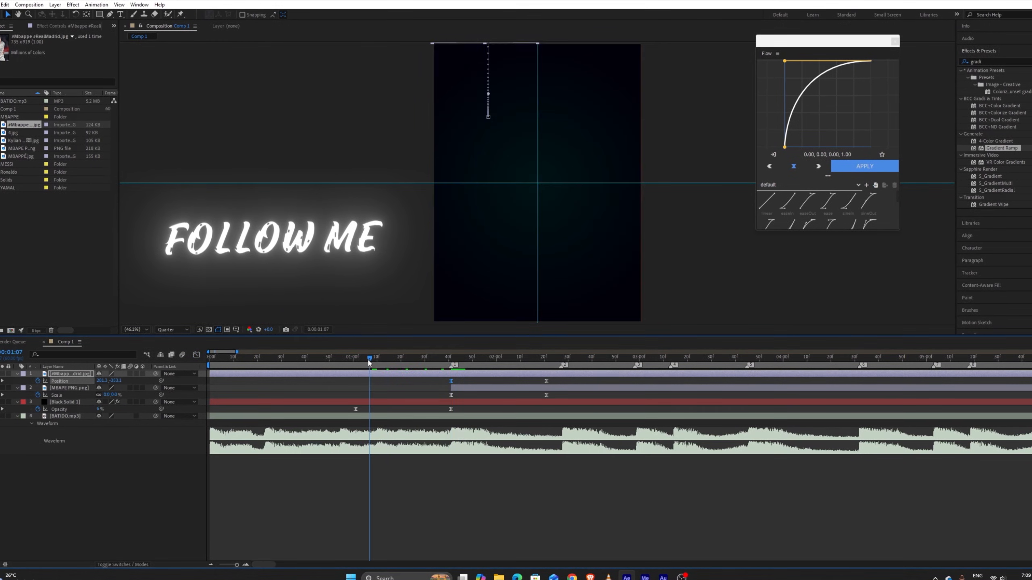
pyautogui.press('space')
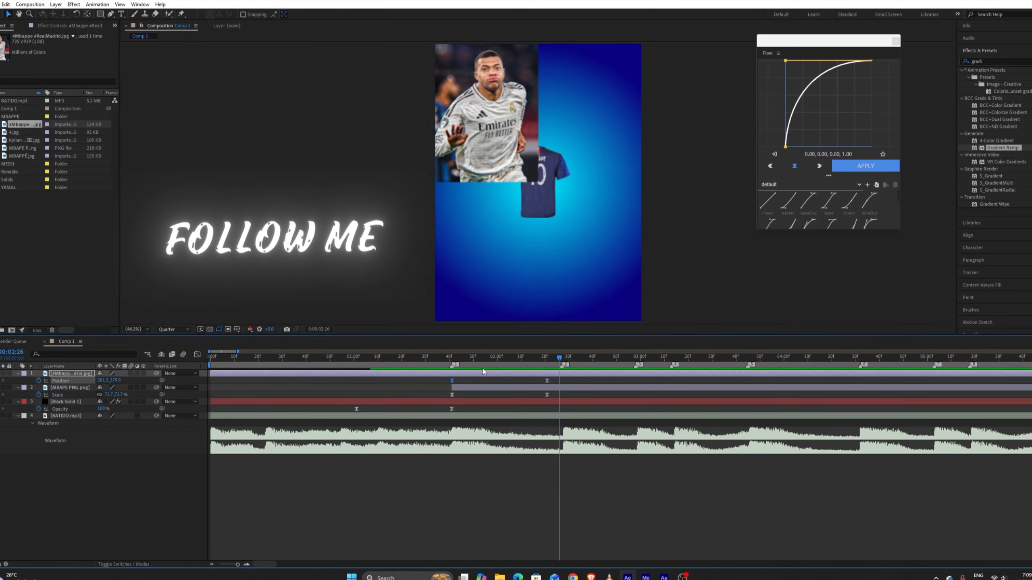
pyautogui.press('space')
# Move the Real Madrid photo layer below the shirt layer and cut away its part before 0:00:01:41.
pyautogui.moveTo(88, 375); pyautogui.dragTo(84, 397)
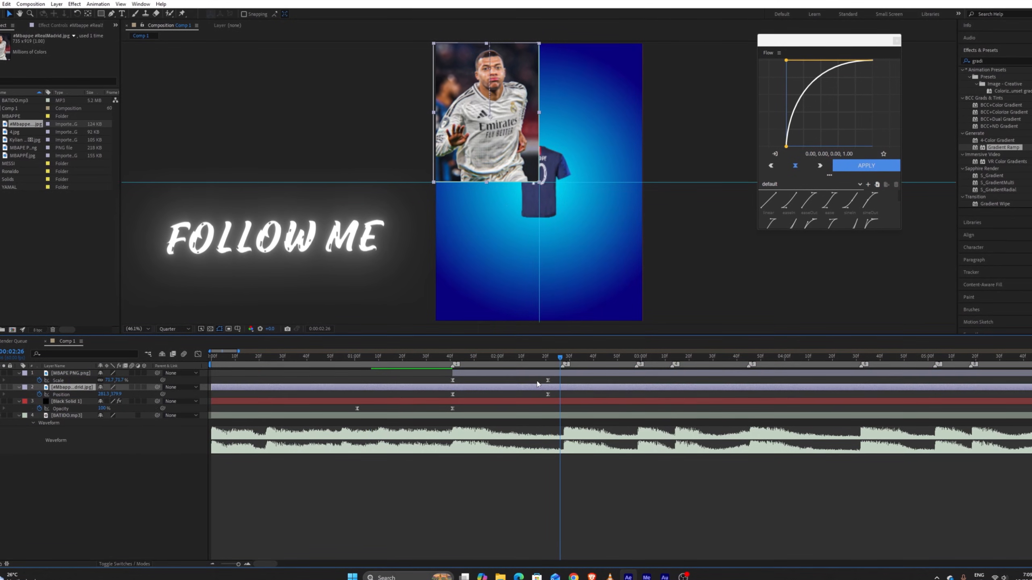
pyautogui.click(482, 373)
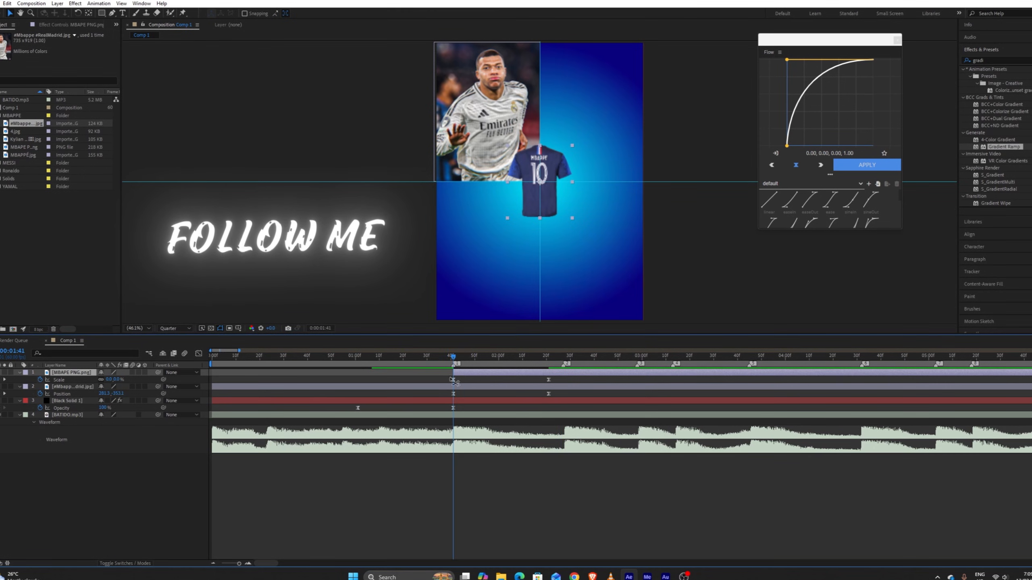
pyautogui.click(461, 386)
pyautogui.hotkey('ctrl', 'shift', 'd')
pyautogui.click(449, 393)
pyautogui.press('Delete')
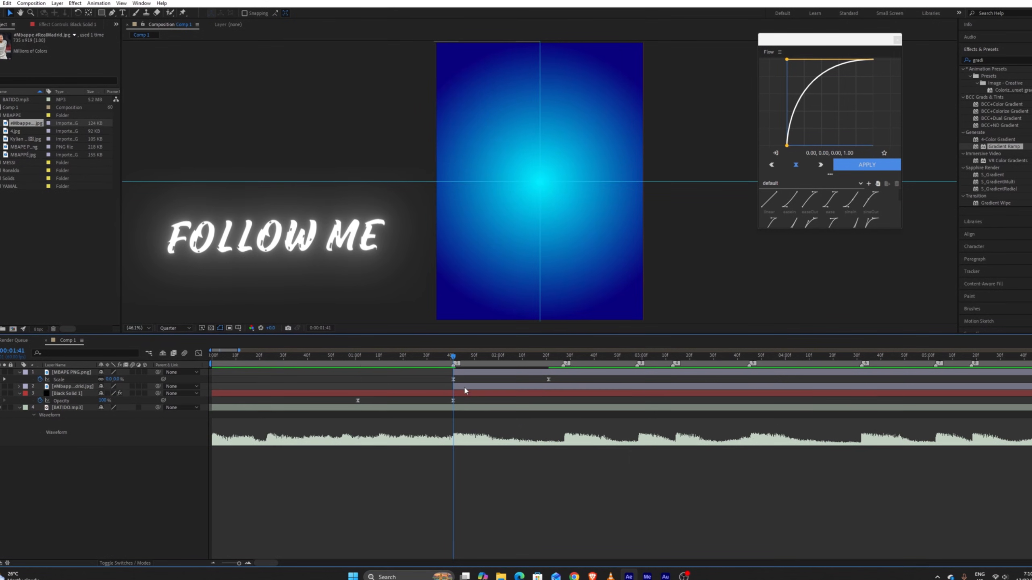
pyautogui.click(463, 386)
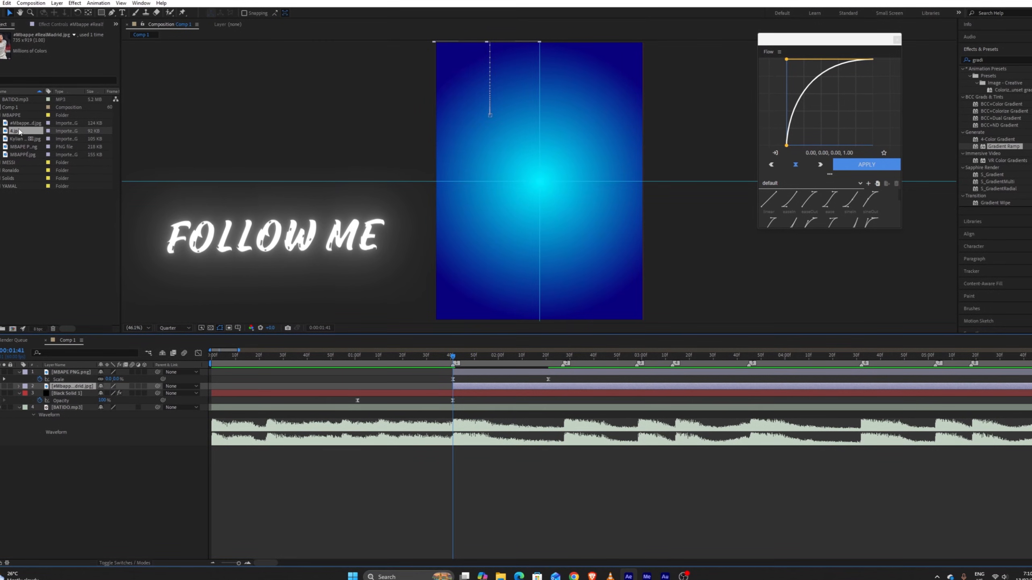
# Add 4.jpg to the composition, move it over the upper-right quarter and scale it to about 92%.
pyautogui.moveTo(19, 130); pyautogui.dragTo(532, 182)
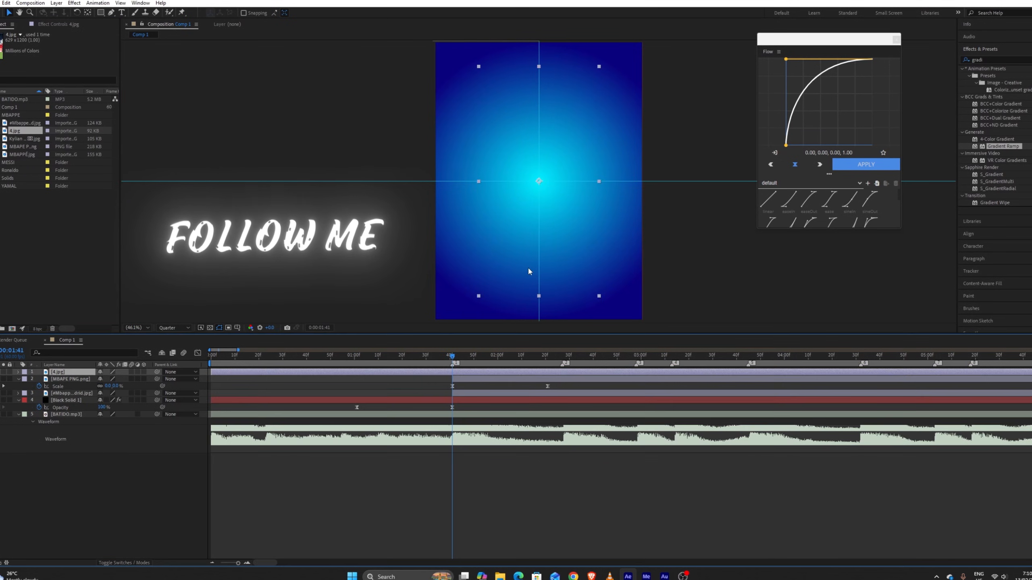
pyautogui.moveTo(531, 265); pyautogui.dragTo(603, 222)
pyautogui.press('s')
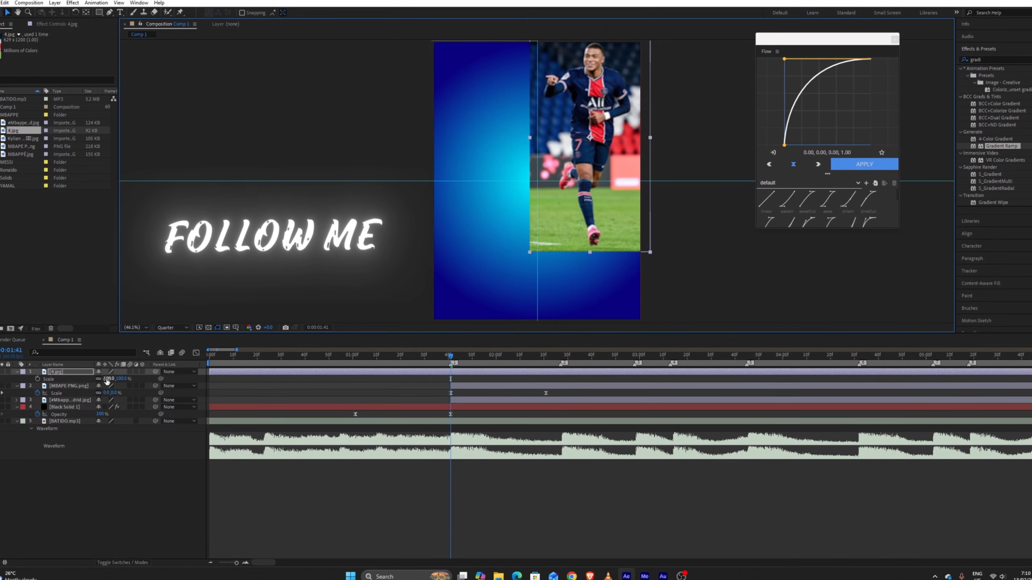
pyautogui.moveTo(108, 379); pyautogui.dragTo(85, 382)
# Mask the 4.jpg photo with a rectangle ending at the centre guides so it fills only the upper-right quarter.
pyautogui.press('space')
pyautogui.moveTo(508, 158); pyautogui.dragTo(493, 185)
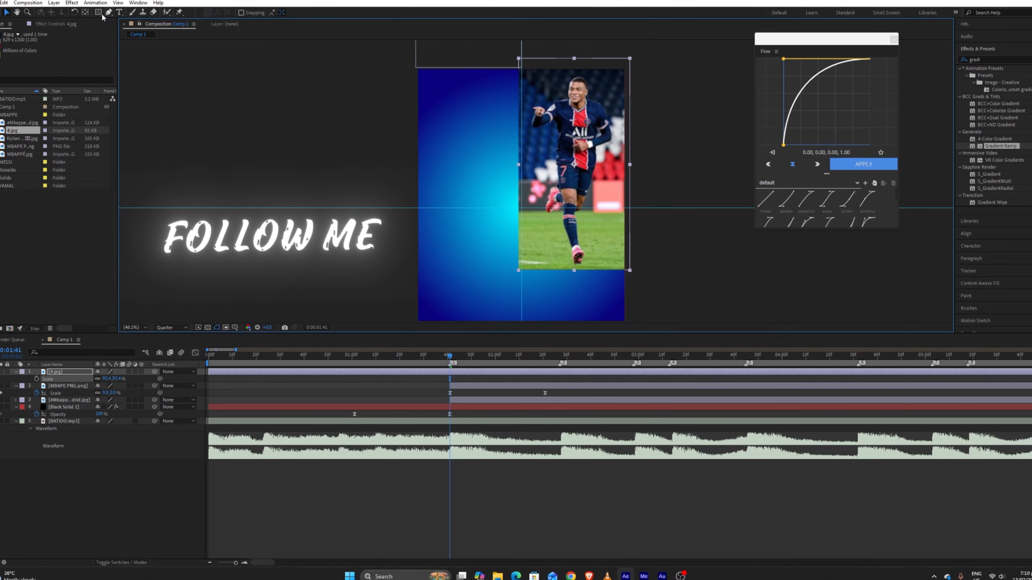
pyautogui.click(98, 13)
pyautogui.moveTo(628, 60)
pyautogui.mouseDown()
pyautogui.moveTo(571, 111)
pyautogui.moveTo(520, 207)
pyautogui.mouseUp()
pyautogui.press('v')
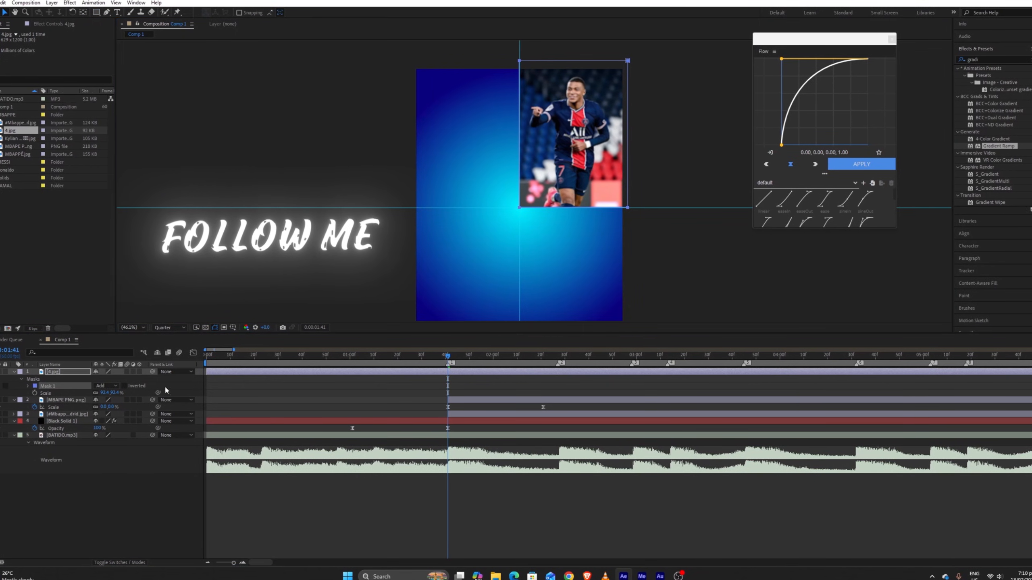
# Trim the 4.jpg layer's start to 0:00:01:41 and move the layer directly above Black Solid 1.
pyautogui.click(472, 375)
pyautogui.moveTo(77, 372); pyautogui.dragTo(92, 418)
pyautogui.press('u')
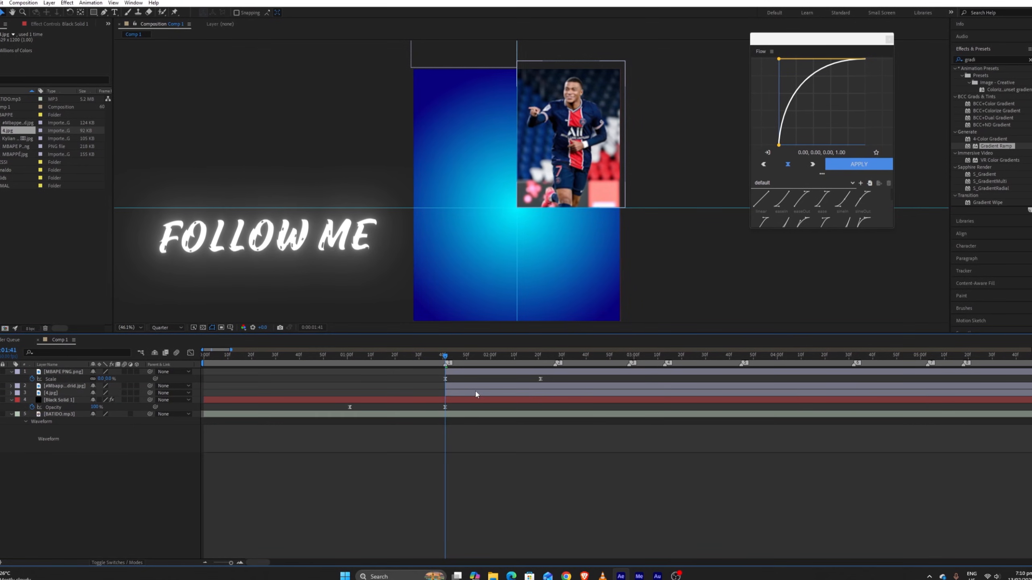
pyautogui.press('p')
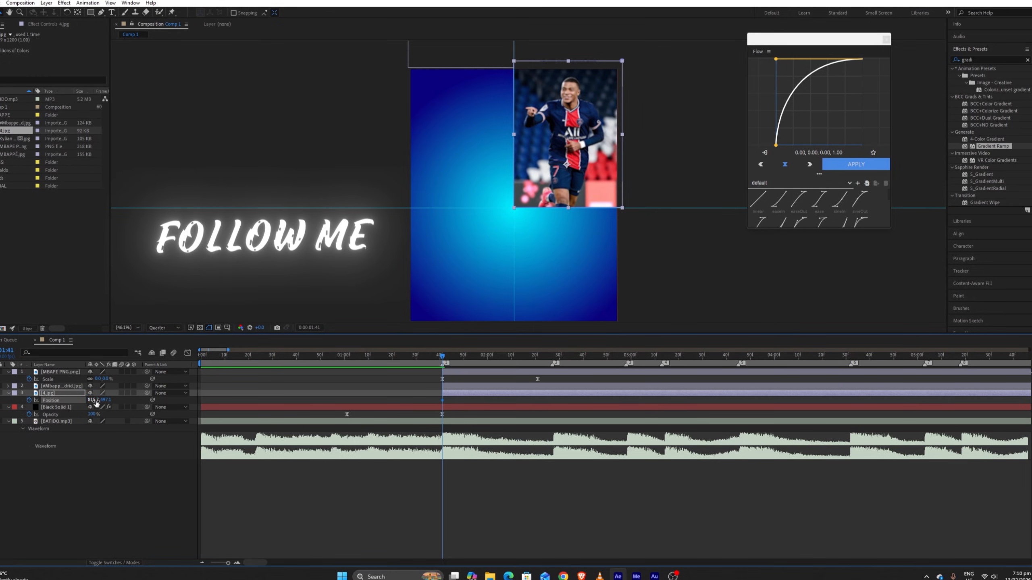
pyautogui.click(538, 362)
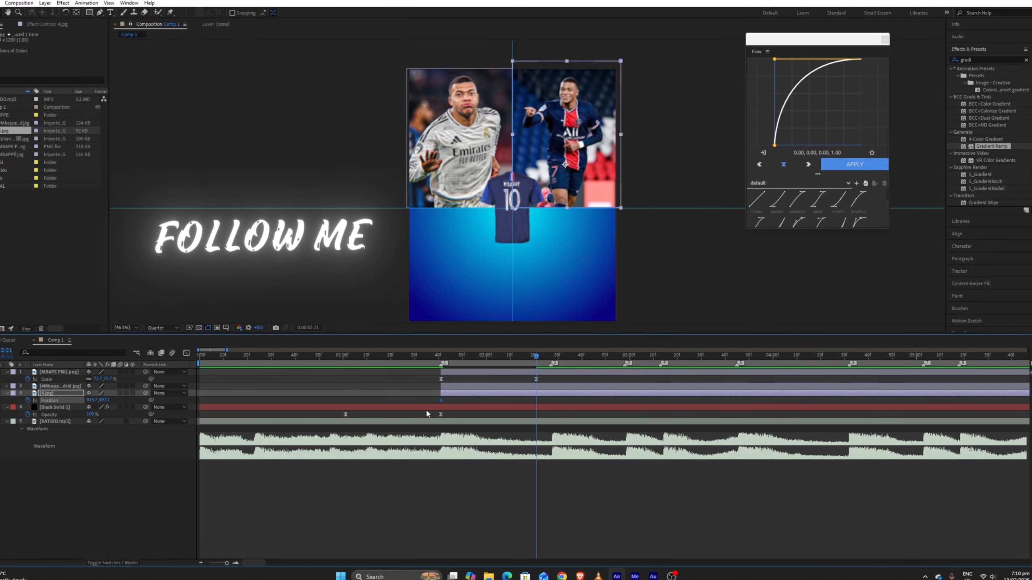
pyautogui.hotkey('ctrl', 'z')
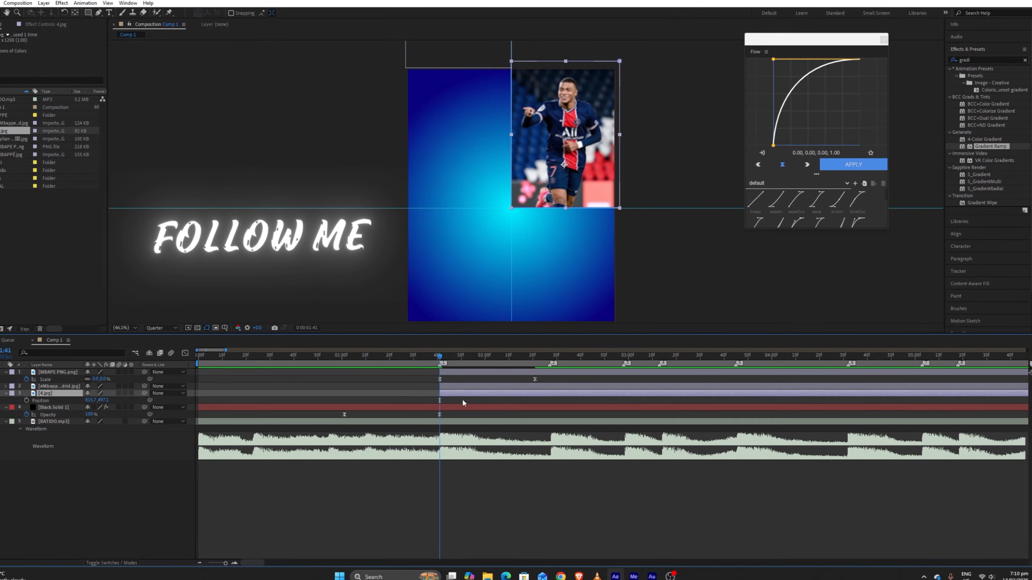
# Keyframe the 4.jpg layer's position at 0:00:02:27 and cut away the part of the layer before that time.
pyautogui.click(549, 360)
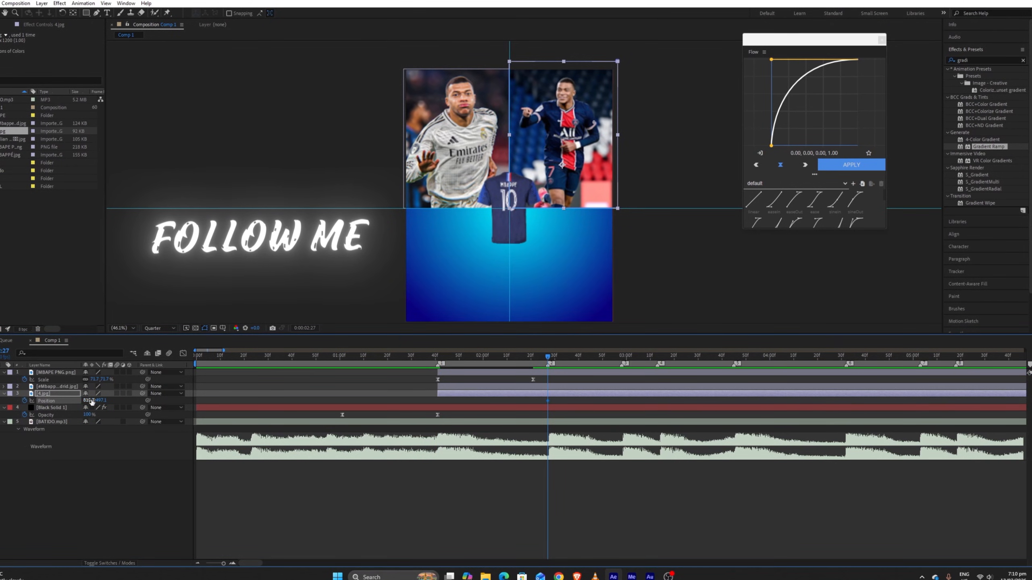
pyautogui.moveTo(92, 402); pyautogui.dragTo(107, 402)
pyautogui.hotkey('ctrl', 'z')
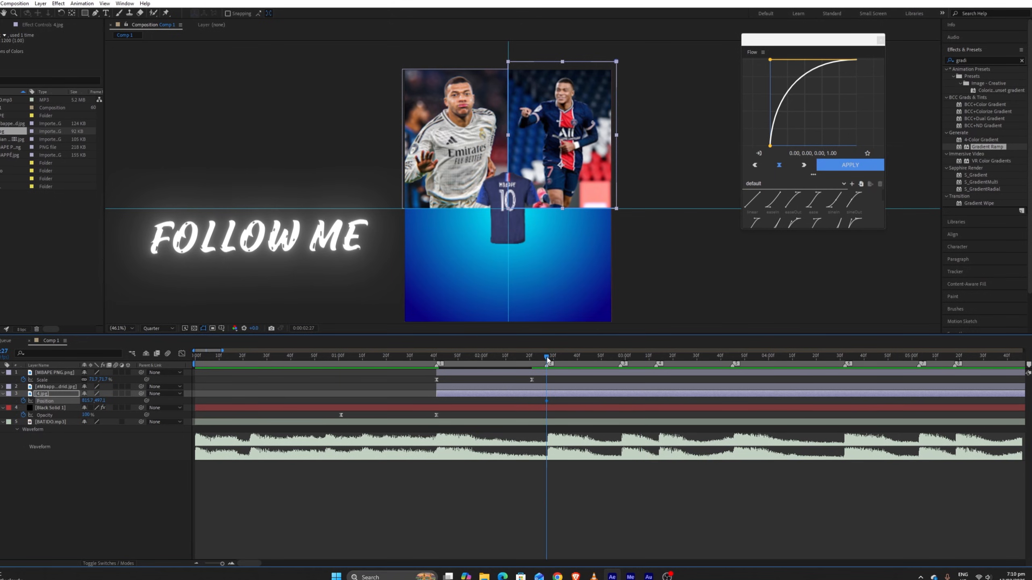
pyautogui.hotkey('ctrl', 'shift', 'd')
pyautogui.click(539, 401)
pyautogui.press('Delete')
pyautogui.click(563, 394)
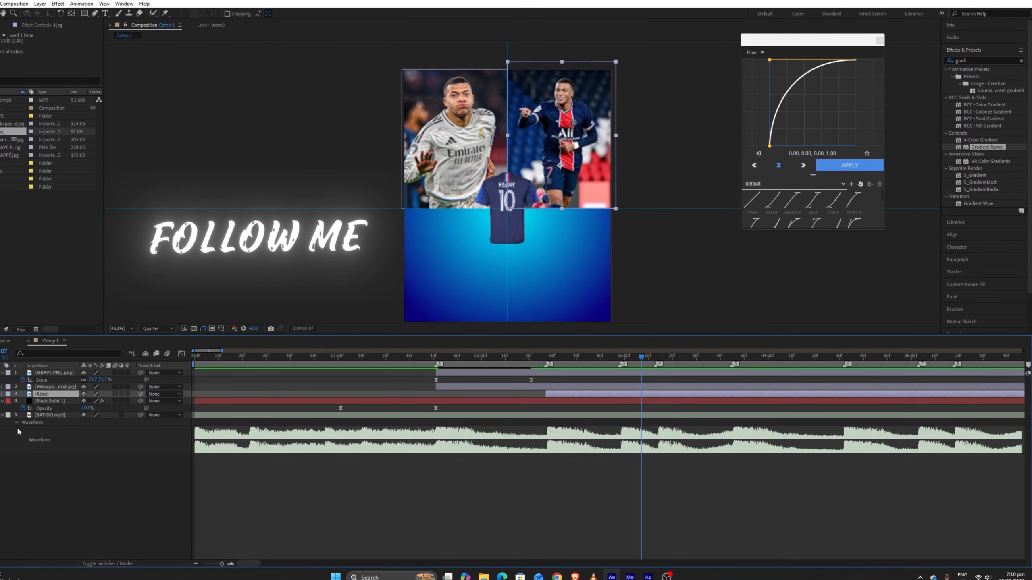
# Keyframe 4.jpg's current position at 0:00:03:07, and shift its 0:00:02:27 position horizontally until the photo sits just outside the frame's right edge.
pyautogui.press('p')
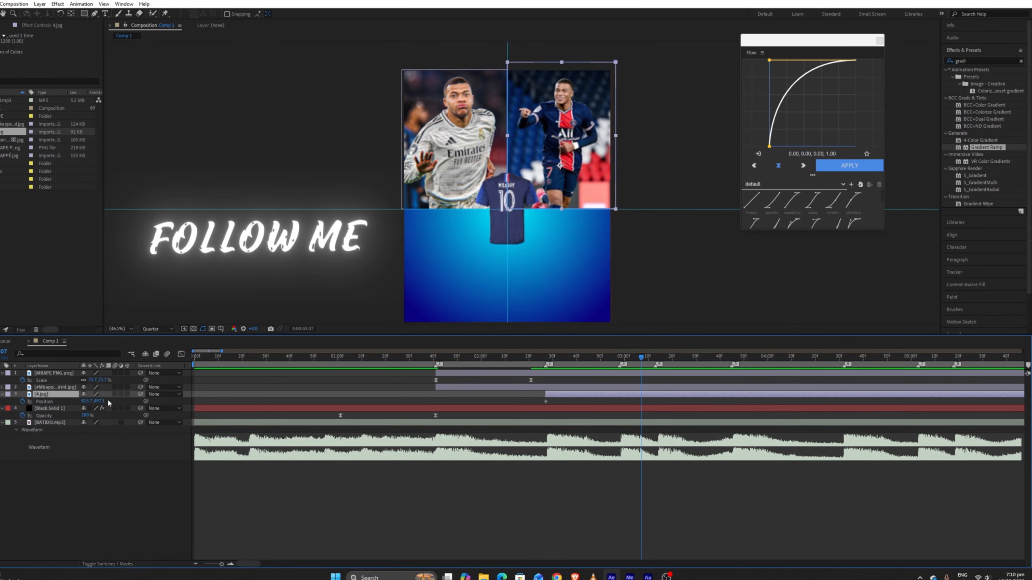
pyautogui.hotkey('alt', 'shift', 'p')
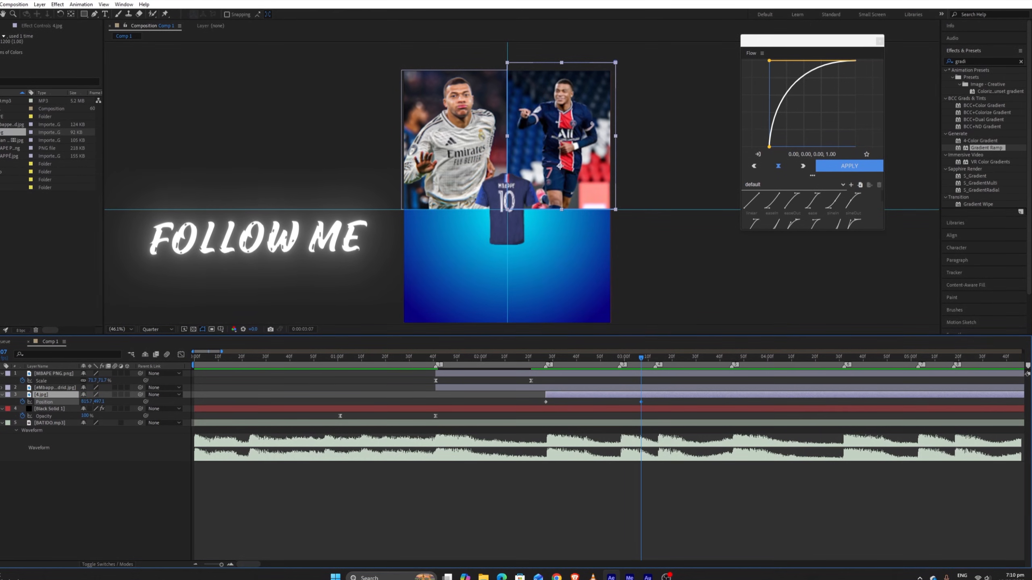
pyautogui.click(64, 402)
pyautogui.press('j')
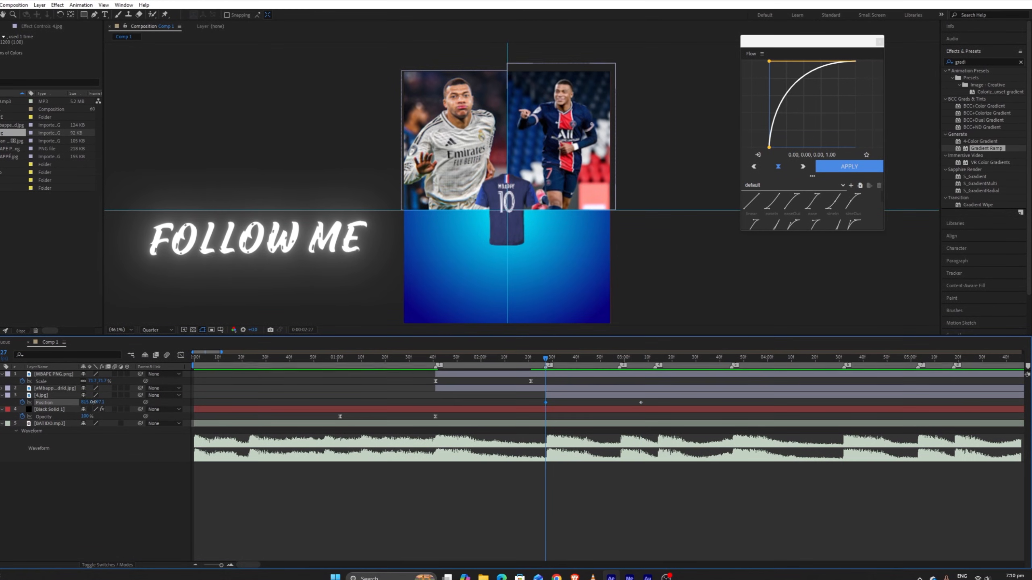
pyautogui.moveTo(86, 402); pyautogui.dragTo(276, 402)
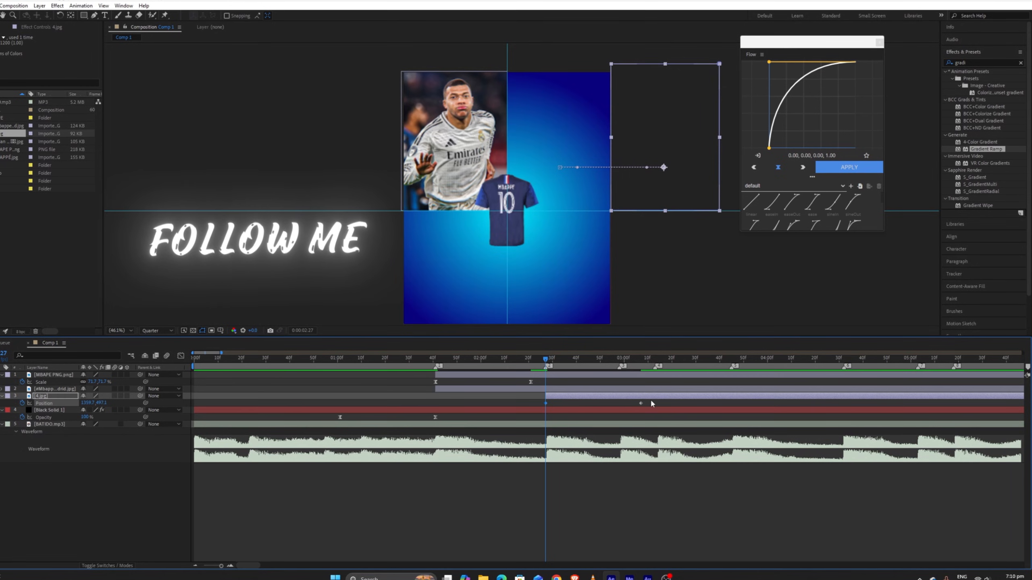
# Easy-ease both 4.jpg position keyframes, shape their speed curve to start fast and slow down gradually, and preview the slide.
pyautogui.moveTo(652, 399); pyautogui.dragTo(536, 403)
pyautogui.press('F9')
pyautogui.click(181, 356)
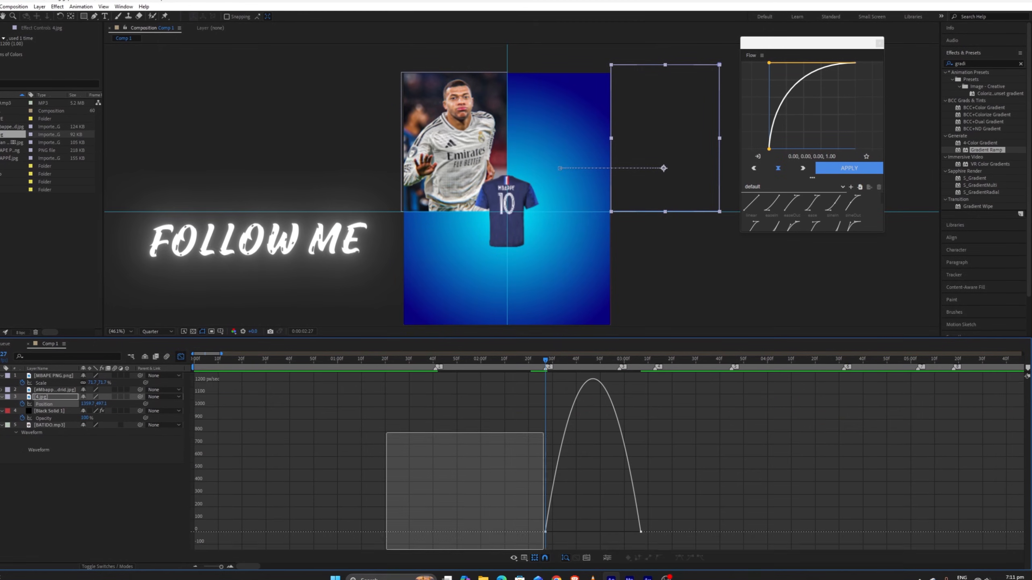
pyautogui.moveTo(633, 538); pyautogui.dragTo(533, 542)
pyautogui.click(181, 357)
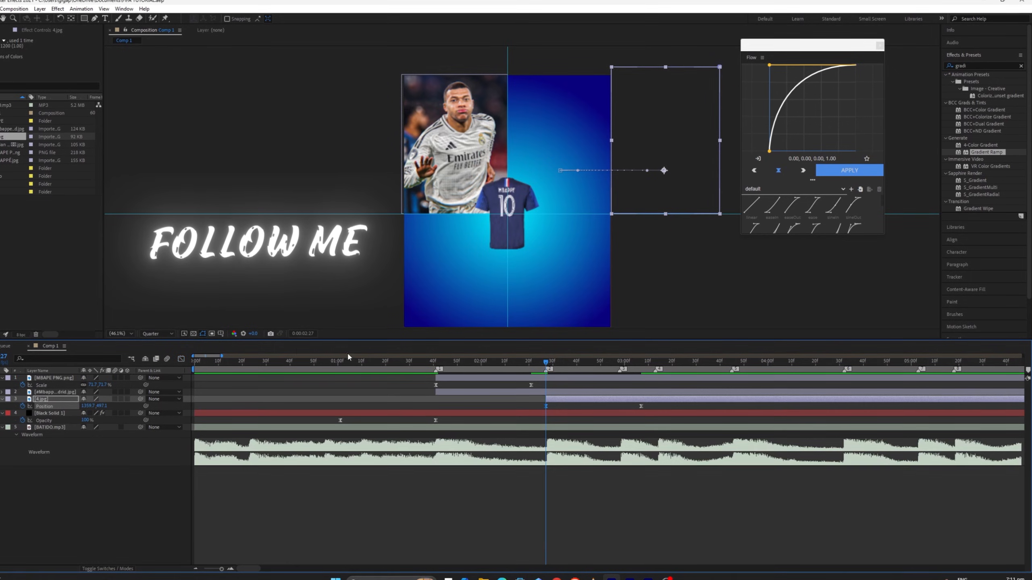
pyautogui.click(268, 360)
pyautogui.press('space')
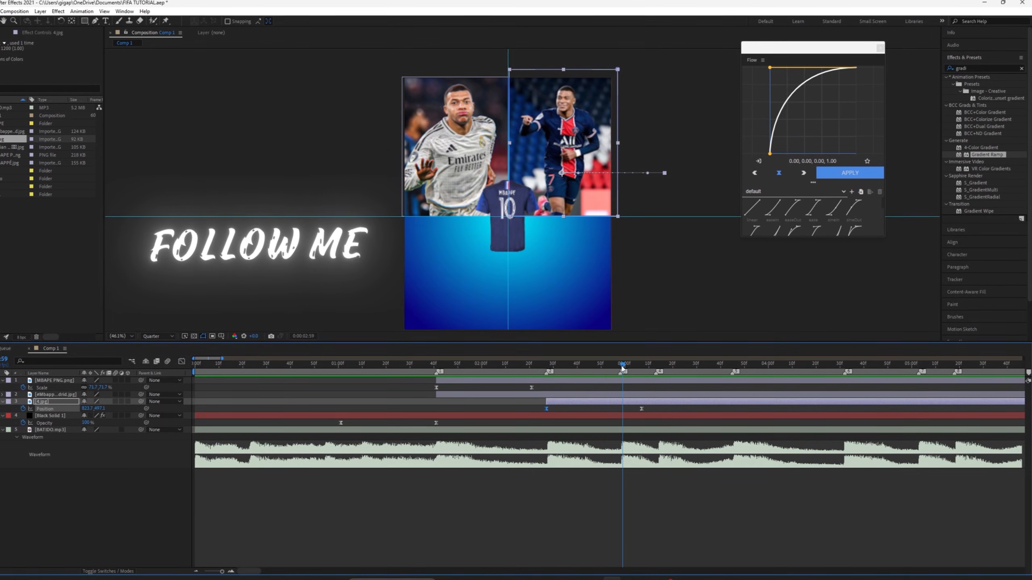
# Add the Kylian Mbappe photo to the composition at 0:00:02:58 and move it over the lower-left quarter.
pyautogui.click(8, 157)
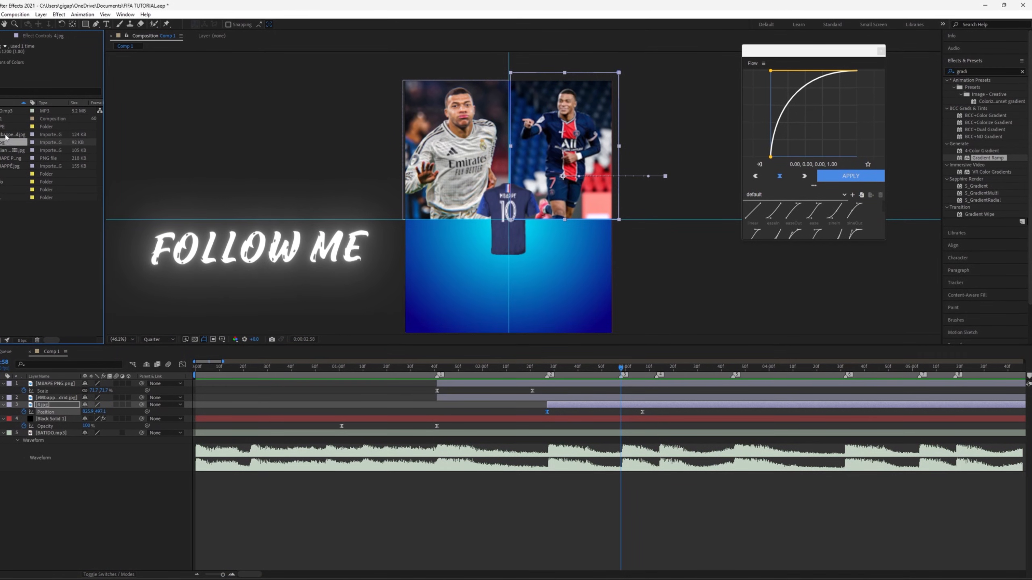
pyautogui.moveTo(10, 150); pyautogui.dragTo(623, 412)
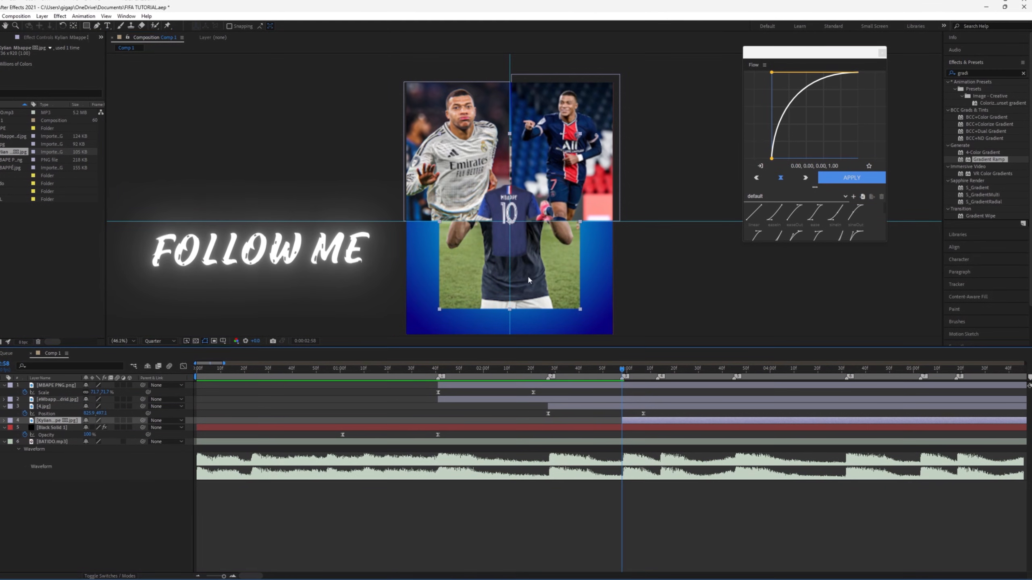
pyautogui.moveTo(527, 275); pyautogui.dragTo(475, 280)
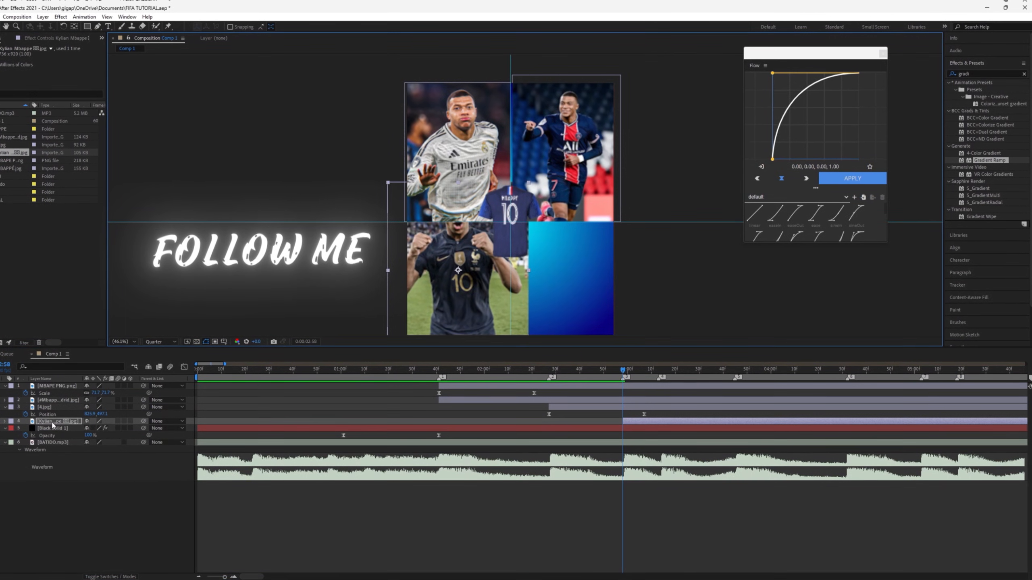
# Place the Kylian Mbappe photo layer directly below the shirt layer and 4.jpg above the Real Madrid photo layer.
pyautogui.hotkey('ctrl', ']')
pyautogui.hotkey('ctrl', ']')
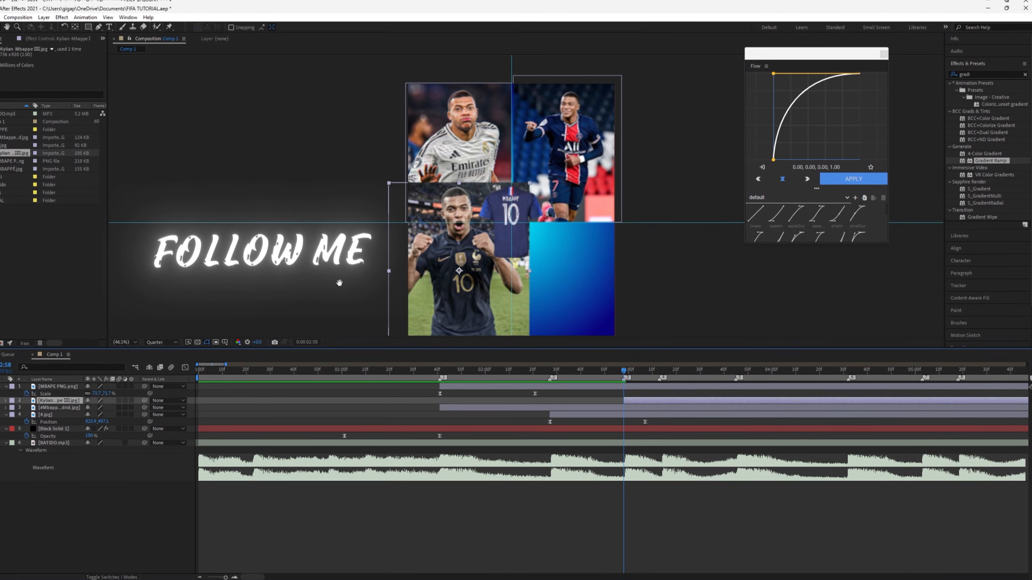
pyautogui.press('h')
pyautogui.moveTo(338, 283); pyautogui.dragTo(293, 250)
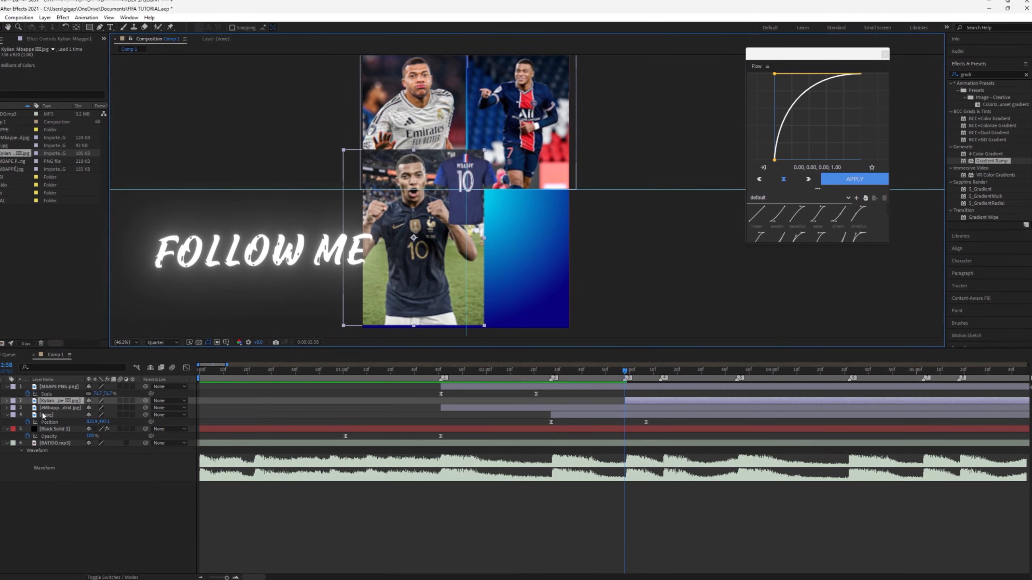
pyautogui.press('v')
pyautogui.hotkey('ctrl', '[')
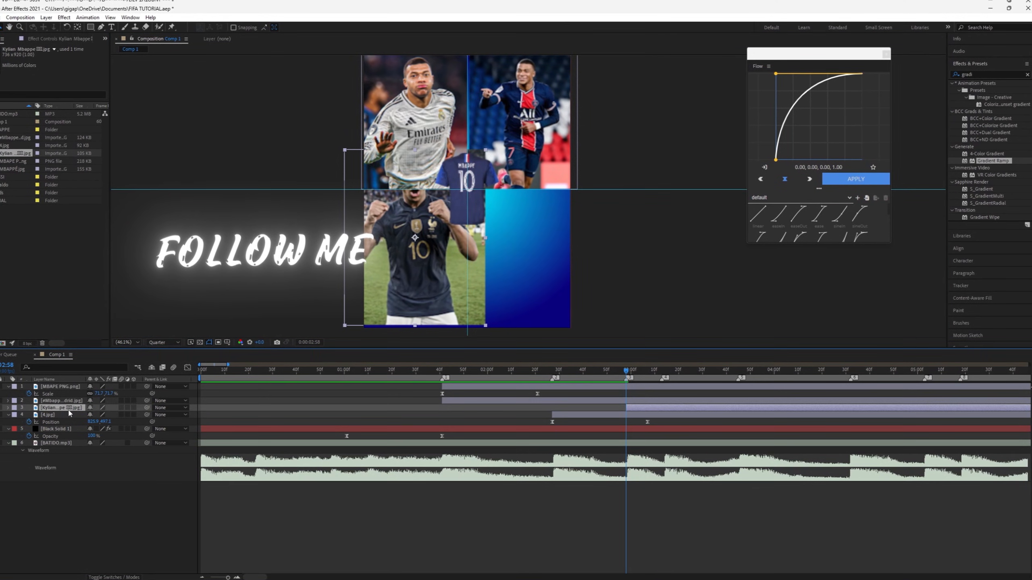
pyautogui.hotkey('ctrl', ']')
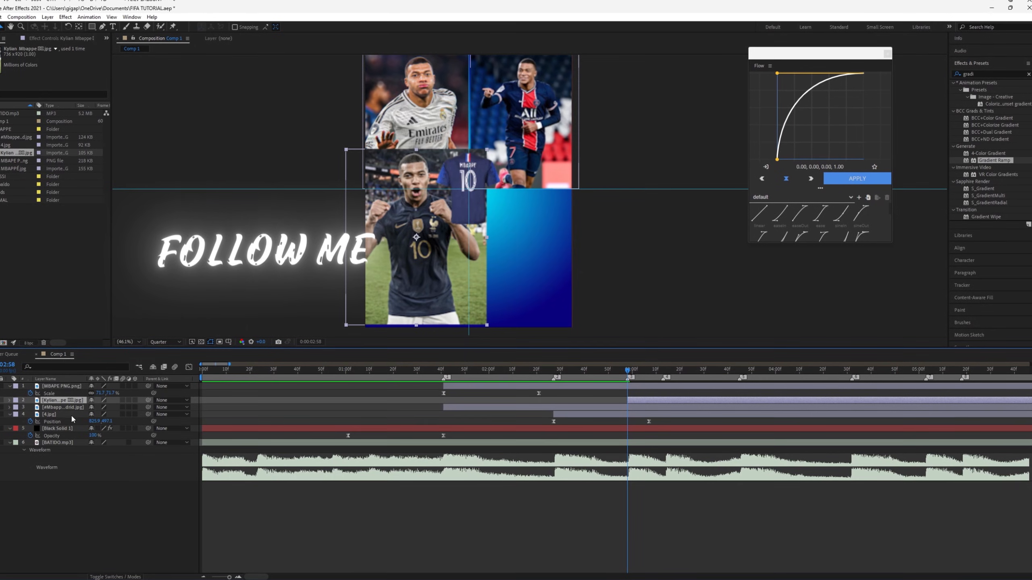
pyautogui.click(71, 414)
pyautogui.hotkey('ctrl', ']')
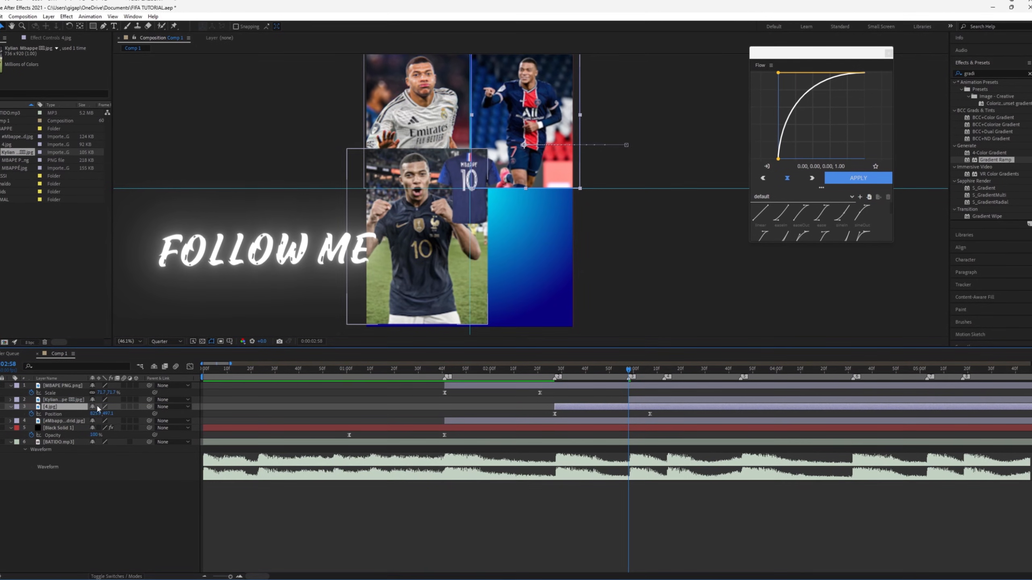
# Shift the Kylian Mbappe photo down and left within the lower-left quarter and scale it to about 86%.
pyautogui.click(633, 400)
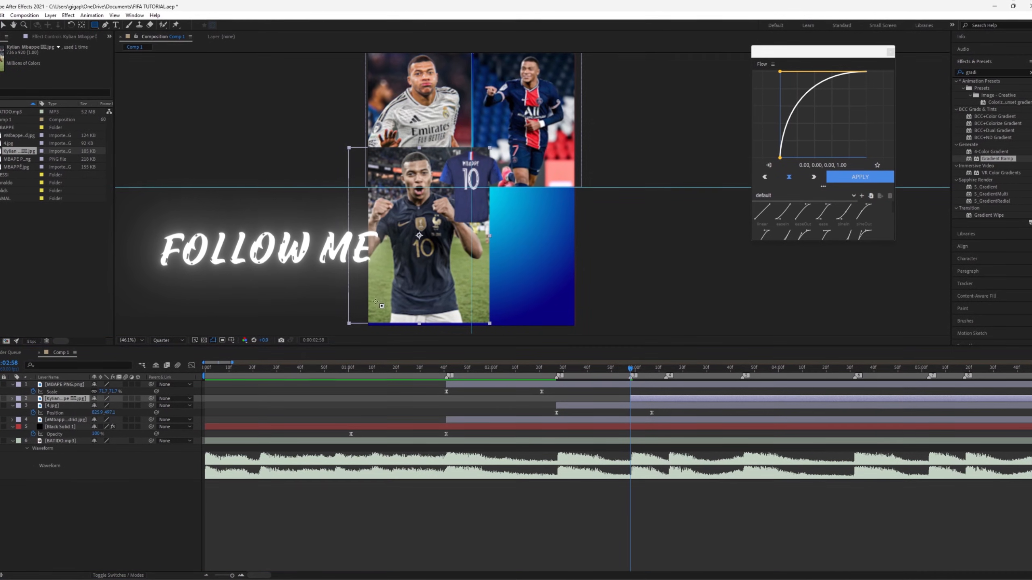
pyautogui.moveTo(400, 292); pyautogui.dragTo(376, 315)
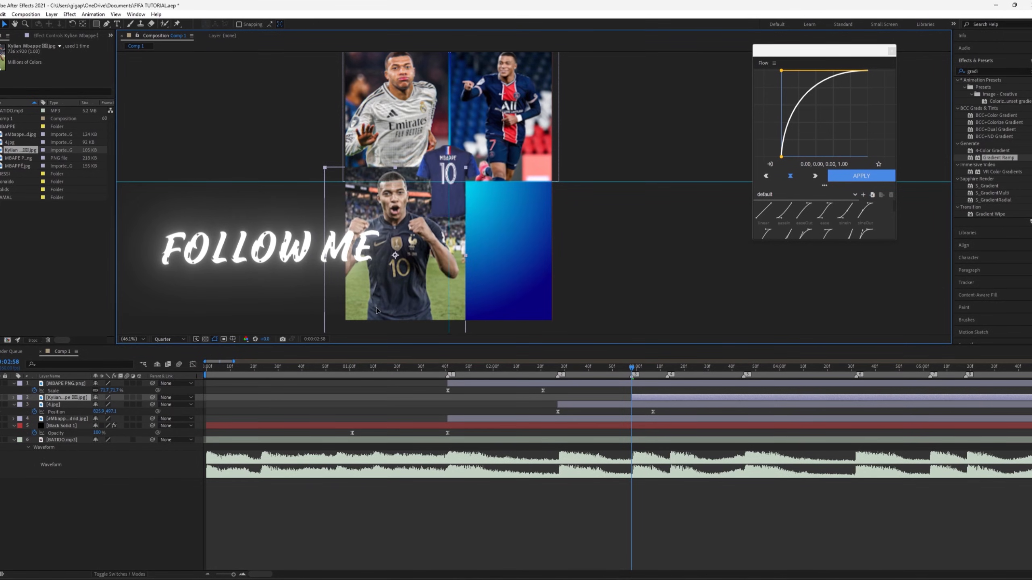
pyautogui.press('s')
pyautogui.moveTo(106, 404); pyautogui.dragTo(100, 403)
# Mask the Kylian Mbappe photo with a rectangle ending at the centre guides so it fills only the lower-left quarter.
pyautogui.click(100, 23)
pyautogui.moveTo(355, 319)
pyautogui.mouseDown()
pyautogui.moveTo(325, 284)
pyautogui.moveTo(360, 188)
pyautogui.moveTo(420, 148)
pyautogui.mouseUp()
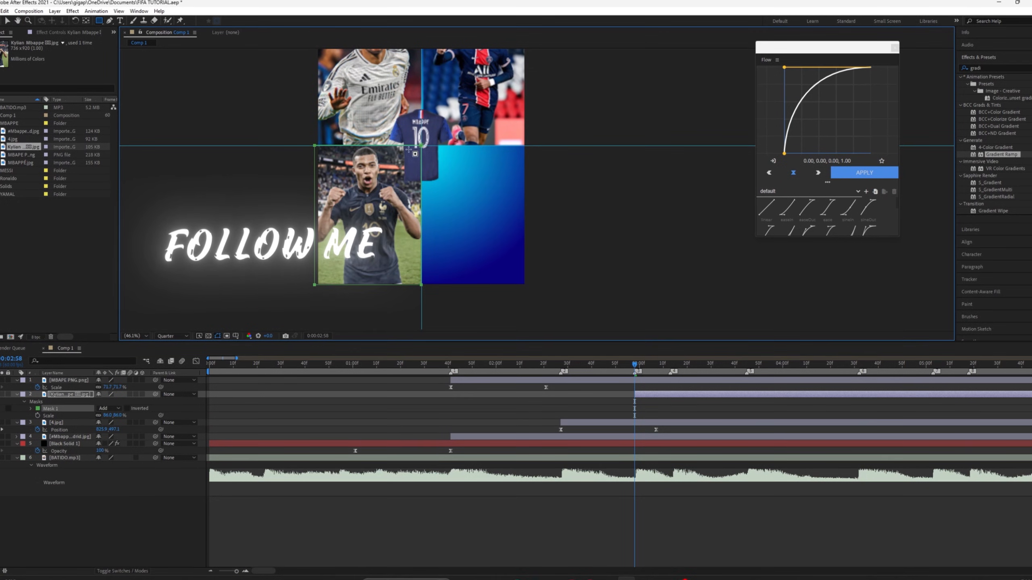
pyautogui.press('v')
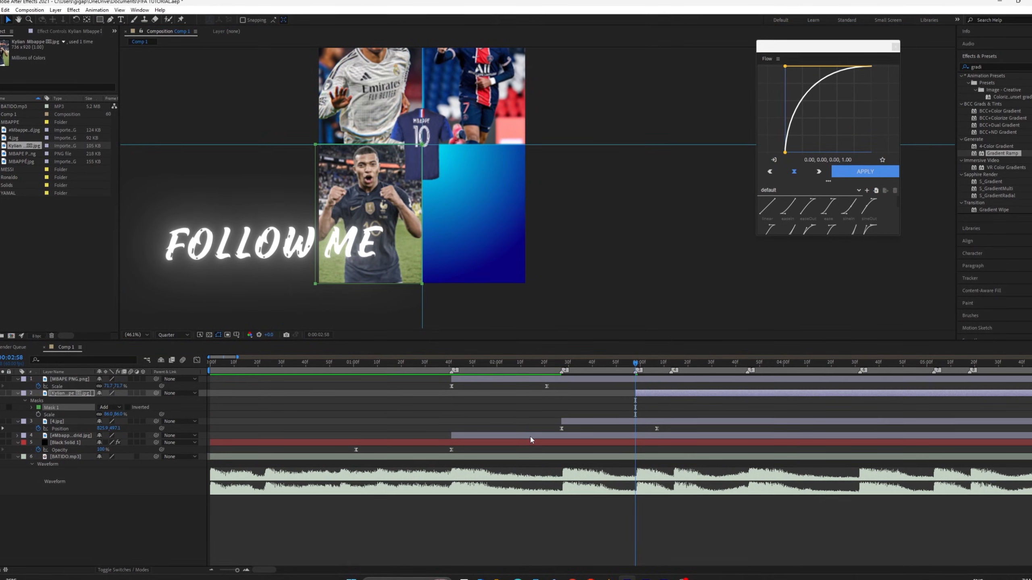
# Keyframe the Kylian Mbappe photo's position at 0:00:02:58 and about 40 frames on, with the first keyframe placing it just below the frame.
pyautogui.press('p')
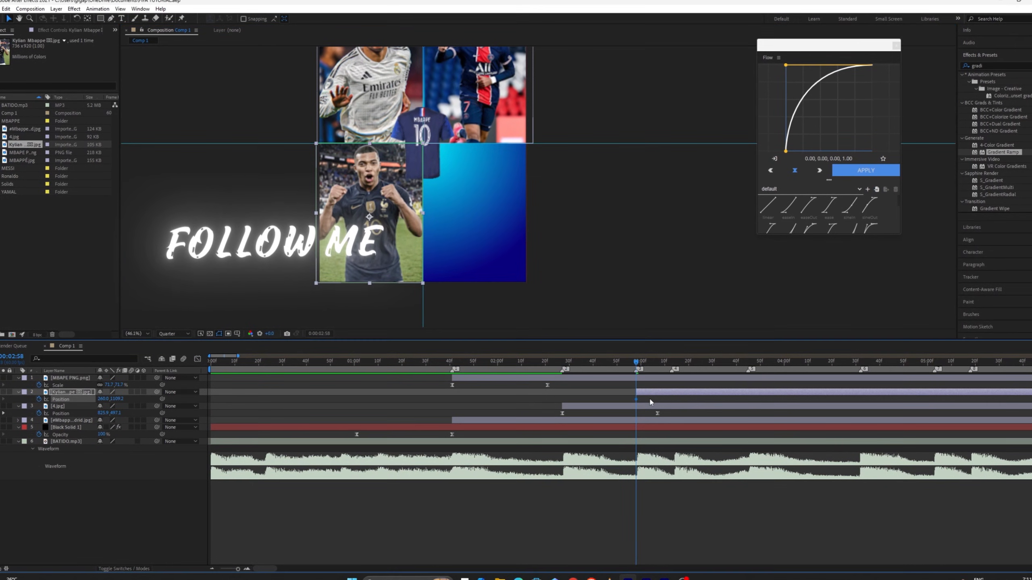
pyautogui.press('space')
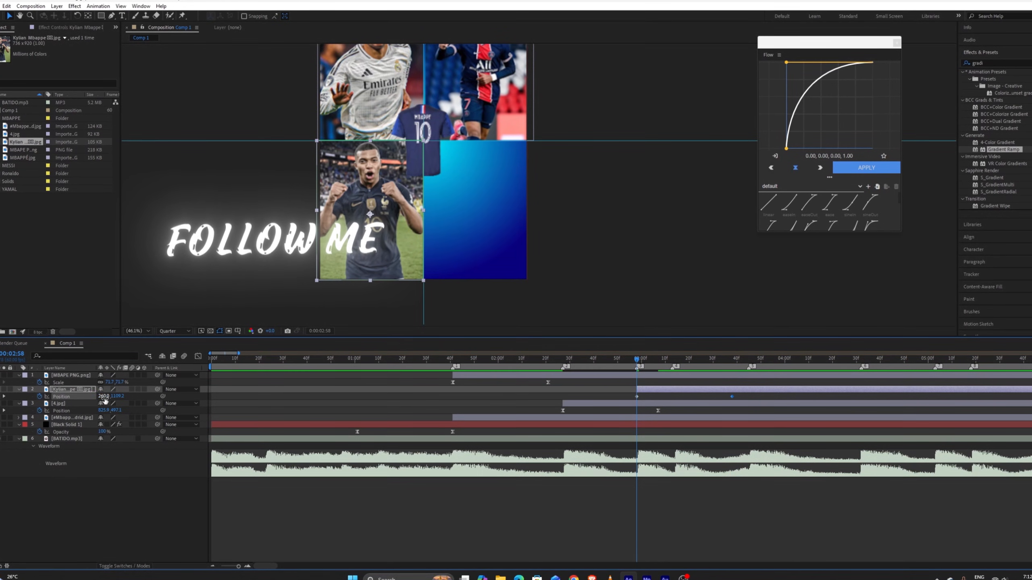
pyautogui.moveTo(106, 400); pyautogui.dragTo(374, 445)
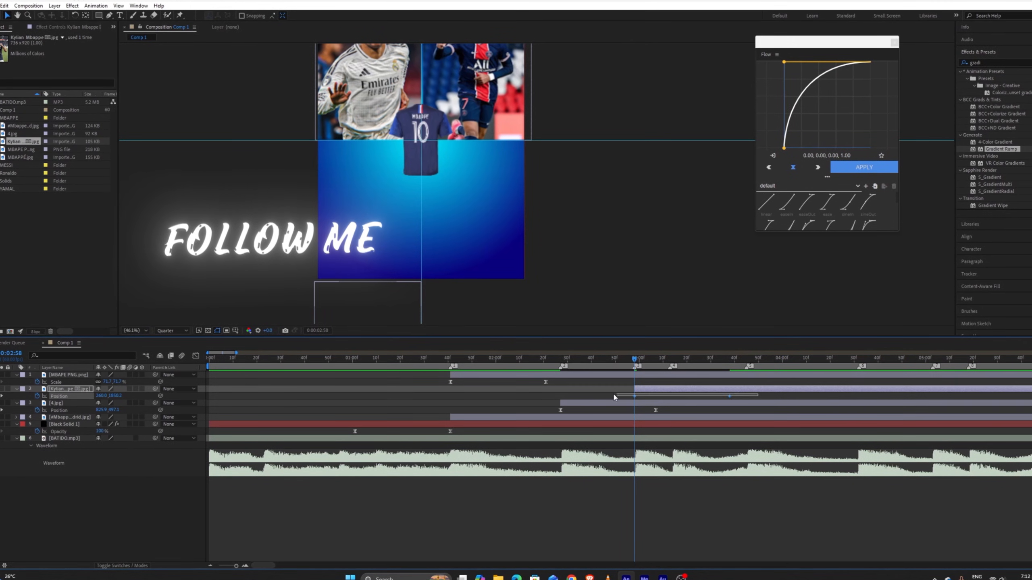
# Shape the Kylian Mbappe photo's position speed curve so the upward slide starts very fast and slows down gradually.
pyautogui.click(195, 355)
pyautogui.moveTo(498, 459); pyautogui.dragTo(618, 539)
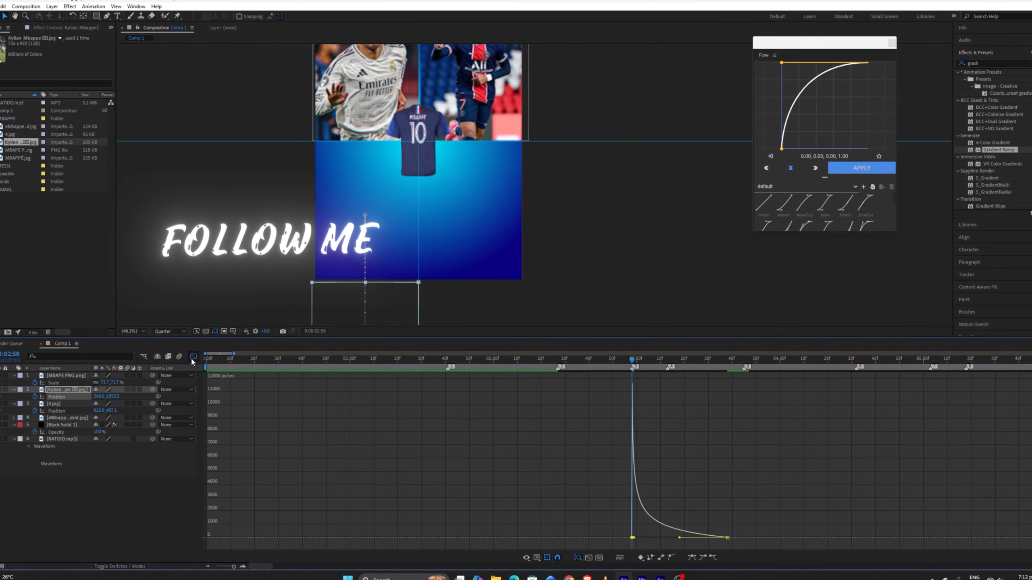
pyautogui.click(195, 356)
# Add MBAPPÉ.jpg at 0:00:03:13 below the shirt layer, move it over the lower-right quarter and scale it to about 81%.
pyautogui.hscroll(3, 376, 477)
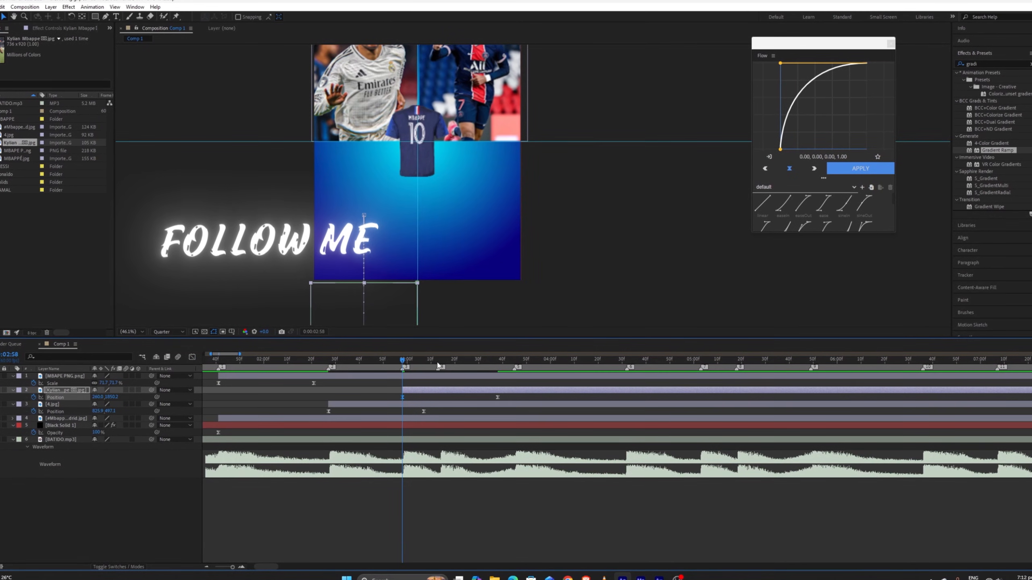
pyautogui.click(19, 158)
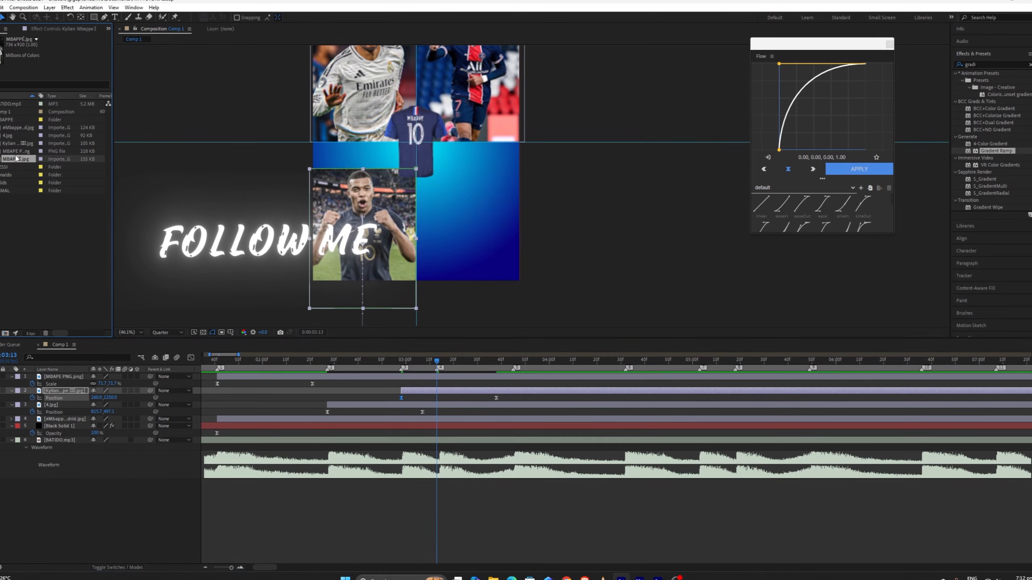
pyautogui.moveTo(18, 161); pyautogui.dragTo(436, 402)
pyautogui.moveTo(455, 186); pyautogui.dragTo(501, 251)
pyautogui.press('s')
pyautogui.moveTo(97, 400); pyautogui.dragTo(90, 400)
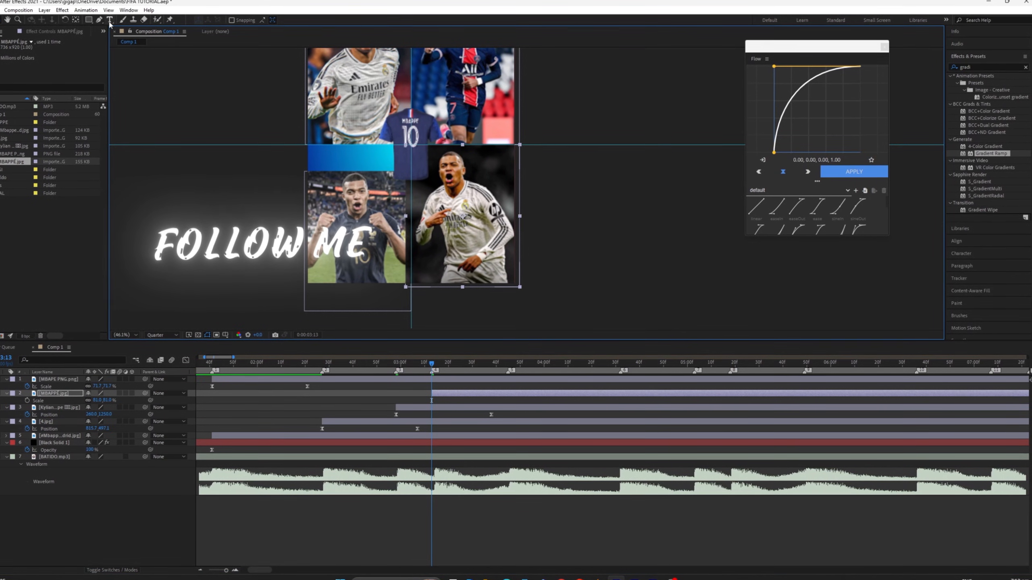
# Mask the MBAPPÉ.jpg photo with a rectangle ending at the centre guides so it fills only the lower-right quarter.
pyautogui.click(88, 20)
pyautogui.moveTo(516, 288)
pyautogui.mouseDown()
pyautogui.moveTo(481, 260)
pyautogui.moveTo(409, 146)
pyautogui.mouseUp()
pyautogui.press('v')
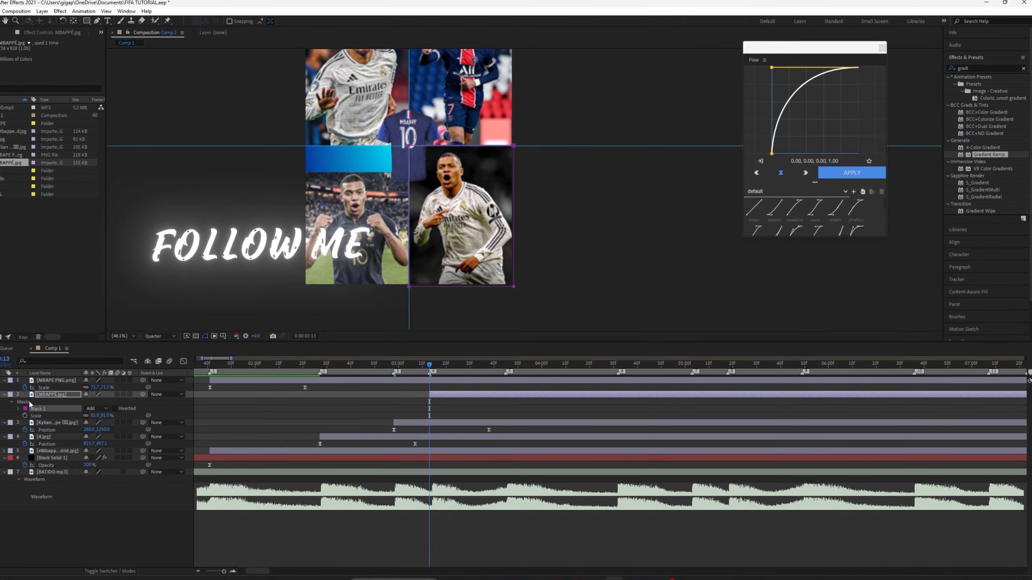
# Keyframe MBAPPÉ.jpg's position at 0:00:03:13 and 0:00:03:53 with easing, the first keyframe placing it just beyond the frame's right edge.
pyautogui.press('p')
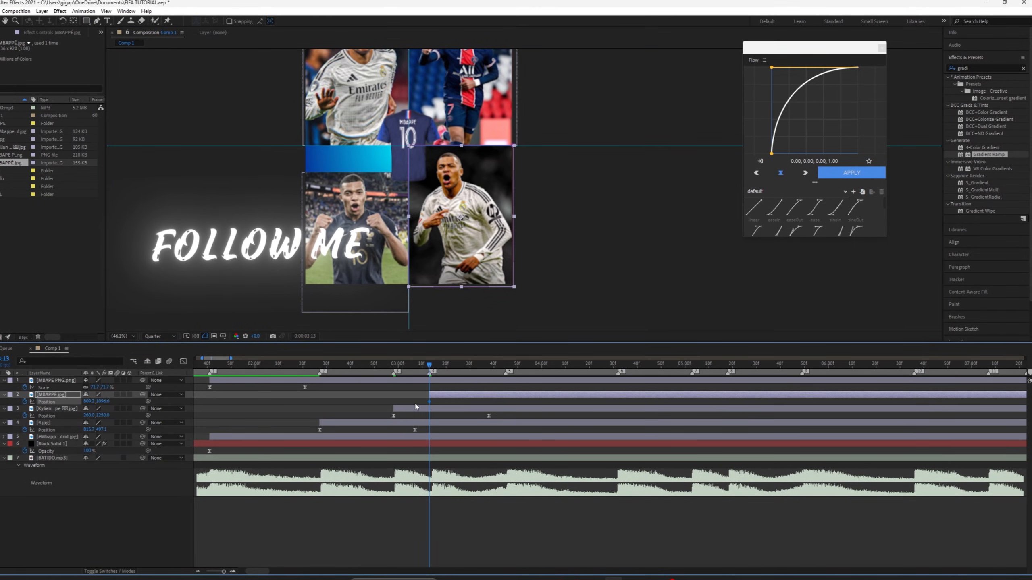
pyautogui.press('space')
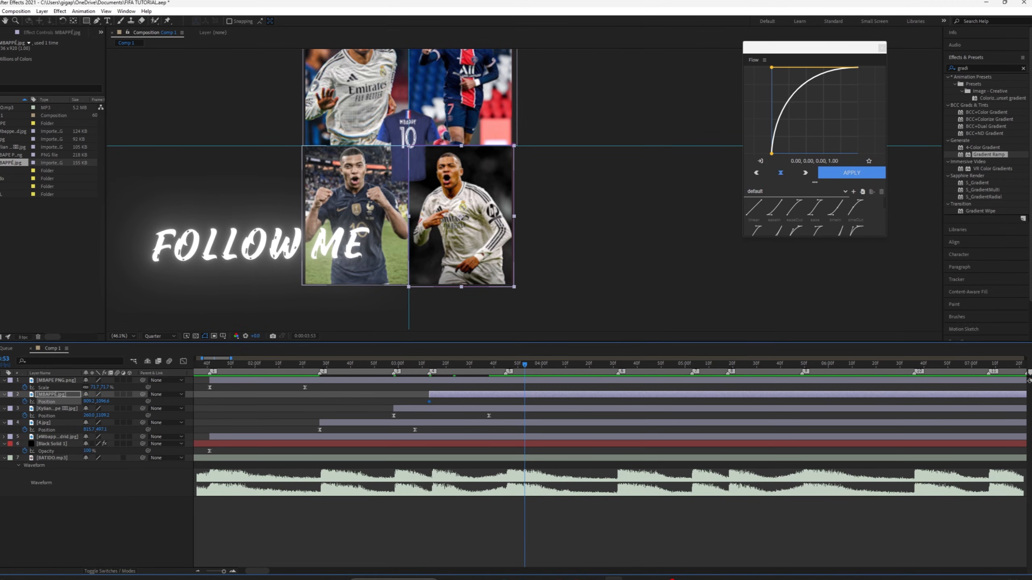
pyautogui.click(429, 364)
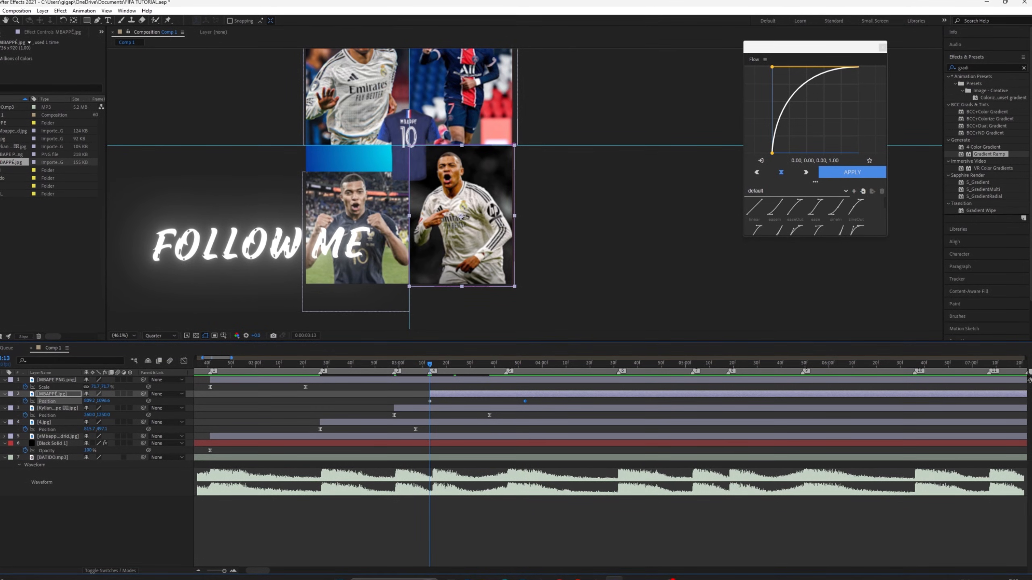
pyautogui.click(5, 421)
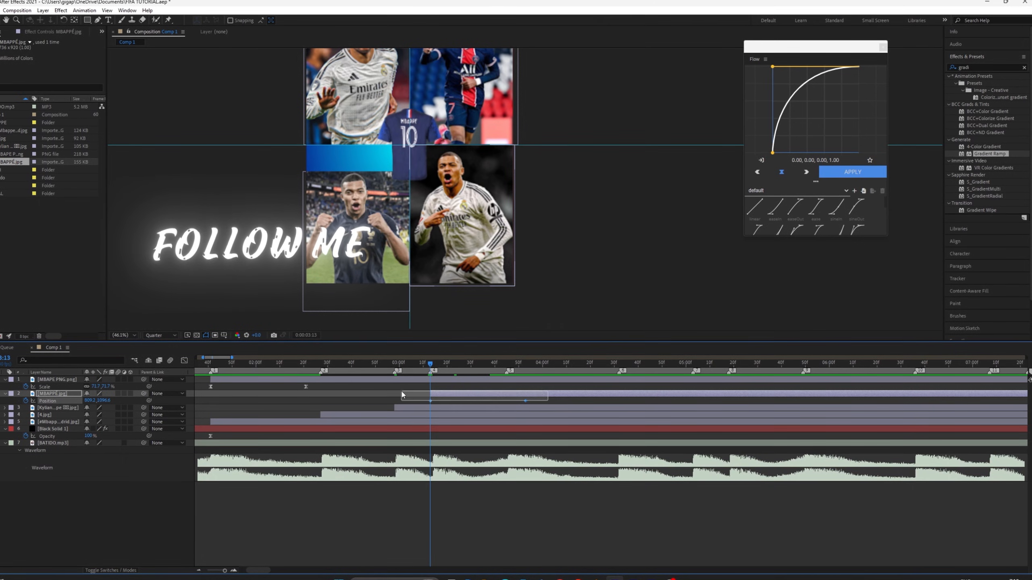
pyautogui.click(186, 361)
pyautogui.click(186, 359)
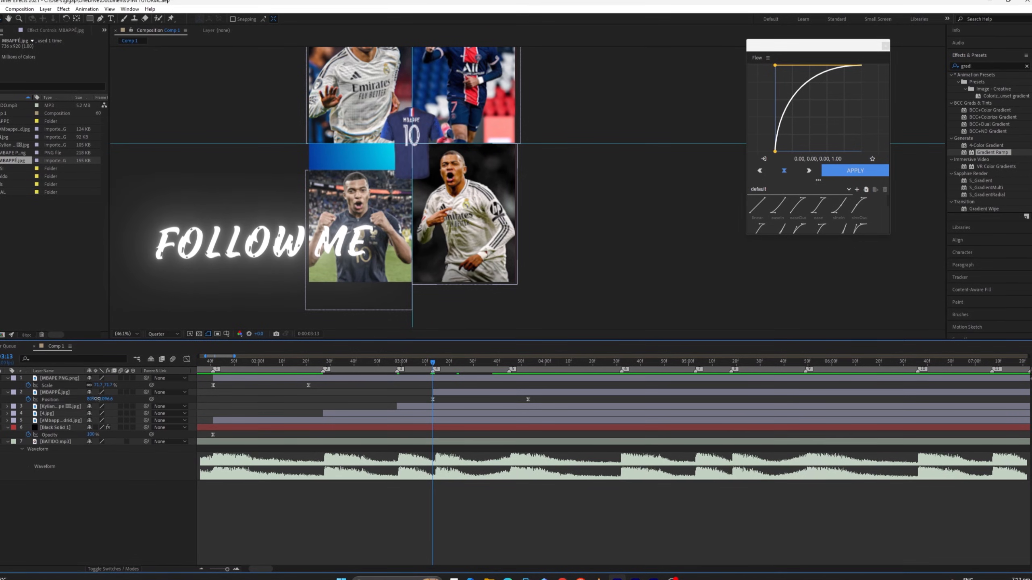
pyautogui.moveTo(97, 399); pyautogui.dragTo(540, 401)
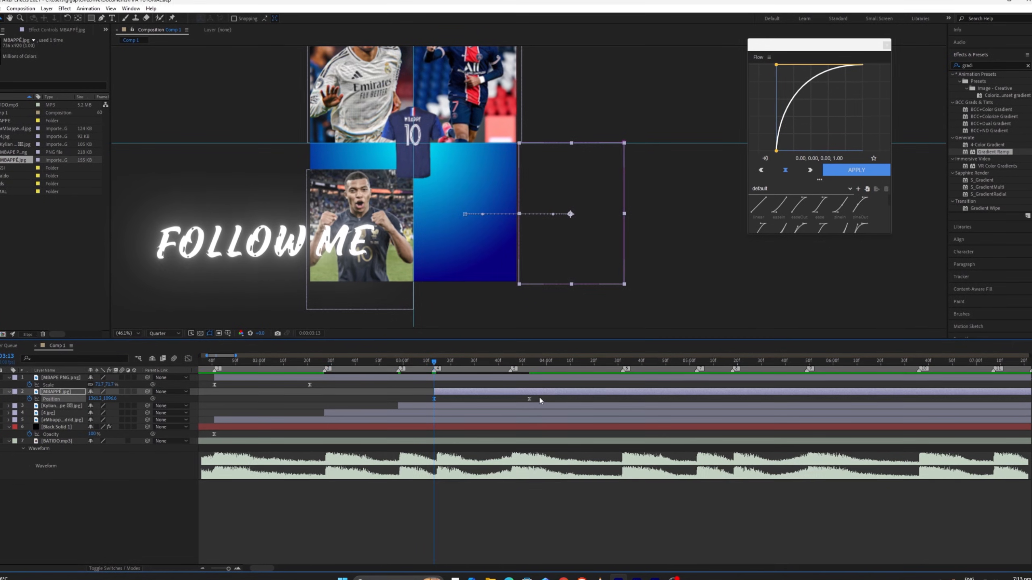
# Shape the MBAPPÉ.jpg position speed curve so the sideways slide starts very fast and slows down gradually.
pyautogui.click(188, 358)
pyautogui.moveTo(380, 478); pyautogui.dragTo(445, 541)
pyautogui.click(191, 357)
pyautogui.moveTo(363, 356); pyautogui.dragTo(208, 357)
# Play back the edit to check the timing of the four photo slides.
pyautogui.scroll(-2, 231, 396)
pyautogui.click(228, 361)
pyautogui.press('space')
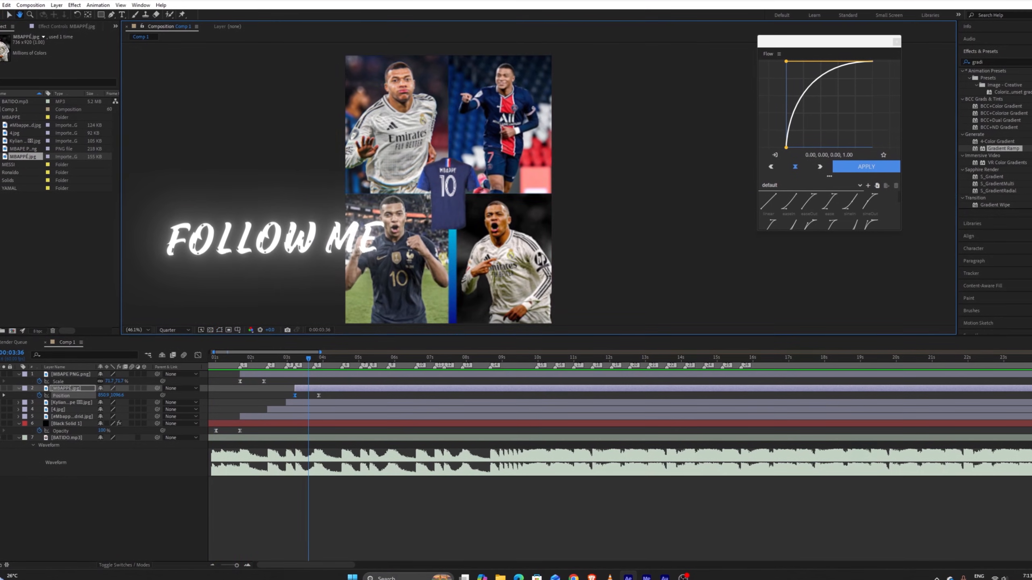
pyautogui.press('space')
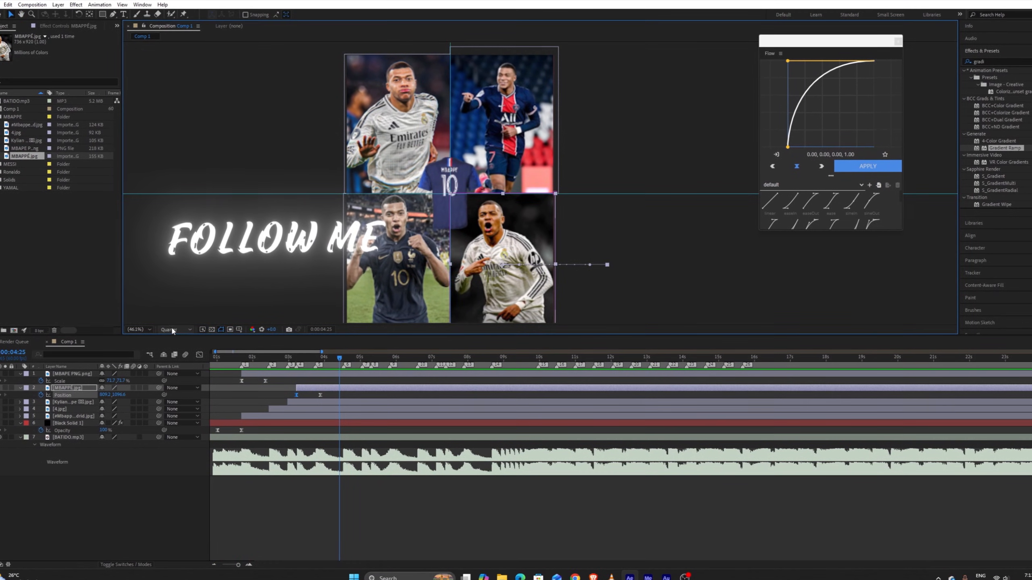
pyautogui.press(',')
pyautogui.press(',')
pyautogui.click(135, 332)
pyautogui.click(140, 341)
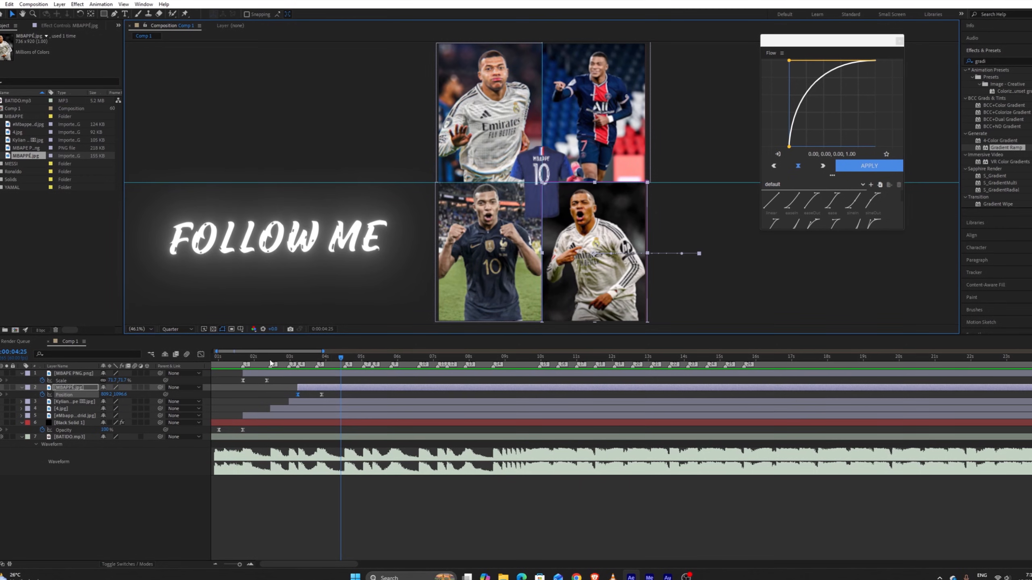
# Split all layers from the shirt down to Black Solid 1 at the 0:00:04:32 beat and delete their later parts.
pyautogui.scroll(-1, 276, 367)
pyautogui.moveTo(254, 359); pyautogui.dragTo(296, 360)
pyautogui.scroll(4, 296, 365)
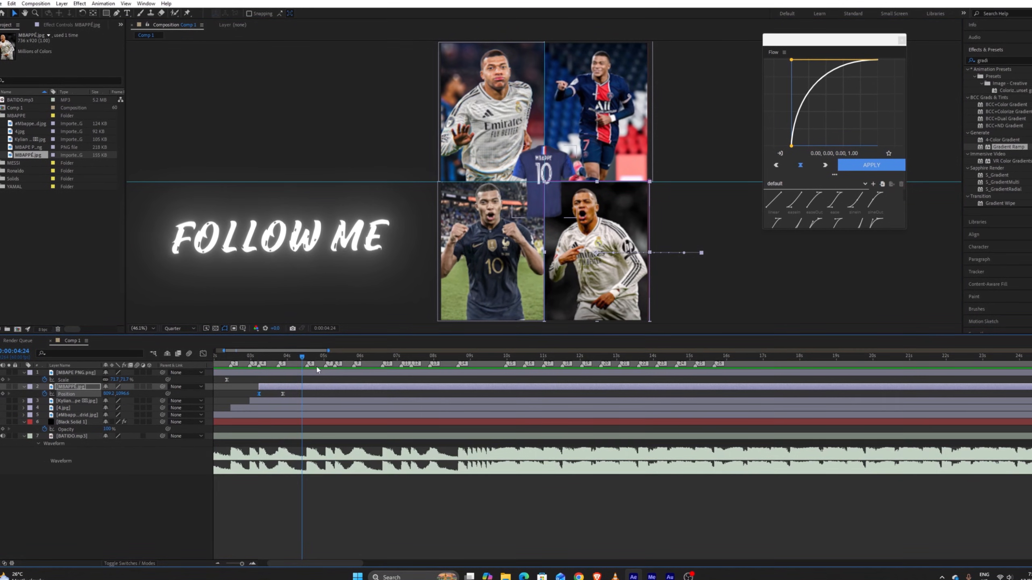
pyautogui.click(323, 360)
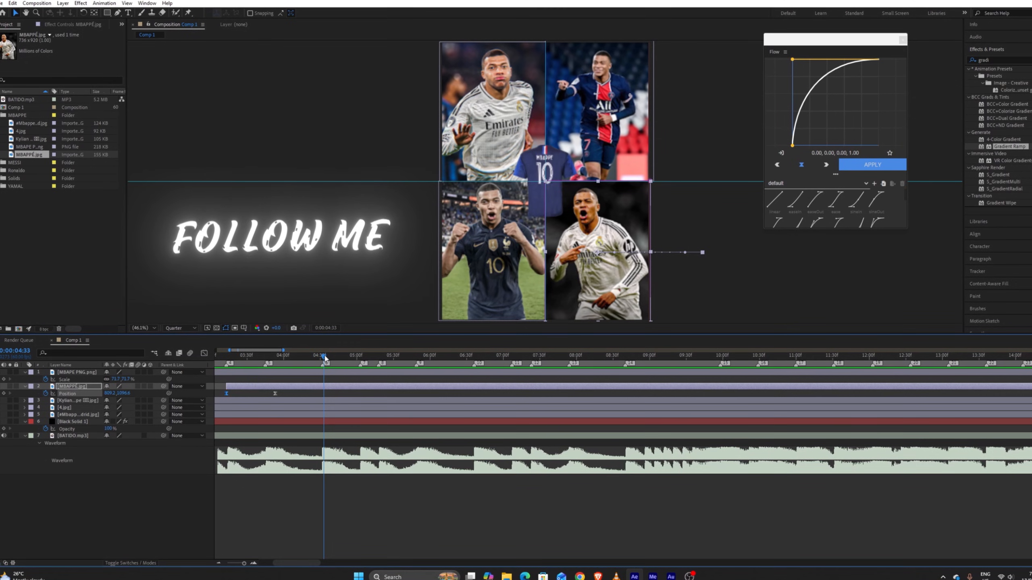
pyautogui.click(398, 519)
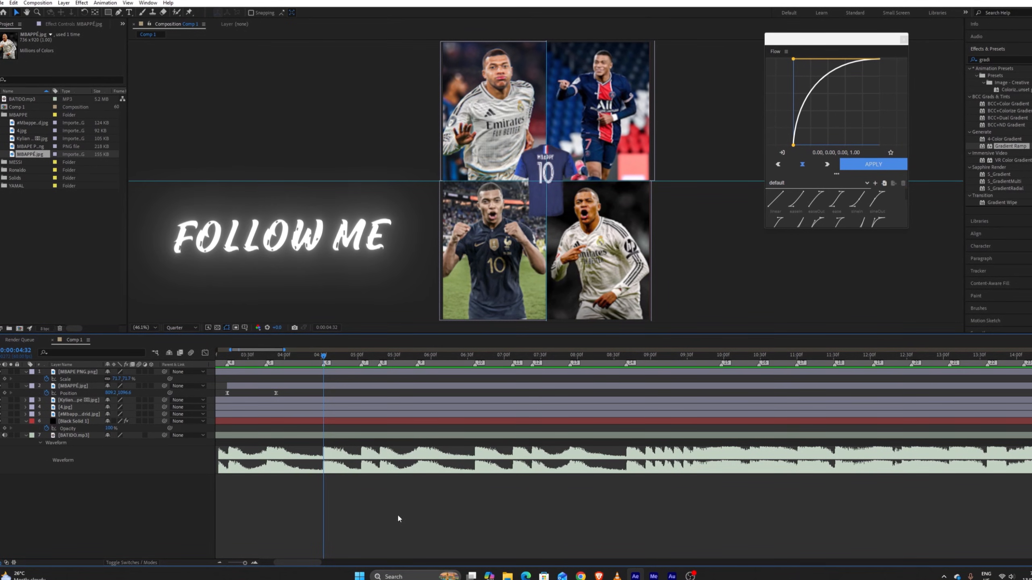
pyautogui.scroll(-2, 373, 446)
pyautogui.click(346, 359)
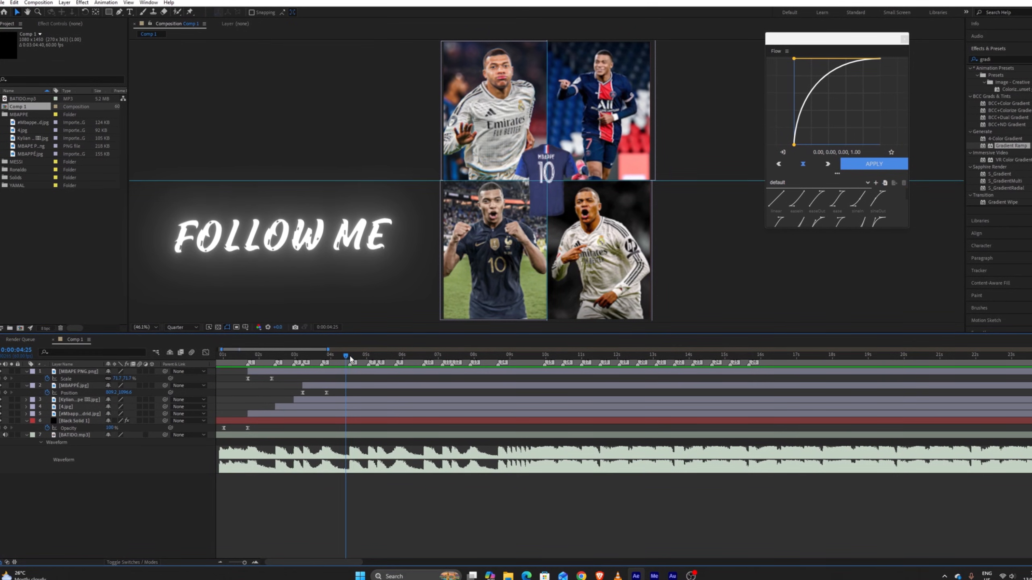
pyautogui.scroll(2, 350, 371)
pyautogui.click(360, 356)
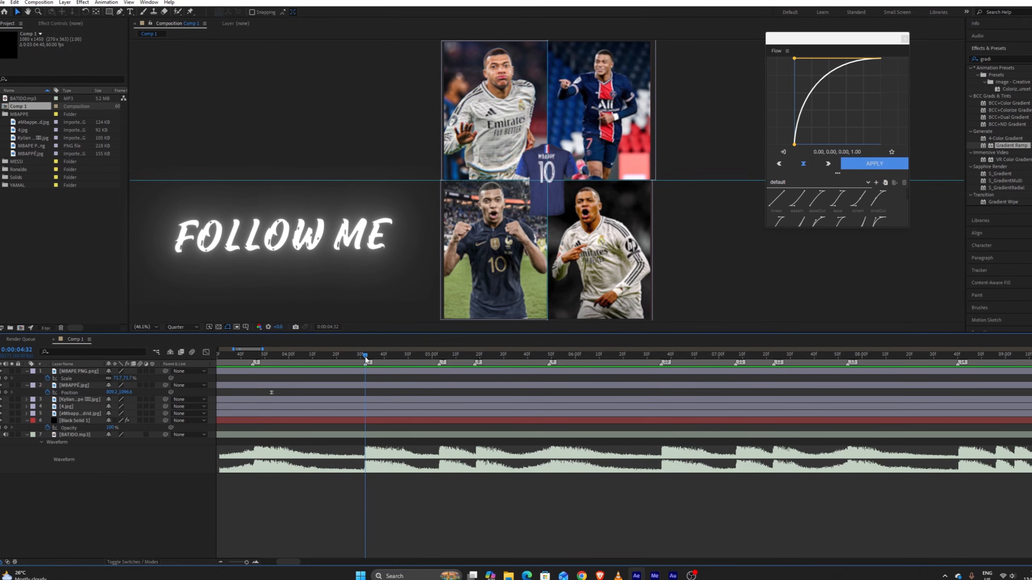
pyautogui.click(359, 371)
pyautogui.click(370, 419)
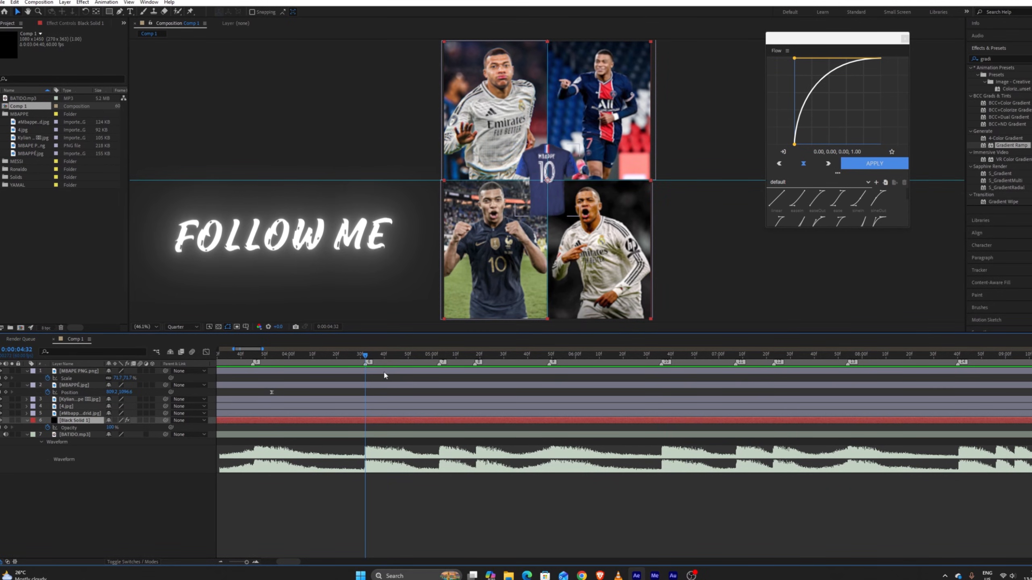
pyautogui.hotkey('ctrl', 'a')
pyautogui.hotkey('ctrl', 'shift', 'd')
pyautogui.press('Delete')
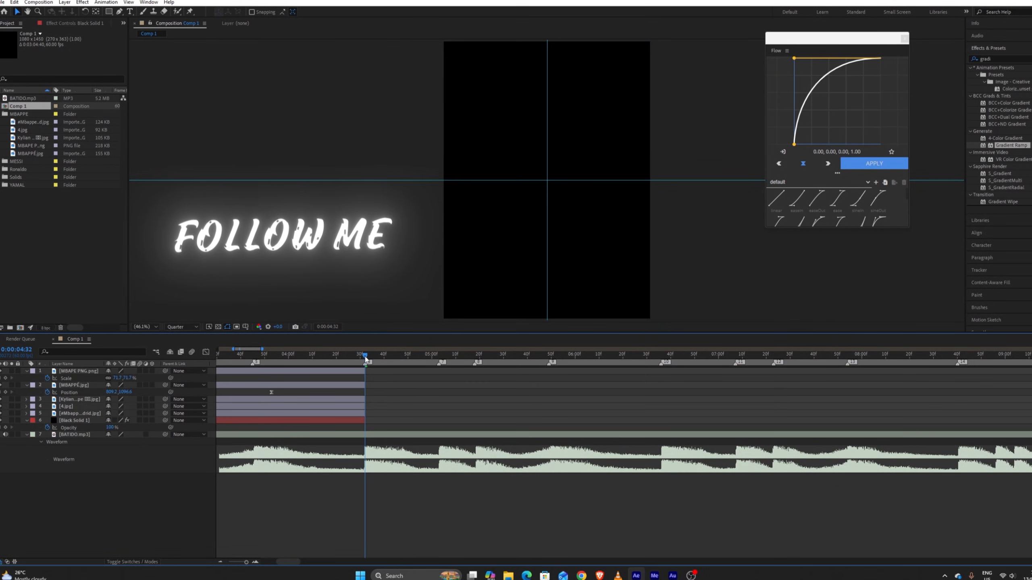
# Collapse the layers' open properties and create a new black solid above all layers for the second section.
pyautogui.moveTo(365, 356)
pyautogui.mouseDown()
pyautogui.moveTo(331, 357)
pyautogui.moveTo(365, 369)
pyautogui.mouseUp()
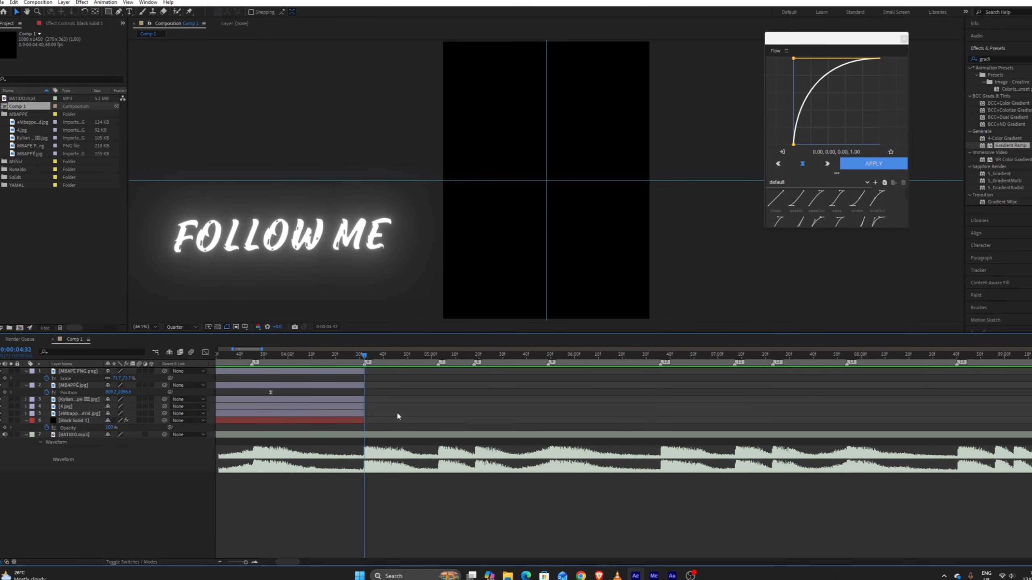
pyautogui.click(25, 372)
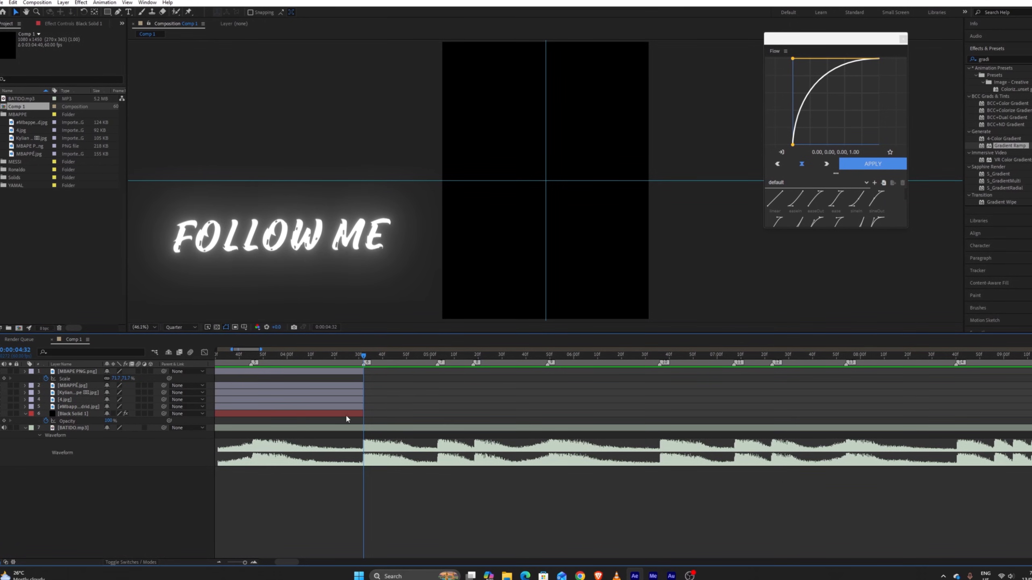
pyautogui.moveTo(341, 452); pyautogui.dragTo(525, 456)
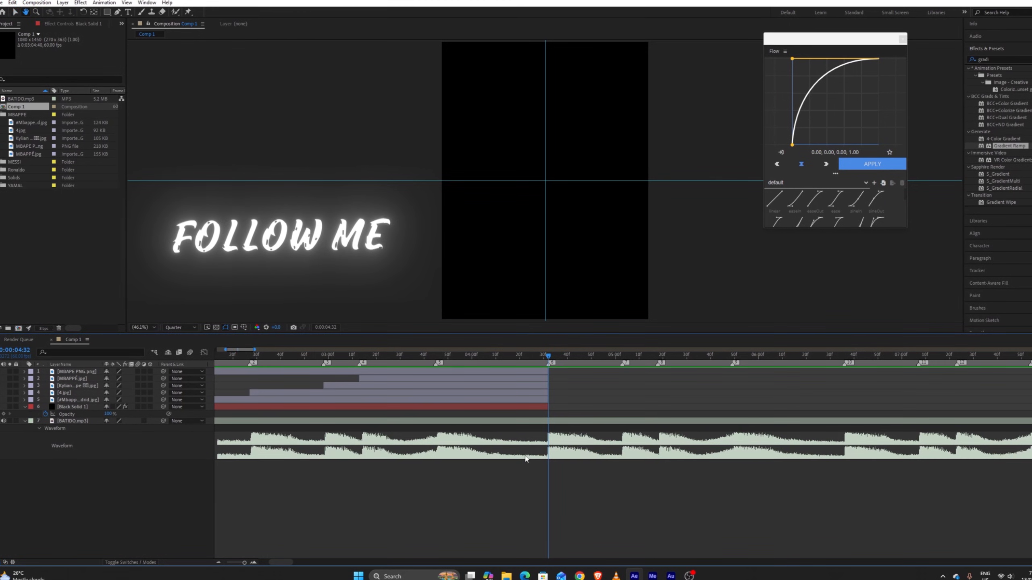
pyautogui.rightClick(569, 388)
pyautogui.press('Escape')
pyautogui.rightClick(370, 390)
pyautogui.moveTo(412, 400)
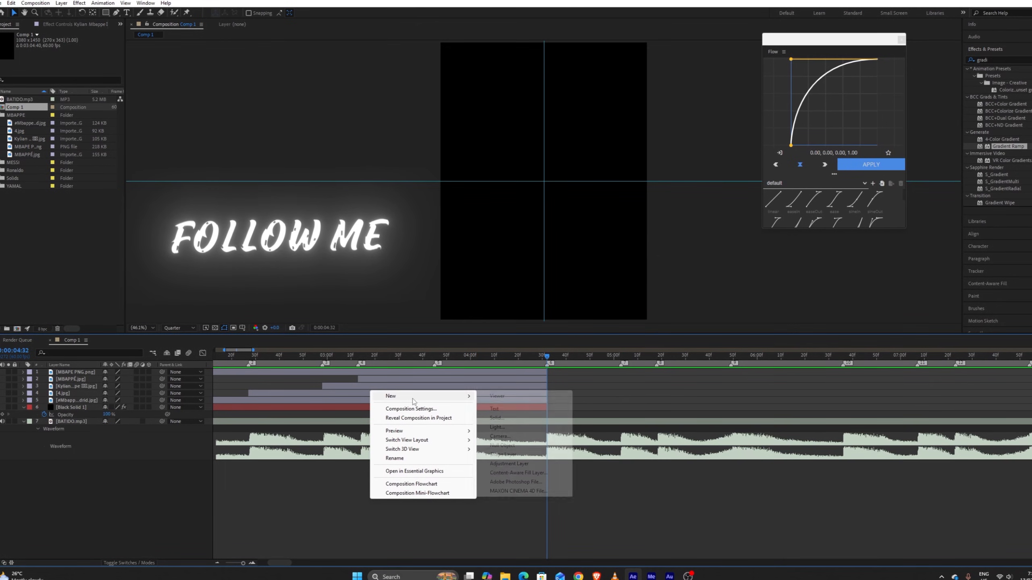
pyautogui.click(507, 418)
pyautogui.click(564, 384)
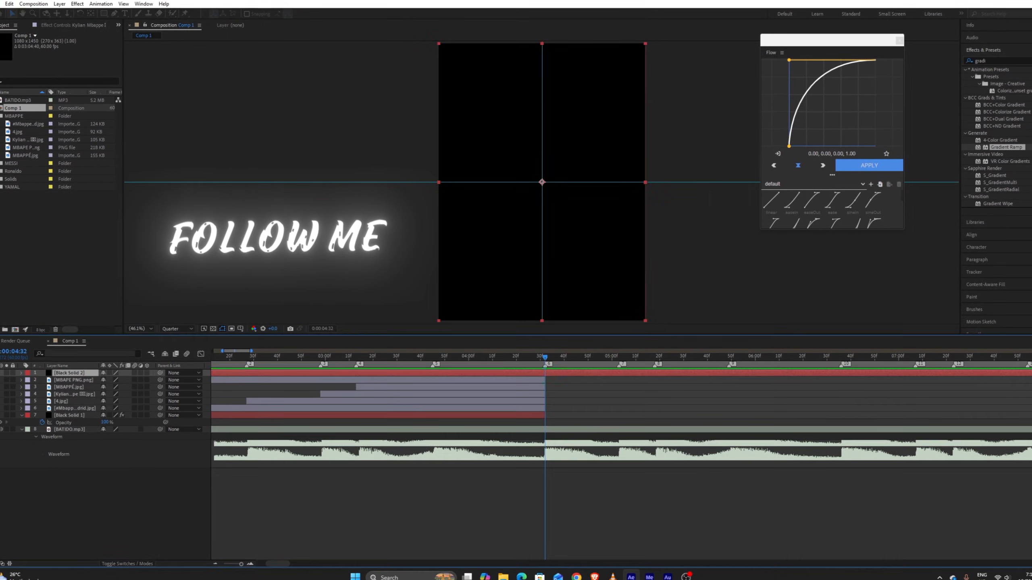
# Apply Gradient Ramp to Black Solid 2 as a Radial Ramp with its start point at the frame's centre.
pyautogui.moveTo(1012, 148); pyautogui.dragTo(569, 163)
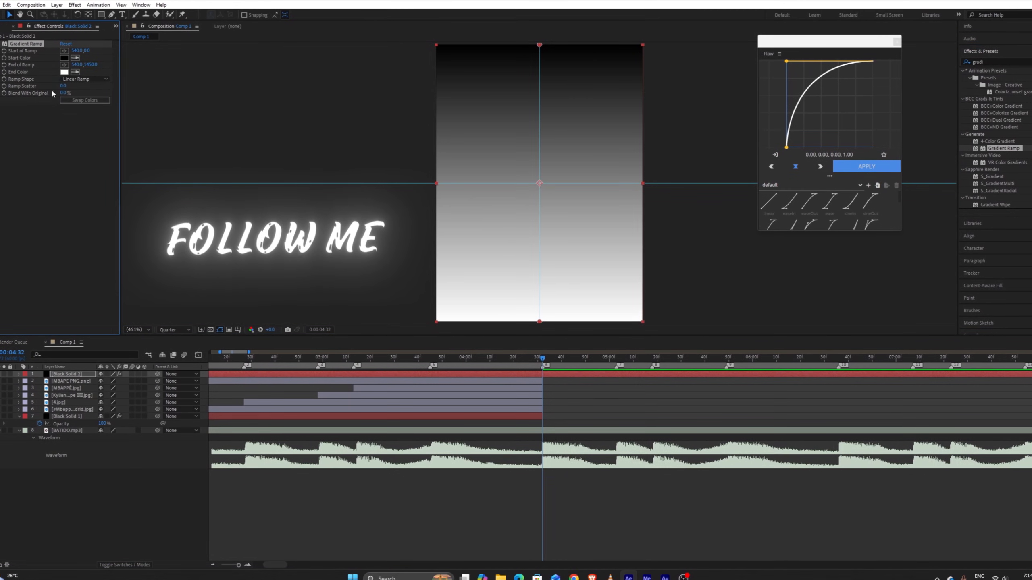
pyautogui.click(77, 80)
pyautogui.click(82, 97)
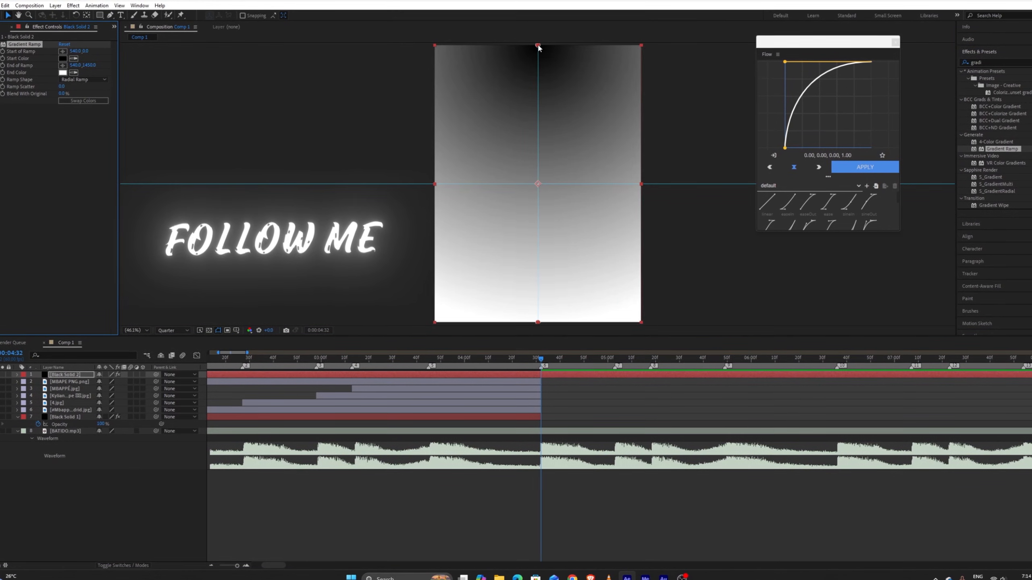
pyautogui.moveTo(538, 45); pyautogui.dragTo(538, 183)
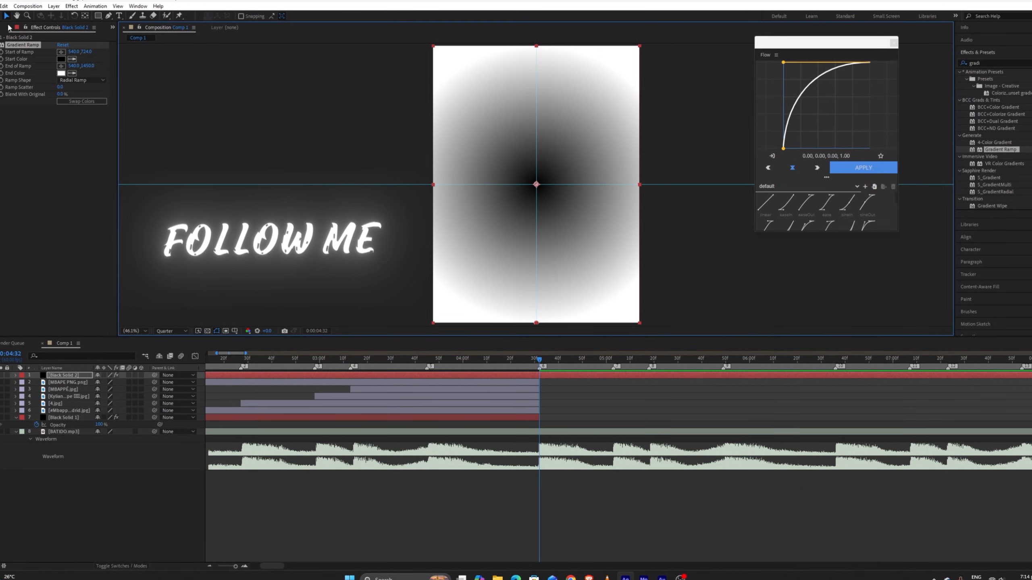
# Set the Gradient Ramp's end color on Black Solid 2 to dark olive yellow 515200.
pyautogui.click(61, 59)
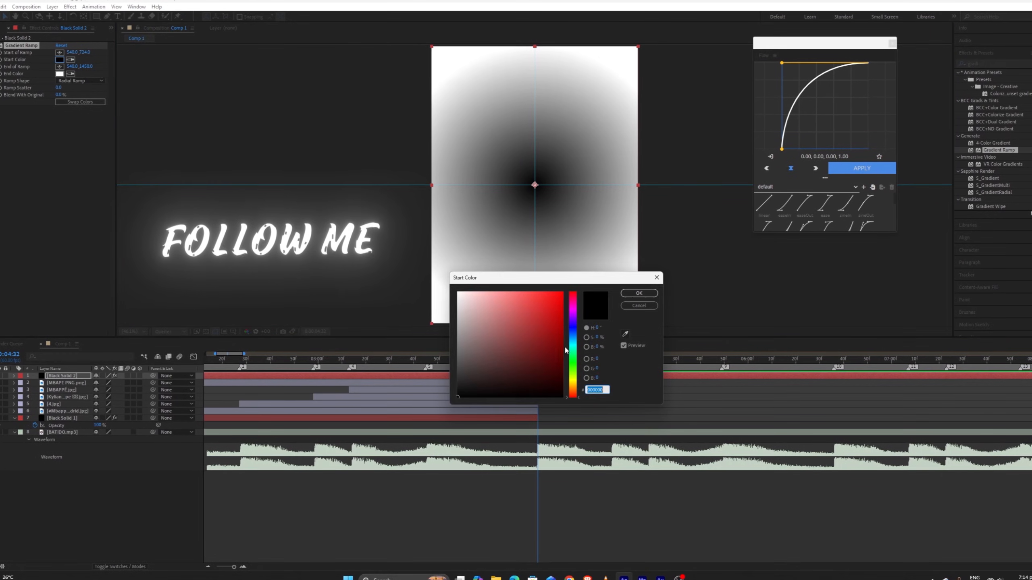
pyautogui.click(656, 277)
pyautogui.click(60, 73)
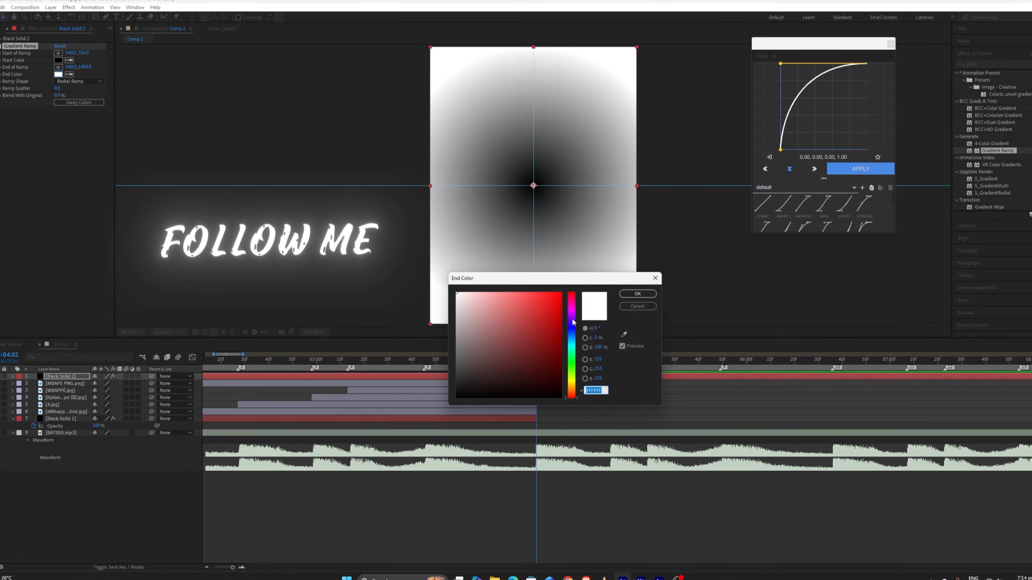
pyautogui.moveTo(572, 323); pyautogui.dragTo(574, 384)
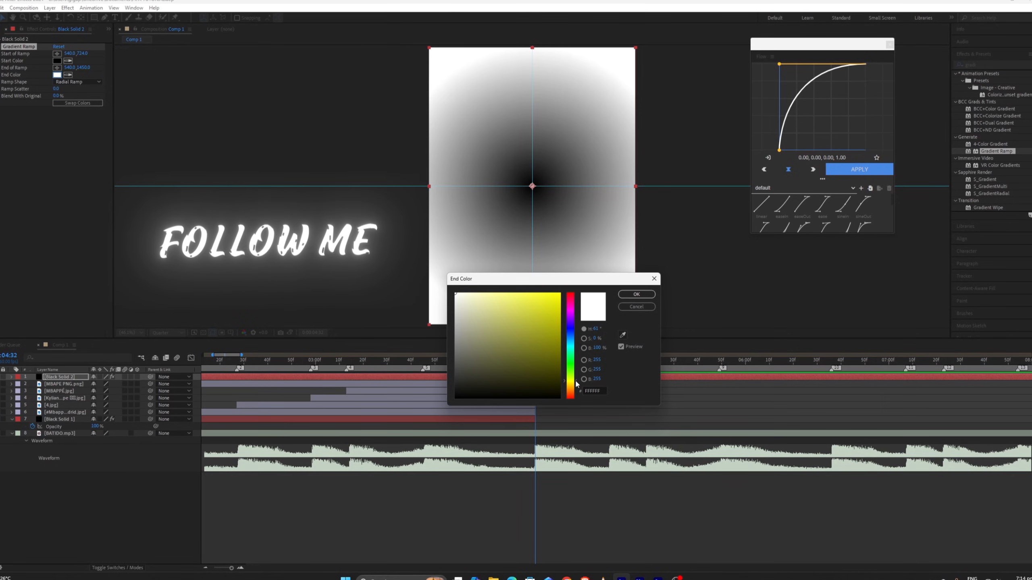
pyautogui.moveTo(561, 325); pyautogui.dragTo(567, 359)
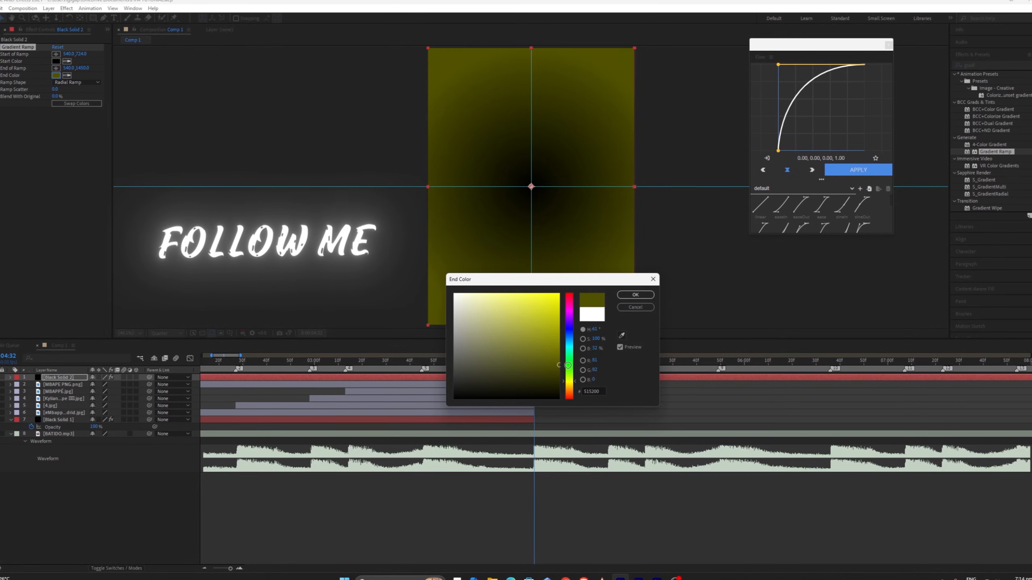
pyautogui.click(635, 294)
# Set the Gradient Ramp's start color on Black Solid 2 to bright yellow FCFF00.
pyautogui.click(56, 61)
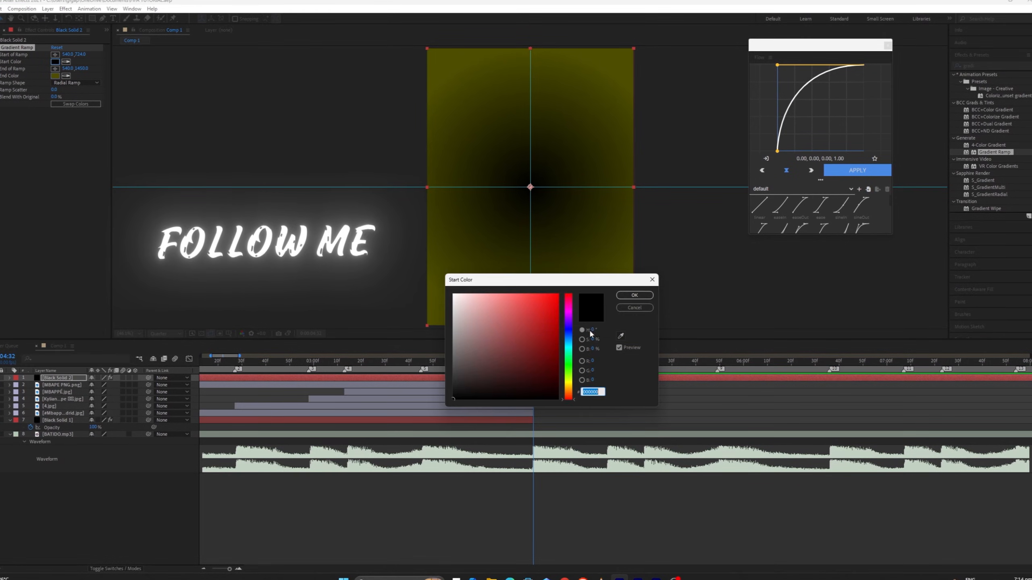
pyautogui.click(568, 380)
pyautogui.click(557, 296)
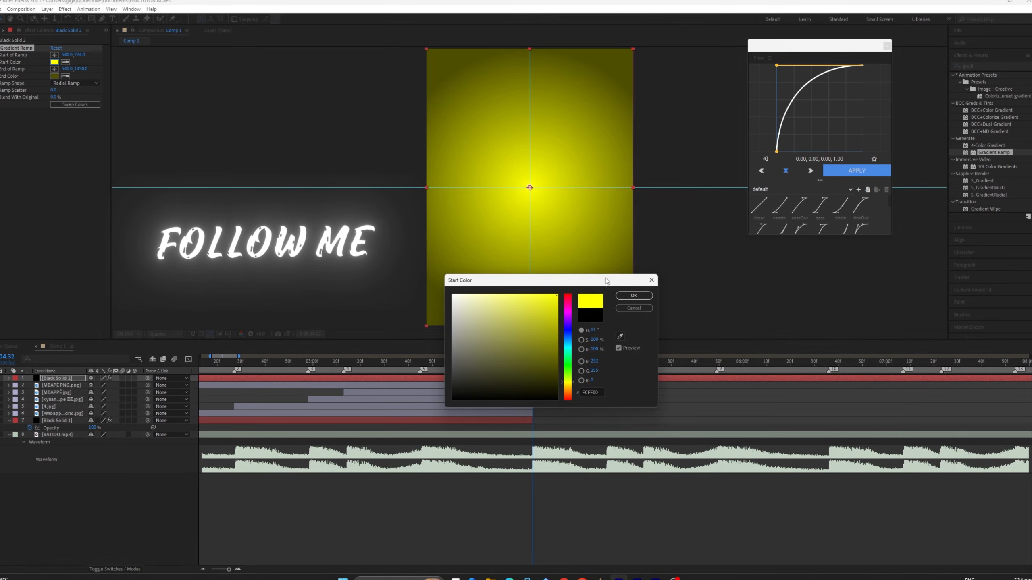
pyautogui.click(634, 295)
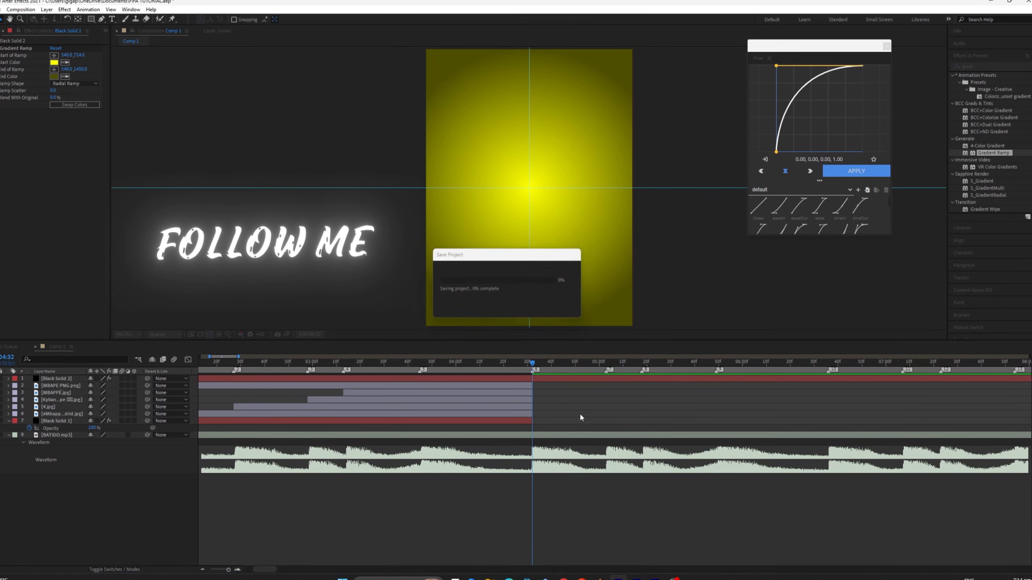
# Trim Black Solid 2 so it starts at 0:00:04:27, shortly before the beat marker, and show its opacity.
pyautogui.click(518, 380)
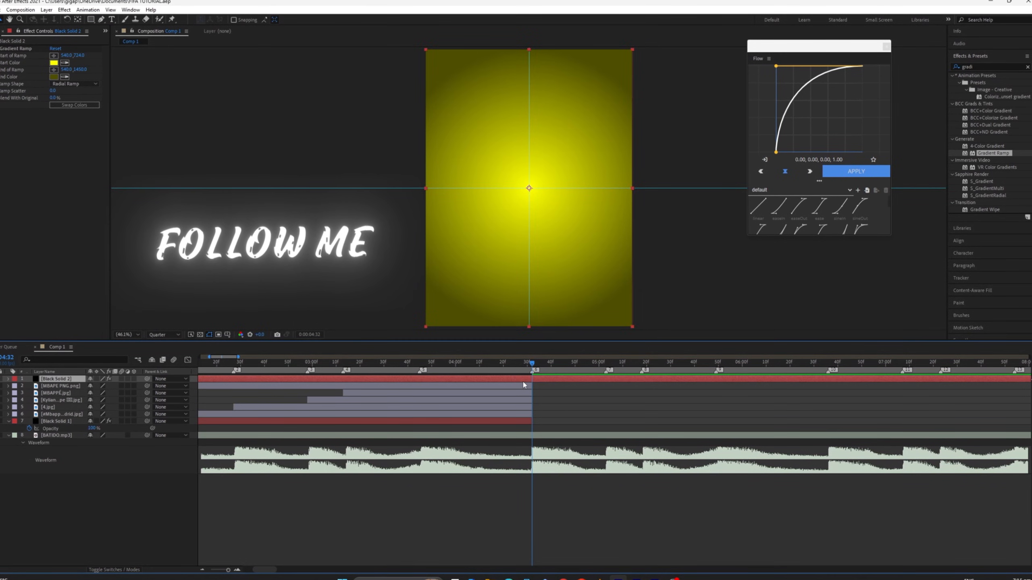
pyautogui.scroll(2, 607, 421)
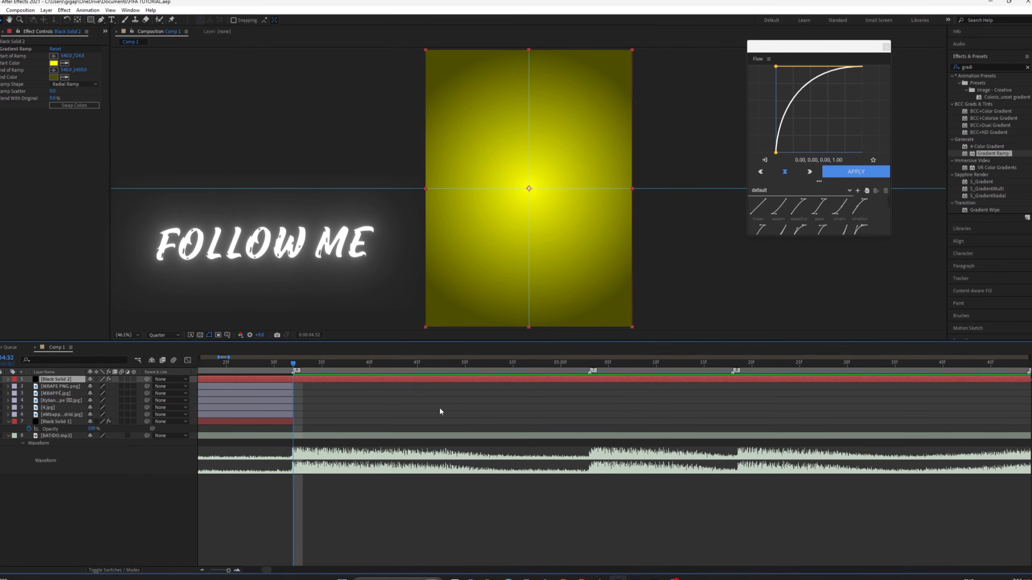
pyautogui.hscroll(-3, 453, 418)
pyautogui.moveTo(462, 368); pyautogui.dragTo(454, 369)
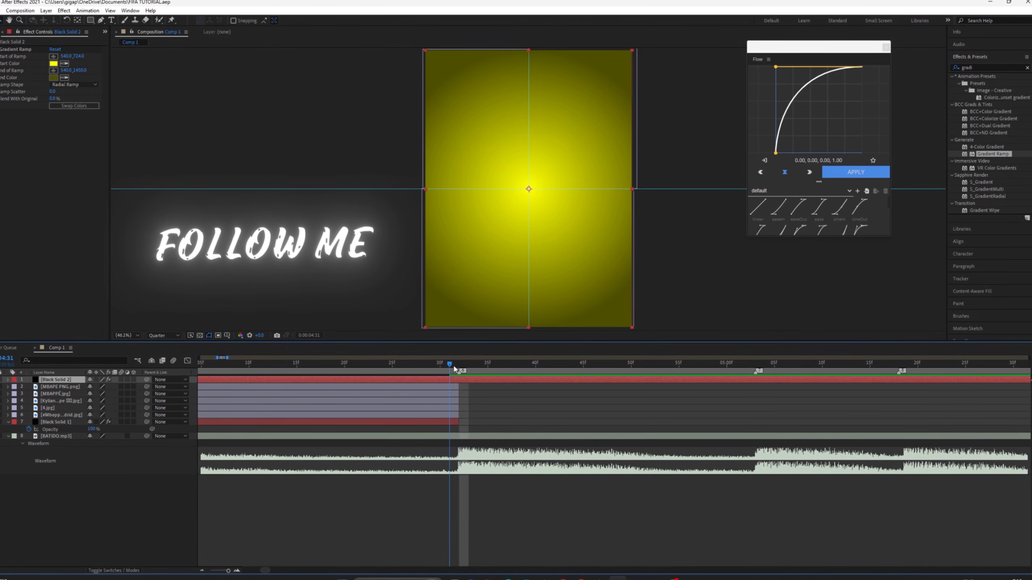
pyautogui.press('t')
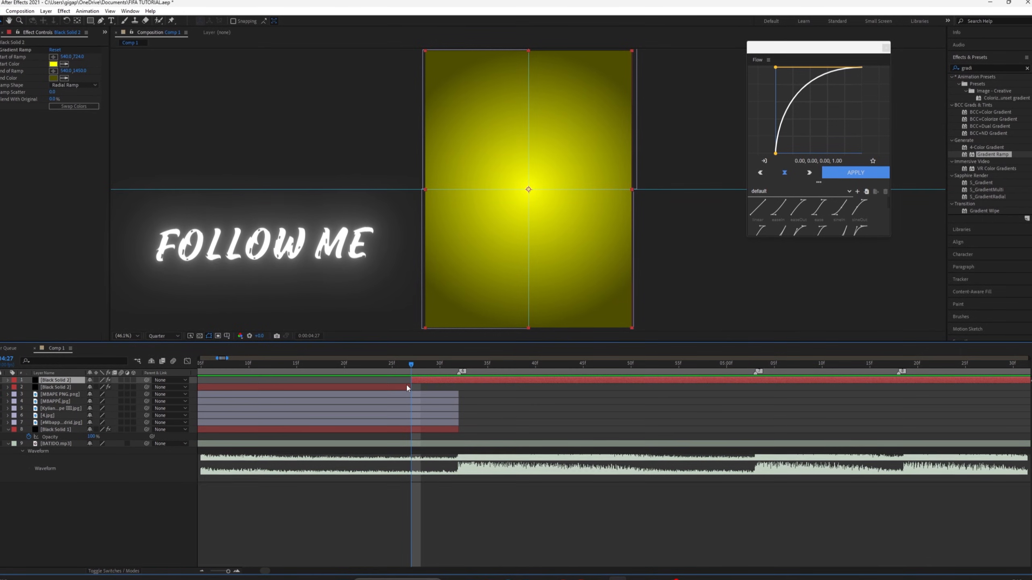
pyautogui.hotkey('alt', '[')
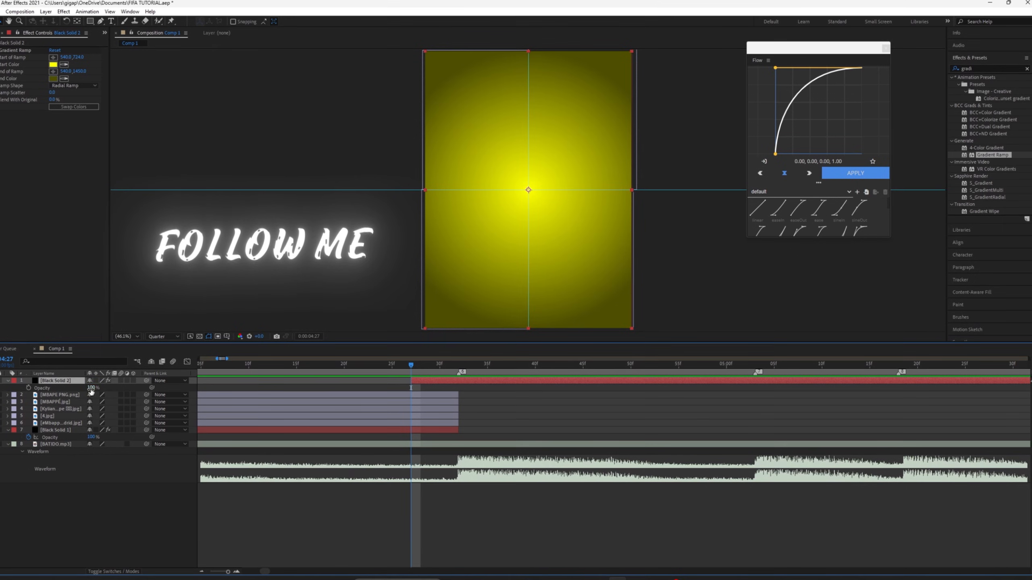
# Fade in Black Solid 2 with opacity keyframes of 0% at 0:00:04:27 and 100% at the beat marker at 0:00:04:32.
pyautogui.moveTo(91, 388); pyautogui.dragTo(29, 388)
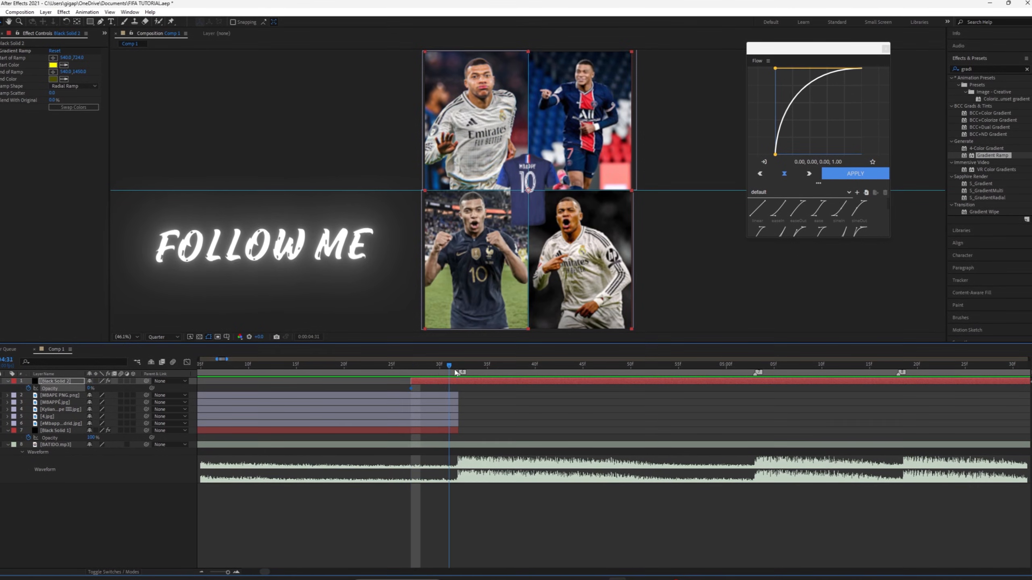
pyautogui.moveTo(455, 373); pyautogui.dragTo(459, 372)
pyautogui.moveTo(88, 389); pyautogui.dragTo(202, 391)
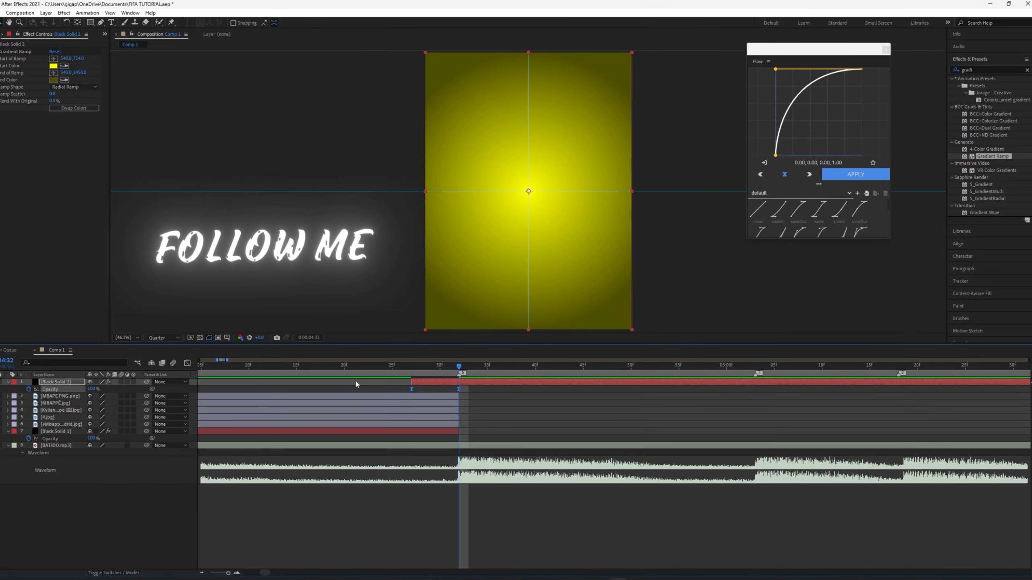
pyautogui.moveTo(410, 371); pyautogui.dragTo(457, 377)
pyautogui.hotkey('ctrl', 'z')
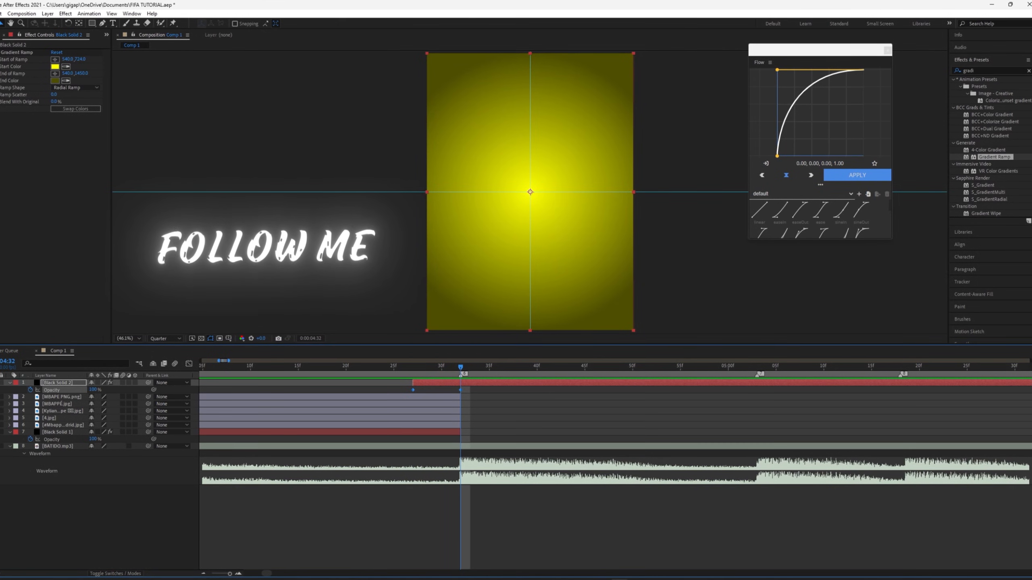
# Pre-compose all layers of Comp 1, including the audio, into a new composition named BASE.
pyautogui.click(2, 35)
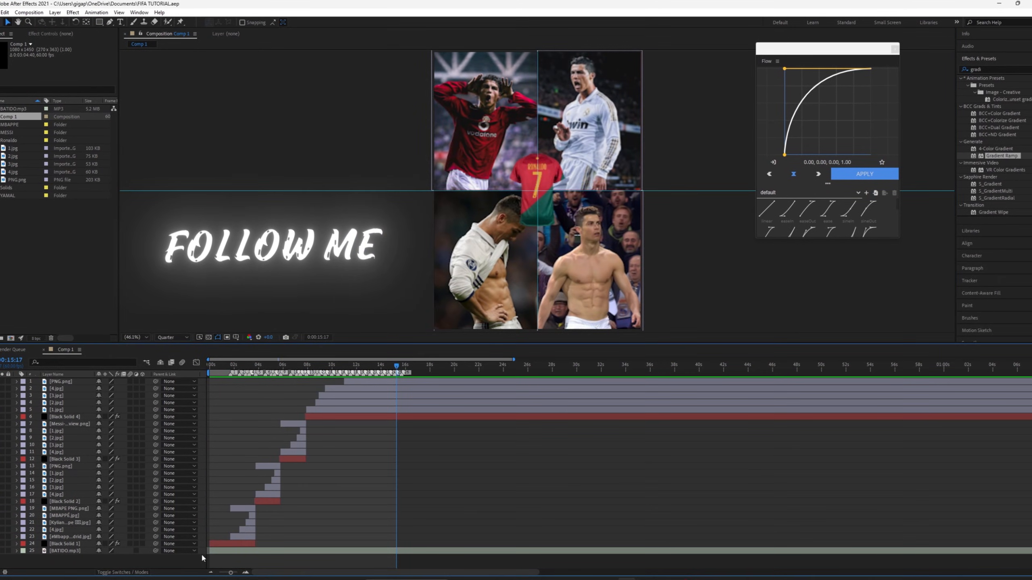
pyautogui.moveTo(202, 559); pyautogui.dragTo(48, 366)
pyautogui.rightClick(368, 402)
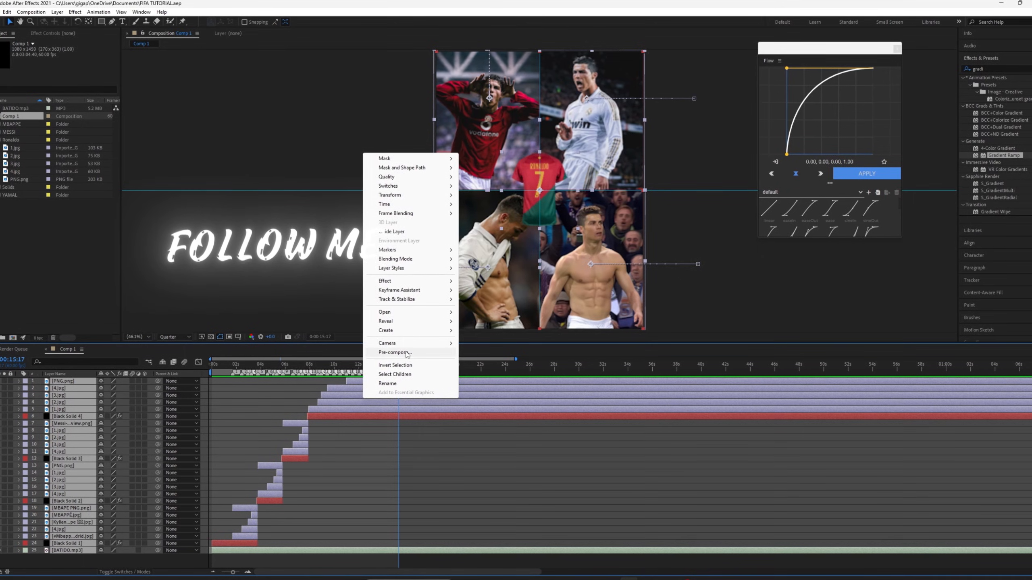
pyautogui.click(393, 352)
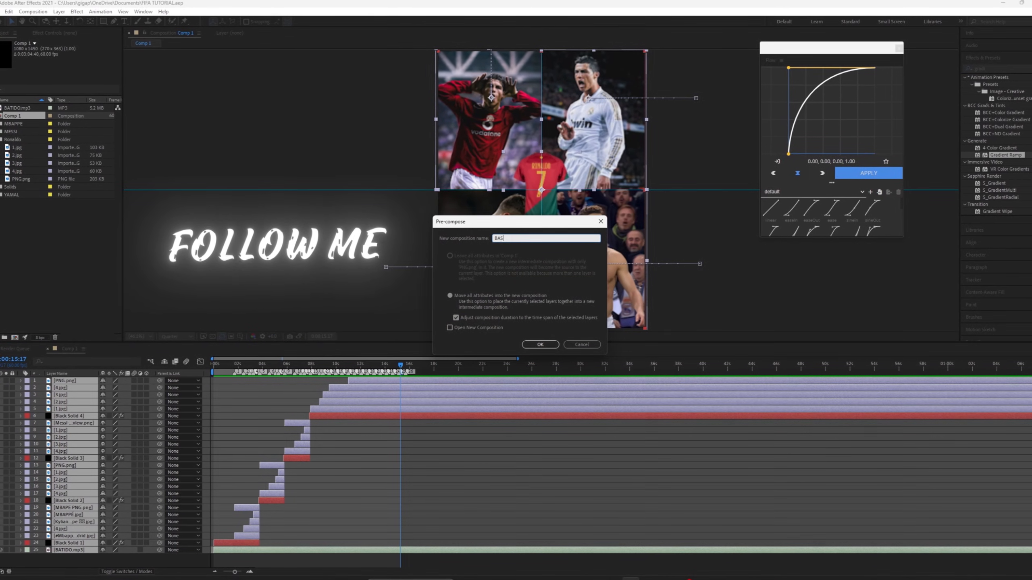
pyautogui.click(550, 346)
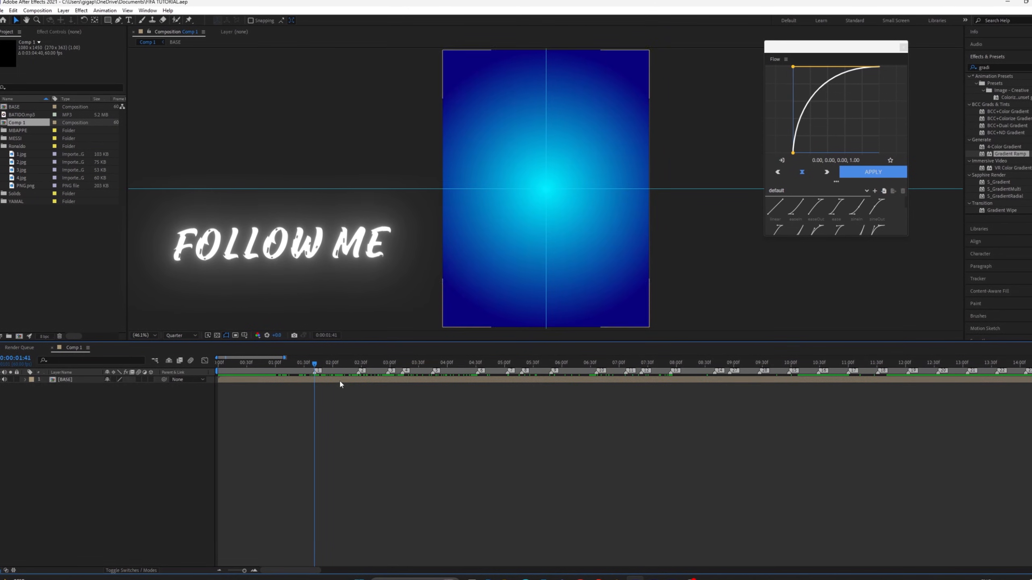
# Split the BASE layer at each successive beat marker, starting at 0:00:01:41.
pyautogui.click(340, 381)
pyautogui.hotkey('ctrl', 'shift', 'd')
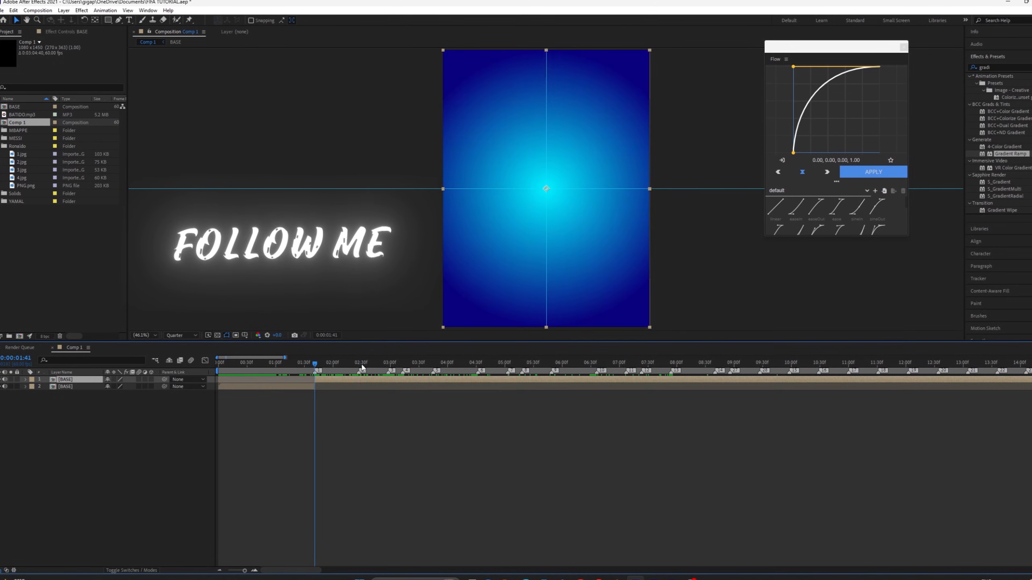
pyautogui.click(359, 369)
pyautogui.hotkey('ctrl', 'shift', 'd')
pyautogui.click(388, 368)
pyautogui.hotkey('ctrl', 'shift', 'd')
pyautogui.click(403, 367)
pyautogui.hotkey('ctrl', 'shift', 'd')
pyautogui.hotkey('ctrl', 'shift', 'd')
pyautogui.click(522, 367)
pyautogui.hotkey('ctrl', 'shift', 'd')
pyautogui.click(552, 368)
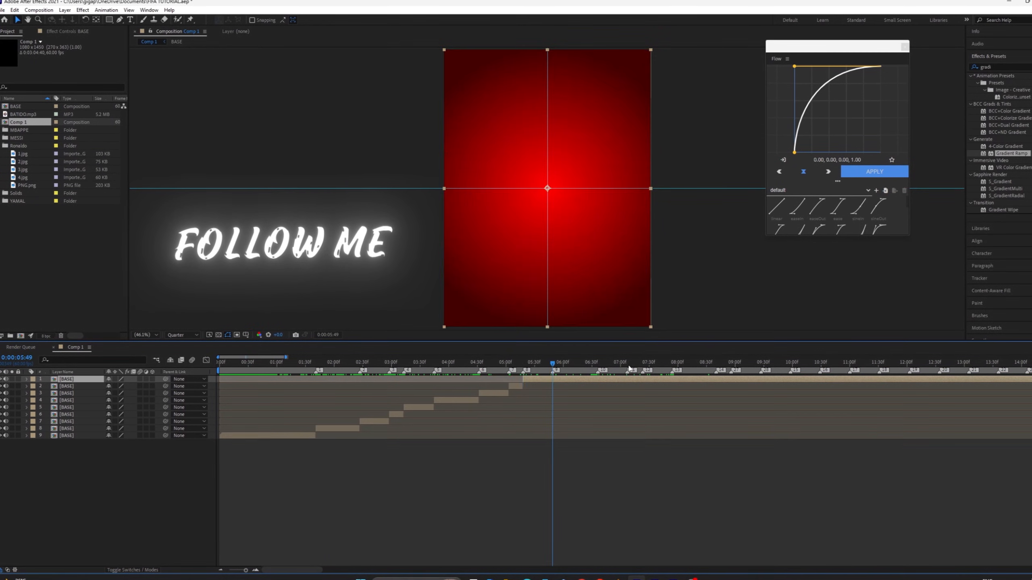
pyautogui.hotkey('ctrl', 'shift', 'd')
pyautogui.click(598, 366)
pyautogui.hotkey('ctrl', 'shift', 'd')
pyautogui.click(627, 366)
pyautogui.hotkey('ctrl', 'shift', 'd')
pyautogui.click(717, 366)
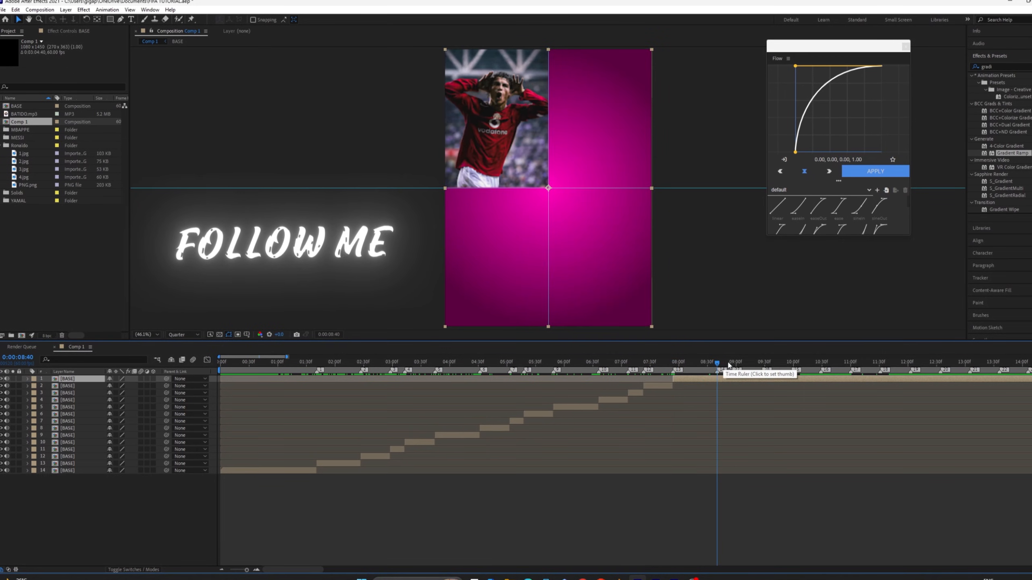
pyautogui.hotkey('ctrl', 'shift', 'd')
pyautogui.click(732, 366)
pyautogui.hotkey('ctrl', 'shift', 'd')
pyautogui.click(762, 366)
pyautogui.hotkey('ctrl', 'shift', 'd')
pyautogui.click(791, 366)
pyautogui.click(850, 364)
pyautogui.hotkey('ctrl', 'shift', 'd')
pyautogui.click(880, 364)
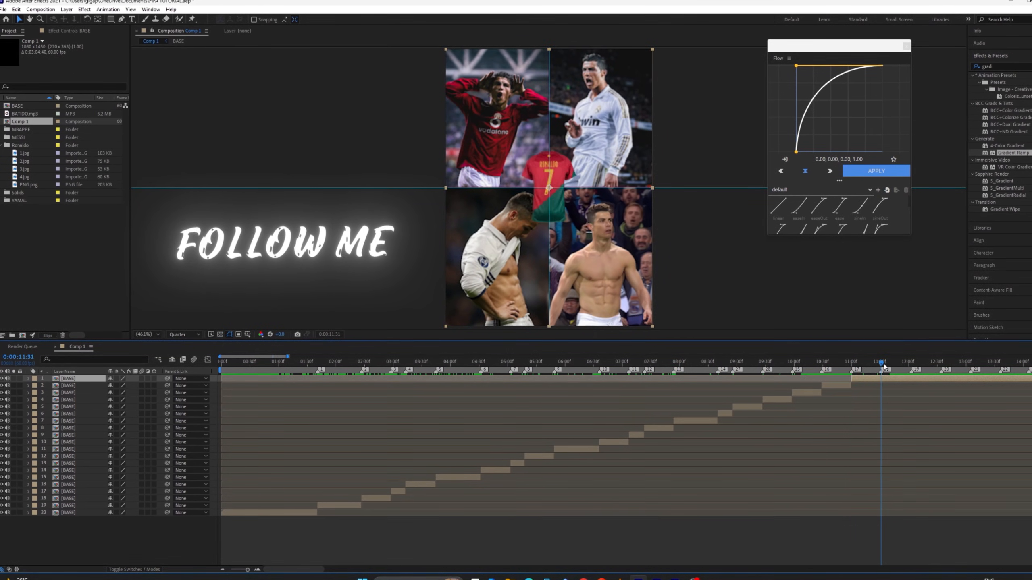
pyautogui.hotkey('ctrl', 'shift', 'd')
pyautogui.click(912, 364)
pyautogui.hotkey('ctrl', 'shift', 'd')
pyautogui.click(941, 364)
pyautogui.hotkey('ctrl', 'shift', 'd')
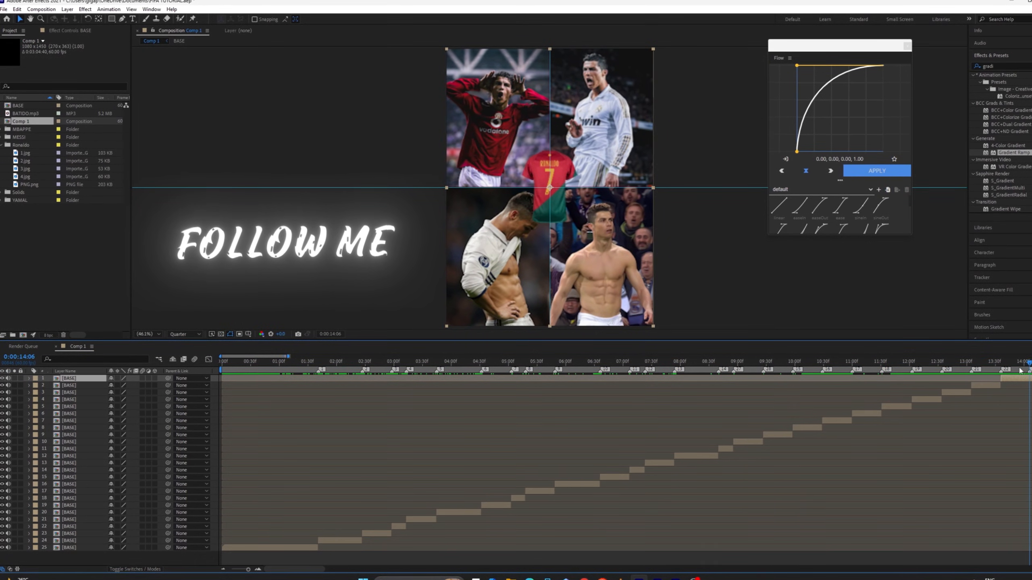
pyautogui.hotkey('ctrl', 'shift', 'd')
pyautogui.click(565, 364)
pyautogui.hotkey('ctrl', 'shift', 'd')
pyautogui.hscroll(-10, 684, 445)
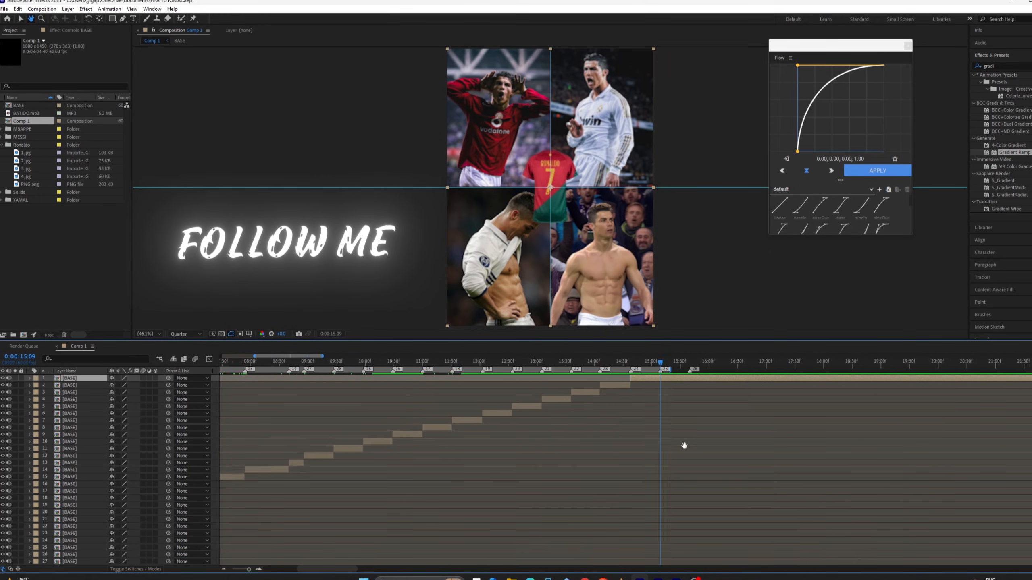
pyautogui.scroll(-3, 385, 432)
# Place RONALDO.mp4 above all BASE layers at about 0:00:01:31 and scale it down.
pyautogui.moveTo(286, 365); pyautogui.dragTo(254, 367)
pyautogui.scroll(5, 380, 429)
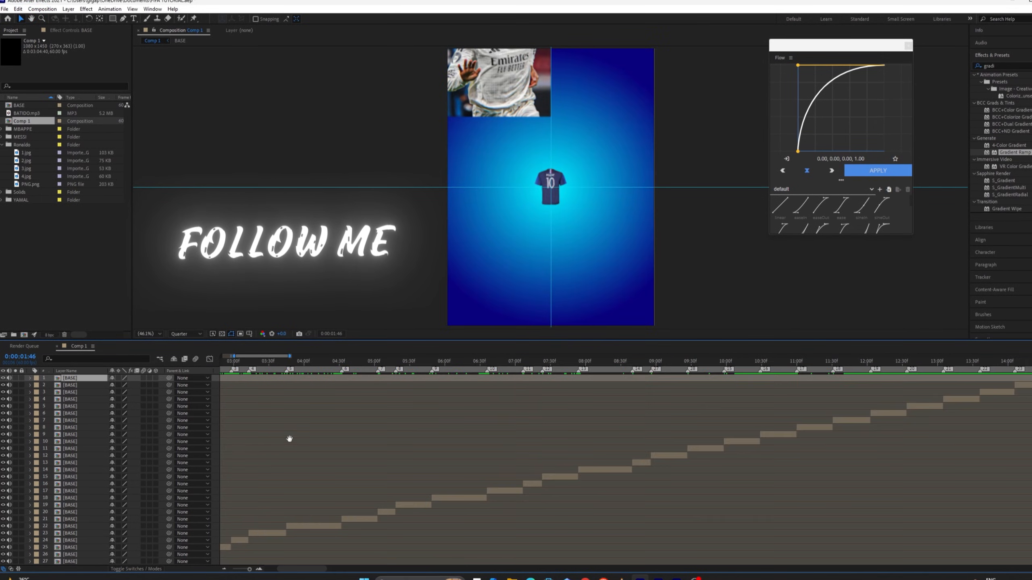
pyautogui.moveTo(340, 363); pyautogui.dragTo(329, 363)
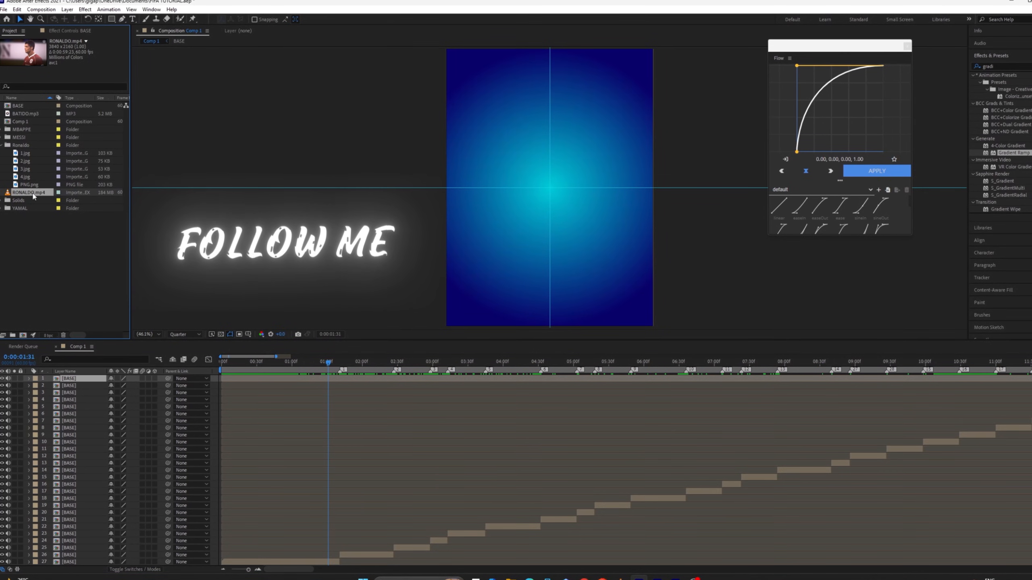
pyautogui.moveTo(34, 196); pyautogui.dragTo(321, 383)
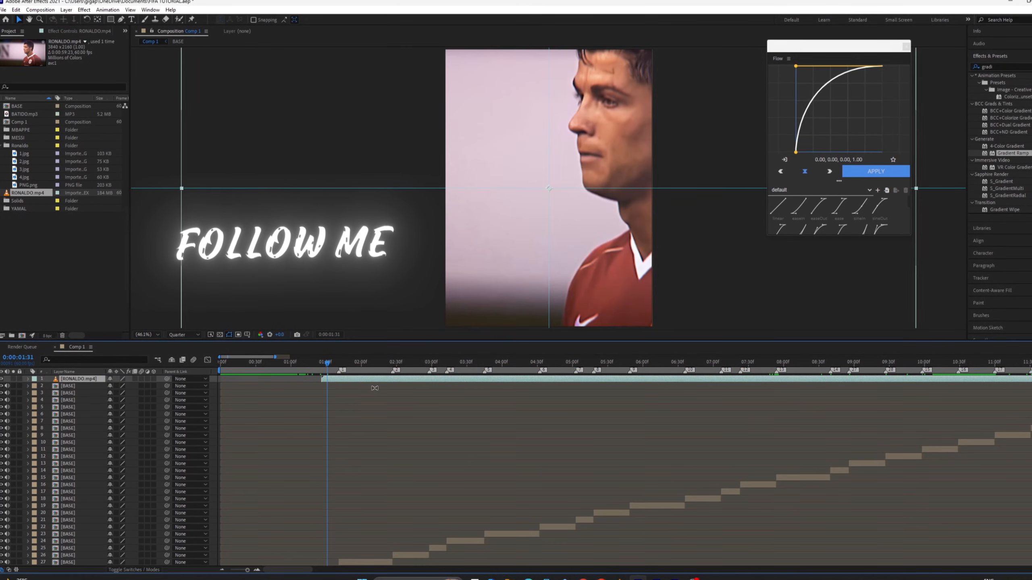
pyautogui.press('s')
pyautogui.moveTo(132, 387); pyautogui.dragTo(108, 387)
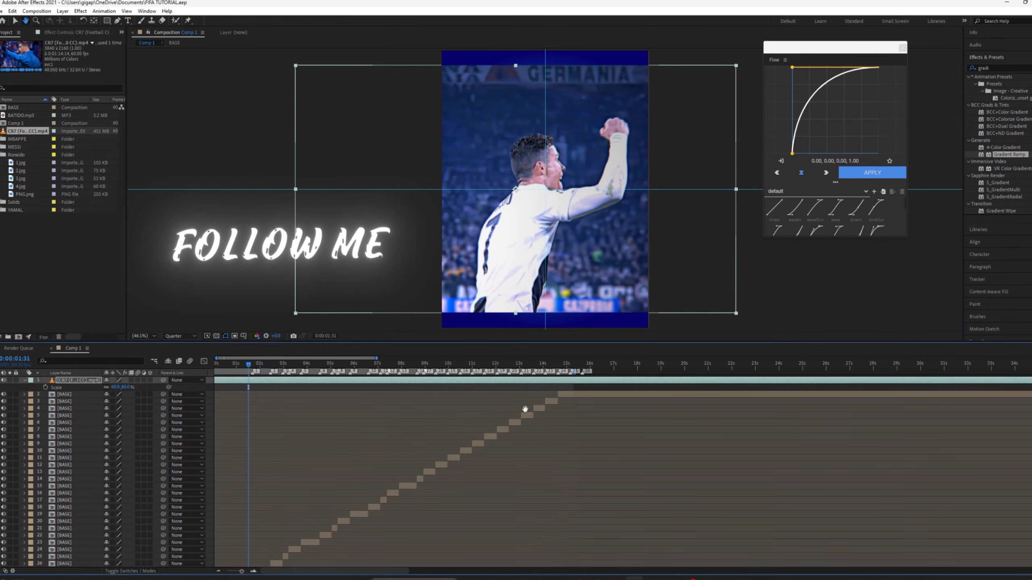
# Duplicate the CR7 clip at 0:00:01:24 and freeze the upper copy on that frame.
pyautogui.scroll(5, 258, 401)
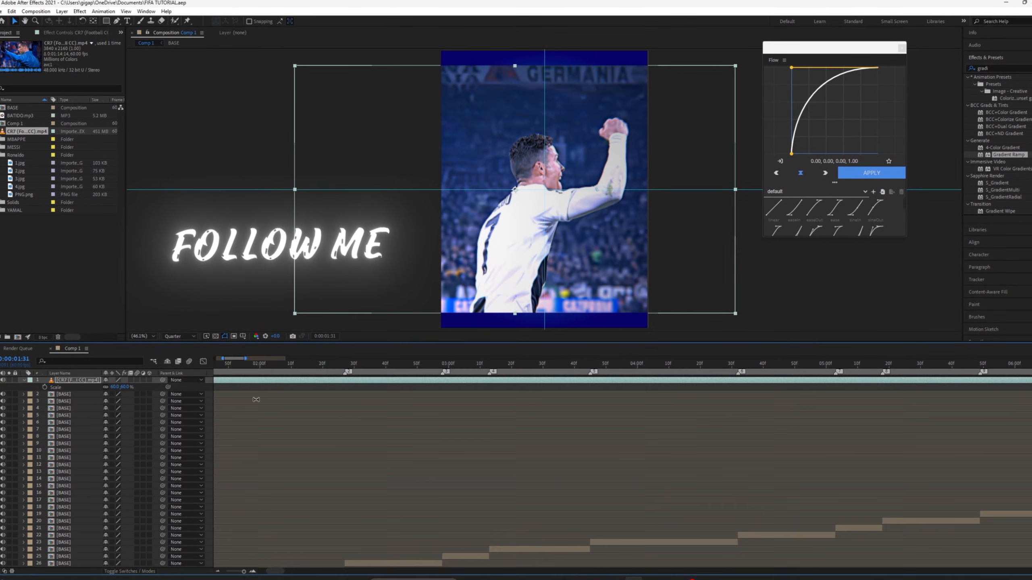
pyautogui.moveTo(373, 427); pyautogui.dragTo(686, 431)
pyautogui.moveTo(478, 368); pyautogui.dragTo(457, 374)
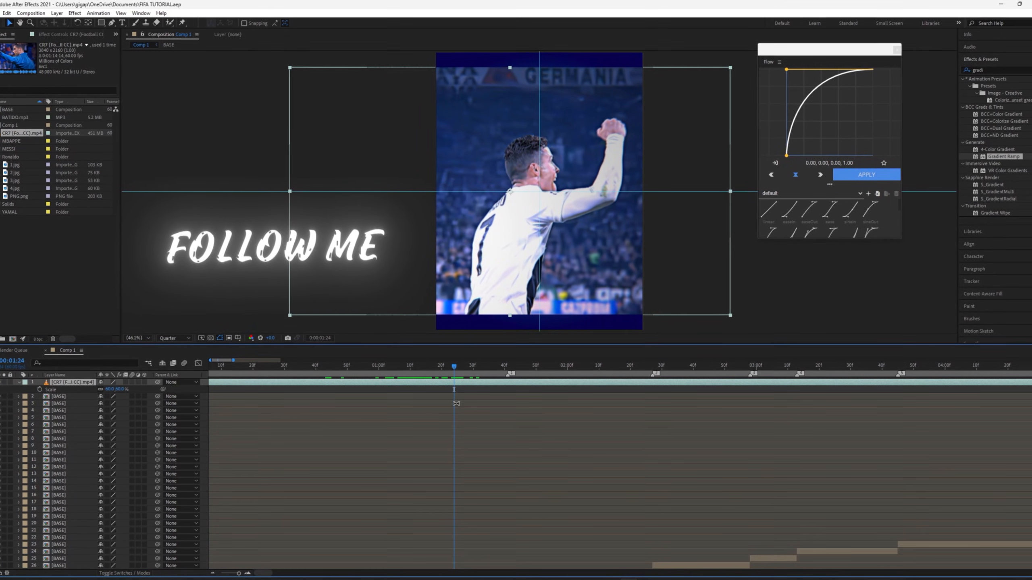
pyautogui.hotkey('ctrl', 'd')
pyautogui.rightClick(454, 384)
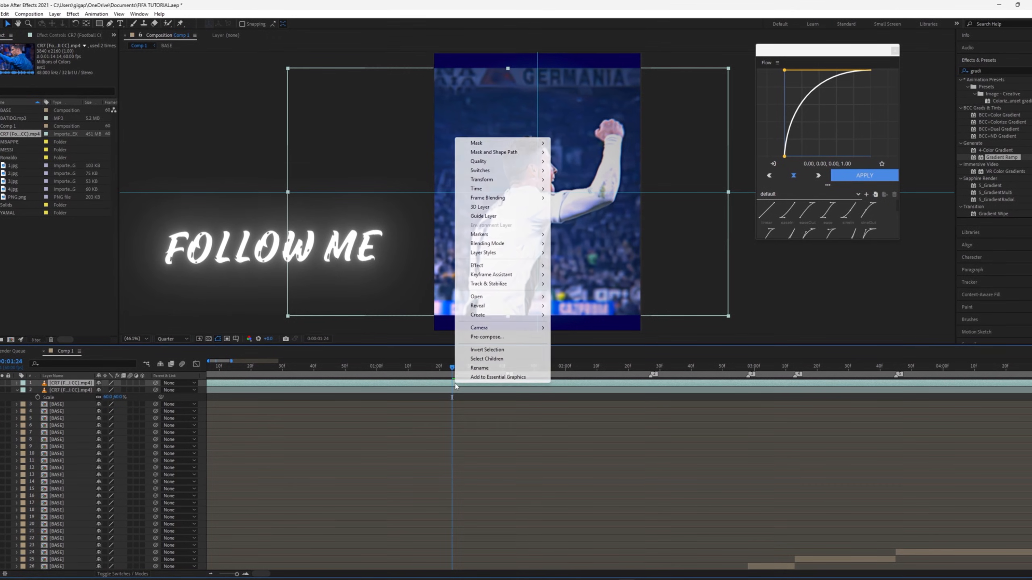
pyautogui.moveTo(488, 189)
pyautogui.click(585, 219)
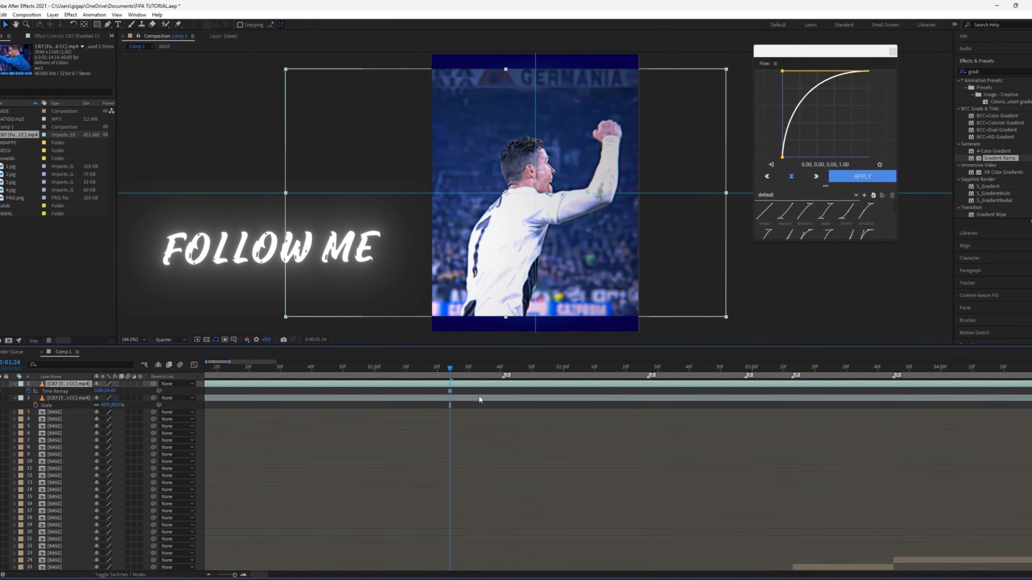
# Trim the frozen copy to start at 0:00:01:24 and scale both CR7 clip layers to 67.4%.
pyautogui.click(458, 385)
pyautogui.hotkey('ctrl', 'shift', 'c')
pyautogui.click(568, 351)
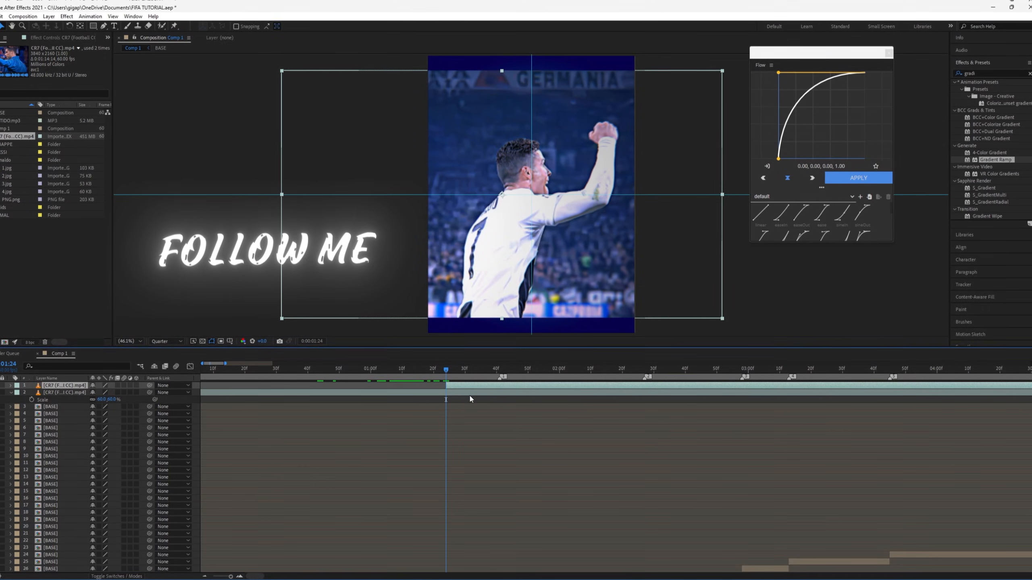
pyautogui.keyDown('shift'); pyautogui.click(469, 393); pyautogui.keyUp('shift')
pyautogui.press('s')
pyautogui.moveTo(104, 394); pyautogui.dragTo(139, 400)
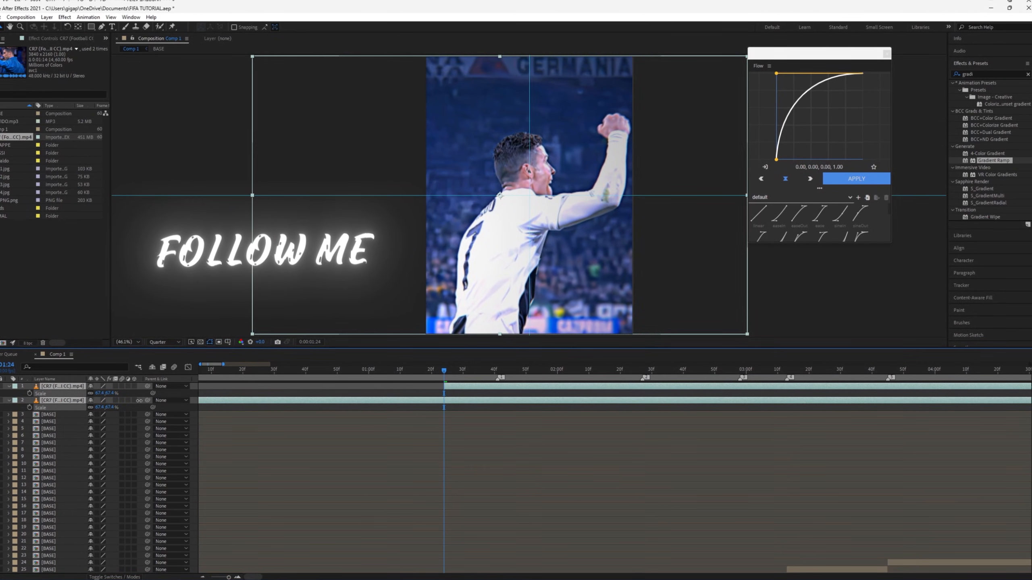
# Pre-compose the frozen CR7 copy under its default name, moving all attributes into the new composition.
pyautogui.click(453, 397)
pyautogui.click(488, 392)
pyautogui.hotkey('ctrl', 'shift', 'c')
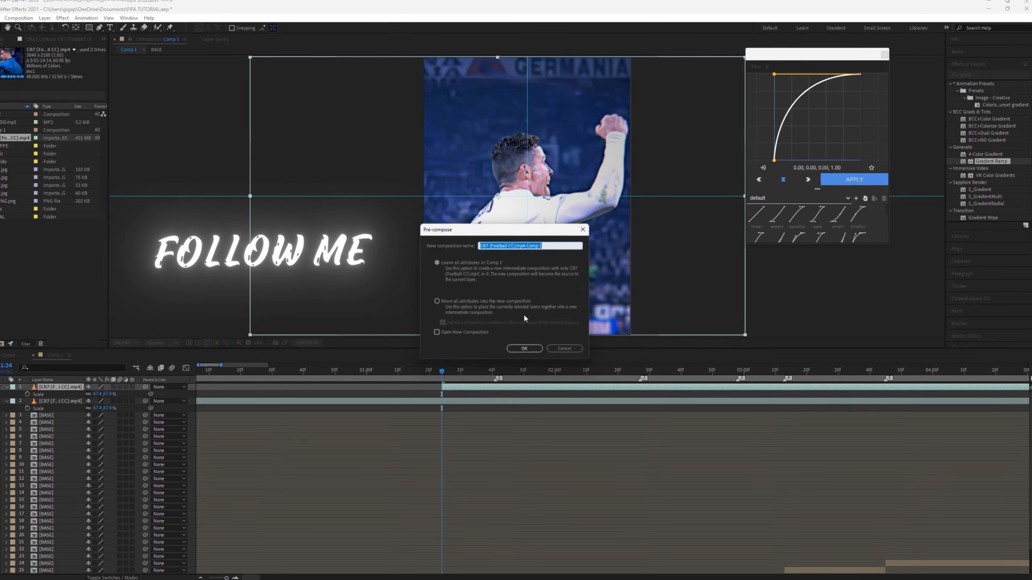
pyautogui.click(527, 352)
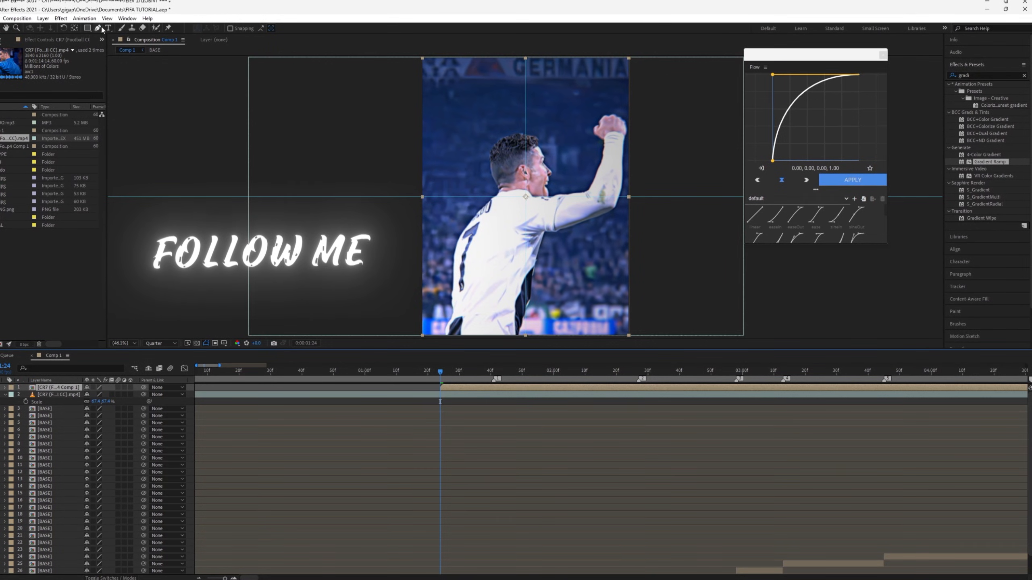
# Mask the player's outline on the frozen CR7 pre-comp, from the jersey around the head and raised fist down to the frame's lower edge.
pyautogui.scroll(3, 488, 301)
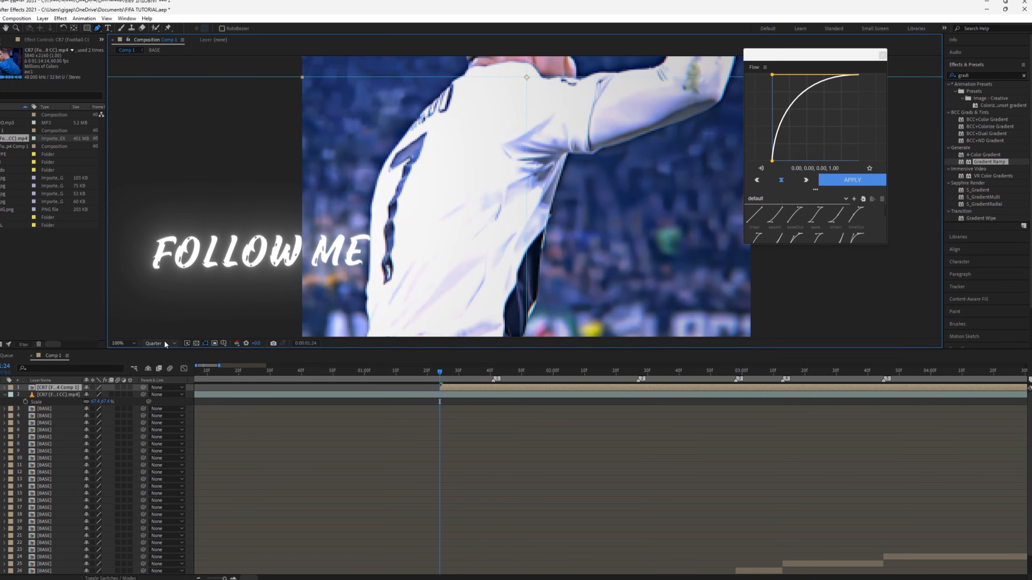
pyautogui.click(163, 343)
pyautogui.click(172, 372)
pyautogui.scroll(2, 438, 132)
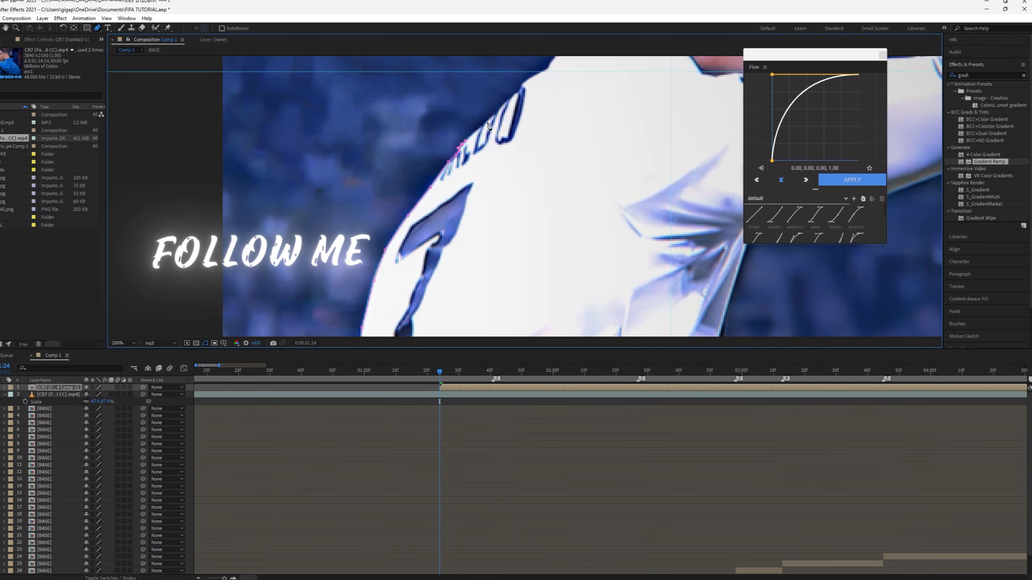
pyautogui.scroll(1, 159, 287)
pyautogui.scroll(5, 483, 162)
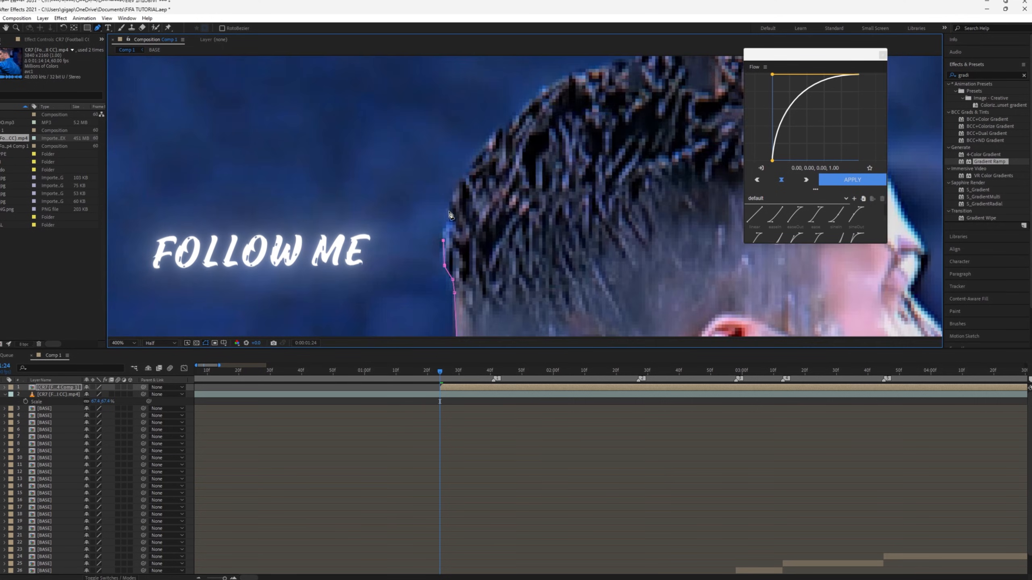
pyautogui.scroll(-6, 568, 165)
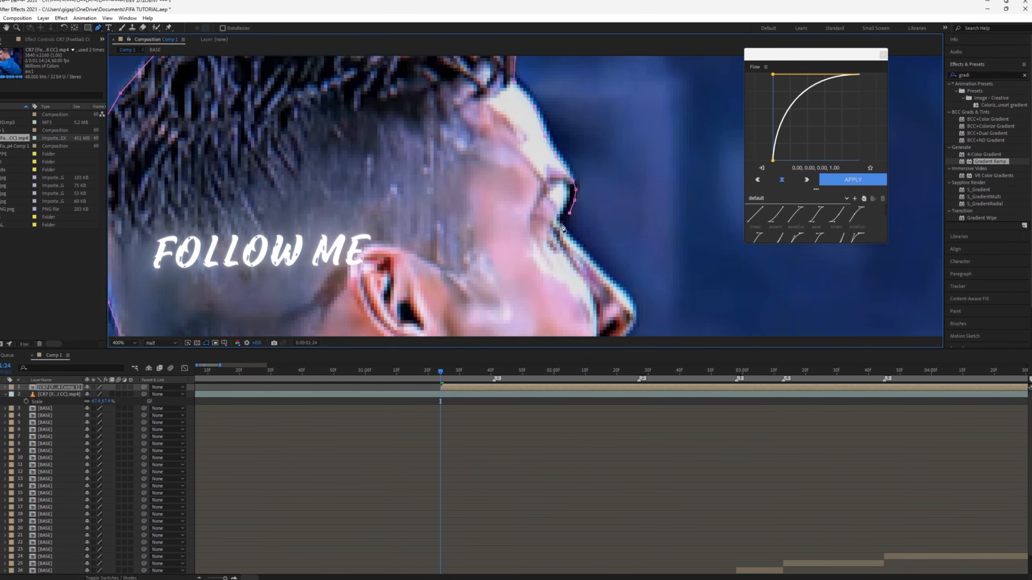
pyautogui.hscroll(6, 485, 262)
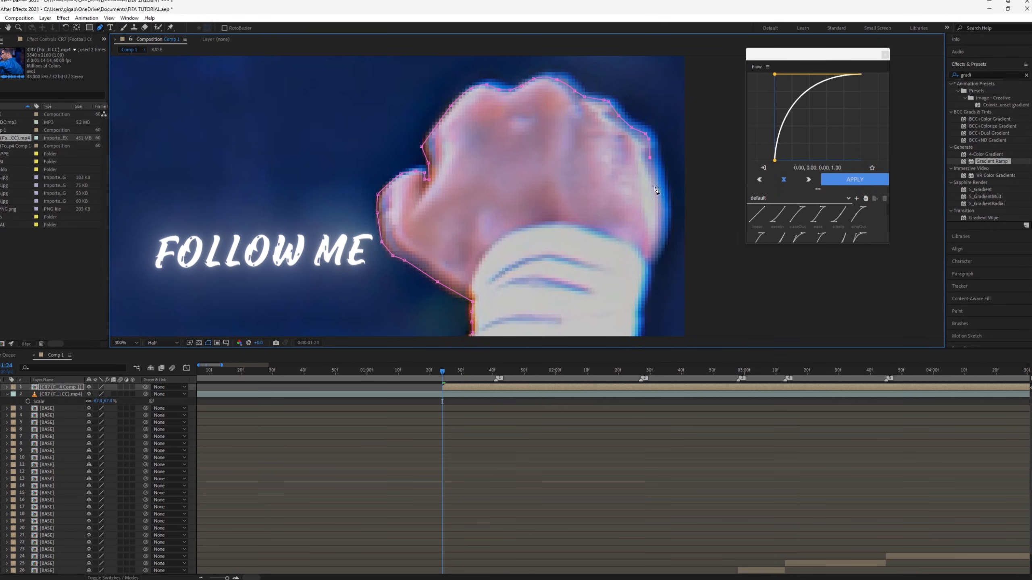
pyautogui.moveTo(655, 190); pyautogui.dragTo(227, 220)
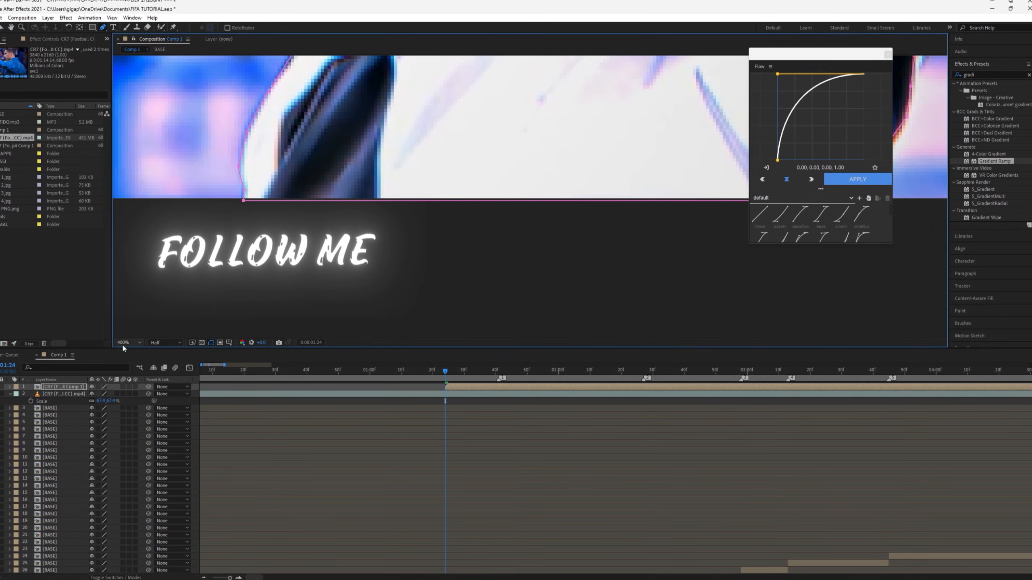
pyautogui.hotkey('alt', '/')
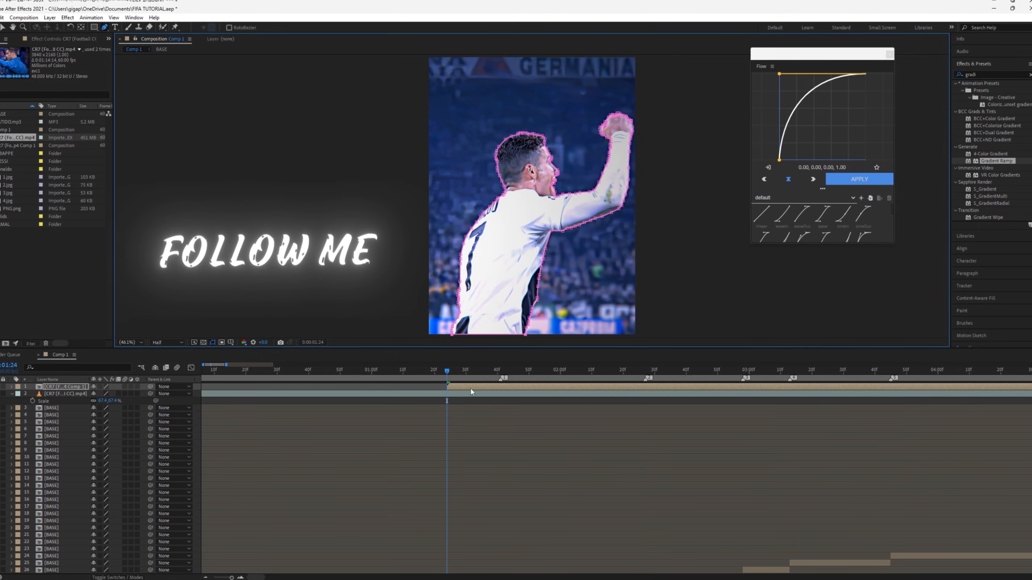
# Shift both CR7 layers together so the masked frozen copy starts at the 0:00:01:41 beat marker.
pyautogui.click(457, 394)
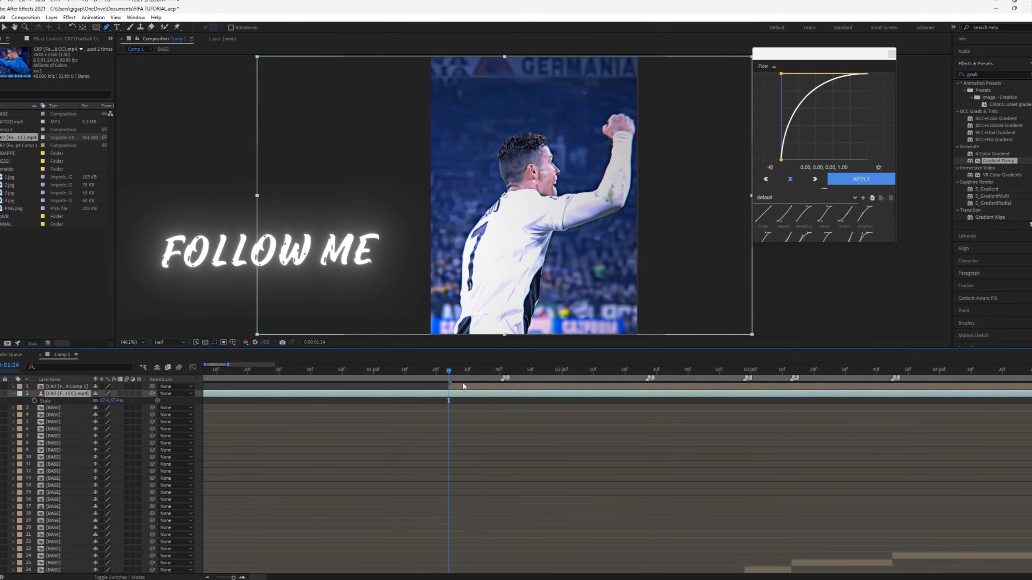
pyautogui.moveTo(464, 388); pyautogui.dragTo(509, 388)
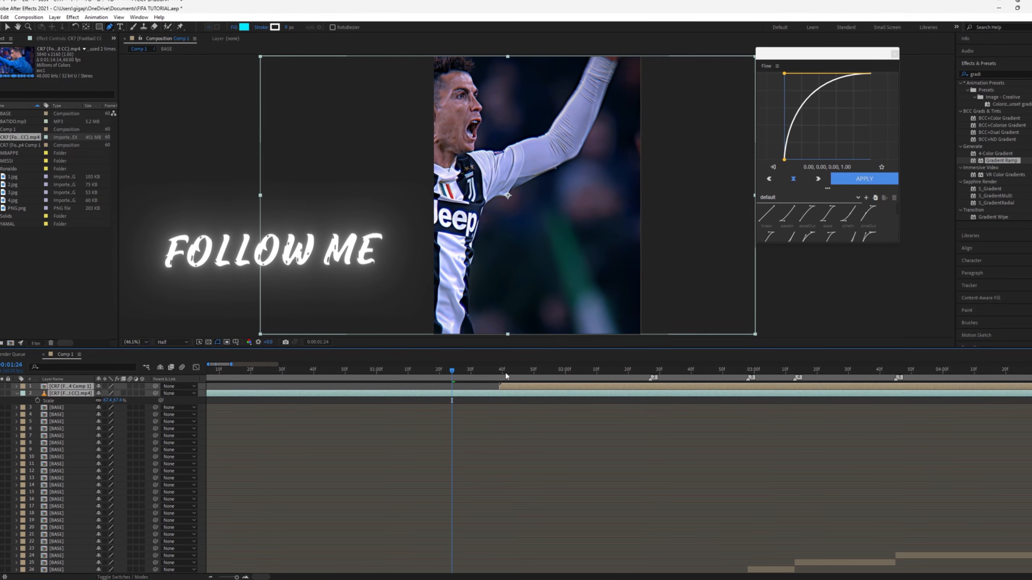
pyautogui.click(506, 371)
pyautogui.moveTo(513, 386); pyautogui.dragTo(516, 386)
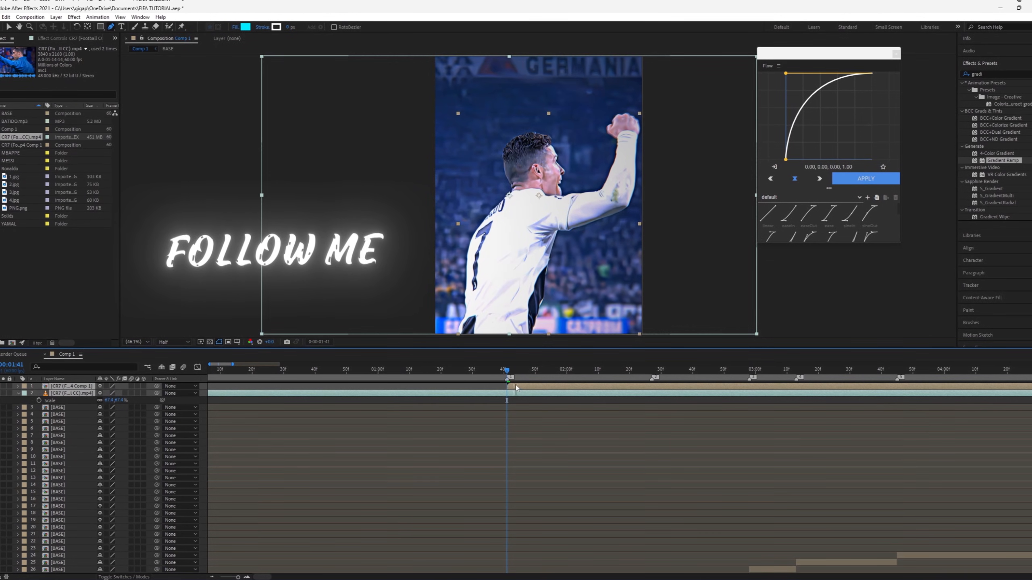
pyautogui.scroll(-2, 521, 403)
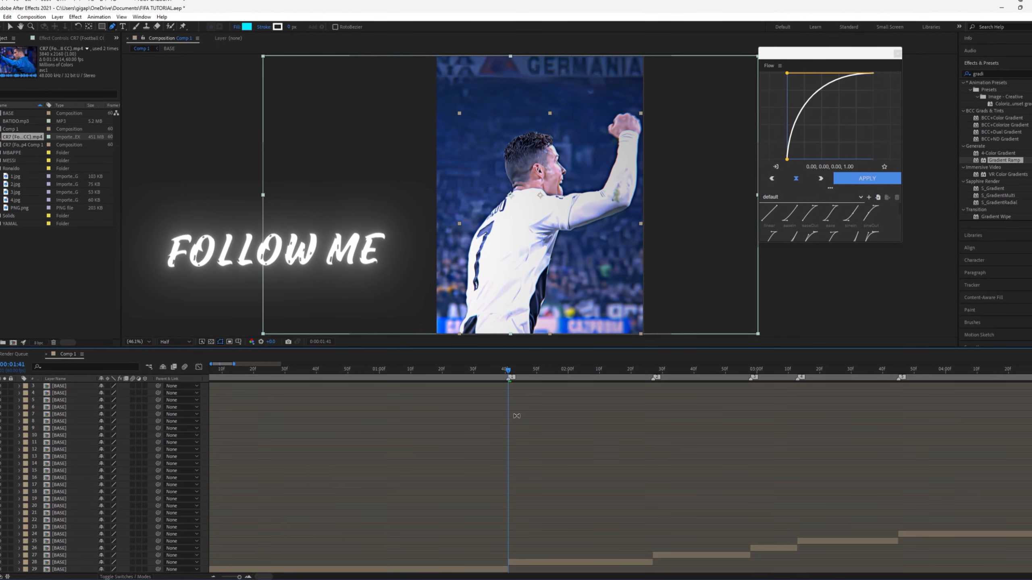
pyautogui.scroll(2, 524, 415)
pyautogui.press(';')
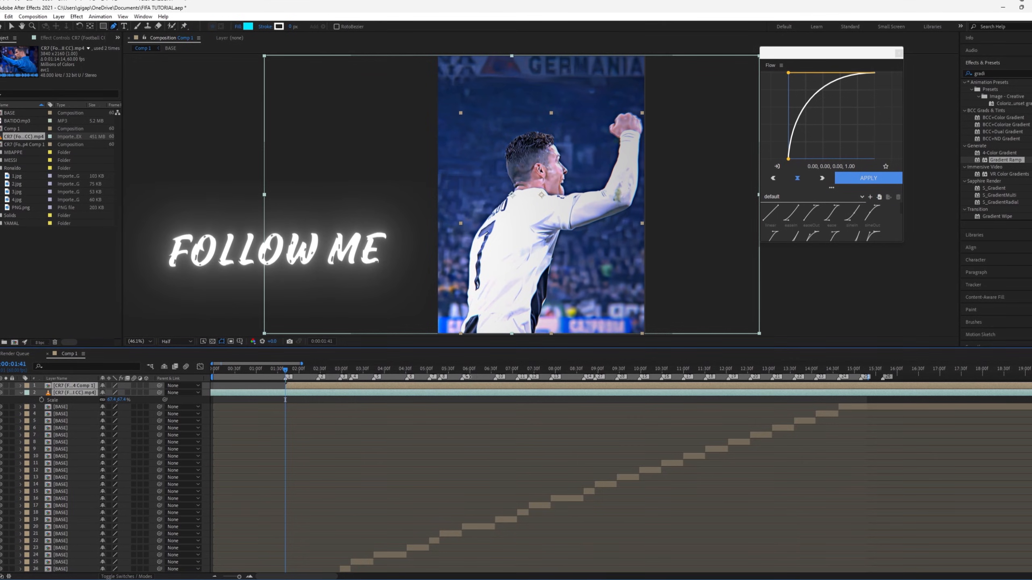
# Hide the two CR7 layers and shift them together so the masked frozen copy starts at the 0:00:09:28 beat.
pyautogui.click(1, 385)
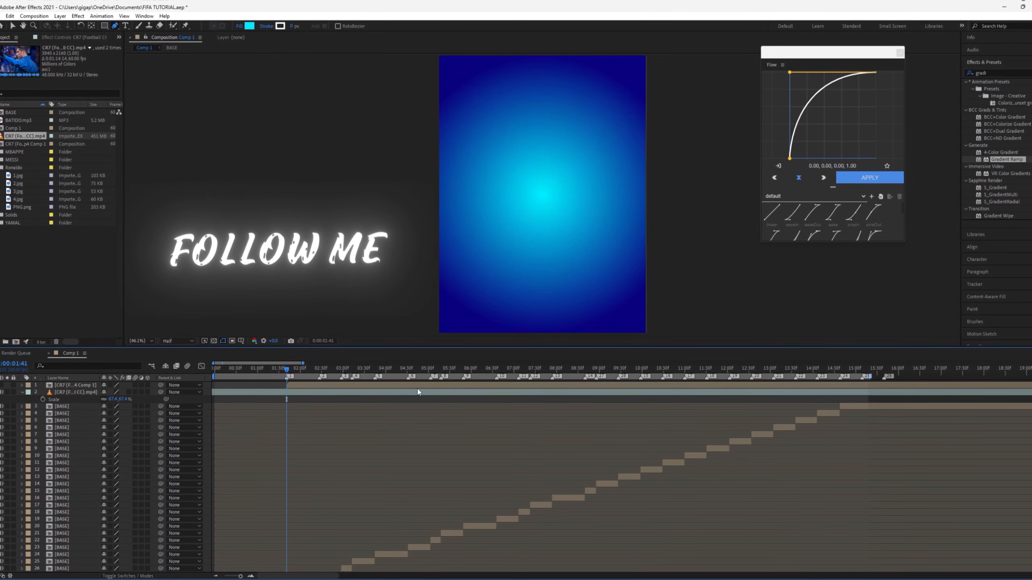
pyautogui.moveTo(376, 375); pyautogui.dragTo(619, 372)
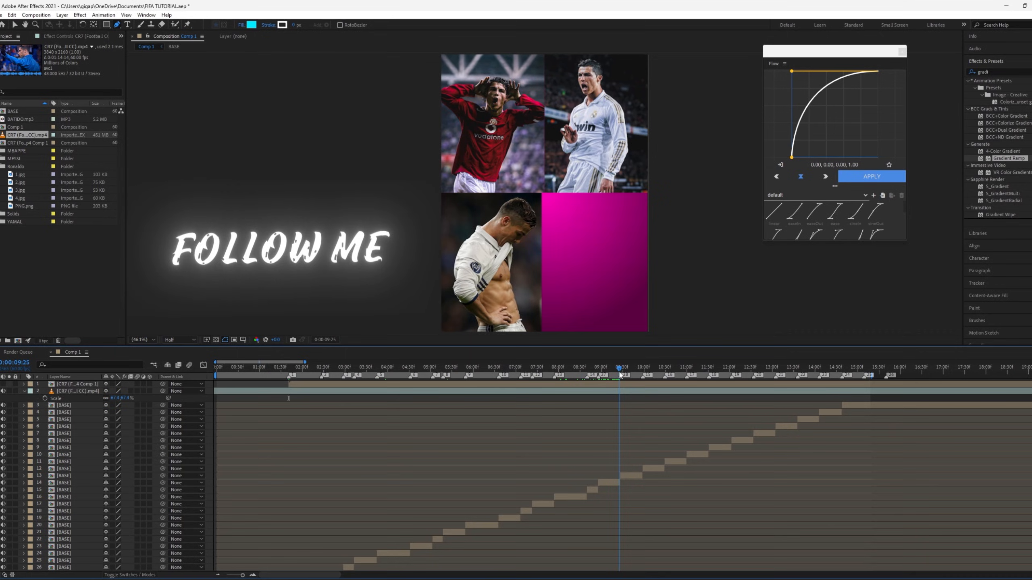
pyautogui.click(588, 368)
pyautogui.click(444, 391)
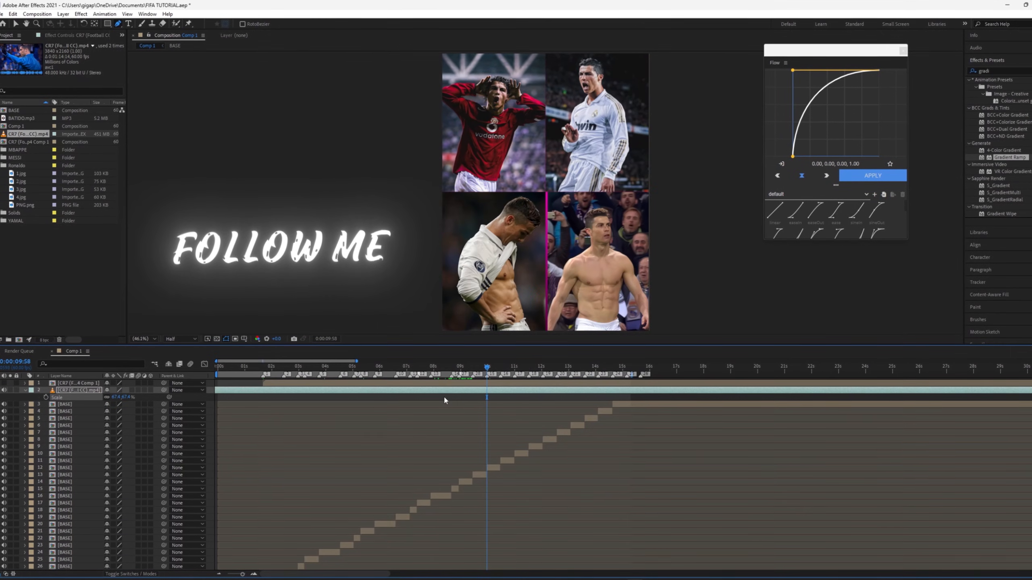
pyautogui.moveTo(321, 384); pyautogui.dragTo(503, 389)
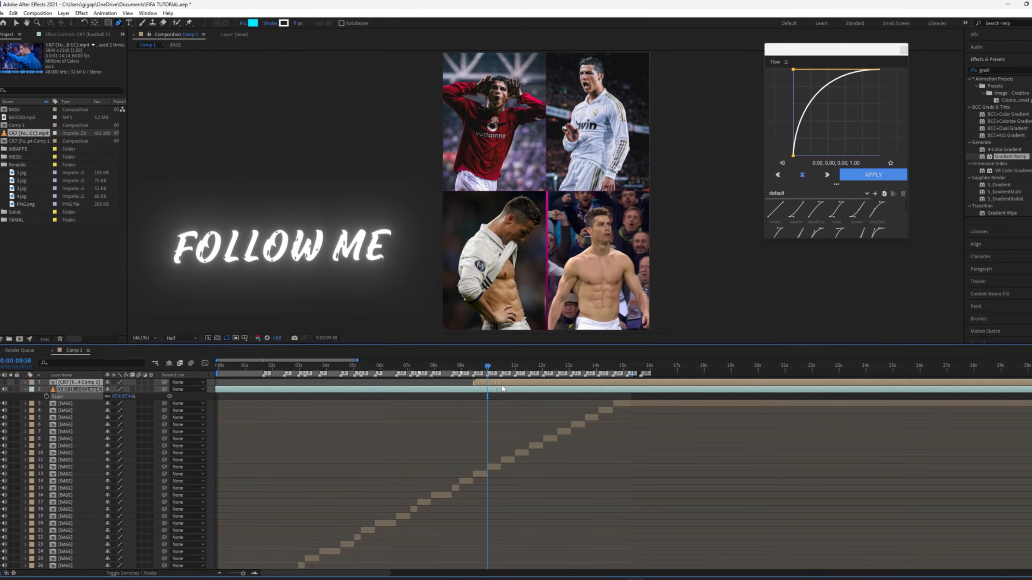
pyautogui.scroll(8, 513, 391)
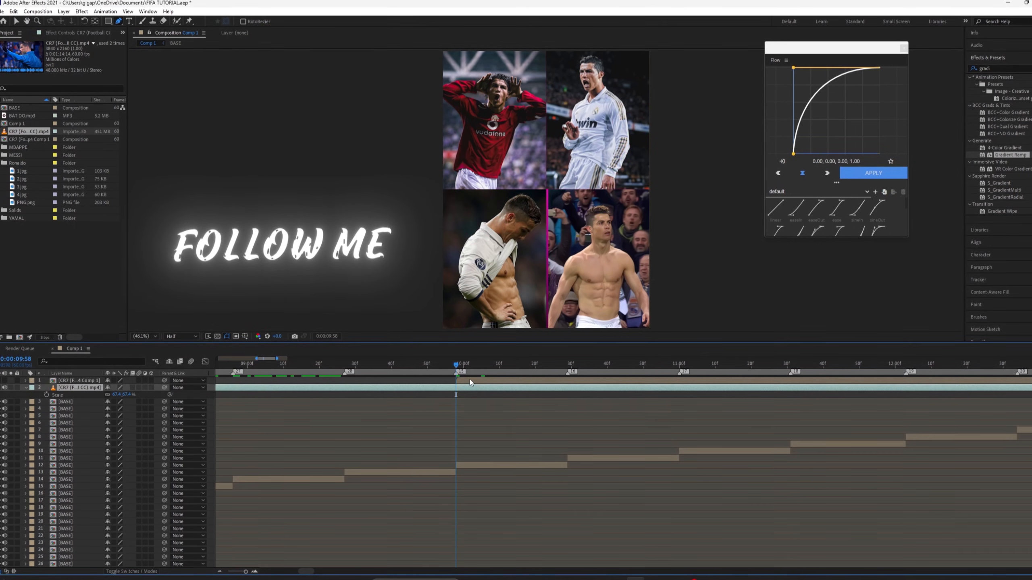
pyautogui.moveTo(474, 380); pyautogui.dragTo(347, 393)
pyautogui.click(426, 387)
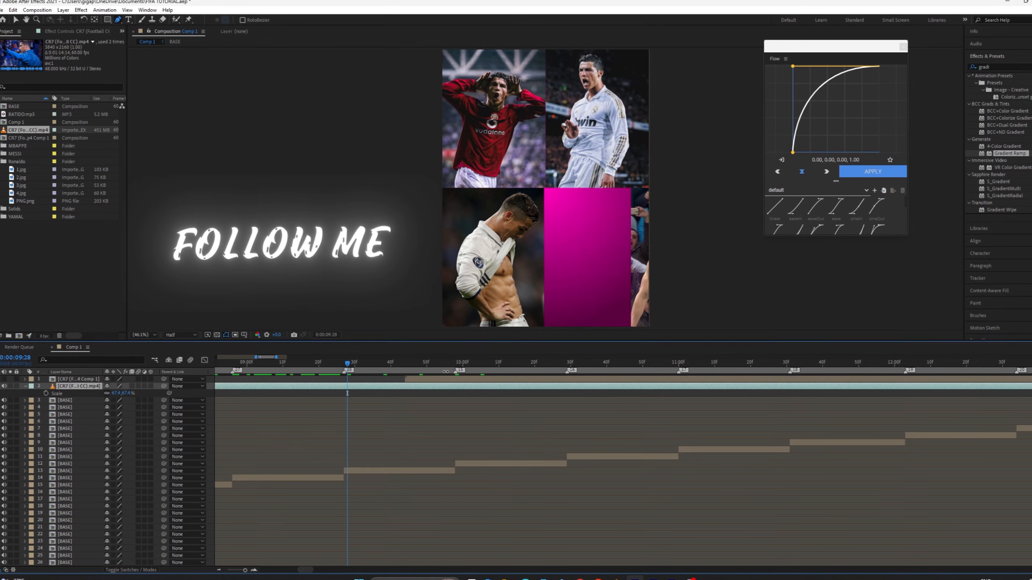
pyautogui.moveTo(434, 380); pyautogui.dragTo(371, 389)
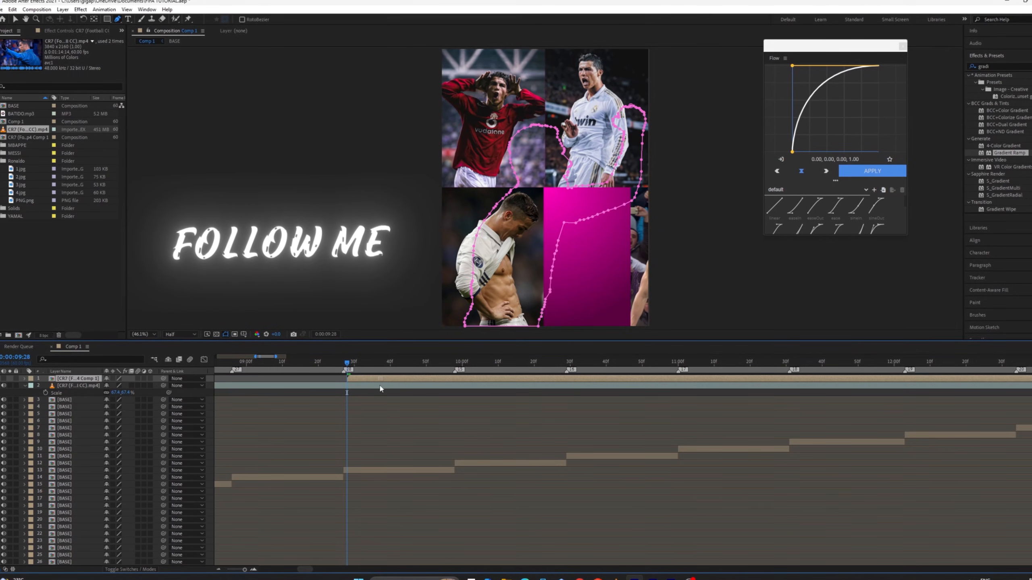
# Split the masked frozen copy at the 0:00:09:58 beat and delete the part after it.
pyautogui.click(455, 361)
pyautogui.hotkey('ctrl', 'shift', 'd')
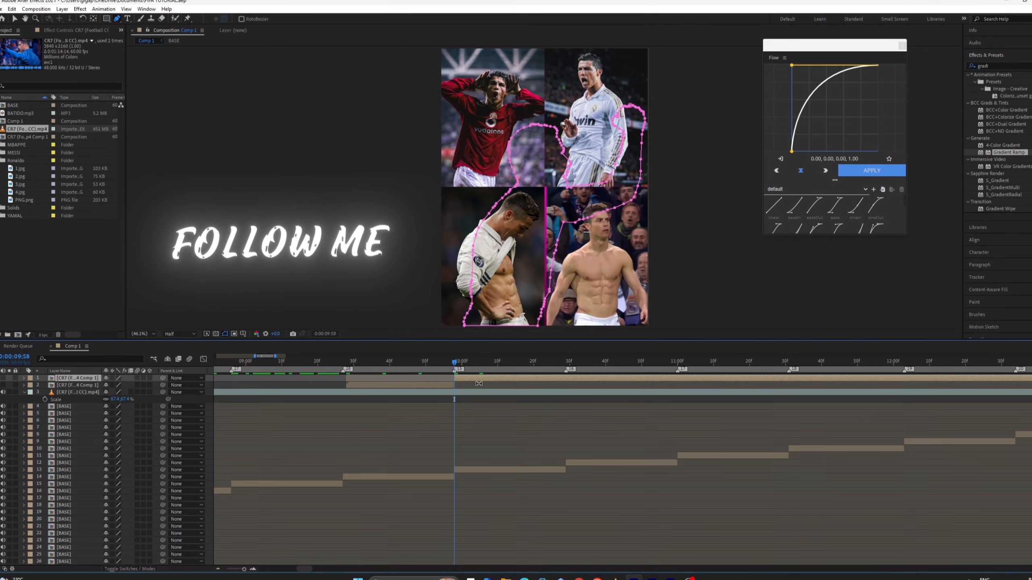
pyautogui.press('Delete')
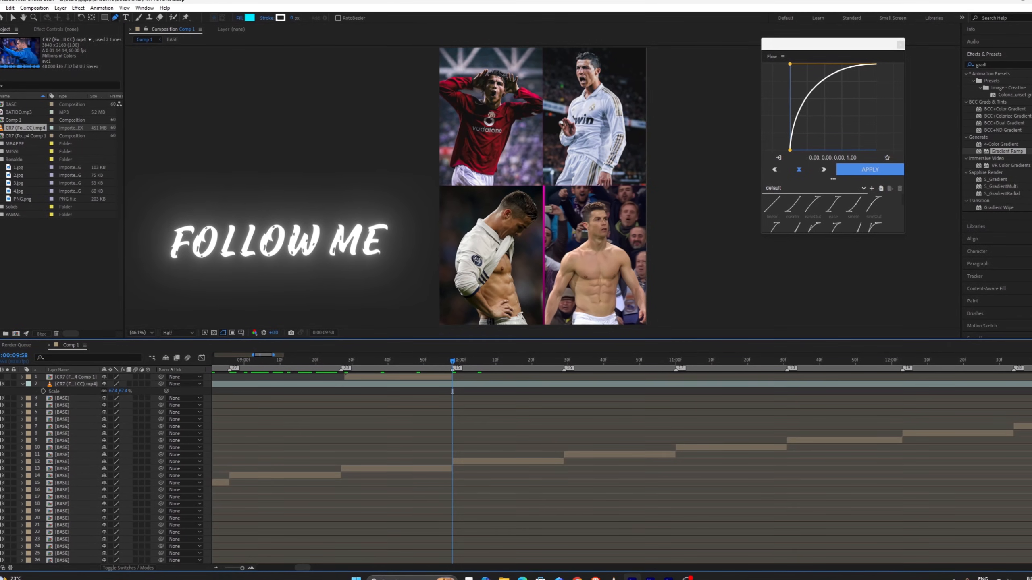
# Make the CR7 video layer visible, split it at 0:00:09:58 and delete the part before the cut.
pyautogui.click(420, 387)
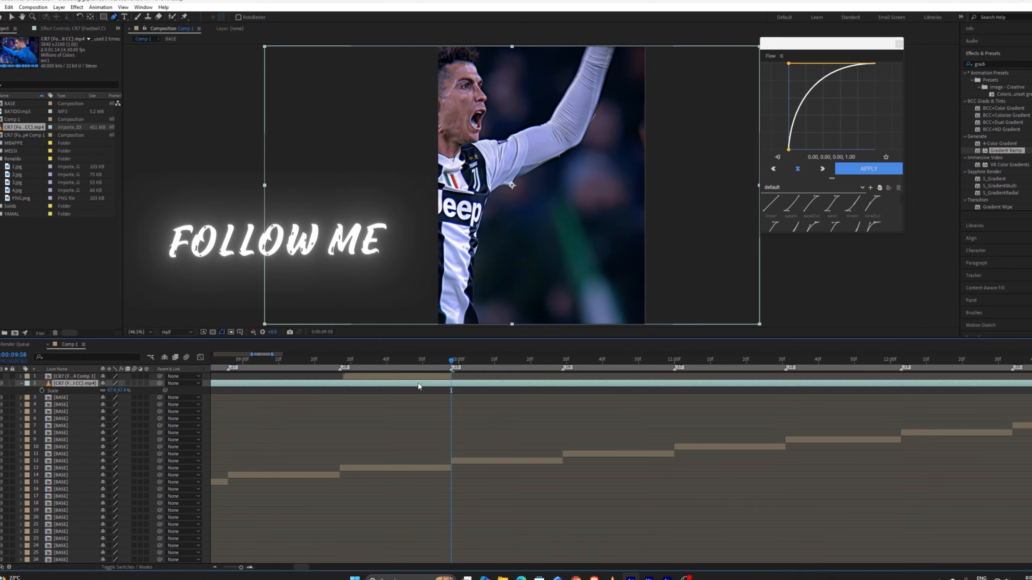
pyautogui.hotkey('ctrl', 'd')
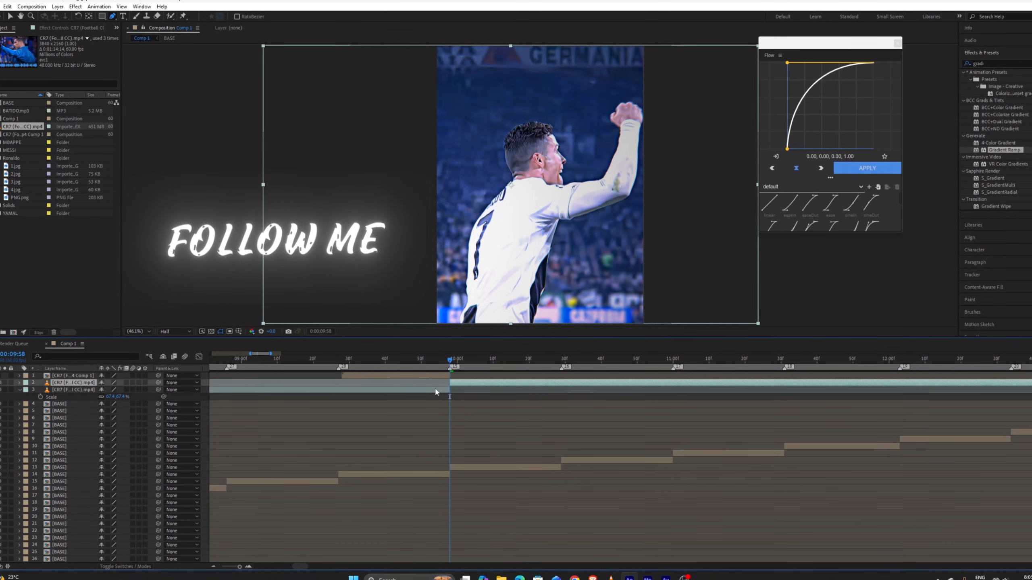
pyautogui.click(437, 391)
pyautogui.press('Delete')
# Make the masked frozen copy visible at 0:00:09:28 and separate its Position into X and Y dimensions.
pyautogui.click(342, 361)
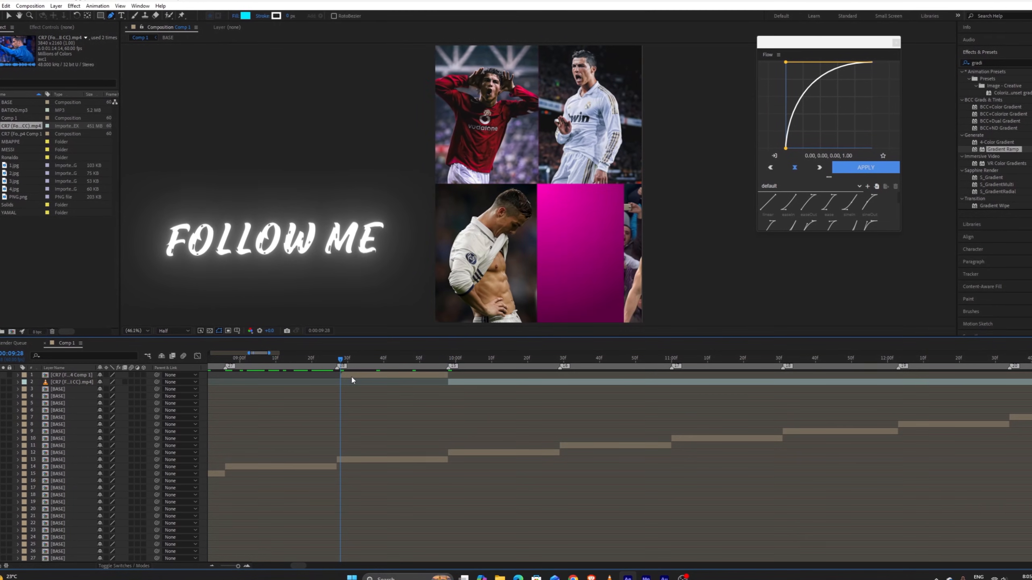
pyautogui.click(352, 376)
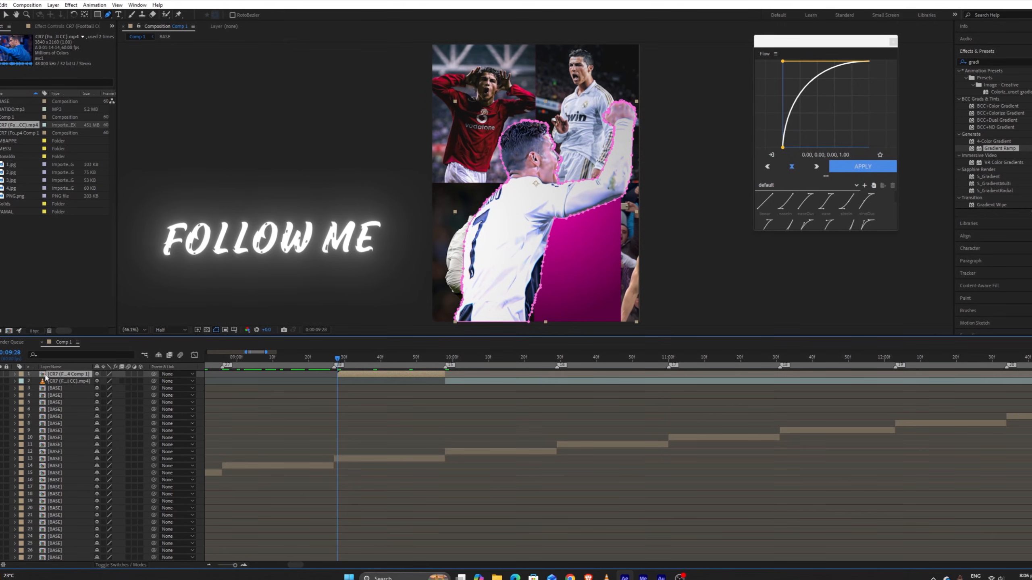
pyautogui.press('v')
pyautogui.press('p')
pyautogui.hscroll(-5, 522, 379)
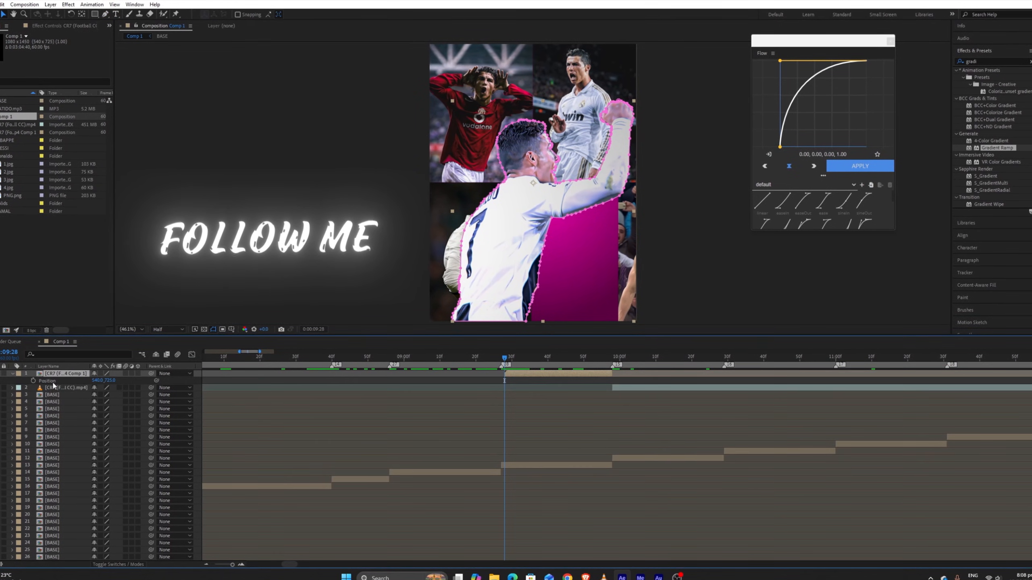
pyautogui.rightClick(78, 380)
pyautogui.click(79, 402)
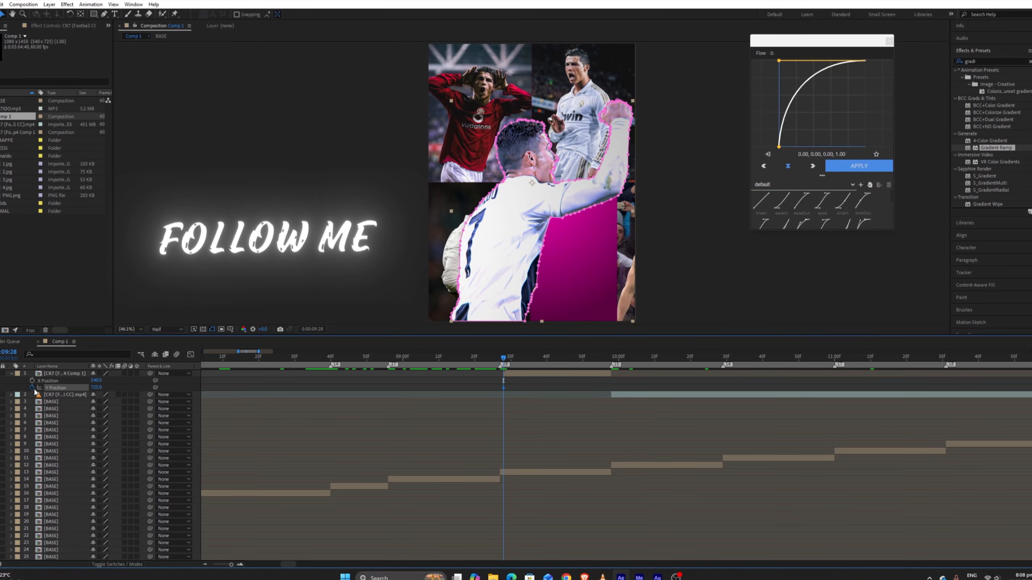
# Keyframe the cutout's Y Position to rise from about 1900 at 0:00:09:28 to 725 at 0:00:09:58.
pyautogui.click(614, 358)
pyautogui.click(611, 362)
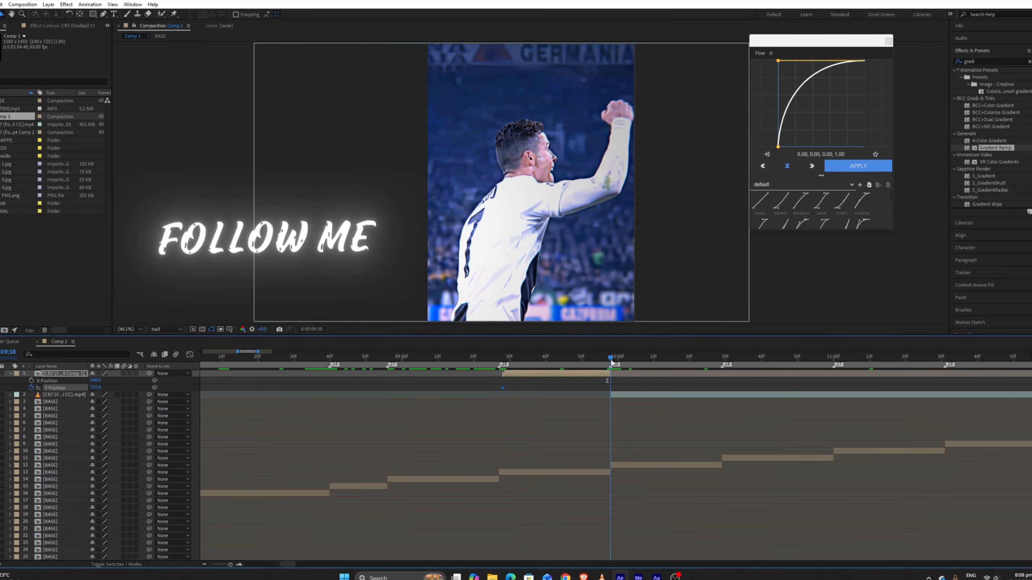
pyautogui.press('j')
pyautogui.moveTo(93, 388); pyautogui.dragTo(603, 407)
# Easy-ease the two Y Position keyframes and shape the value curve to start steeply and flatten towards the last keyframe.
pyautogui.moveTo(665, 387); pyautogui.dragTo(503, 444)
pyautogui.press('F9')
pyautogui.hotkey('shift', 'F3')
pyautogui.moveTo(573, 537); pyautogui.dragTo(547, 537)
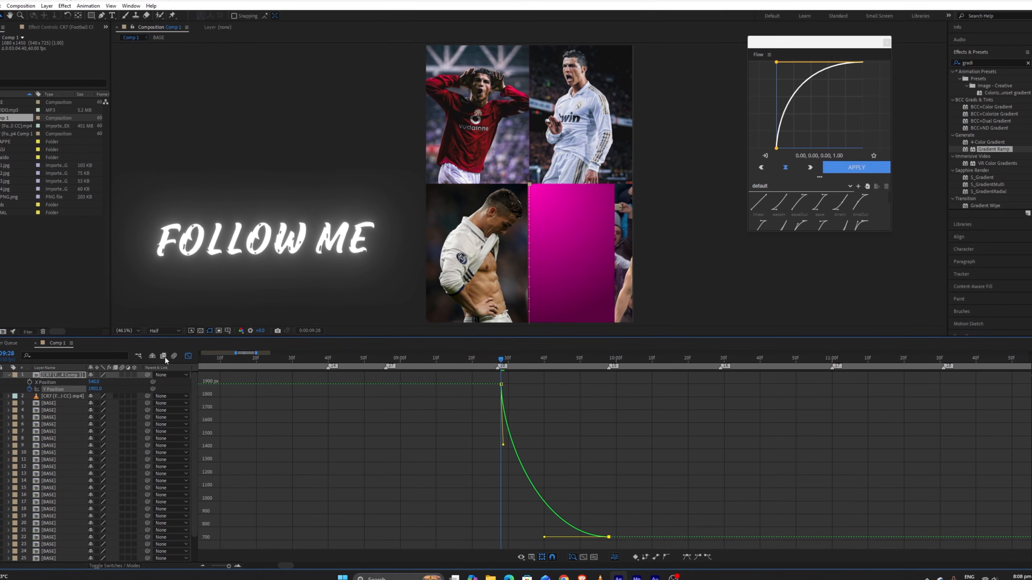
pyautogui.click(186, 358)
# Split the CR7 video layer at the 0:00:13:50 beat marker.
pyautogui.press('-')
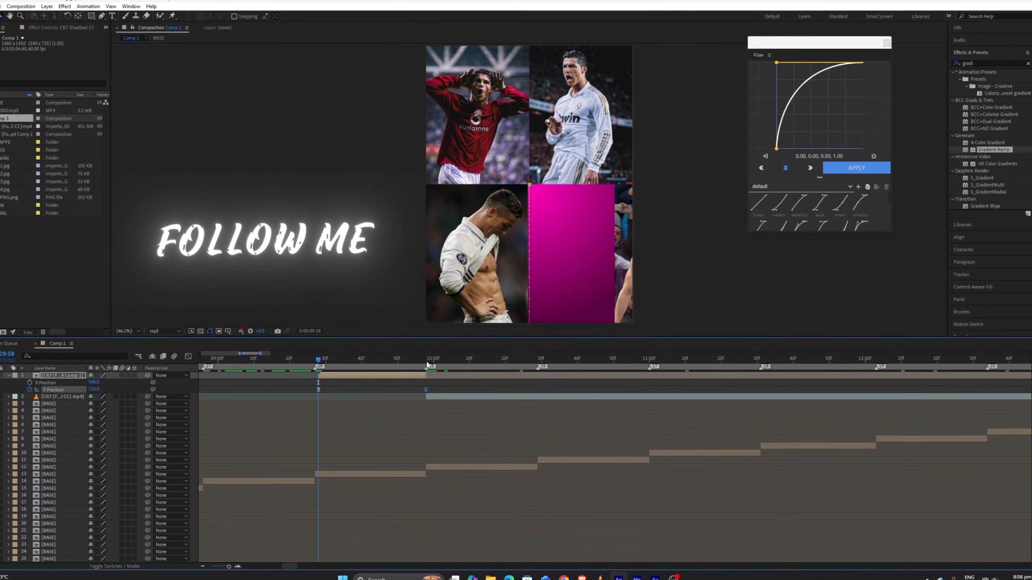
pyautogui.press('k')
pyautogui.moveTo(470, 363); pyautogui.dragTo(833, 371)
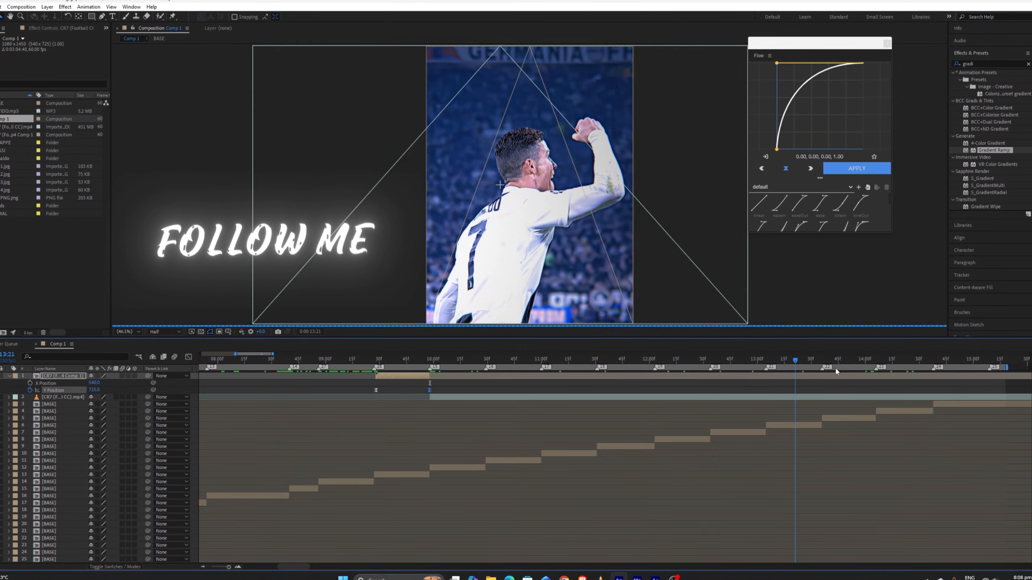
pyautogui.press('-')
pyautogui.moveTo(716, 361)
pyautogui.mouseDown()
pyautogui.moveTo(791, 364)
pyautogui.moveTo(719, 364)
pyautogui.mouseUp()
pyautogui.click(720, 398)
pyautogui.hotkey('ctrl', 'shift', 'd')
# Pre-compose the CR7 video section between 0:00:09:58 and 0:00:13:50, place it above all other layers and go to its start.
pyautogui.click(694, 406)
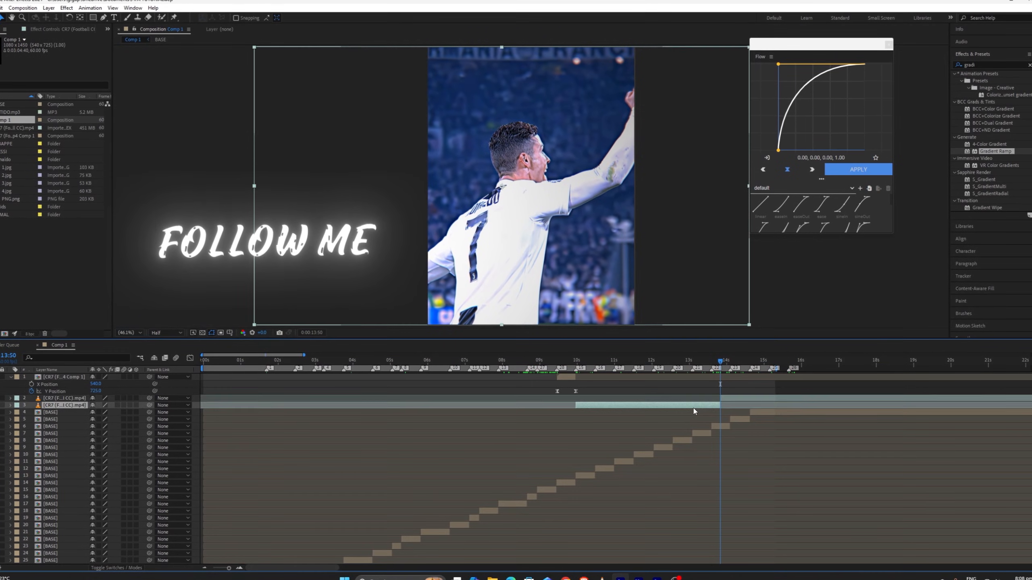
pyautogui.hotkey('ctrl', 'shift', 'c')
pyautogui.press('Return')
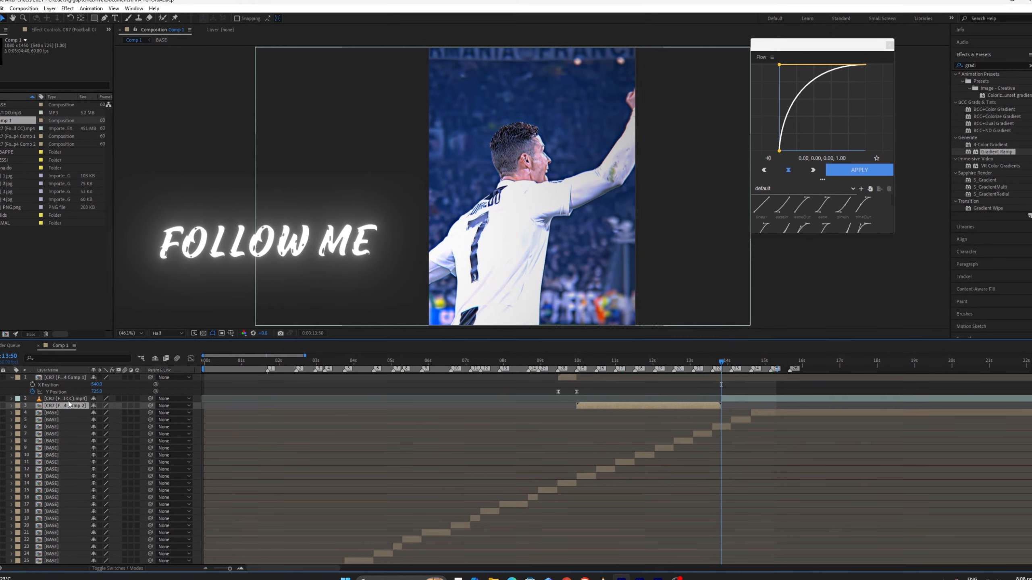
pyautogui.moveTo(65, 406); pyautogui.dragTo(73, 378)
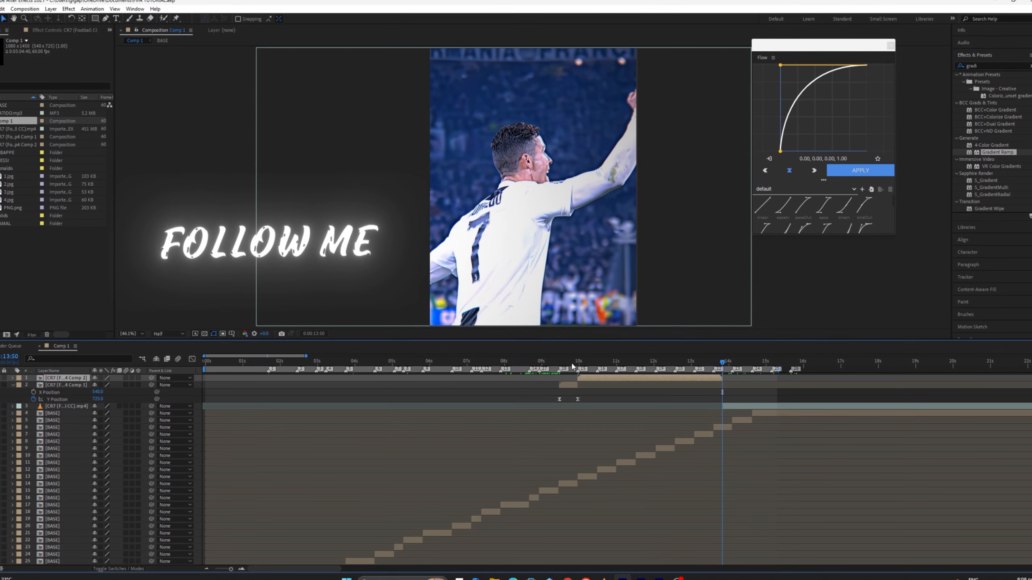
pyautogui.press('i')
pyautogui.scroll(3, 588, 378)
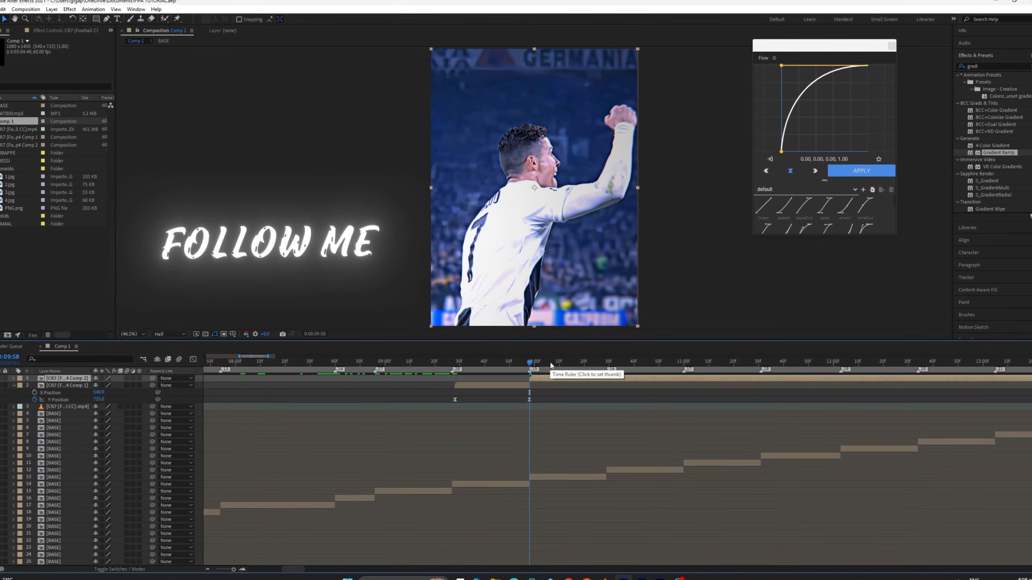
# Enable time remapping on the second CR7 comp, discard its end keyframe, and keyframe 0:00:13:31 at the 0:00:10:29 beat marker.
pyautogui.hotkey('ctrl', 'alt', 't')
pyautogui.scroll(-3, 720, 366)
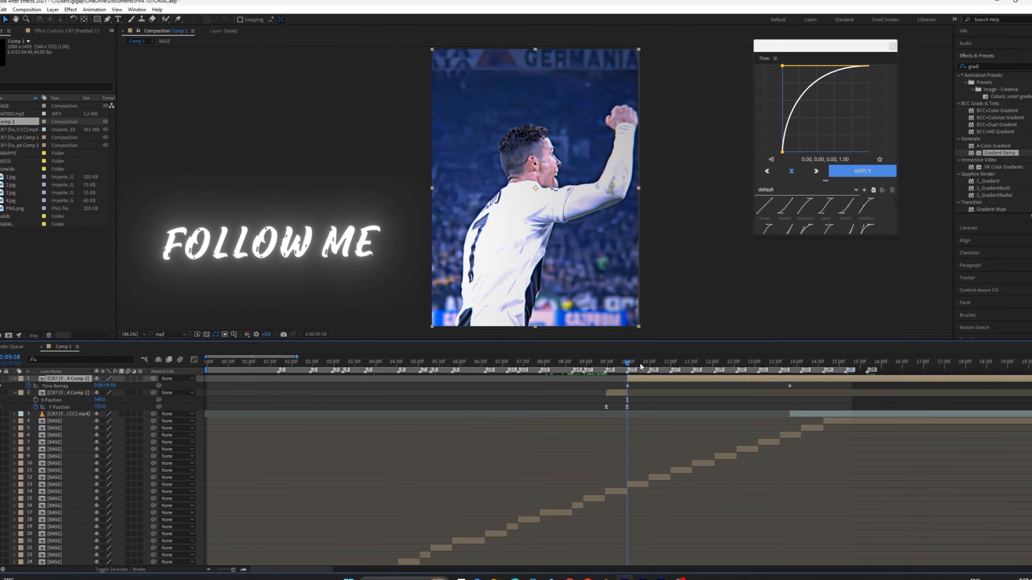
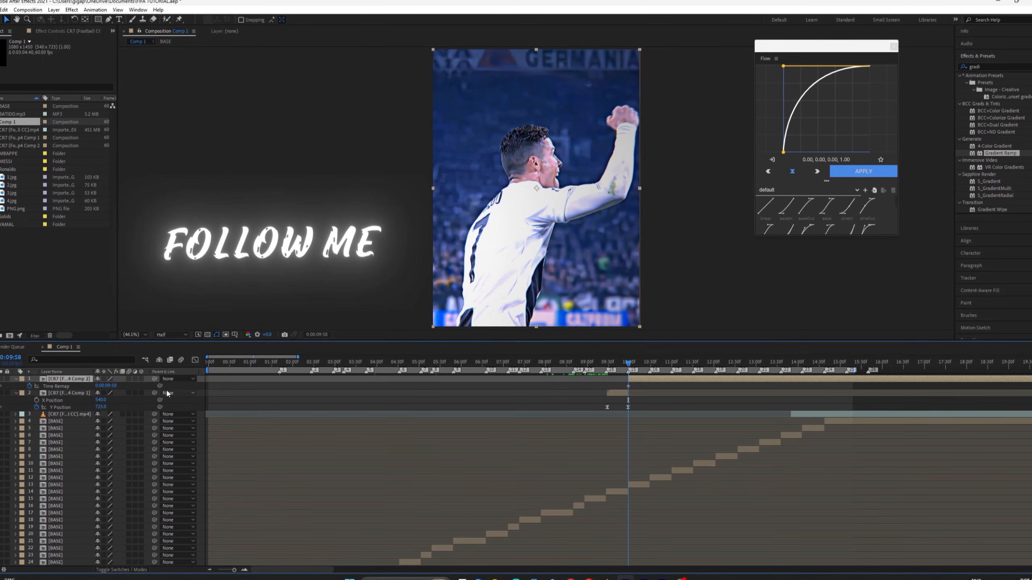
pyautogui.scroll(3, 595, 361)
pyautogui.moveTo(606, 362); pyautogui.dragTo(642, 365)
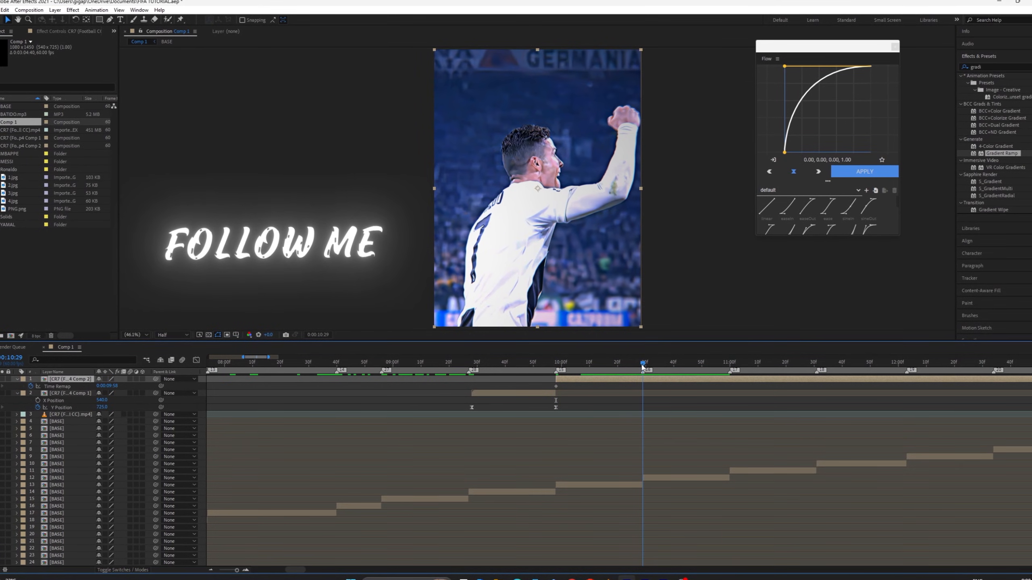
pyautogui.moveTo(109, 386); pyautogui.dragTo(222, 400)
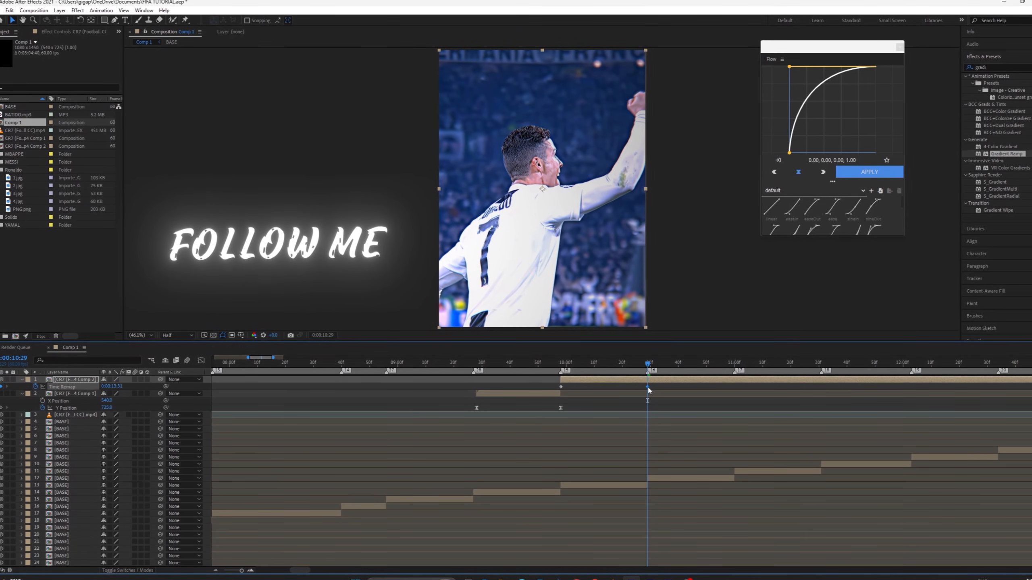
# Move the 0:00:13:31 Time Remap keyframe eight frames earlier, to 0:00:10:21.
pyautogui.press('pageup')
pyautogui.press('pageup')
pyautogui.press('pageup')
pyautogui.press('pageup')
pyautogui.press('pageup')
pyautogui.press('pageup')
pyautogui.press('pageup')
pyautogui.press('pageup')
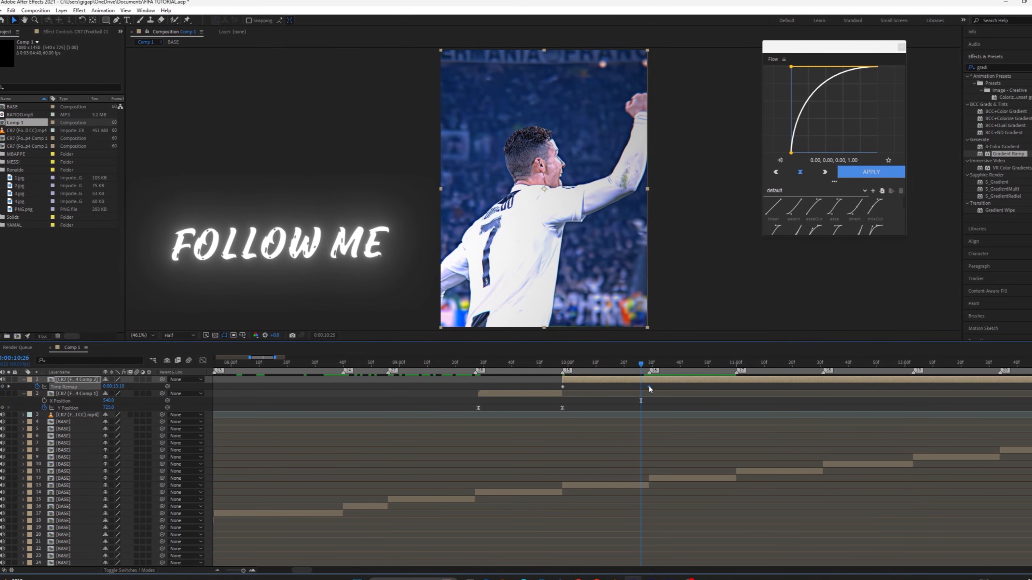
pyautogui.moveTo(651, 387); pyautogui.dragTo(629, 392)
# Add a Time Remap keyframe of 0:00:11:28 at the 0:00:10:29 beat marker and easy-ease all three keyframes.
pyautogui.click(649, 366)
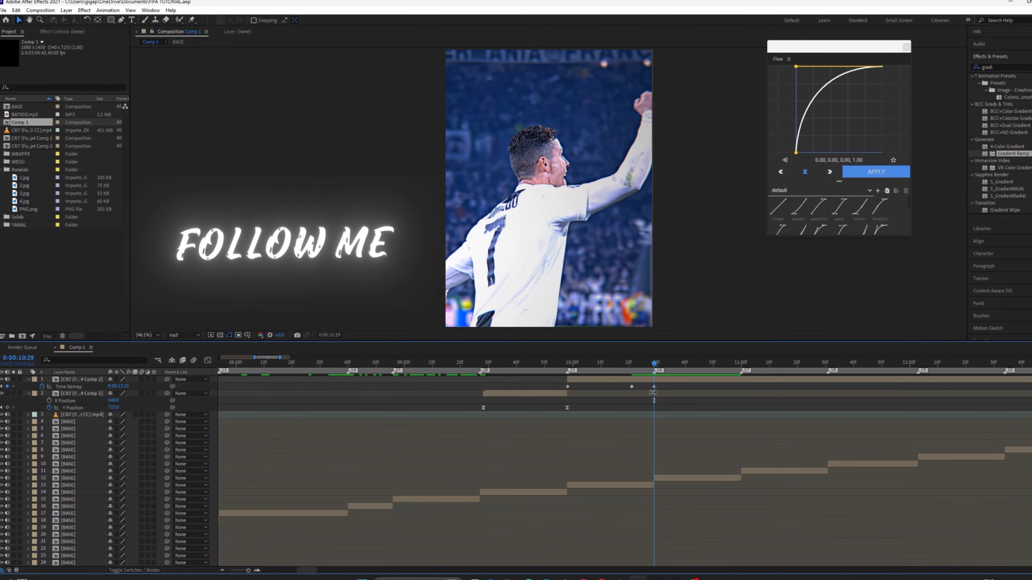
pyautogui.moveTo(119, 385); pyautogui.dragTo(83, 393)
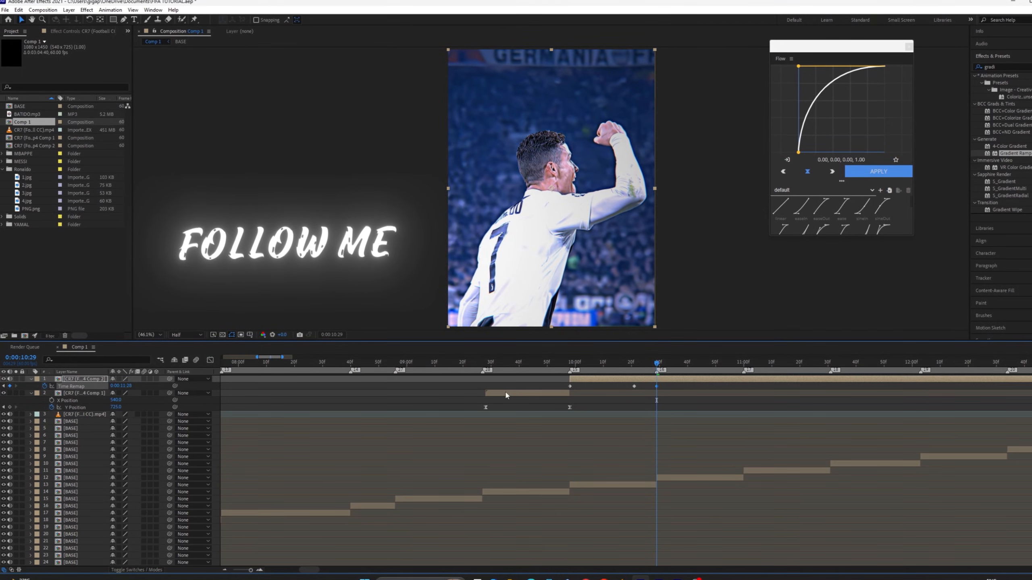
pyautogui.moveTo(687, 393); pyautogui.dragTo(567, 380)
pyautogui.press('F9')
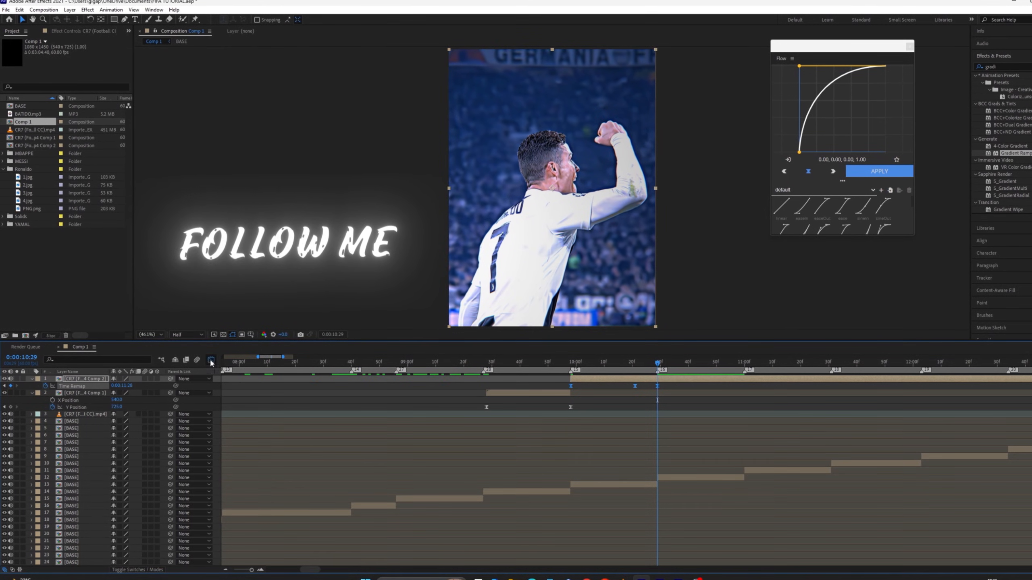
# Show the Time Remap curve and set the last keyframe's value to 0:00:10:14.
pyautogui.click(211, 360)
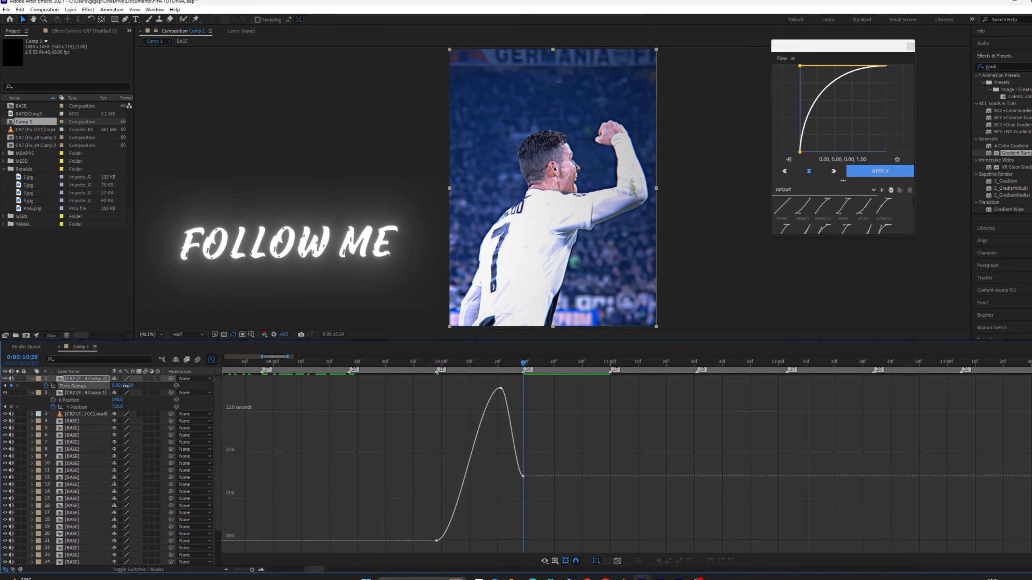
pyautogui.moveTo(125, 386); pyautogui.dragTo(4, 386)
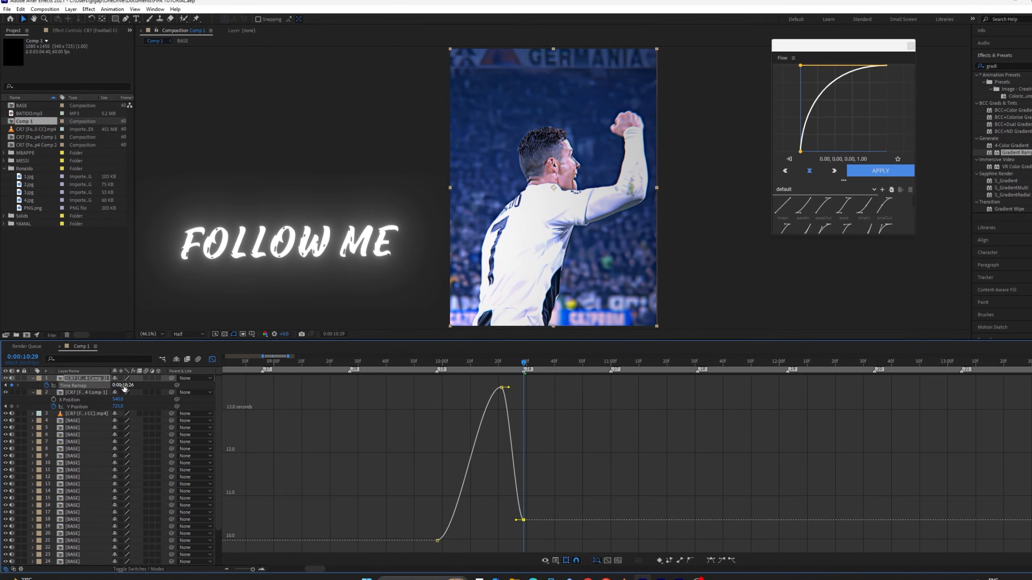
pyautogui.moveTo(124, 388); pyautogui.dragTo(120, 388)
# Shape the Time Remap curve to rise steeply, flatten around the middle keyframe, and fall steeply into the last one.
pyautogui.moveTo(477, 520); pyautogui.dragTo(424, 551)
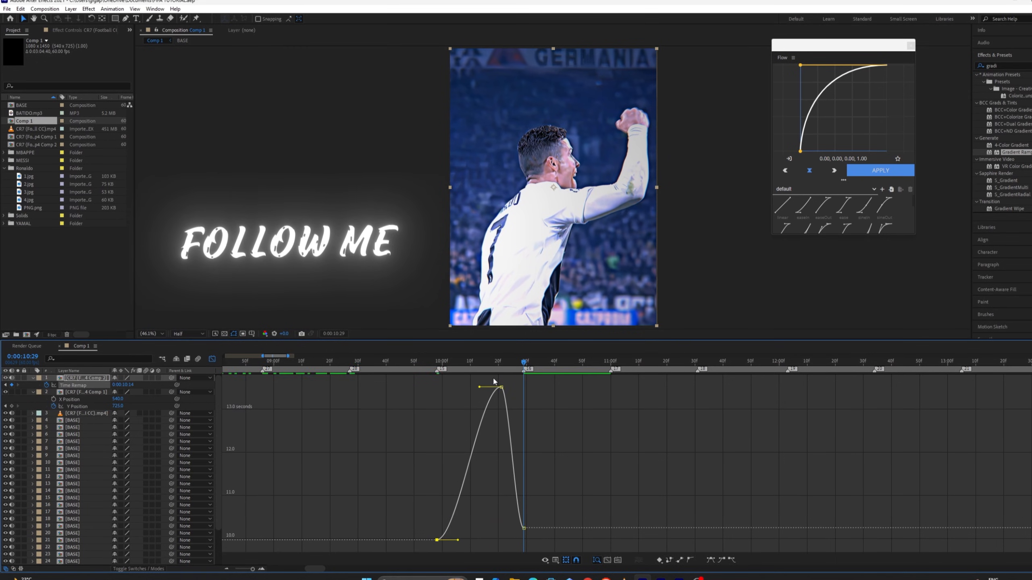
pyautogui.moveTo(480, 387); pyautogui.dragTo(421, 394)
pyautogui.moveTo(457, 540); pyautogui.dragTo(437, 541)
pyautogui.moveTo(516, 390); pyautogui.dragTo(523, 388)
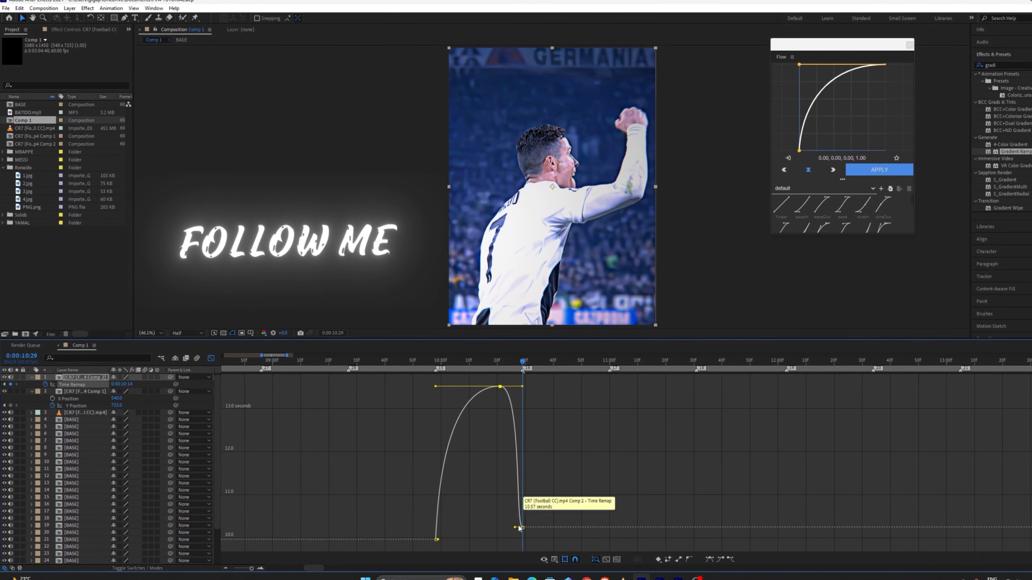
pyautogui.moveTo(515, 528); pyautogui.dragTo(521, 528)
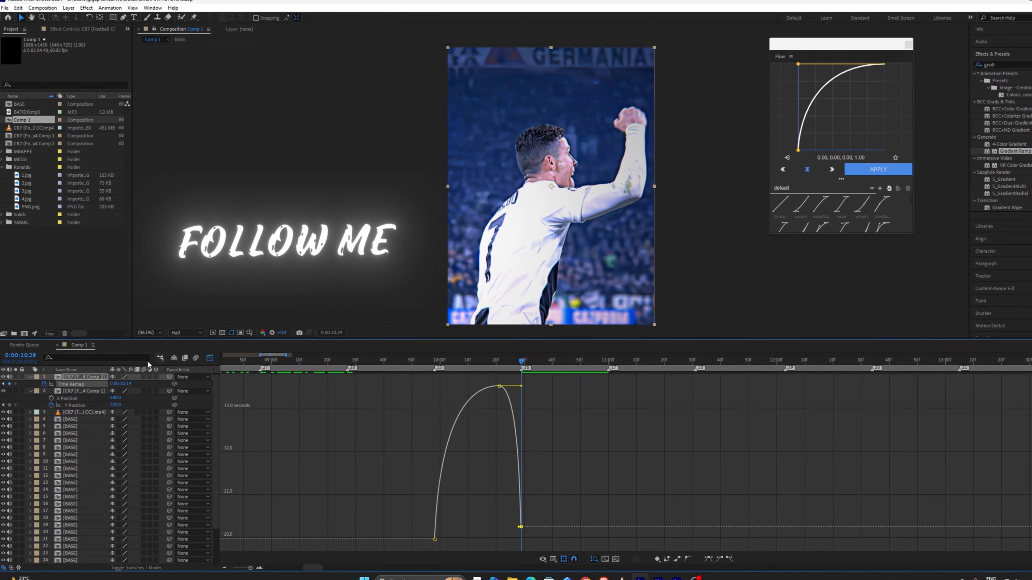
pyautogui.moveTo(260, 364); pyautogui.dragTo(307, 368)
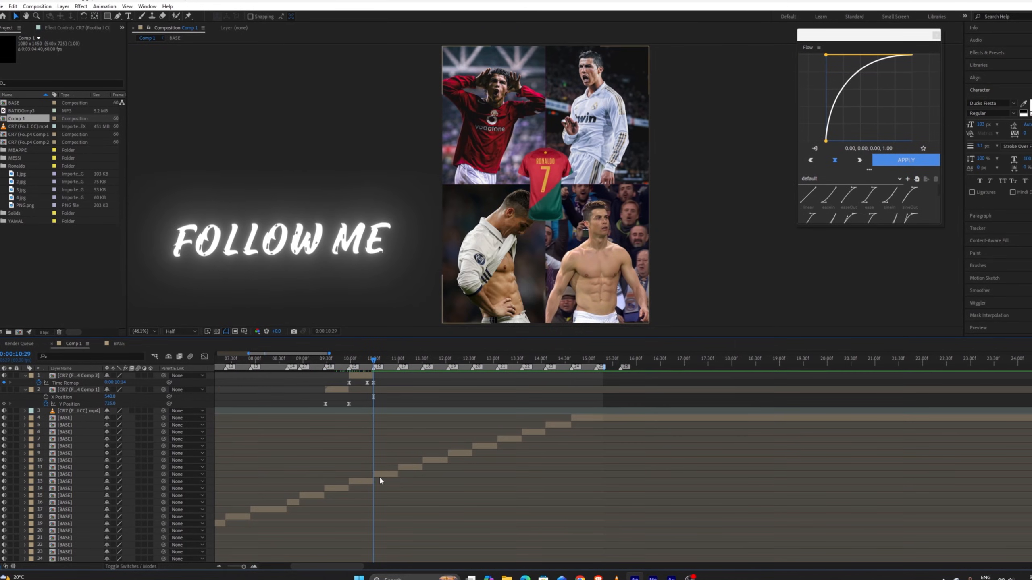
pyautogui.click(379, 476)
pyautogui.keyDown('shift'); pyautogui.click(575, 422); pyautogui.keyUp('shift')
pyautogui.scroll(-2, 429, 467)
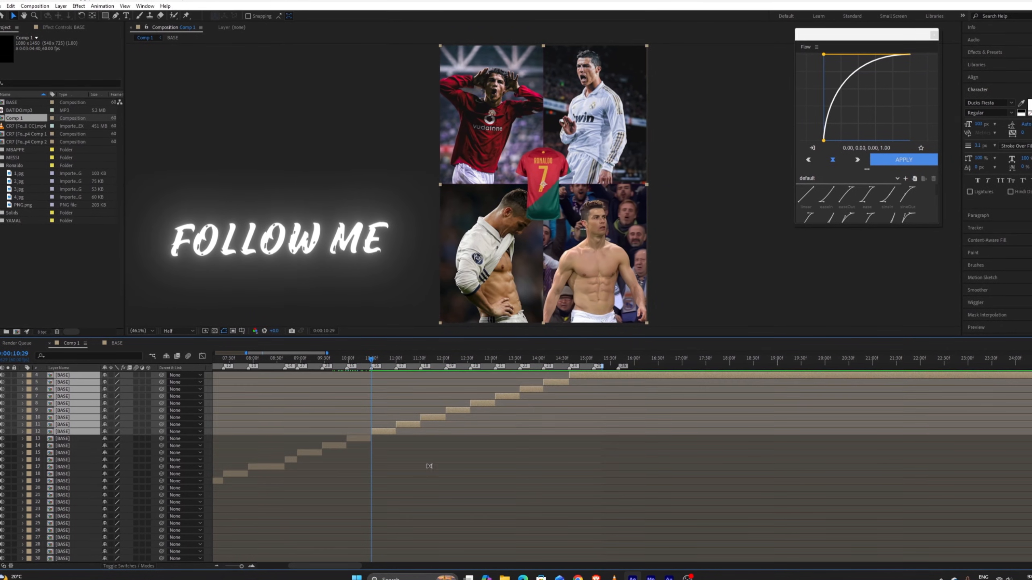
pyautogui.press(';')
pyautogui.scroll(3, 321, 477)
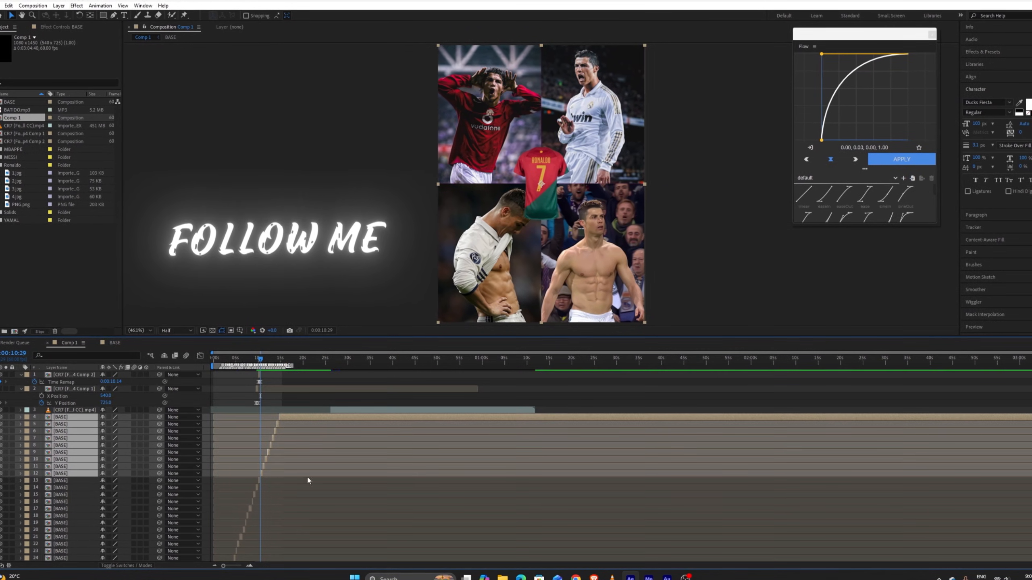
pyautogui.click(367, 410)
pyautogui.scroll(6, 308, 411)
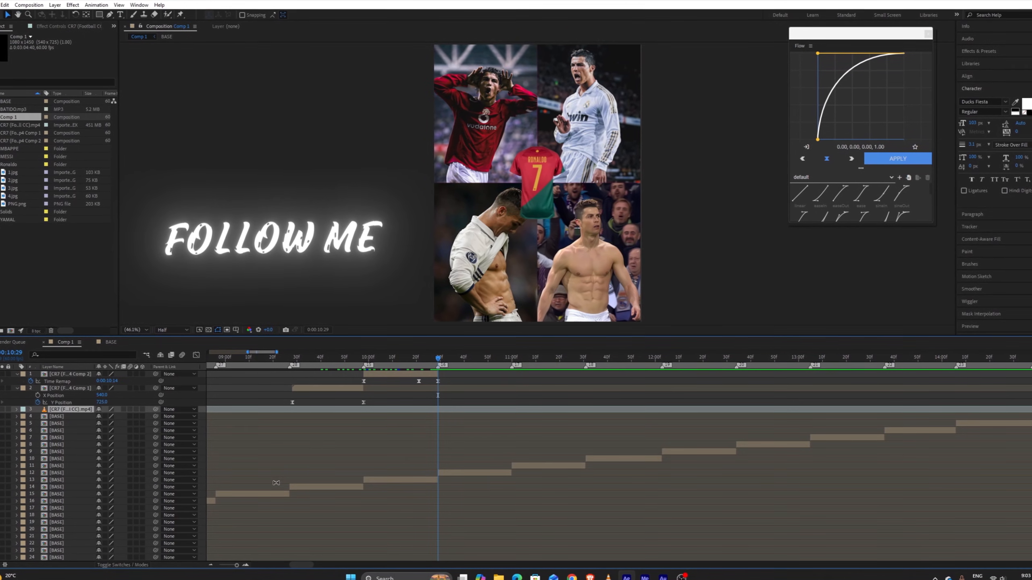
pyautogui.scroll(-10, 312, 475)
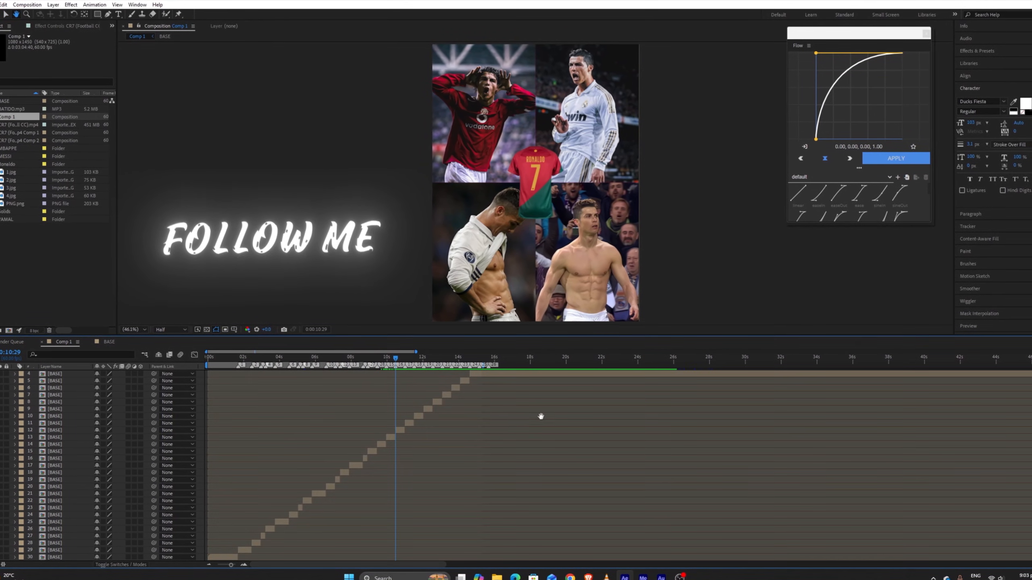
# Duplicate the first BASE layer, rename the copy MUSIC, and extend its end to about 16.5 seconds.
pyautogui.click(227, 558)
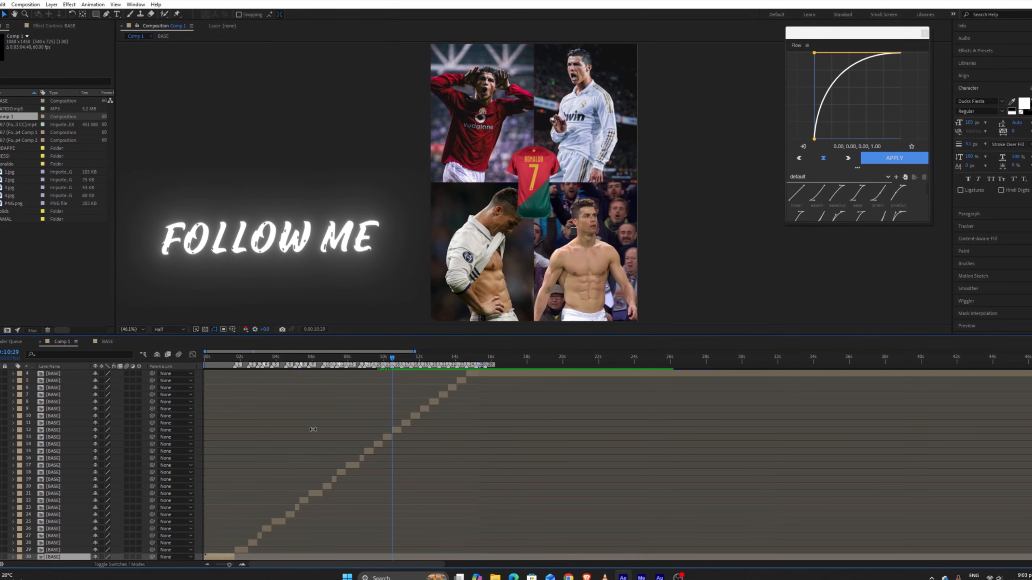
pyautogui.scroll(-1, 258, 493)
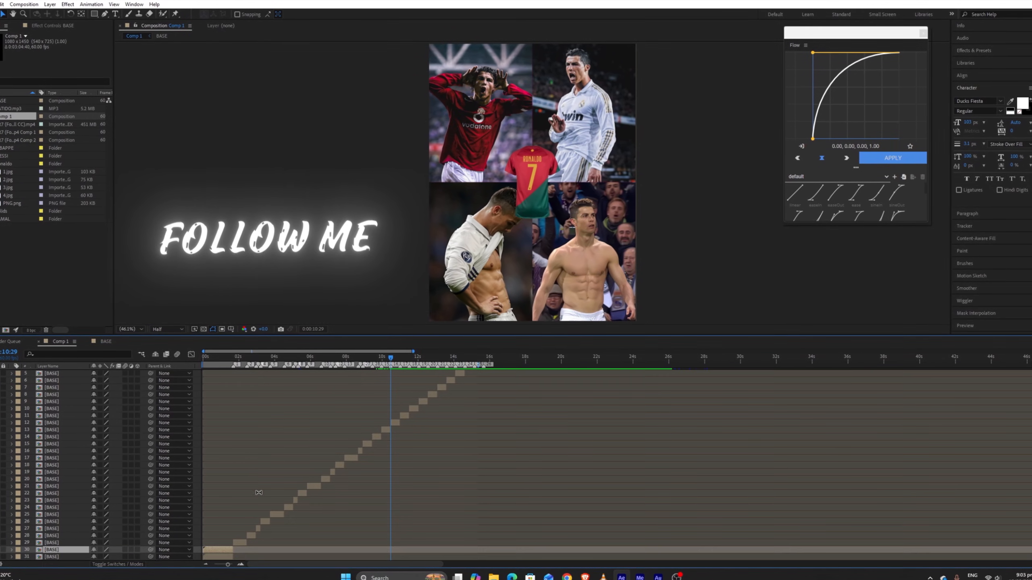
pyautogui.rightClick(53, 552)
pyautogui.click(88, 535)
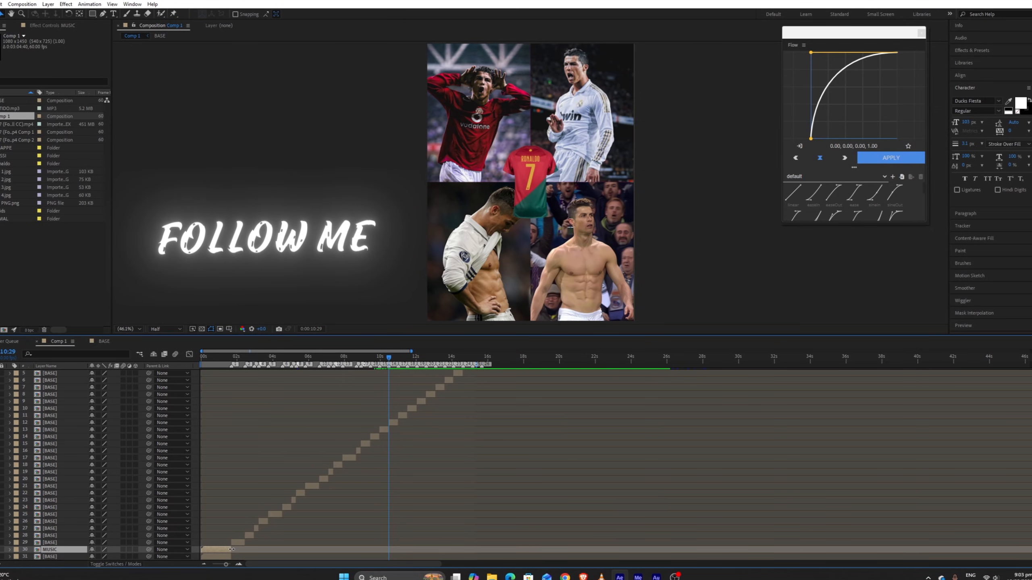
pyautogui.moveTo(232, 550); pyautogui.dragTo(563, 550)
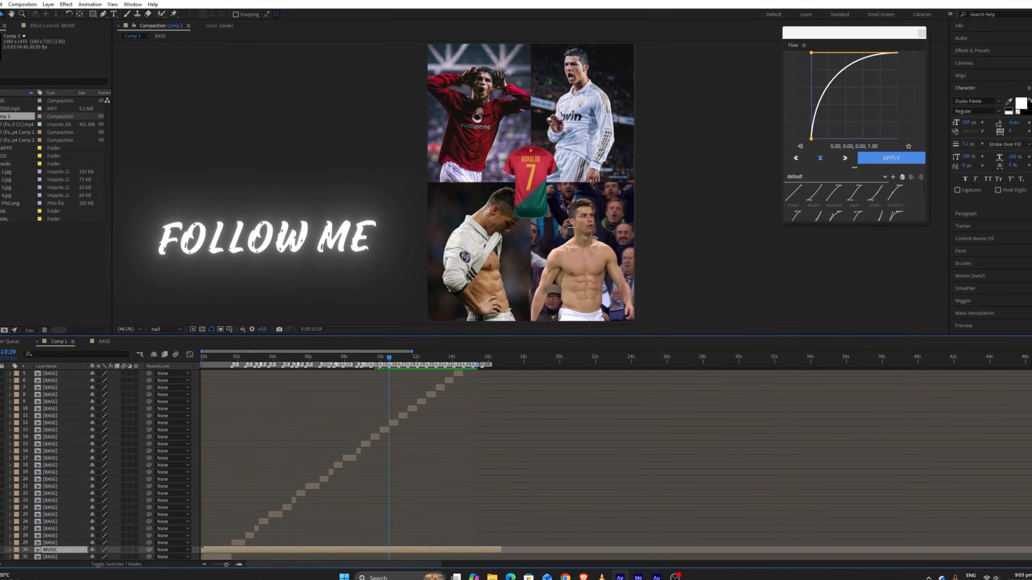
# Delete the nine BASE layers starting from 0:00:10:29 onward and the leftover CR7 video layer.
pyautogui.scroll(3, 610, 463)
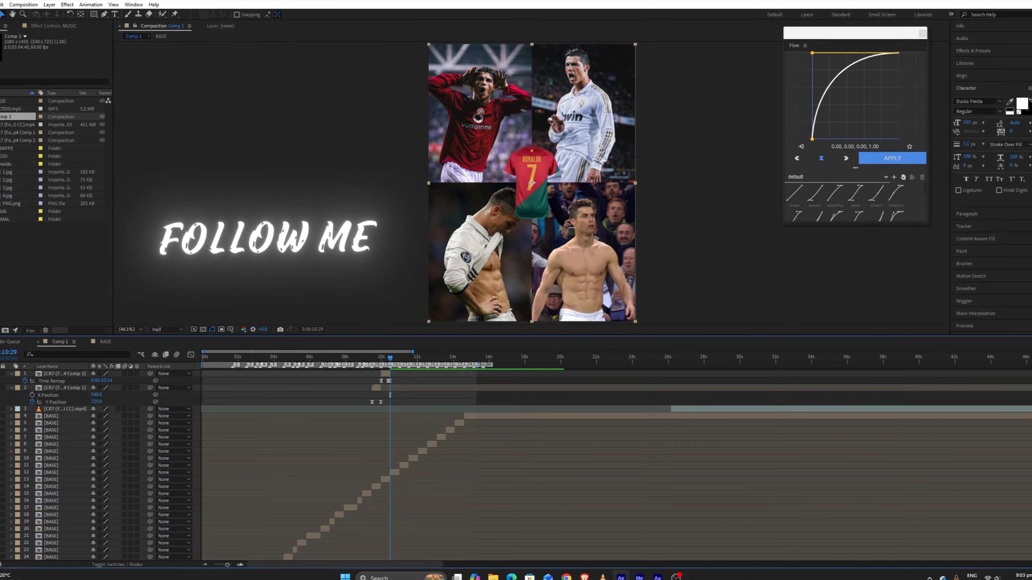
pyautogui.scroll(-3, 318, 555)
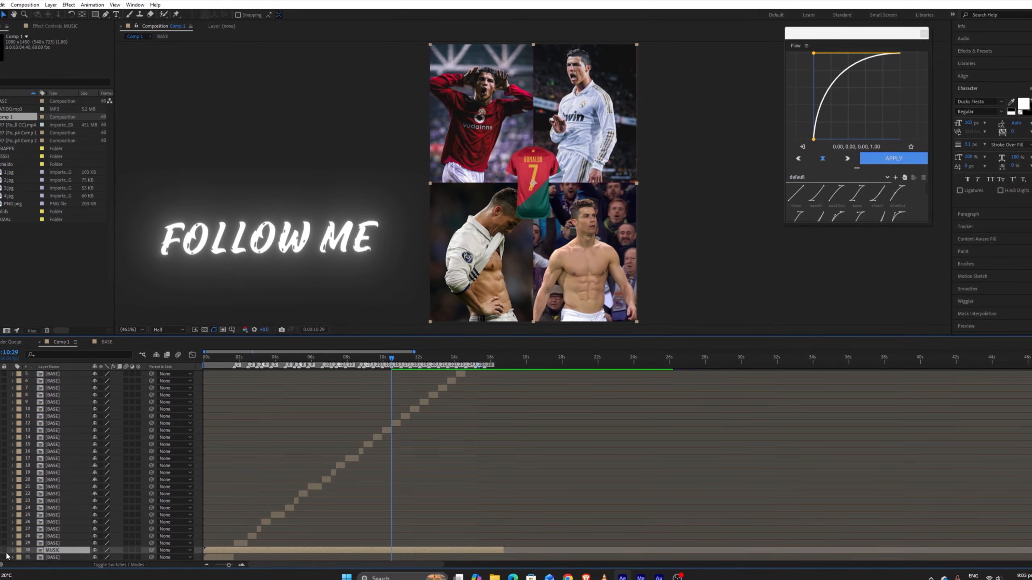
pyautogui.hscroll(3, 374, 472)
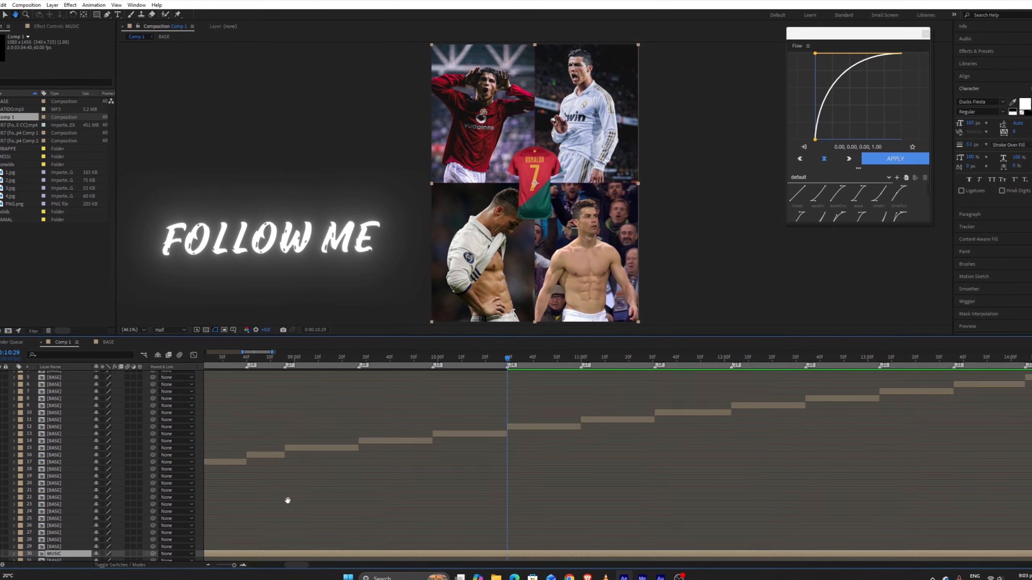
pyautogui.scroll(3, 285, 500)
pyautogui.scroll(3, 325, 439)
pyautogui.click(360, 377)
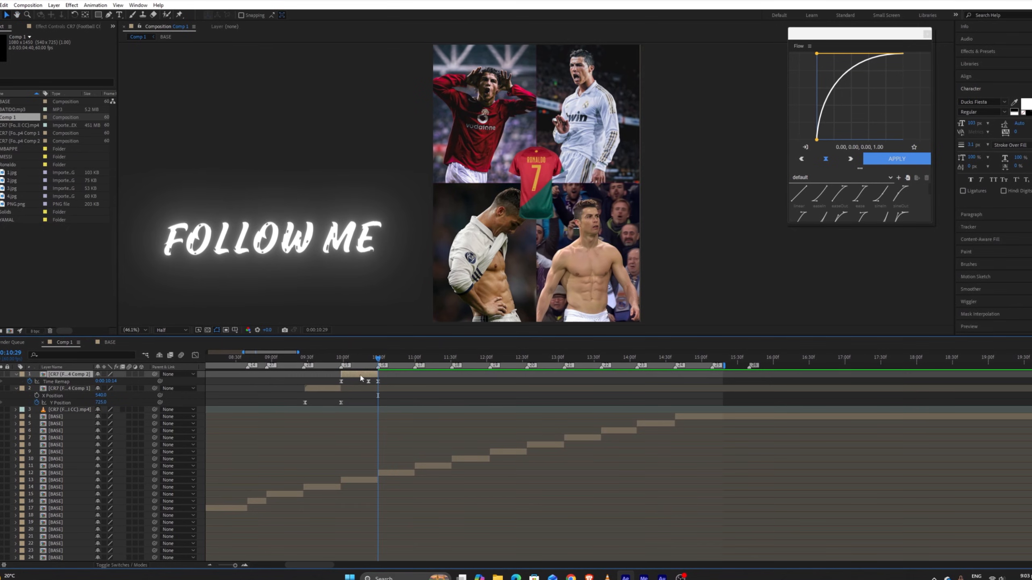
pyautogui.click(390, 474)
pyautogui.keyDown('shift'); pyautogui.click(685, 419); pyautogui.keyUp('shift')
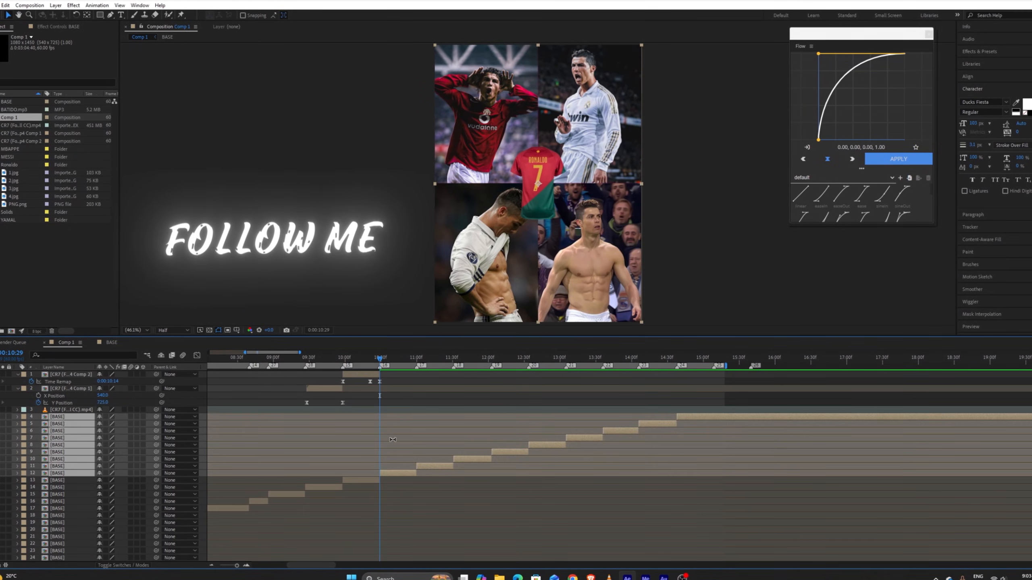
pyautogui.press('Delete')
pyautogui.click(31, 410)
pyautogui.press('Delete')
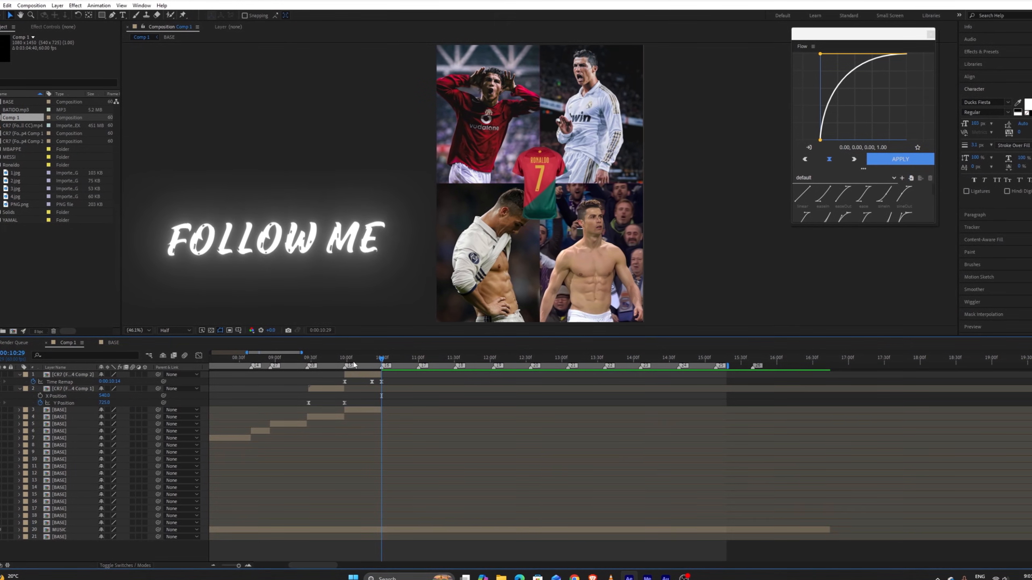
# Add an adjustment layer above the second CR7 comp and trim it to span 0:00:09:58 to 0:00:10:29.
pyautogui.moveTo(343, 362); pyautogui.dragTo(344, 363)
pyautogui.press('=')
pyautogui.press('=')
pyautogui.press('=')
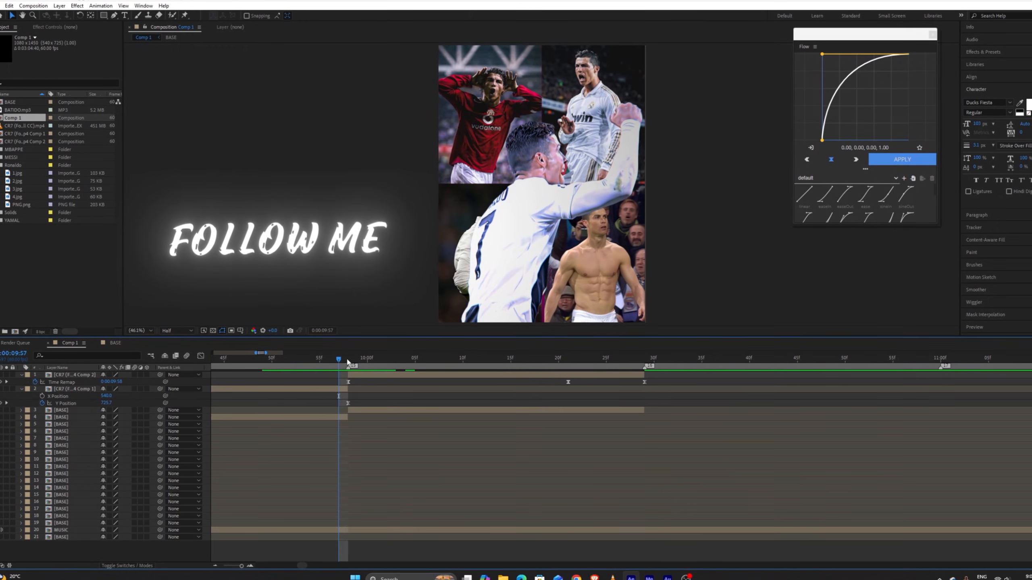
pyautogui.click(347, 361)
pyautogui.click(363, 377)
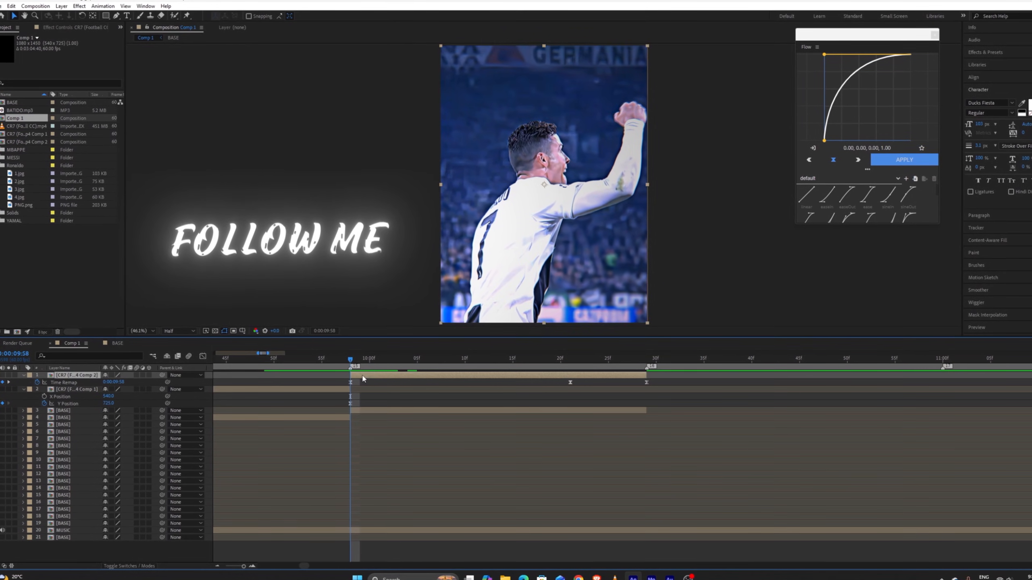
pyautogui.hotkey('ctrl', 'alt', 'y')
pyautogui.hotkey('ctrl', 'shift', 'd')
pyautogui.click(652, 351)
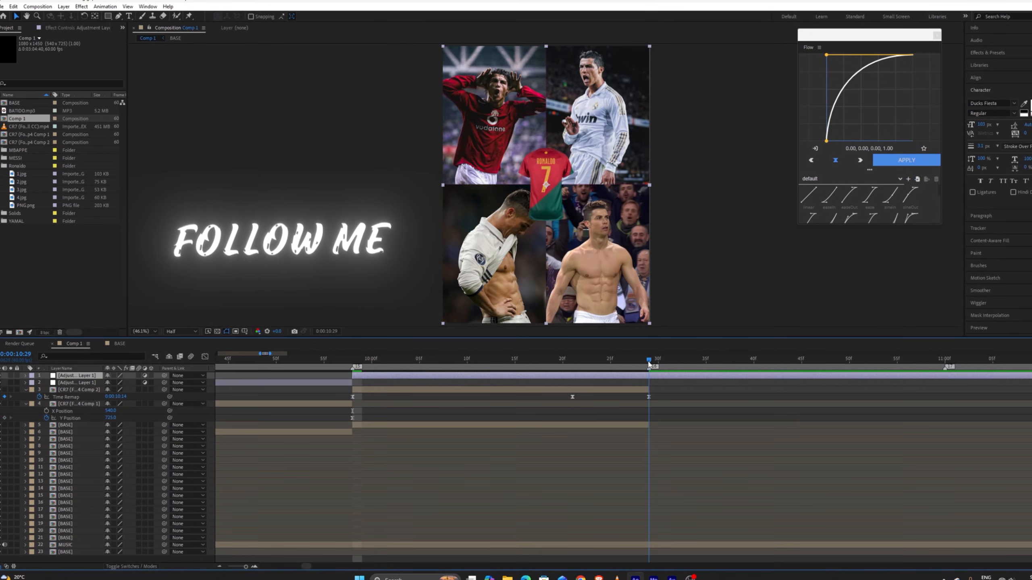
pyautogui.hotkey('ctrl', 'shift', 'd')
pyautogui.press('Delete')
# Find the S_BlurMoCurves effect by searching "blurmo" and apply it to the adjustment layer.
pyautogui.click(995, 54)
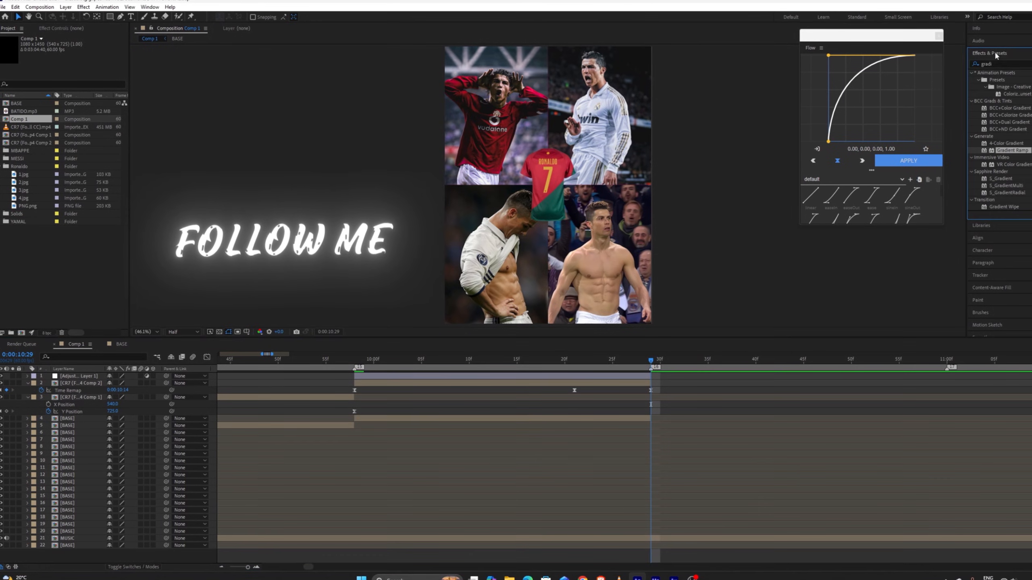
pyautogui.write('blurmo')
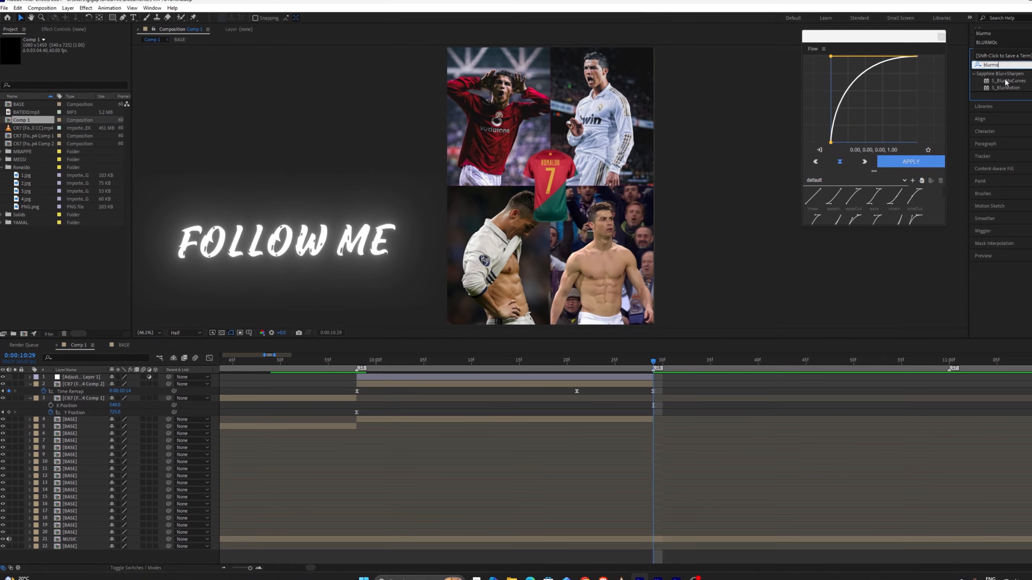
pyautogui.moveTo(1005, 82); pyautogui.dragTo(537, 378)
# Keyframe the S_BlurMoCurves Z Dist at 0:00:09:58, 0:00:10:21 and 0:00:10:29, setting the middle keyframe to 0.720.
pyautogui.click(359, 364)
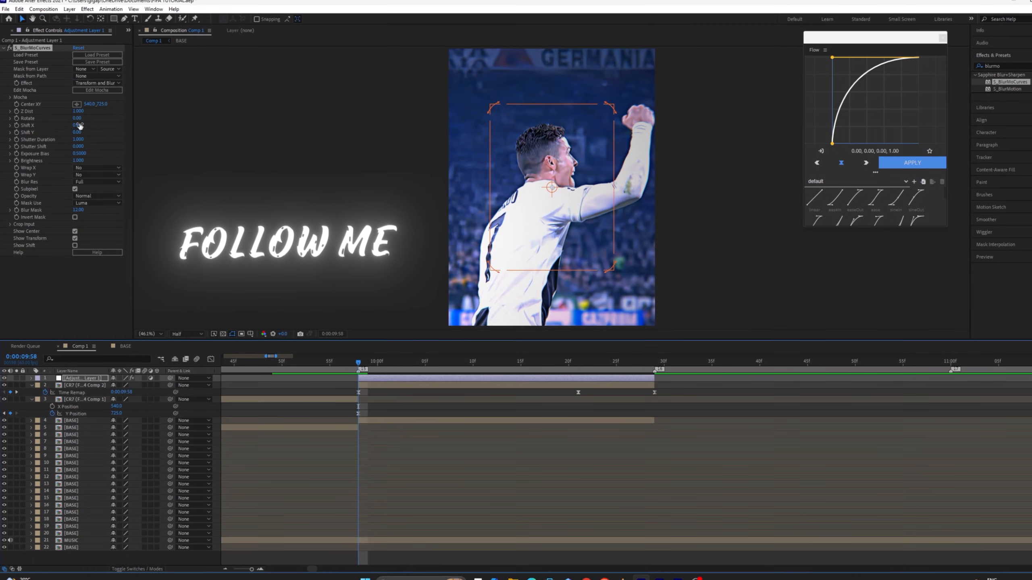
pyautogui.click(578, 365)
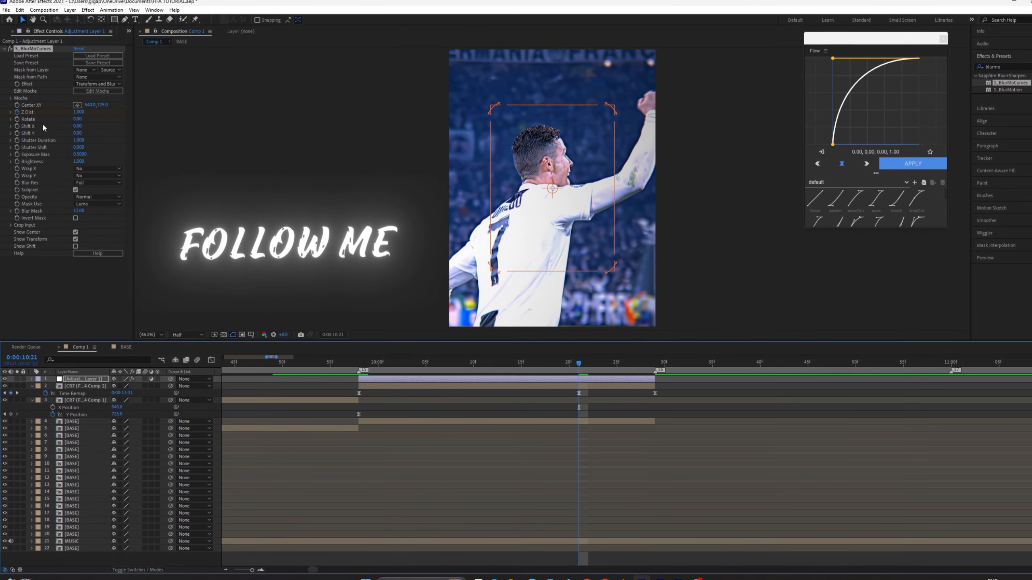
pyautogui.press('u')
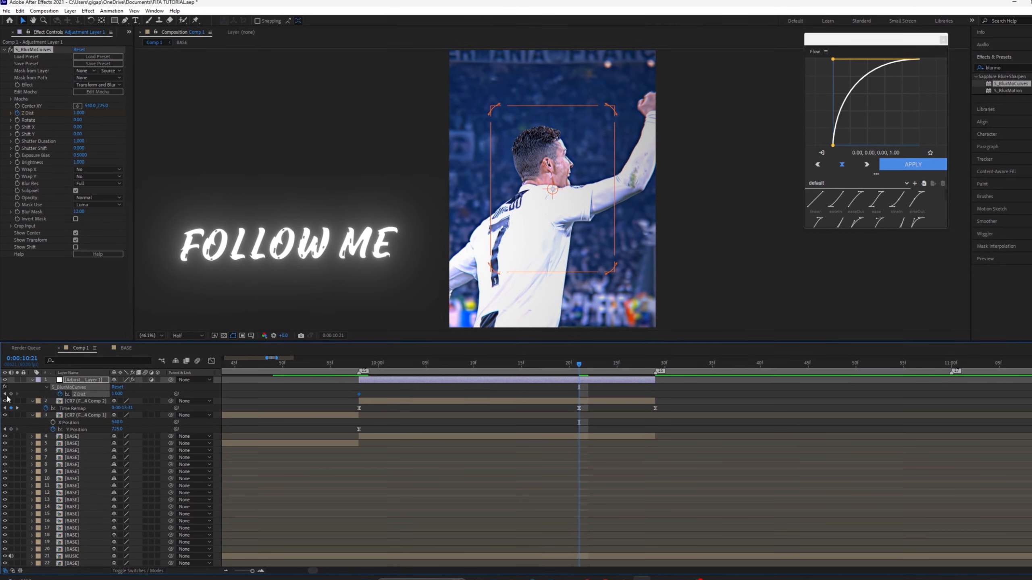
pyautogui.click(11, 394)
pyautogui.press('k')
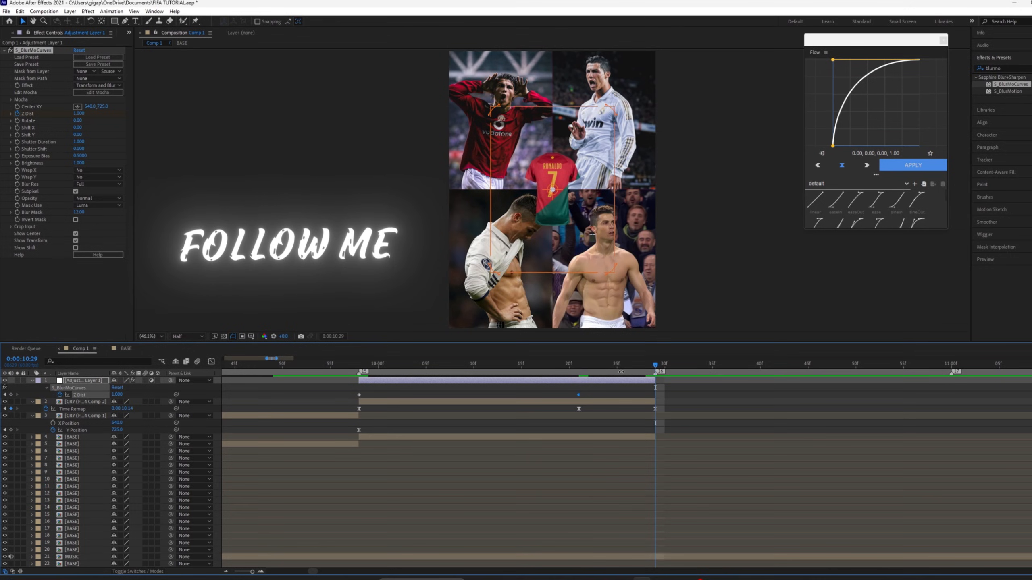
pyautogui.click(5, 395)
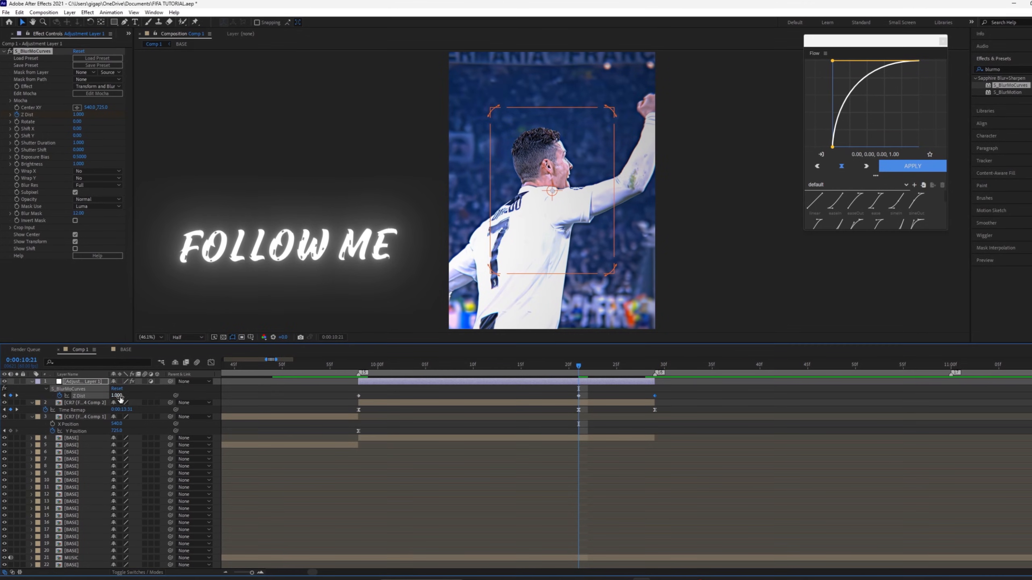
pyautogui.moveTo(118, 395); pyautogui.dragTo(110, 399)
# Easy-ease the three Z Dist keyframes, reshape their value curve for a fast start easing into the middle keyframe, and preview the motion.
pyautogui.moveTo(681, 392); pyautogui.dragTo(324, 399)
pyautogui.press('F9')
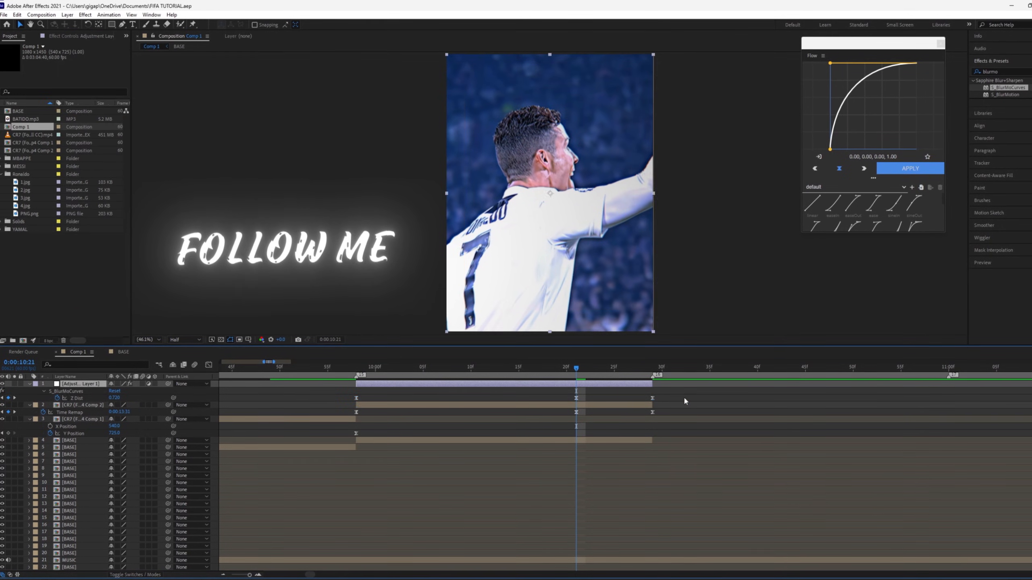
pyautogui.moveTo(684, 401); pyautogui.dragTo(401, 478)
pyautogui.click(208, 366)
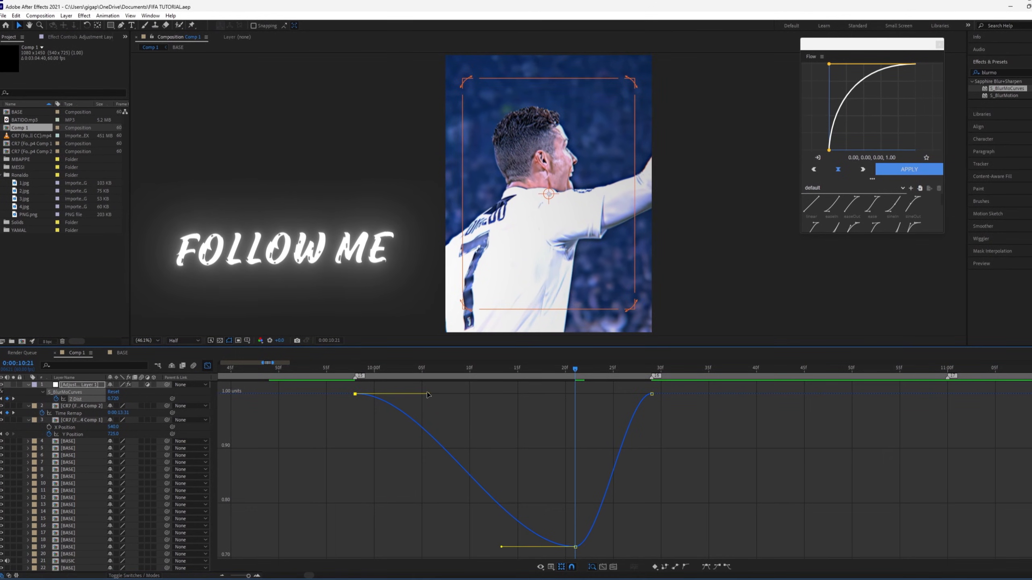
pyautogui.moveTo(424, 394); pyautogui.dragTo(333, 467)
pyautogui.moveTo(501, 547); pyautogui.dragTo(444, 548)
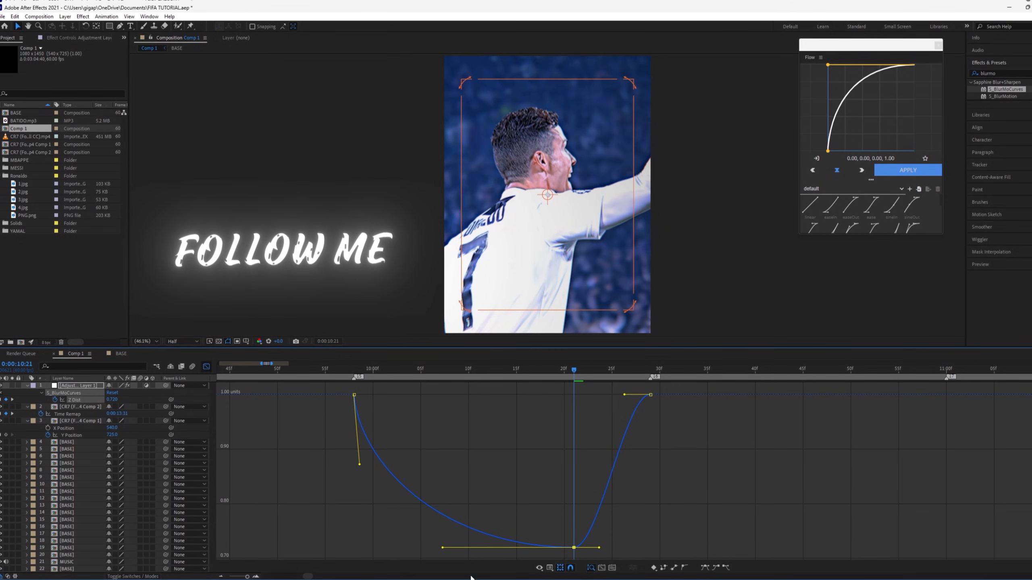
pyautogui.moveTo(598, 550); pyautogui.dragTo(624, 547)
pyautogui.press('-')
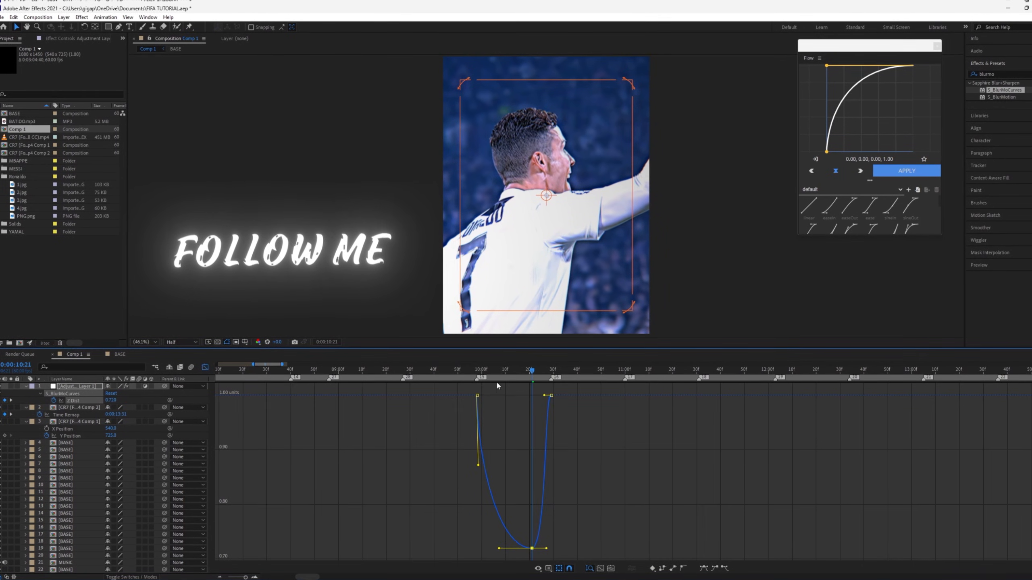
pyautogui.click(472, 376)
pyautogui.click(443, 376)
pyautogui.press('space')
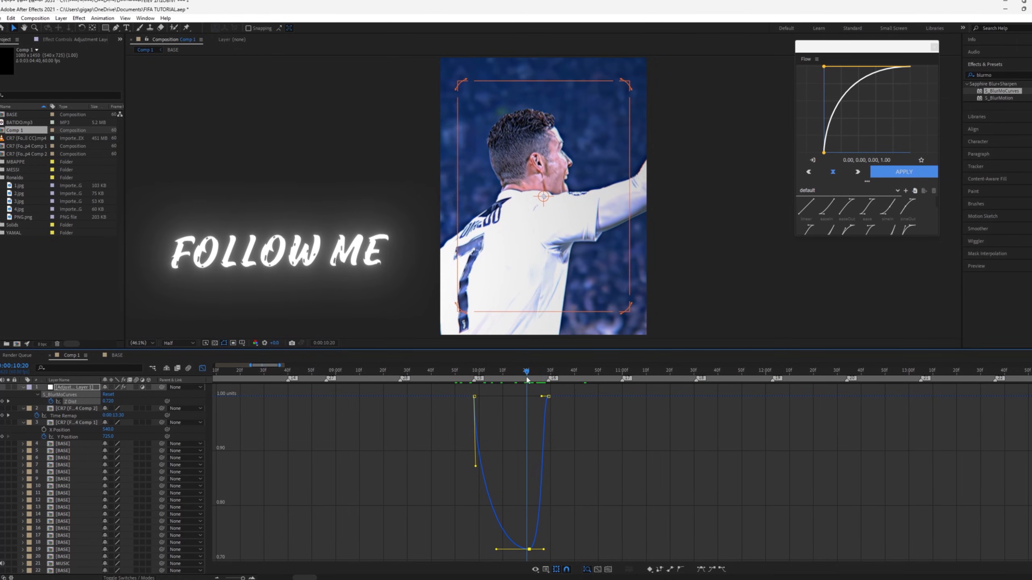
# Move the S_BlurMoCurves centre onto the player's head and check the zoom through to the end of the clip.
pyautogui.hotkey('shift', 'F3')
pyautogui.click(77, 40)
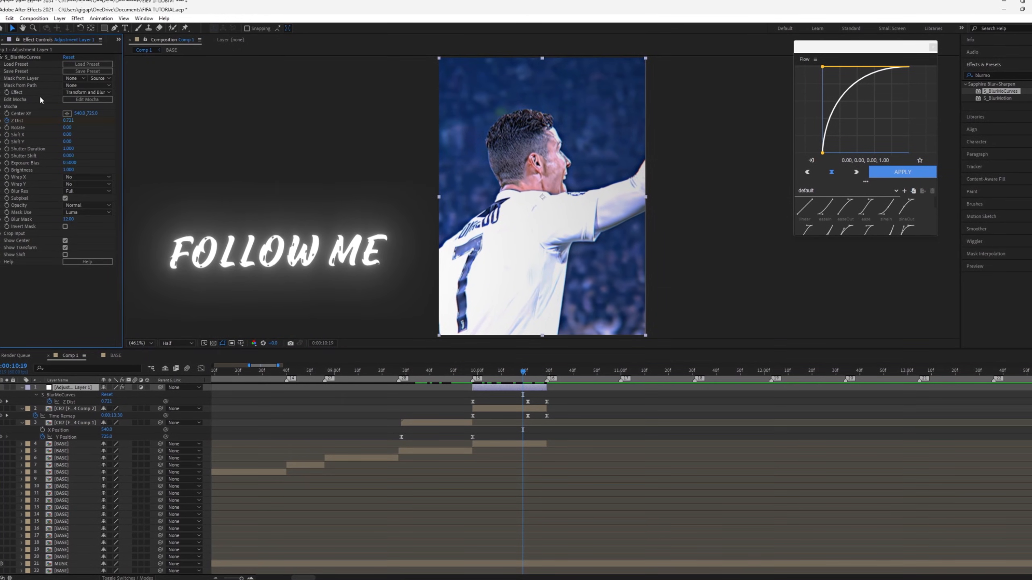
pyautogui.click(488, 372)
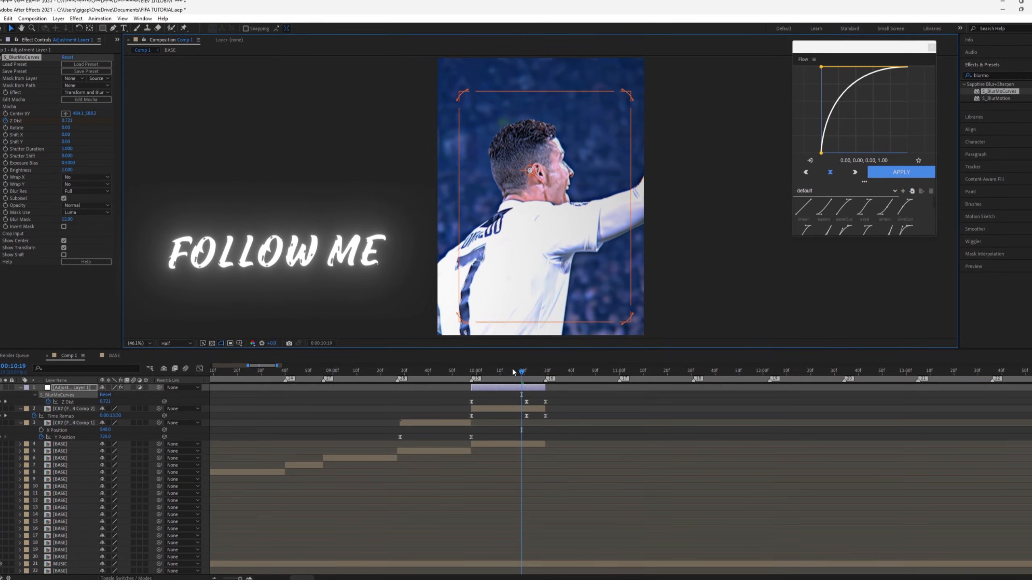
pyautogui.moveTo(489, 378); pyautogui.dragTo(546, 387)
pyautogui.scroll(-3, 566, 419)
pyautogui.scroll(5, 503, 496)
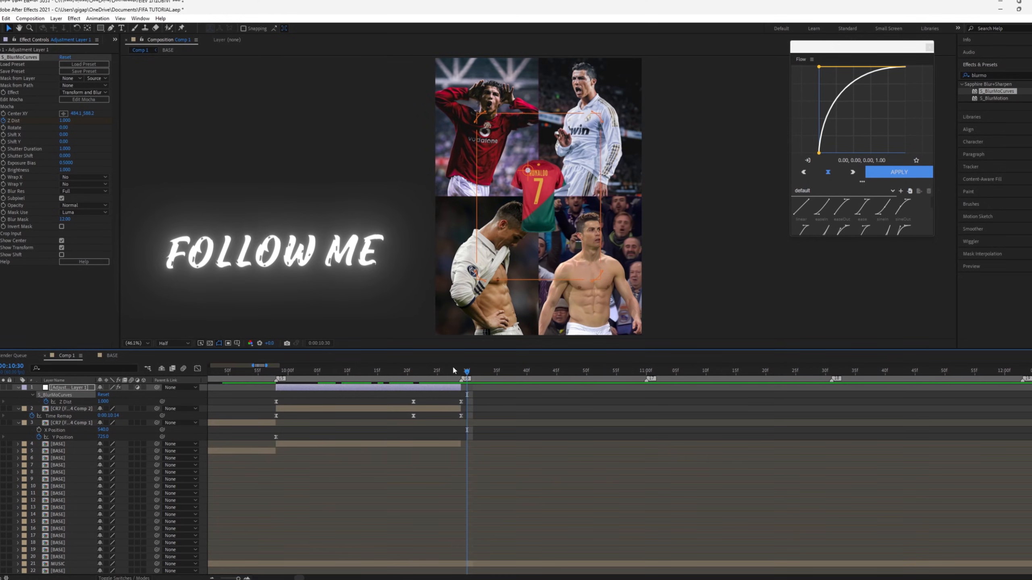
# Hide the MUSIC layer's video while keeping its audio, and review the whole edit in the timeline.
pyautogui.click(260, 563)
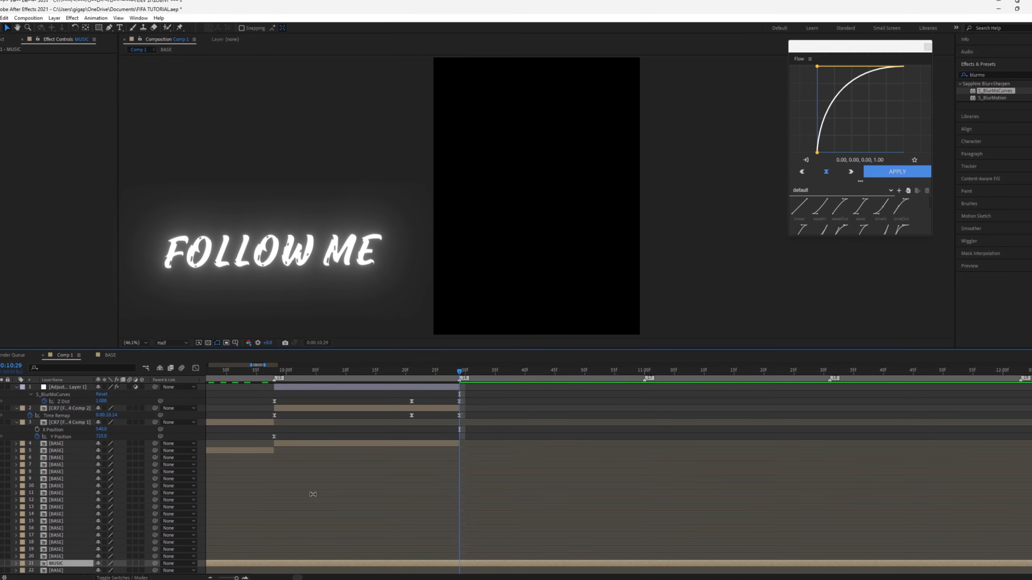
pyautogui.hotkey('ctrl', 'shift', 'd')
pyautogui.hotkey('ctrl', 'z')
pyautogui.press('-')
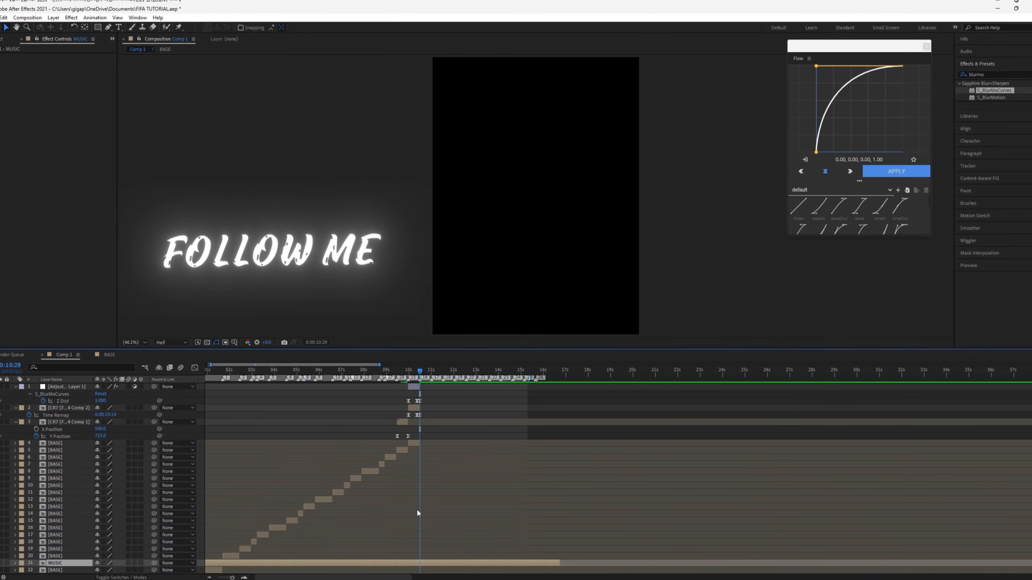
pyautogui.moveTo(210, 371); pyautogui.dragTo(446, 371)
pyautogui.press('=')
pyautogui.press('-')
pyautogui.press('-')
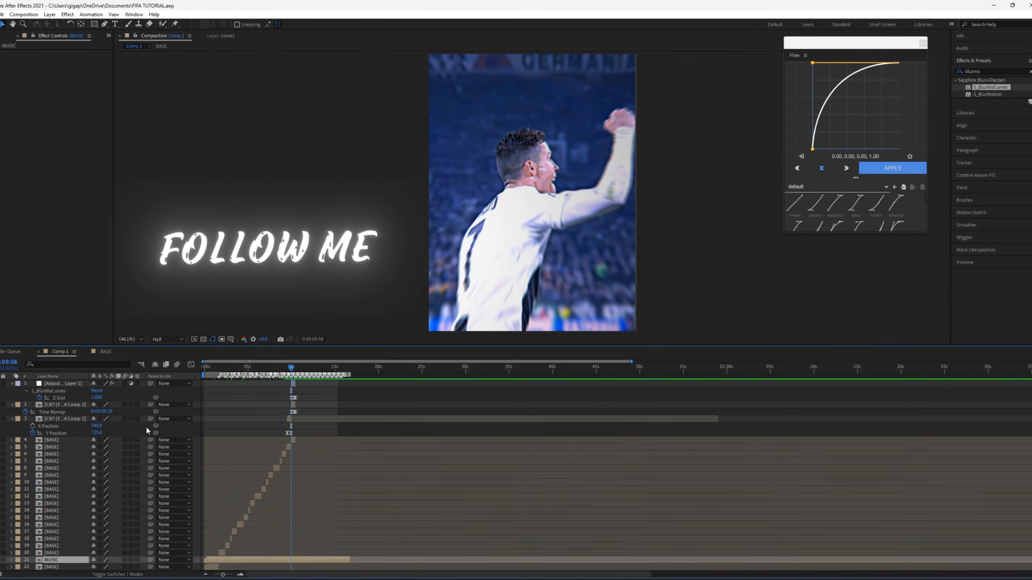
# Collapse the layer properties and add a new adjustment layer on top of all layers across the whole composition.
pyautogui.press('F2')
pyautogui.press('u')
pyautogui.rightClick(202, 394)
pyautogui.moveTo(243, 398)
pyautogui.click(342, 463)
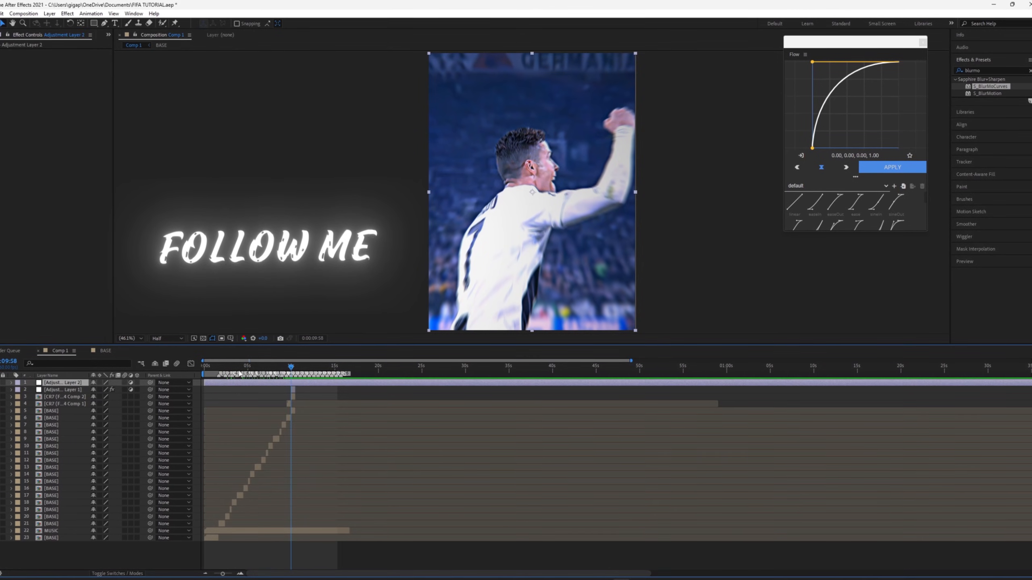
# Find the S_Flicker effect by searching "s_flicker" and apply it to the new top adjustment layer.
pyautogui.doubleClick(995, 71)
pyautogui.write('s_')
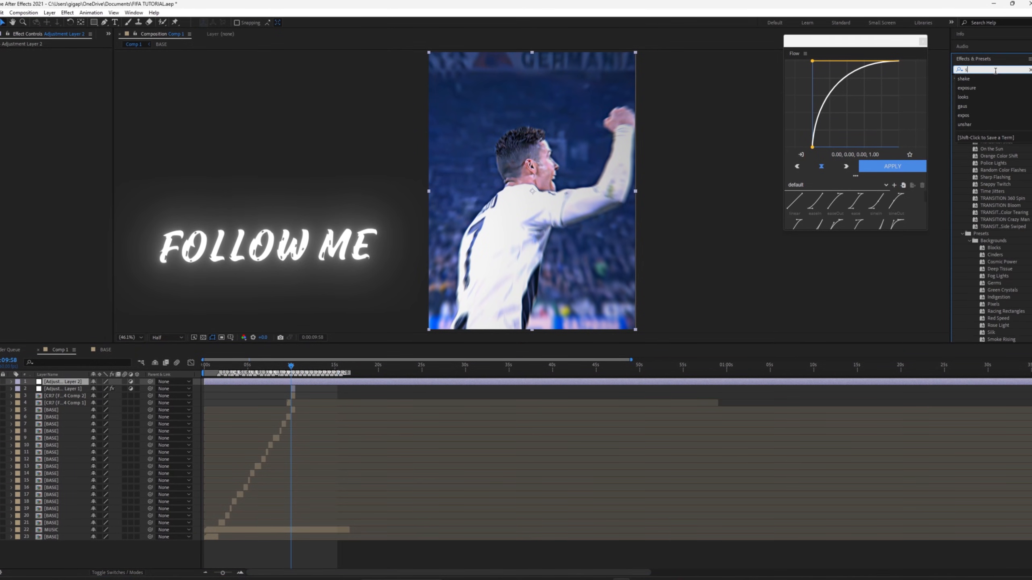
pyautogui.write('flicker')
pyautogui.moveTo(983, 84); pyautogui.dragTo(239, 344)
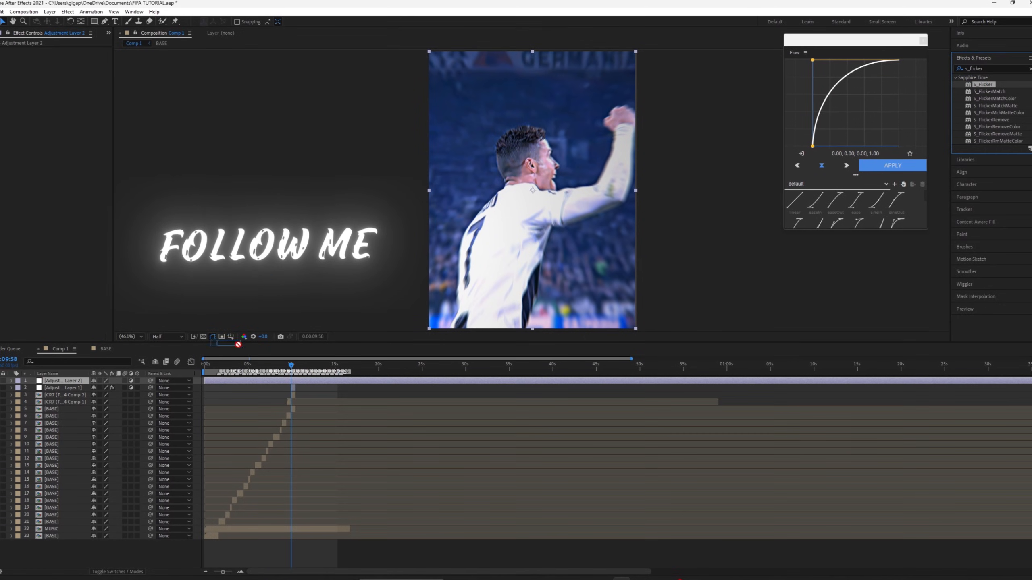
pyautogui.moveTo(227, 381); pyautogui.dragTo(226, 382)
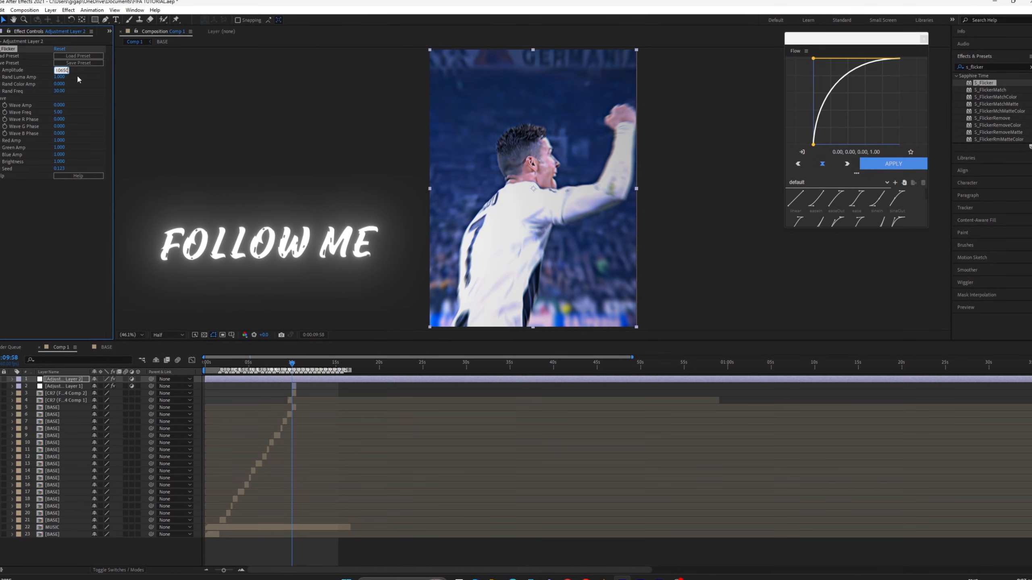
# Play back and review the BASE segments leading up to the first CR7 comp.
pyautogui.click(289, 361)
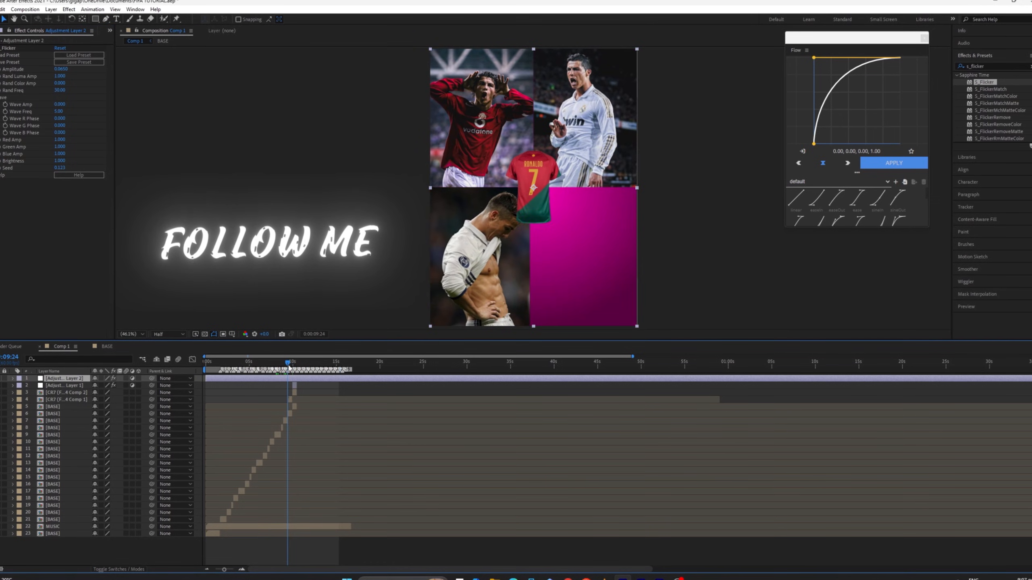
pyautogui.press('=')
pyautogui.press('=')
pyautogui.press('=')
pyautogui.moveTo(301, 366); pyautogui.dragTo(177, 366)
pyautogui.scroll(2, 297, 400)
pyautogui.click(297, 399)
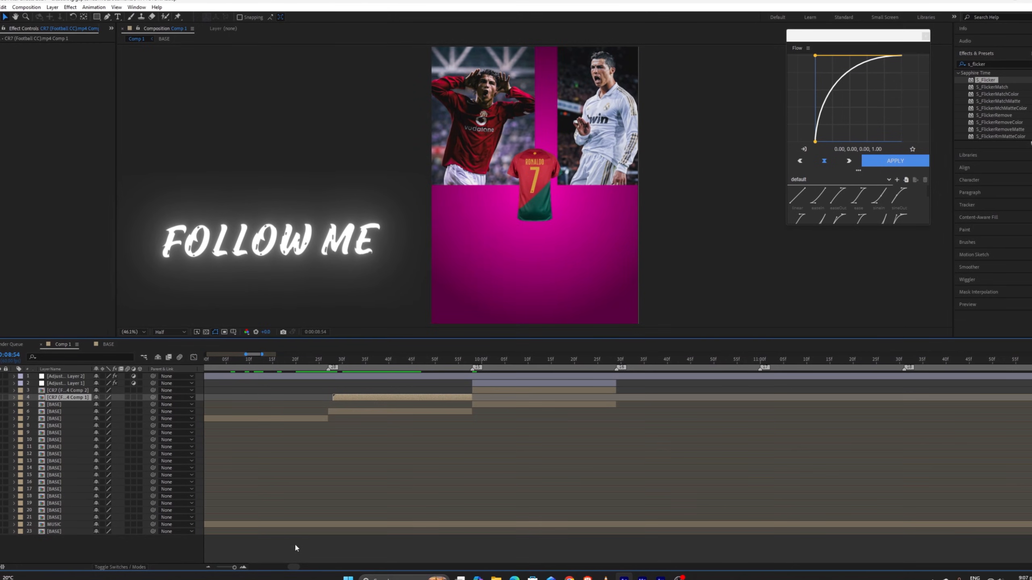
pyautogui.click(260, 362)
pyautogui.hscroll(-2, 334, 376)
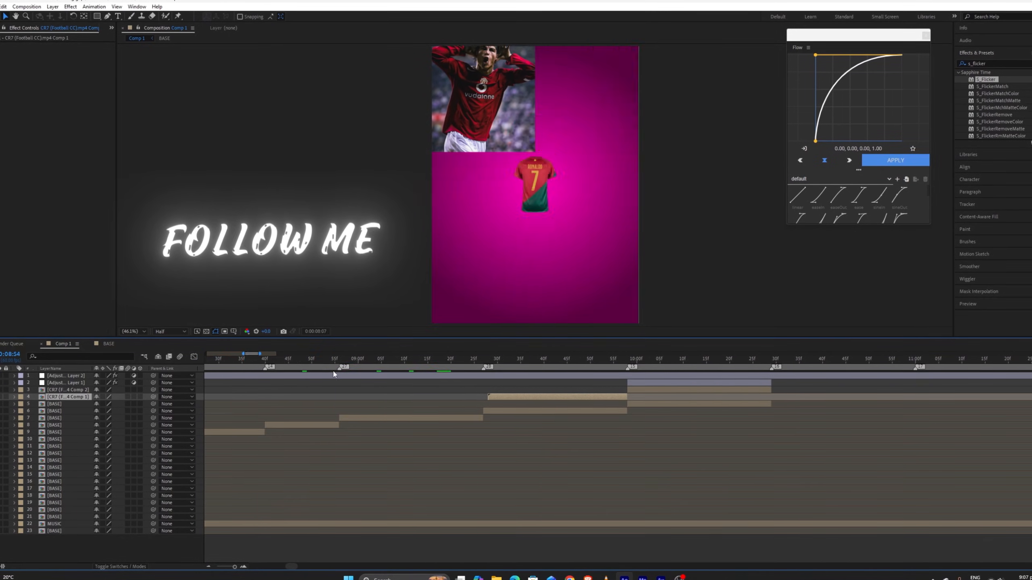
pyautogui.click(238, 362)
pyautogui.press('space')
# Add an adjustment layer below the flicker adjustment layer and trim it to span 0:00:08:56 to 0:00:09:28.
pyautogui.moveTo(357, 360); pyautogui.dragTo(340, 360)
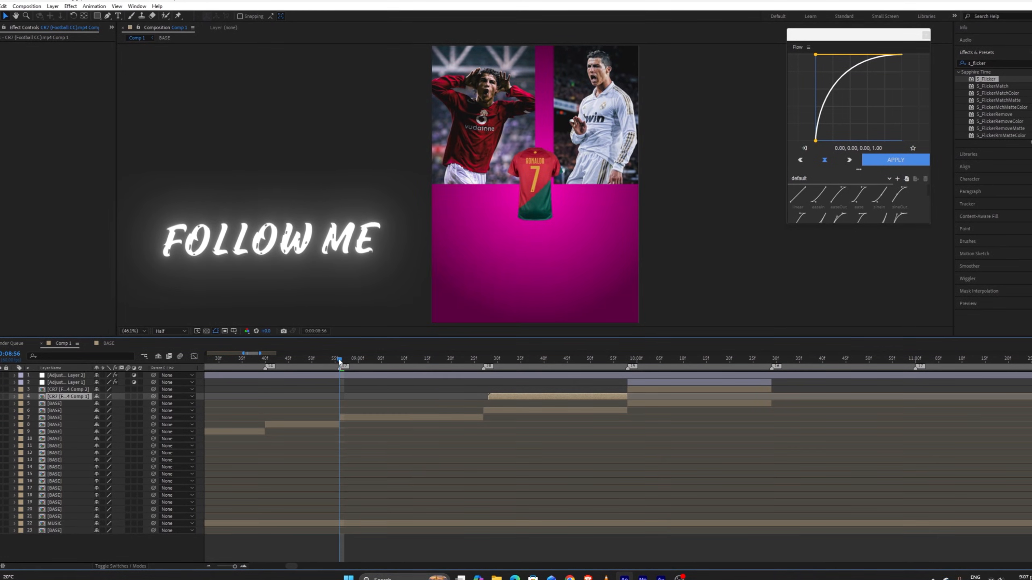
pyautogui.click(347, 418)
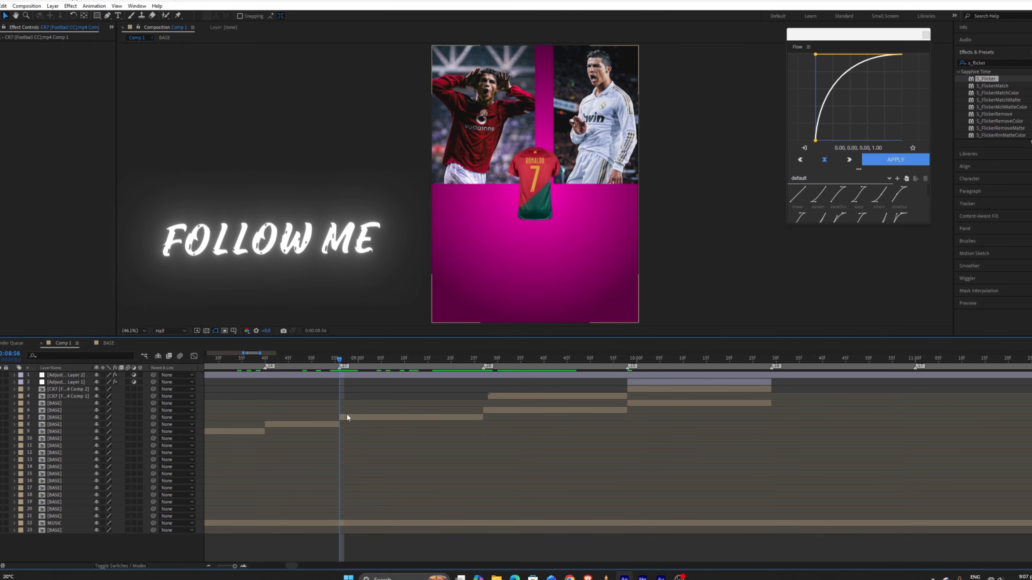
pyautogui.hotkey('ctrl', 'alt', 'y')
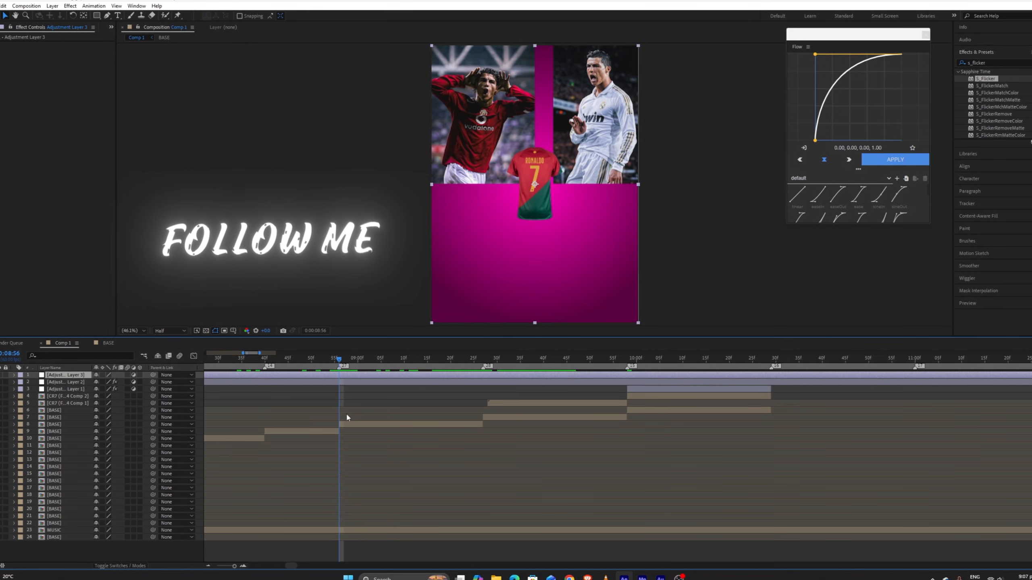
pyautogui.moveTo(72, 378); pyautogui.dragTo(73, 387)
pyautogui.hotkey('ctrl', 'shift', 'd')
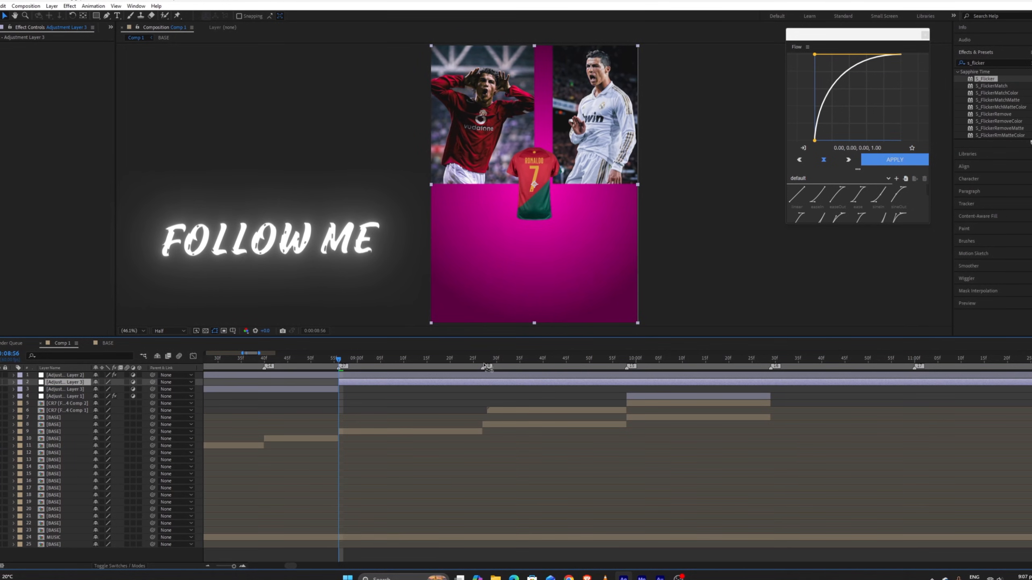
pyautogui.click(486, 363)
pyautogui.hotkey('ctrl', 'shift', 'd')
pyautogui.keyDown('ctrl'); pyautogui.click(329, 397); pyautogui.keyUp('ctrl')
pyautogui.press('Delete')
# Rename the trimmed adjustment layer Glitch.
pyautogui.click(397, 382)
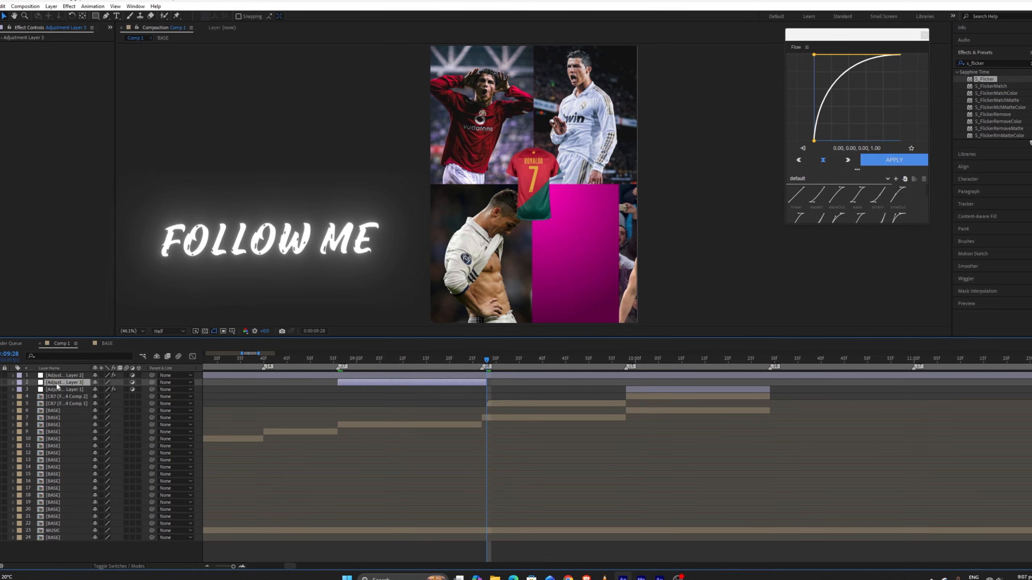
pyautogui.press('Return')
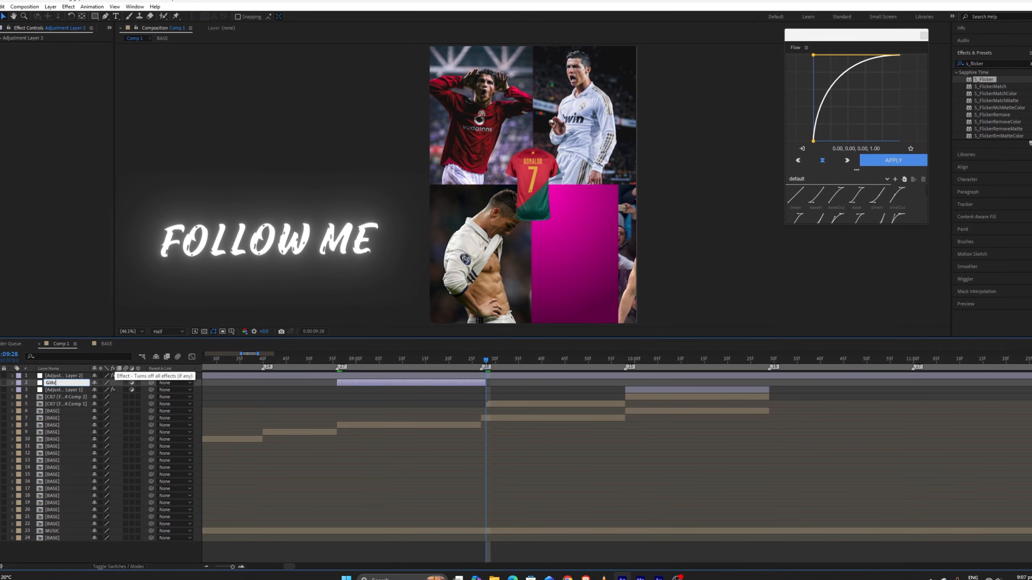
pyautogui.press('Return')
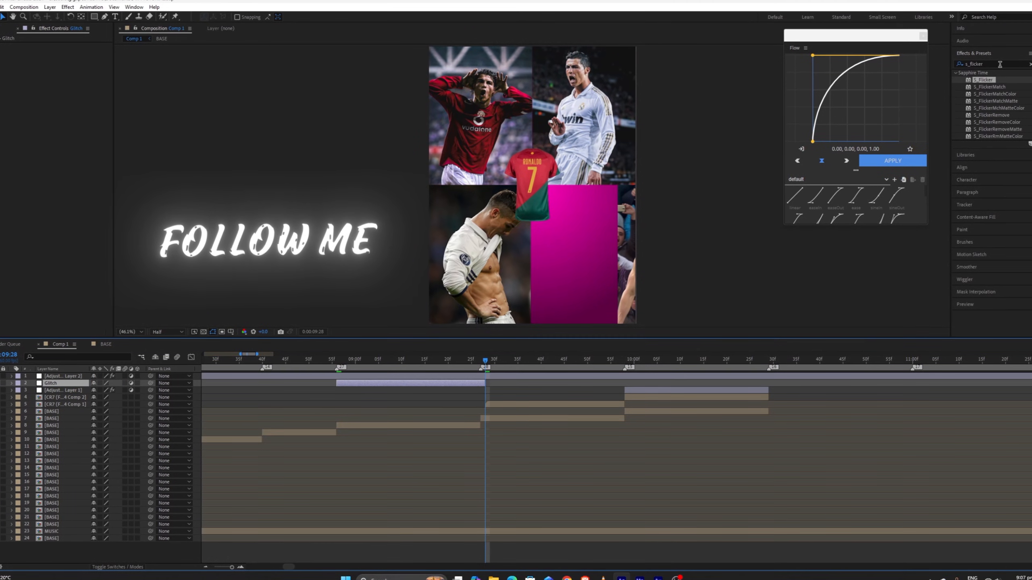
# Find the BCC Cross Glitch effect by searching "glitch" and apply it to the Glitch layer.
pyautogui.click(999, 64)
pyautogui.write('glitch')
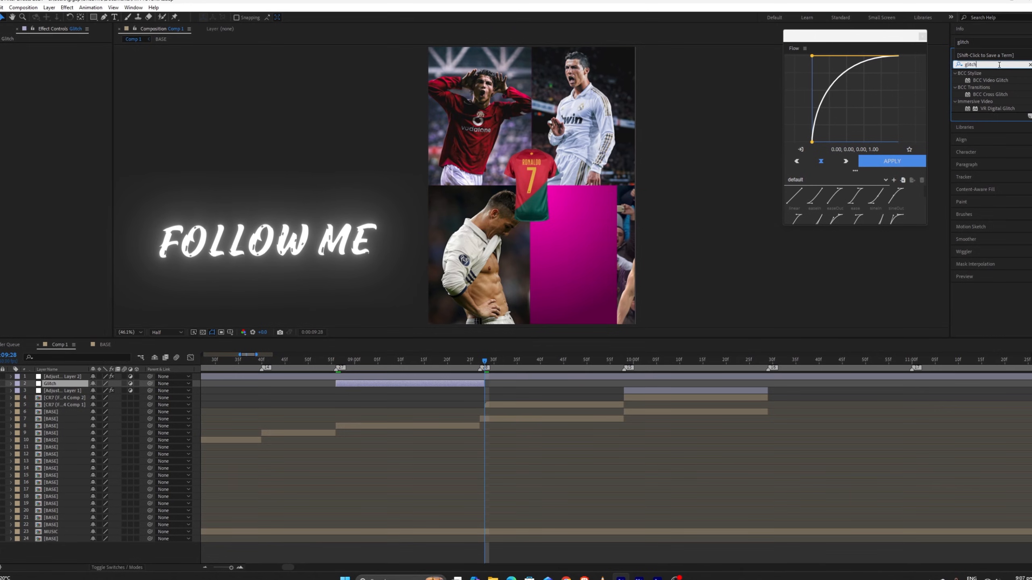
pyautogui.moveTo(990, 94); pyautogui.dragTo(840, 127)
pyautogui.moveTo(989, 97); pyautogui.dragTo(378, 385)
# At the start of the Glitch layer, set the BCC Cross Glitch intensity to 70 and change its animation mode.
pyautogui.click(335, 362)
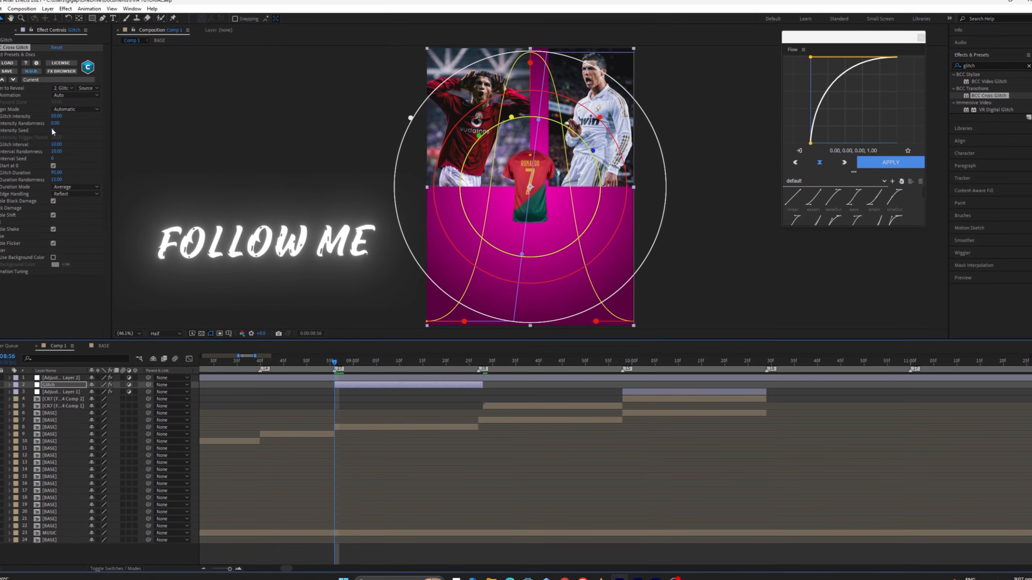
pyautogui.click(56, 116)
pyautogui.write('70')
pyautogui.press('Return')
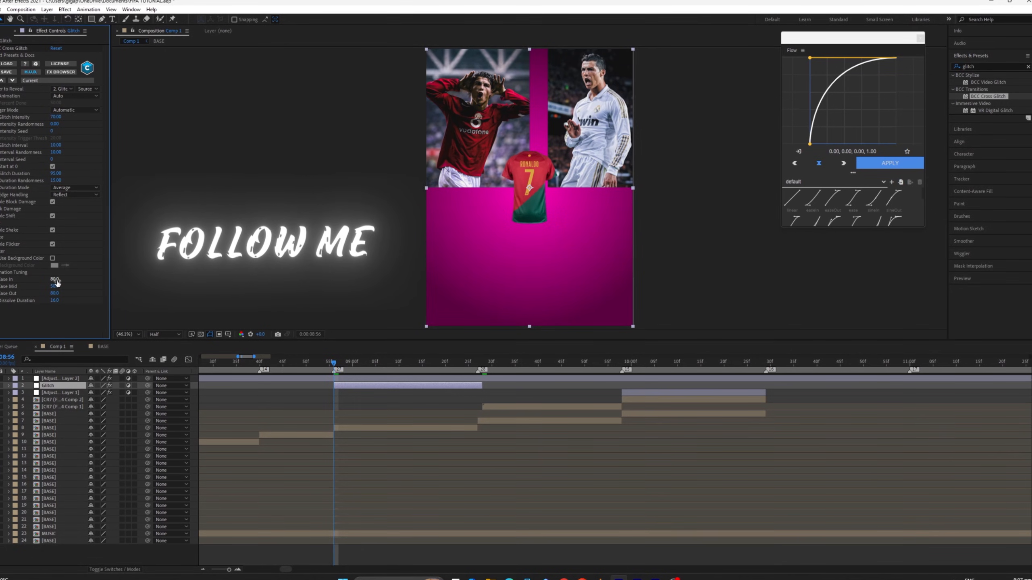
pyautogui.click(68, 98)
pyautogui.click(73, 115)
pyautogui.click(66, 89)
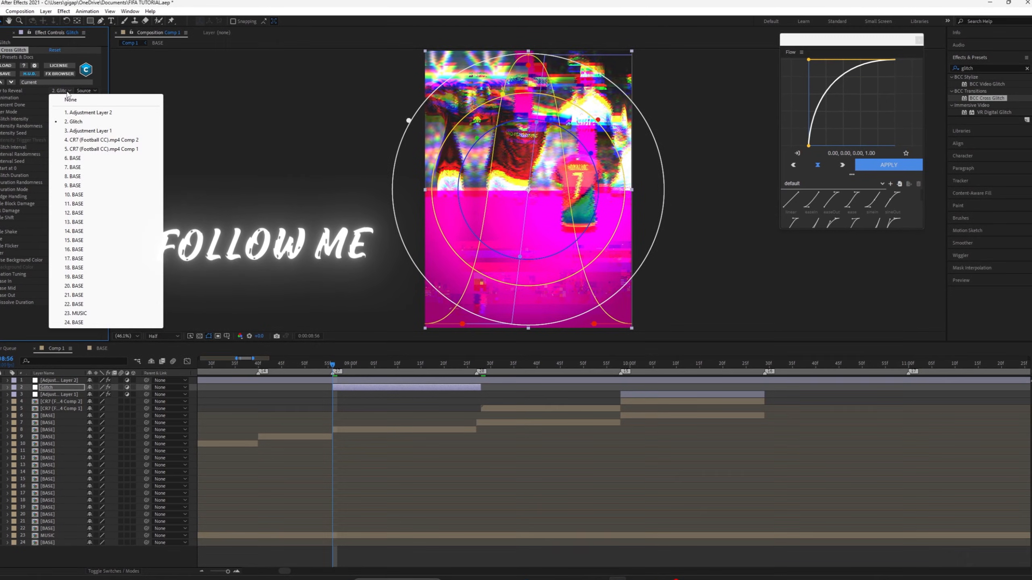
pyautogui.click(69, 90)
pyautogui.click(64, 91)
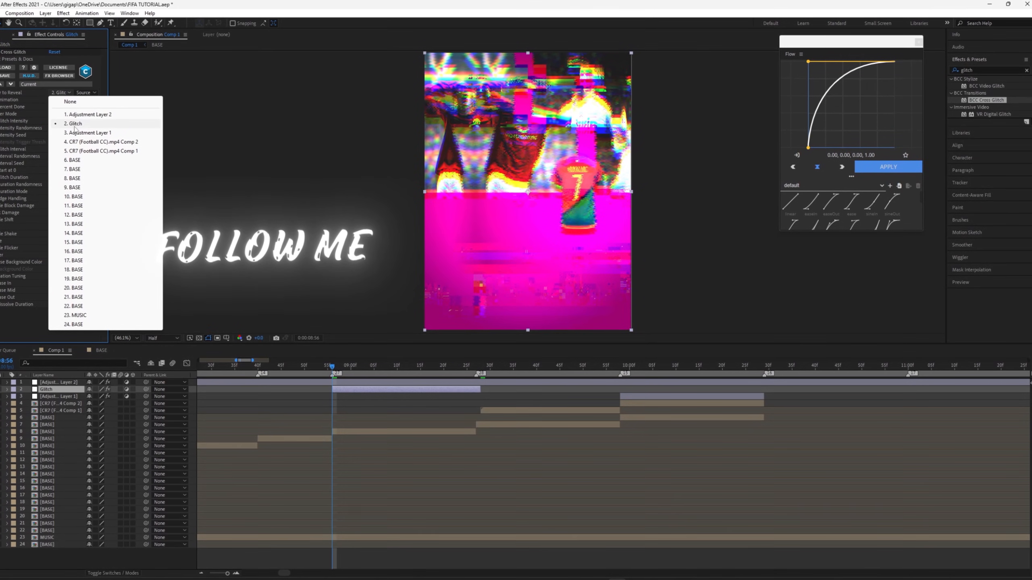
pyautogui.click(399, 451)
pyautogui.click(399, 452)
# Shift the Glitch layer to span about 0:00:09:05 to 0:00:09:43 and preview the result.
pyautogui.moveTo(336, 369); pyautogui.dragTo(468, 389)
pyautogui.moveTo(369, 391); pyautogui.dragTo(412, 392)
pyautogui.moveTo(522, 393); pyautogui.dragTo(555, 394)
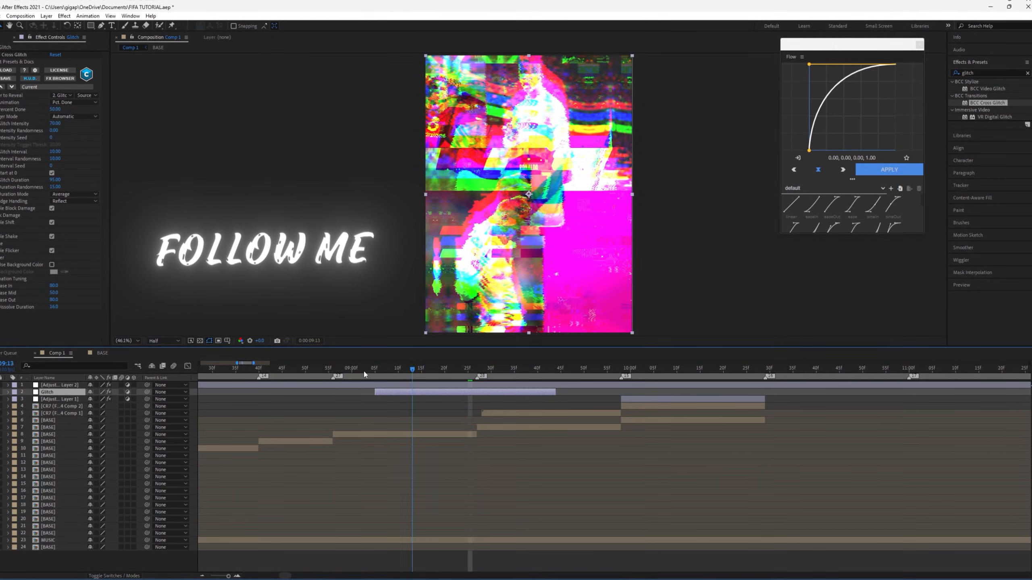
pyautogui.moveTo(364, 371); pyautogui.dragTo(339, 372)
pyautogui.press('space')
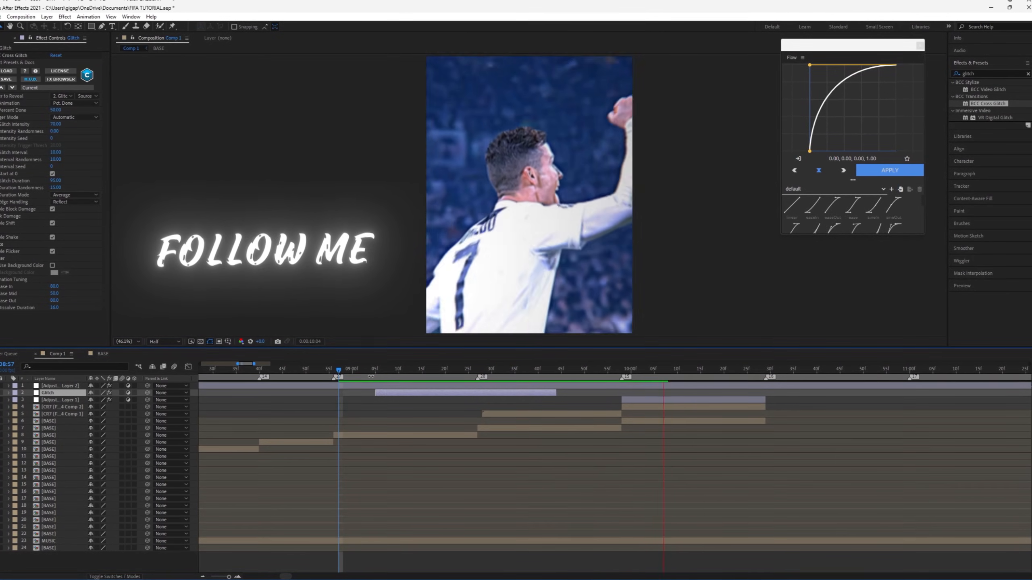
# Move the Glitch layer below both CR7 clip layers, extend its end to about 0:00:09:58 and preview it.
pyautogui.click(431, 375)
pyautogui.moveTo(77, 393); pyautogui.dragTo(72, 417)
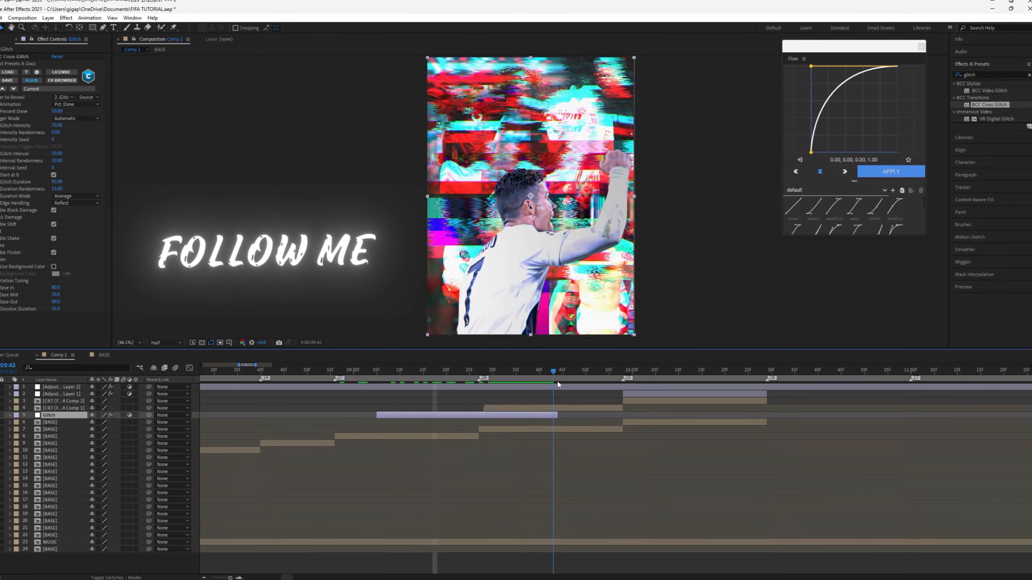
pyautogui.moveTo(527, 415); pyautogui.dragTo(592, 417)
pyautogui.moveTo(294, 372); pyautogui.dragTo(284, 372)
pyautogui.press('space')
pyautogui.press('space')
# Extend the start of the Glitch layer back to about 0:00:08:57 and play the section.
pyautogui.moveTo(444, 415); pyautogui.dragTo(341, 415)
pyautogui.moveTo(338, 373)
pyautogui.mouseDown()
pyautogui.moveTo(381, 375)
pyautogui.moveTo(250, 373)
pyautogui.mouseUp()
pyautogui.press('space')
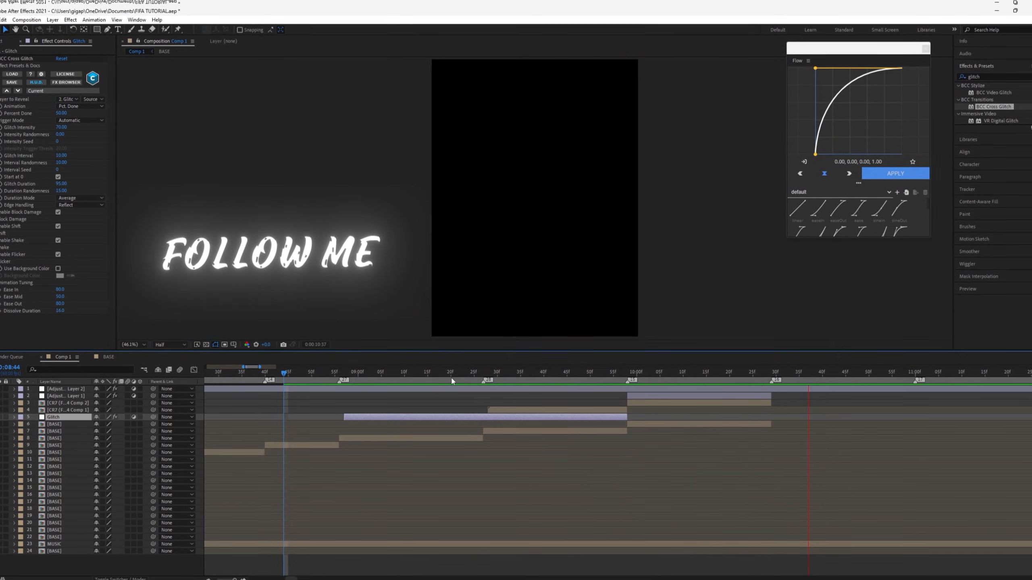
pyautogui.press('space')
# Select every layer in Comp 1 and precompose them into a single composition.
pyautogui.moveTo(366, 376); pyautogui.dragTo(629, 380)
pyautogui.scroll(-8, 414, 472)
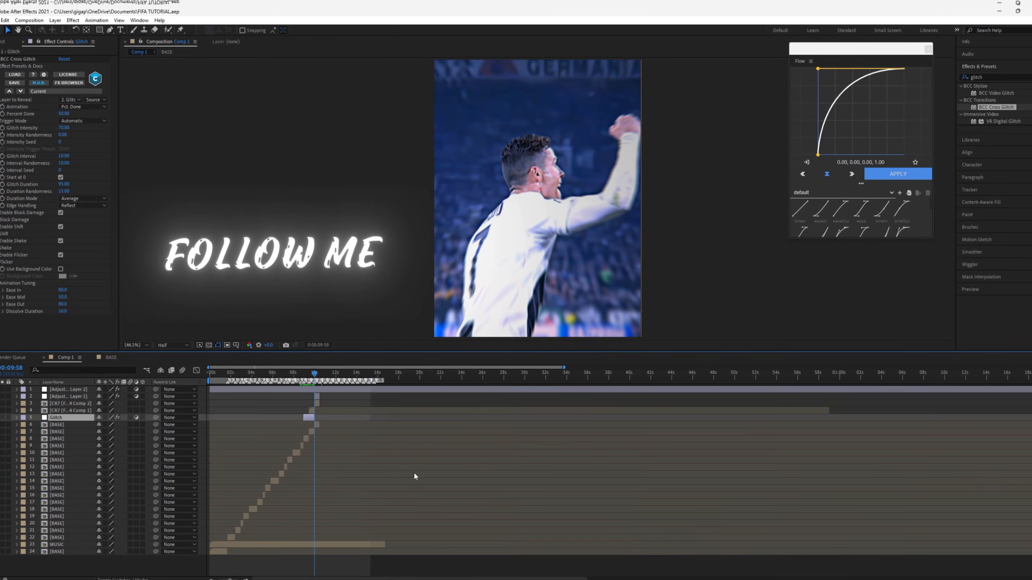
pyautogui.click(231, 438)
pyautogui.moveTo(204, 387); pyautogui.dragTo(68, 558)
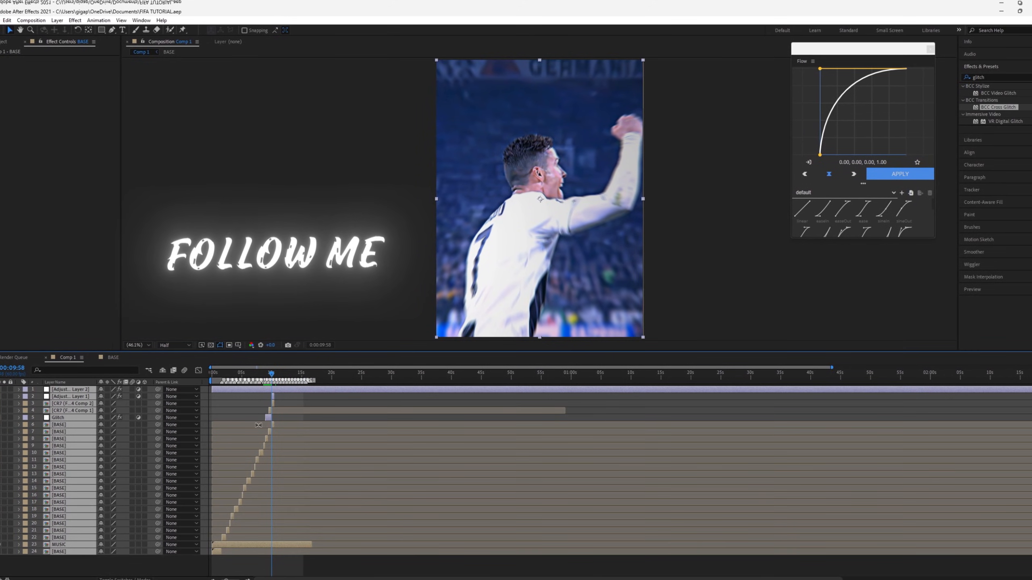
pyautogui.hotkey('ctrl', 'shift', 'c')
pyautogui.press('Return')
# Split the precomposed layer at every beat marker from 0:00:01:41 to just past 0:00:12:00, and save the project.
pyautogui.moveTo(248, 375); pyautogui.dragTo(224, 378)
pyautogui.scroll(8, 228, 390)
pyautogui.press('space')
pyautogui.scroll(-5, 439, 427)
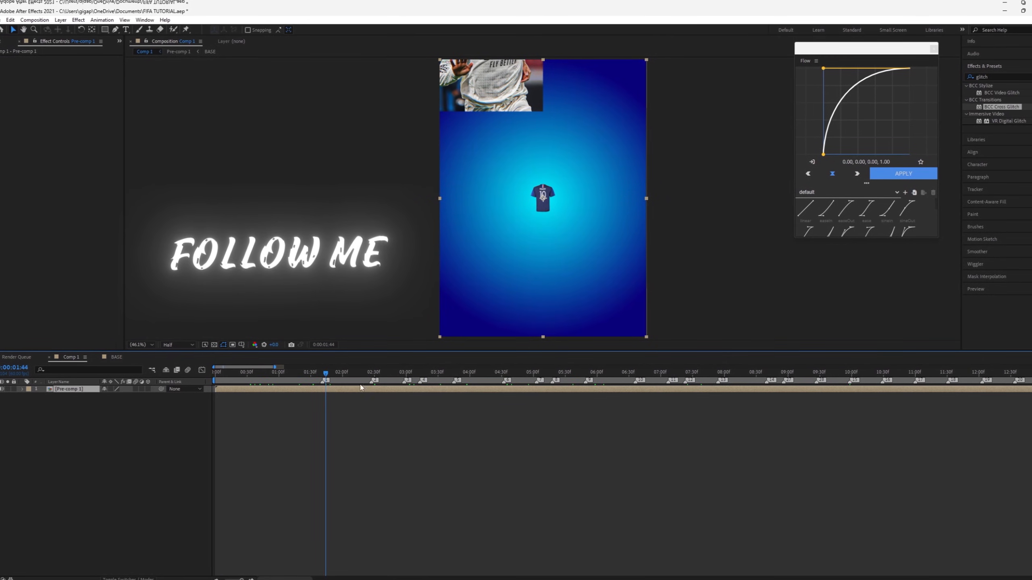
pyautogui.press('j')
pyautogui.hotkey('ctrl', 'shift', 'd')
pyautogui.press('k')
pyautogui.hotkey('ctrl', 'shift', 'd')
pyautogui.press('k')
pyautogui.hotkey('ctrl', 'shift', 'd')
pyautogui.press('k')
pyautogui.hotkey('ctrl', 'shift', 'd')
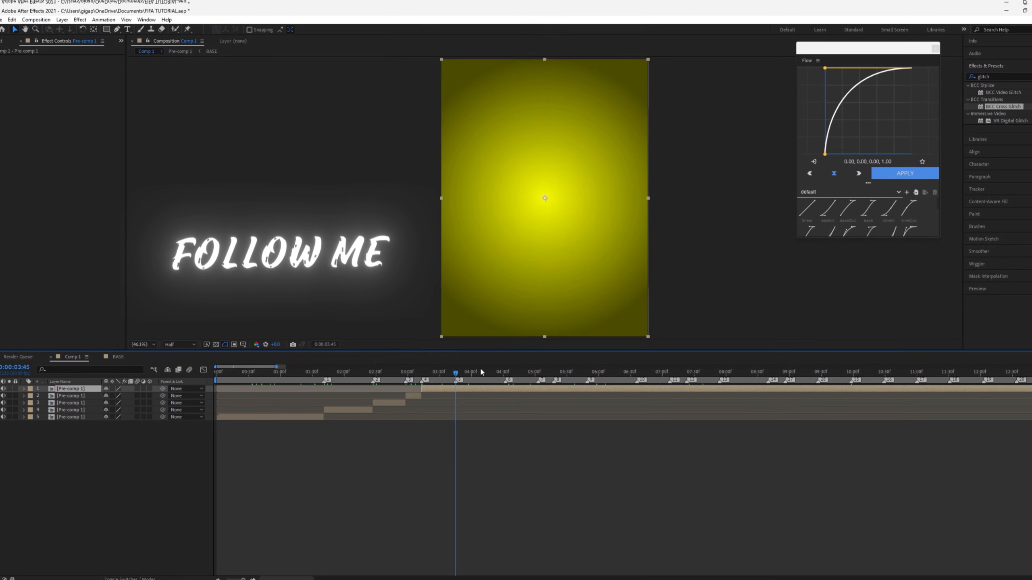
pyautogui.hotkey('ctrl', 'shift', 'd')
pyautogui.press('k')
pyautogui.hotkey('ctrl', 'shift', 'd')
pyautogui.press('k')
pyautogui.hotkey('ctrl', 'shift', 'd')
pyautogui.press('k')
pyautogui.hotkey('ctrl', 'shift', 'd')
pyautogui.press('k')
pyautogui.hotkey('ctrl', 'shift', 'd')
pyautogui.press('k')
pyautogui.hotkey('ctrl', 'shift', 'd')
pyautogui.press('k')
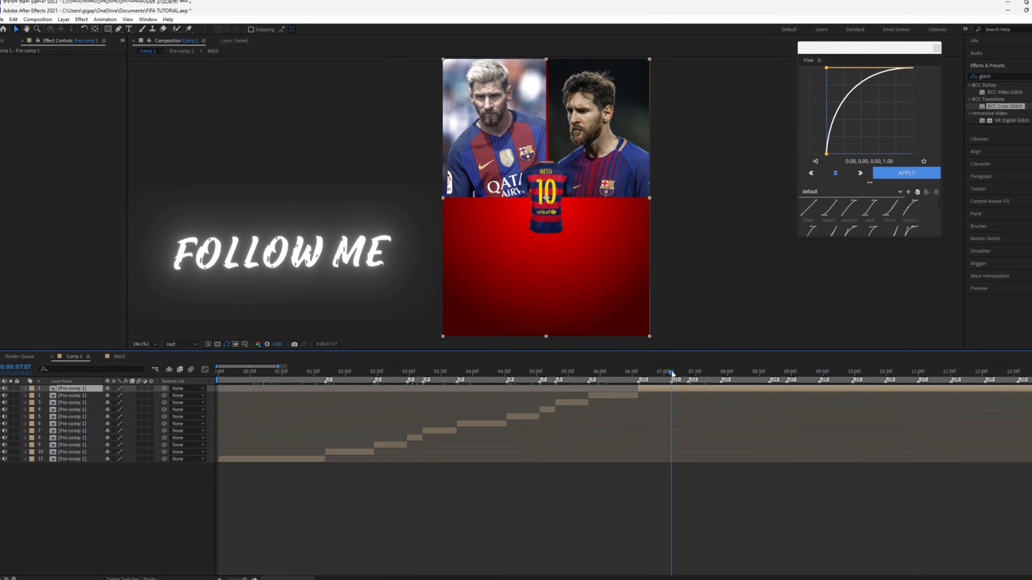
pyautogui.hotkey('ctrl', 'shift', 'd')
pyautogui.press('k')
pyautogui.hotkey('ctrl', 'shift', 'd')
pyautogui.press('k')
pyautogui.hotkey('ctrl', 'shift', 'd')
pyautogui.press('k')
pyautogui.hotkey('ctrl', 'shift', 'd')
pyautogui.press('k')
pyautogui.hotkey('ctrl', 'shift', 'd')
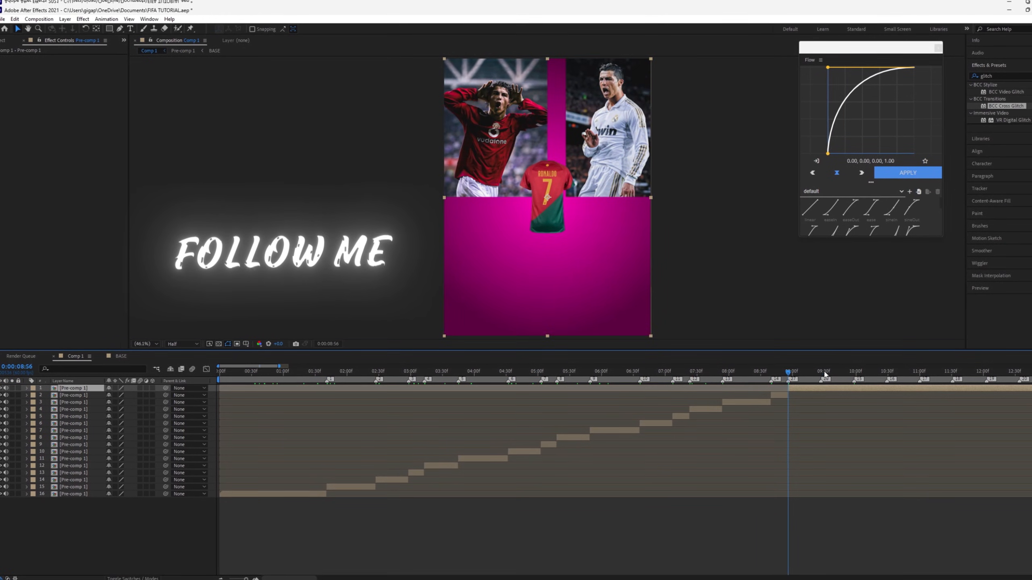
pyautogui.press('k')
pyautogui.hotkey('ctrl', 'shift', 'd')
pyautogui.press('k')
pyautogui.hotkey('ctrl', 'shift', 'd')
pyautogui.press('k')
pyautogui.hotkey('ctrl', 'shift', 'd')
pyautogui.press('k')
pyautogui.hotkey('ctrl', 'shift', 'd')
pyautogui.press('k')
pyautogui.hotkey('ctrl', 'shift', 'd')
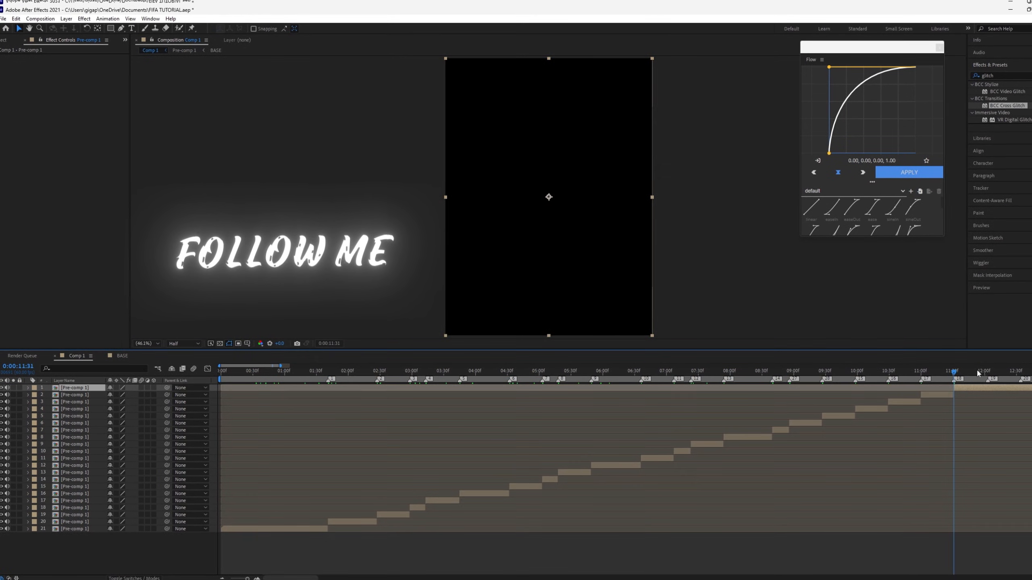
pyautogui.press('k')
pyautogui.hotkey('ctrl', 'shift', 'd')
pyautogui.moveTo(293, 458); pyautogui.dragTo(389, 469)
pyautogui.hotkey('ctrl', 's')
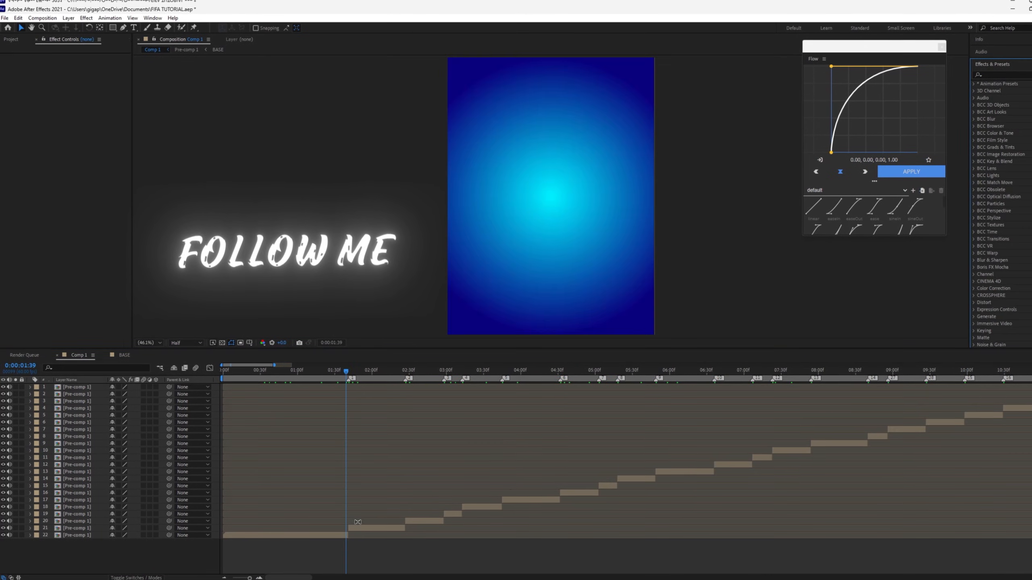
# Add an adjustment layer above the second precomp segment and trim its start to 0:00:01:39.
pyautogui.click(365, 528)
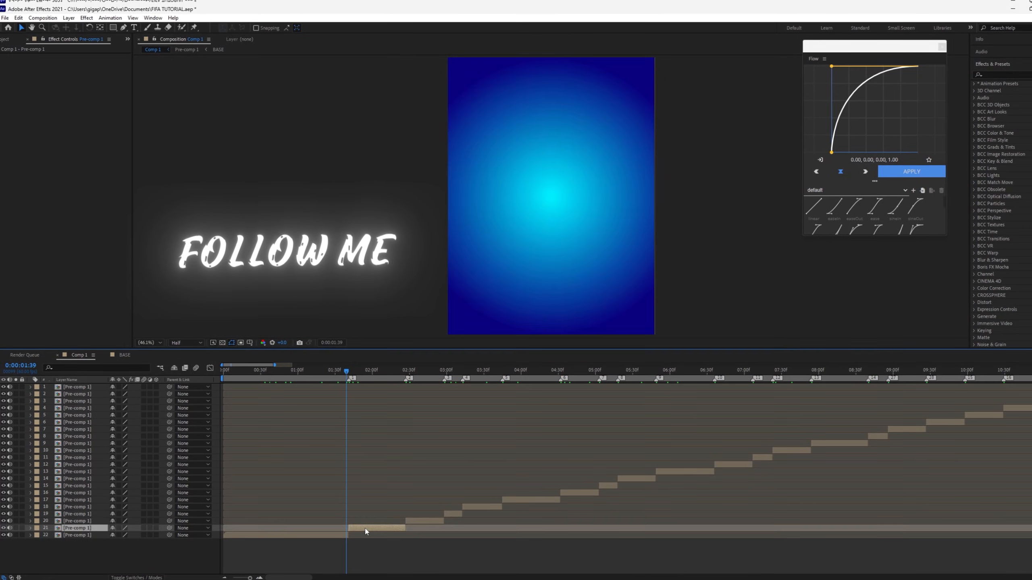
pyautogui.rightClick(234, 522)
pyautogui.click(384, 500)
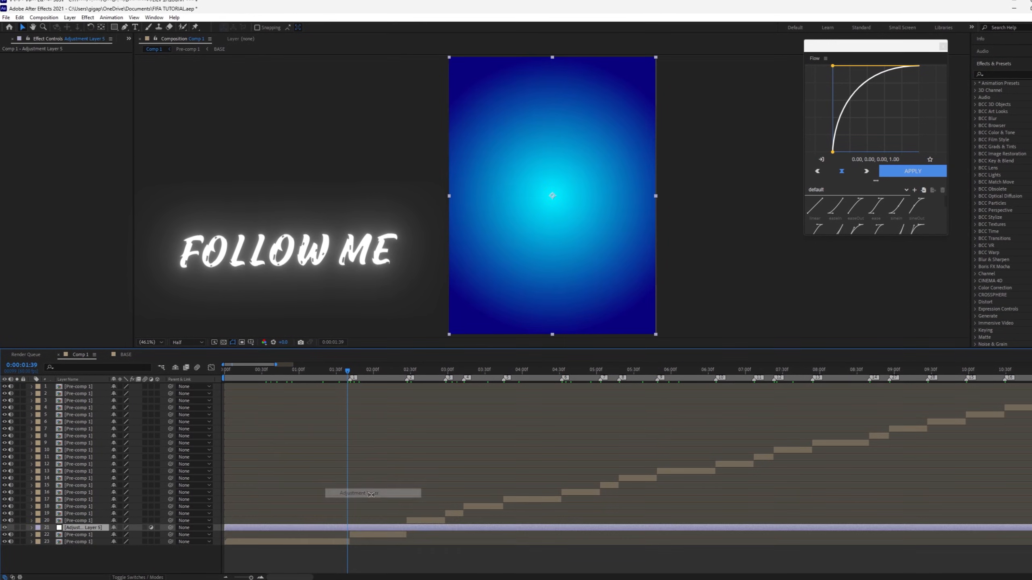
pyautogui.press(';')
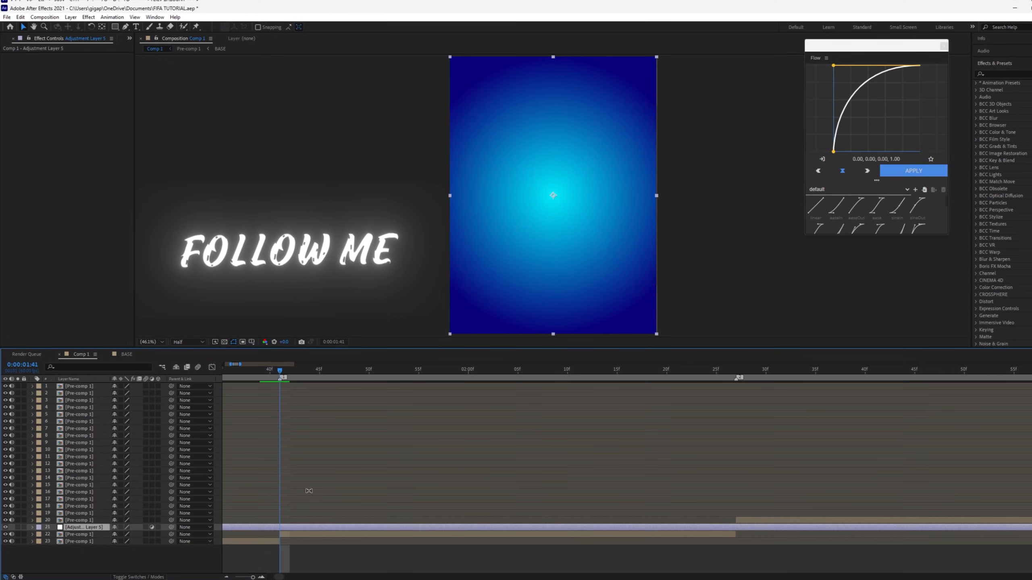
pyautogui.press('pageup')
pyautogui.press('pageup')
pyautogui.hotkey('ctrl', 'shift', 'd')
pyautogui.click(249, 535)
pyautogui.press('Delete')
# Search the effects for "twitch" and apply the Video Copilot Twitch effect to the new adjustment layer.
pyautogui.click(985, 74)
pyautogui.write('twitch')
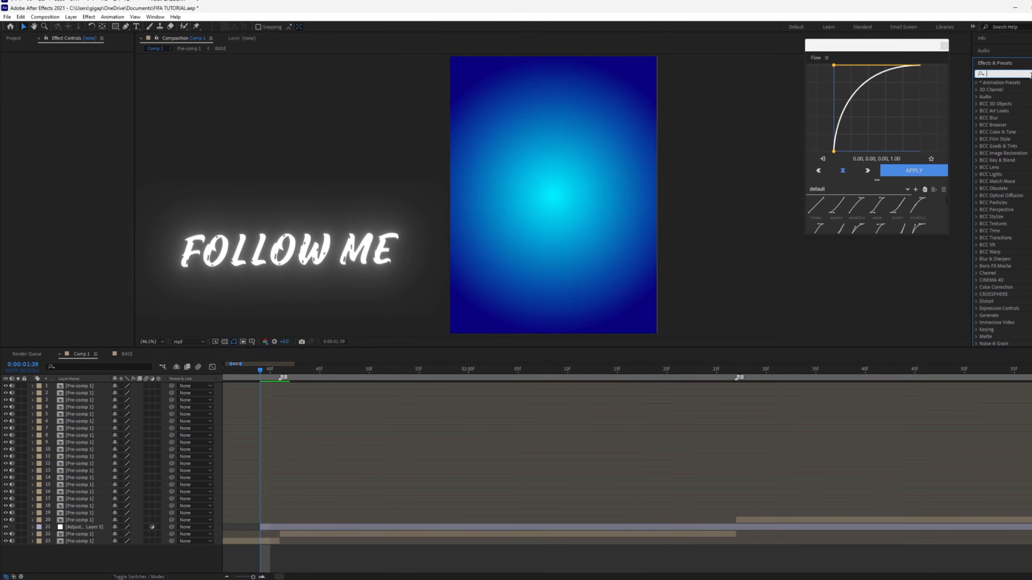
pyautogui.moveTo(997, 112); pyautogui.dragTo(277, 528)
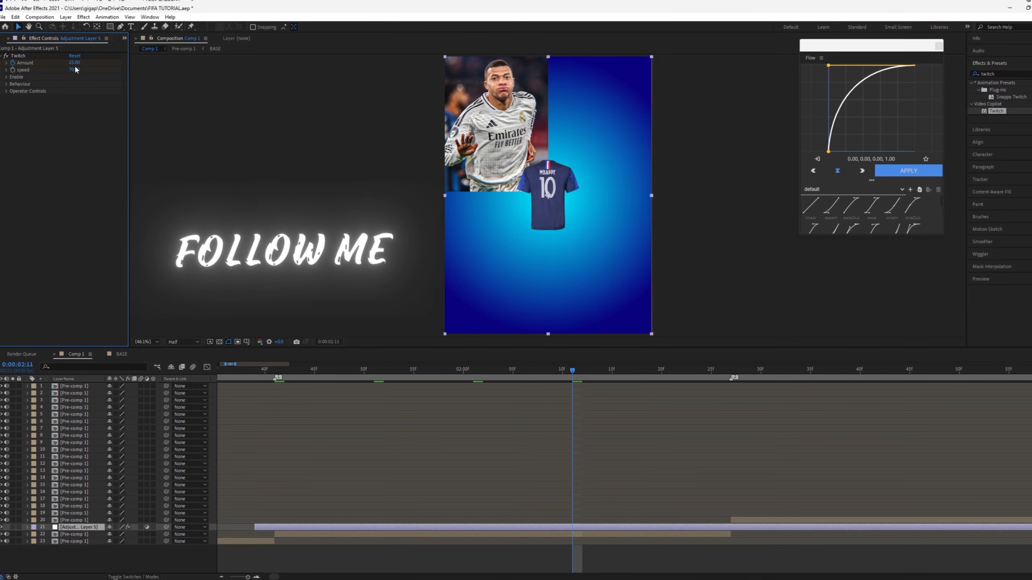
# Trim the end of the Twitch adjustment layer to 0:00:02:11.
pyautogui.click(599, 528)
pyautogui.hotkey('ctrl', 'shift', 'd')
pyautogui.press('Delete')
pyautogui.click(540, 527)
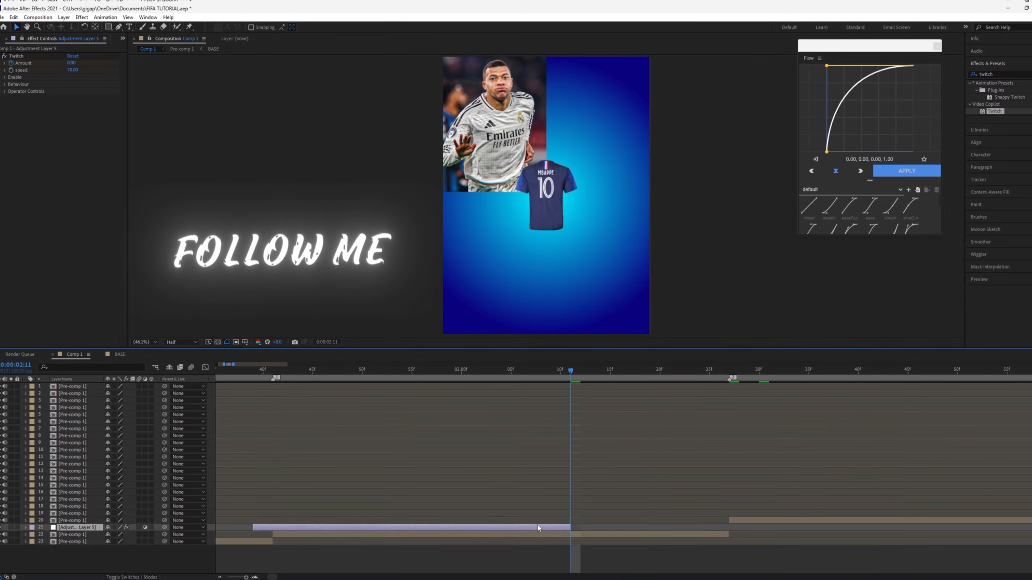
# Reveal the Twitch Amount keyframes, enable Blur, Light and Slide, set the slide amount to 100 and preview.
pyautogui.press('u')
pyautogui.click(4, 77)
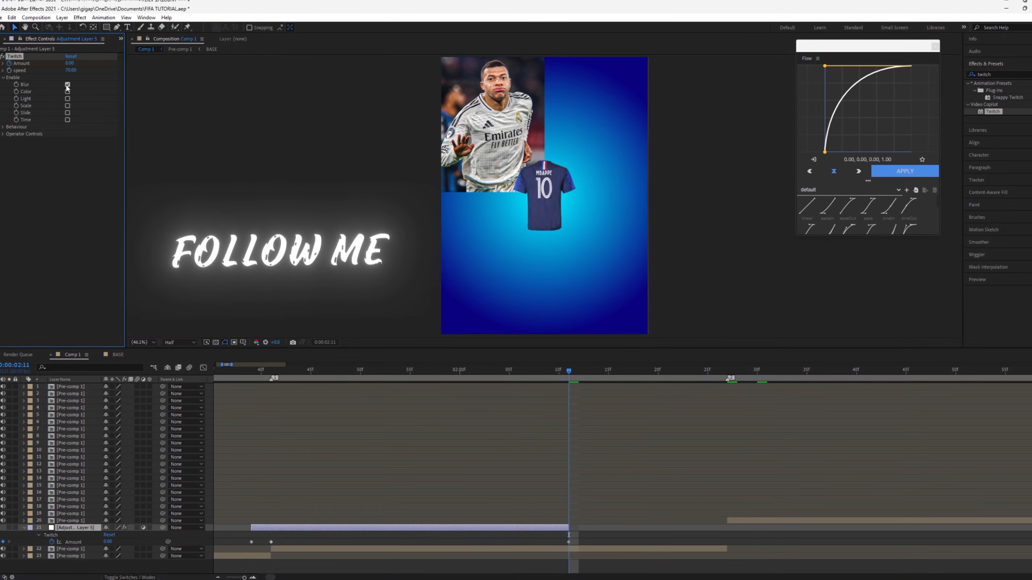
pyautogui.click(8, 169)
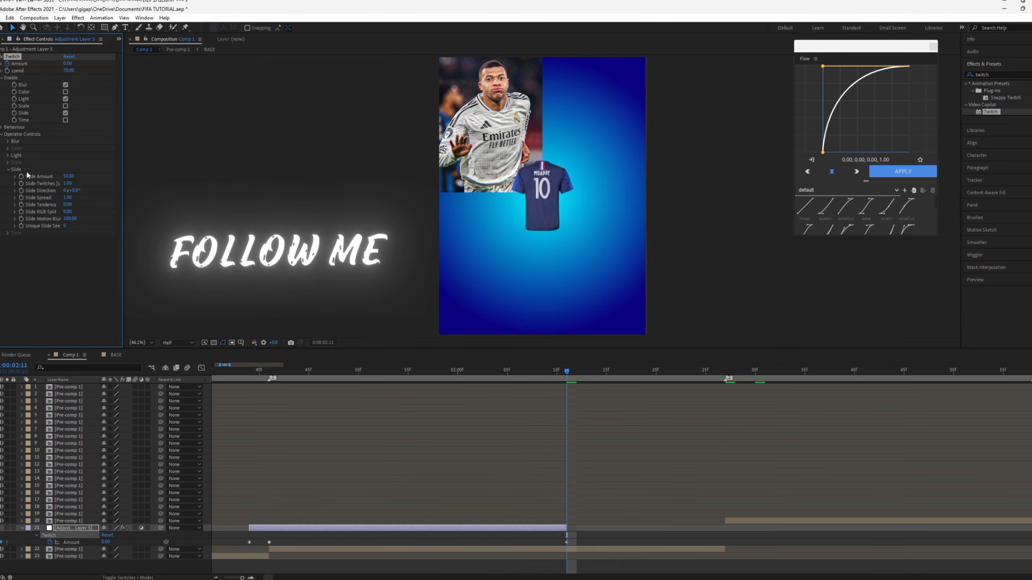
pyautogui.press('space')
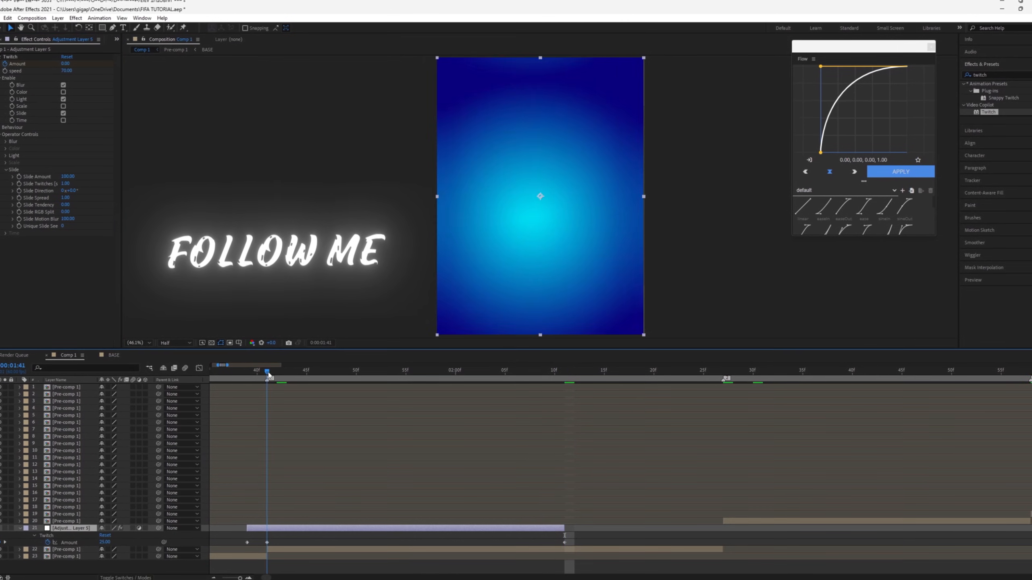
# Ease the three Twitch Amount keyframes, shape a steep falloff after the peak in the value graph and preview it.
pyautogui.moveTo(590, 536); pyautogui.dragTo(244, 544)
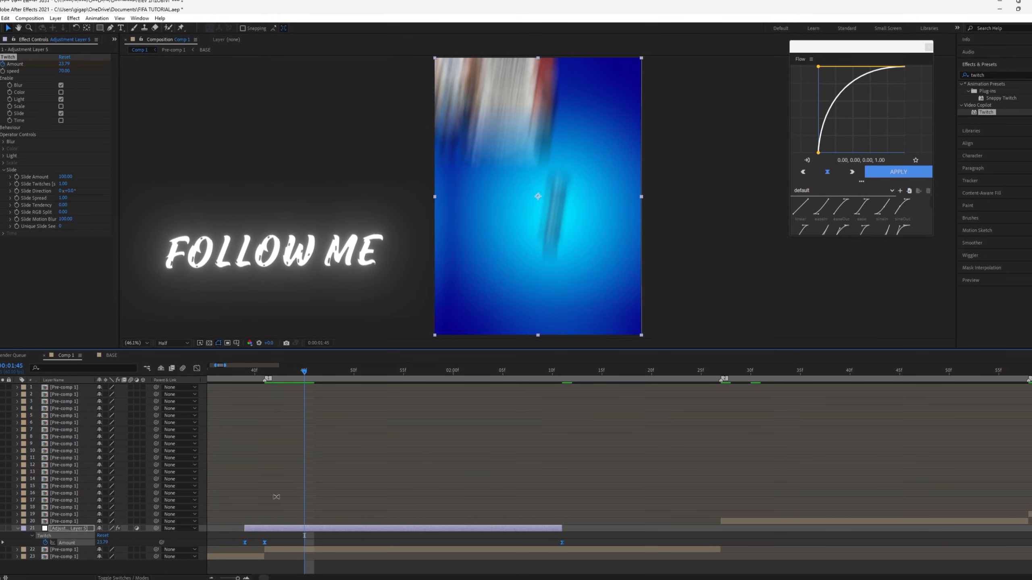
pyautogui.hotkey('shift', 'F3')
pyautogui.moveTo(344, 501); pyautogui.dragTo(388, 551)
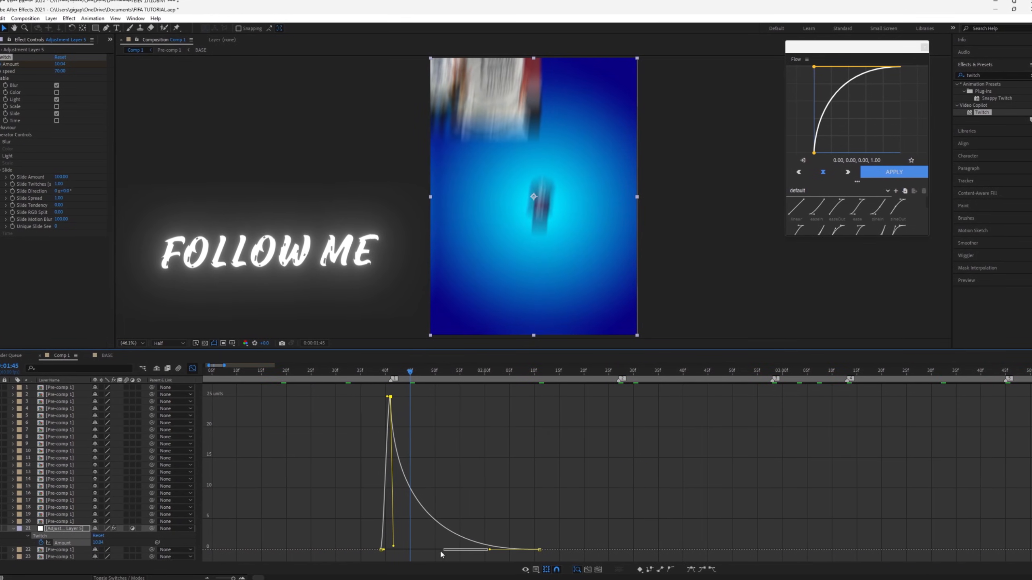
pyautogui.moveTo(489, 550); pyautogui.dragTo(390, 549)
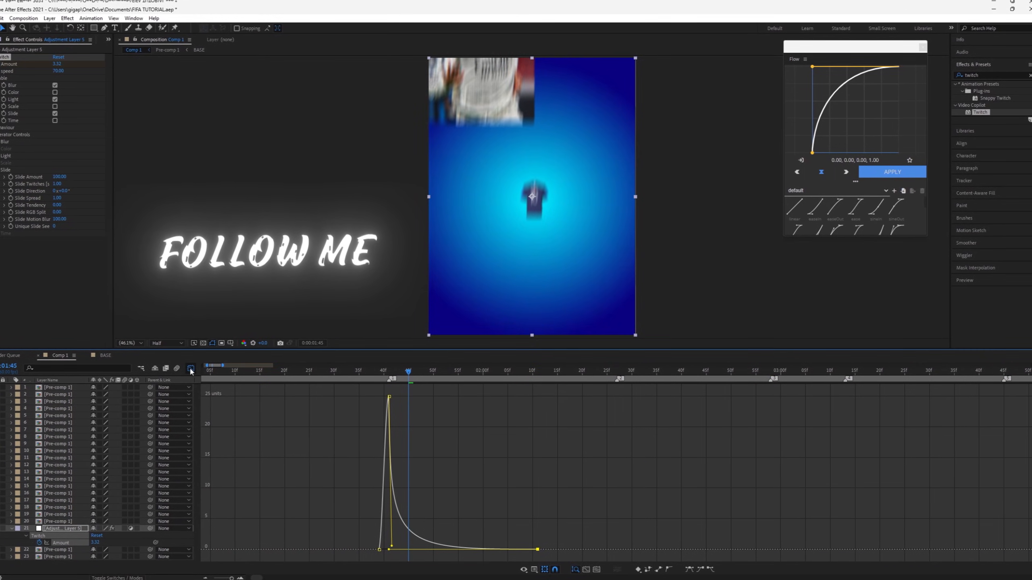
pyautogui.click(191, 369)
pyautogui.press('space')
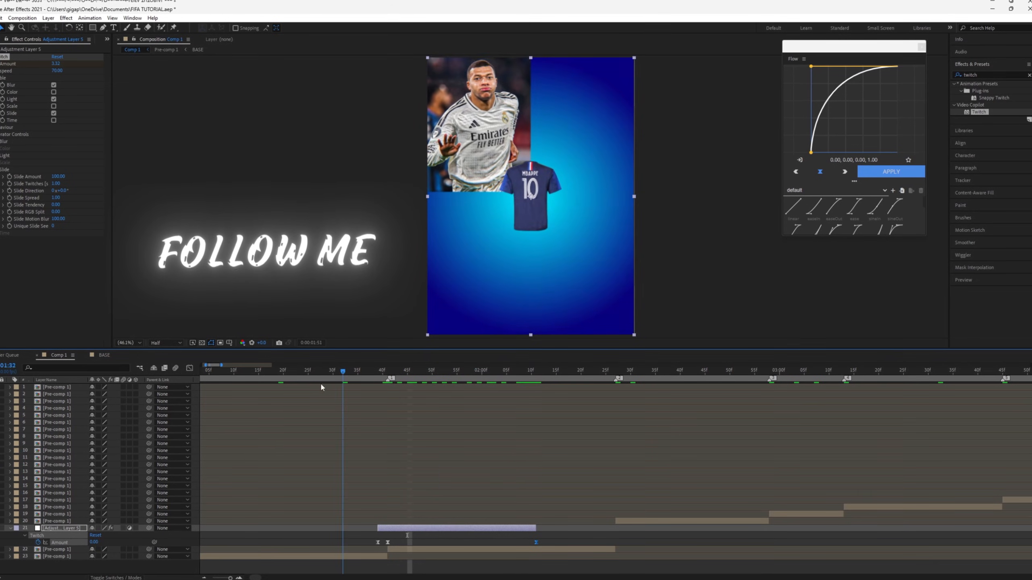
# Replay the transition and set the Twitch slide direction to 24° on the adjustment layer.
pyautogui.click(304, 371)
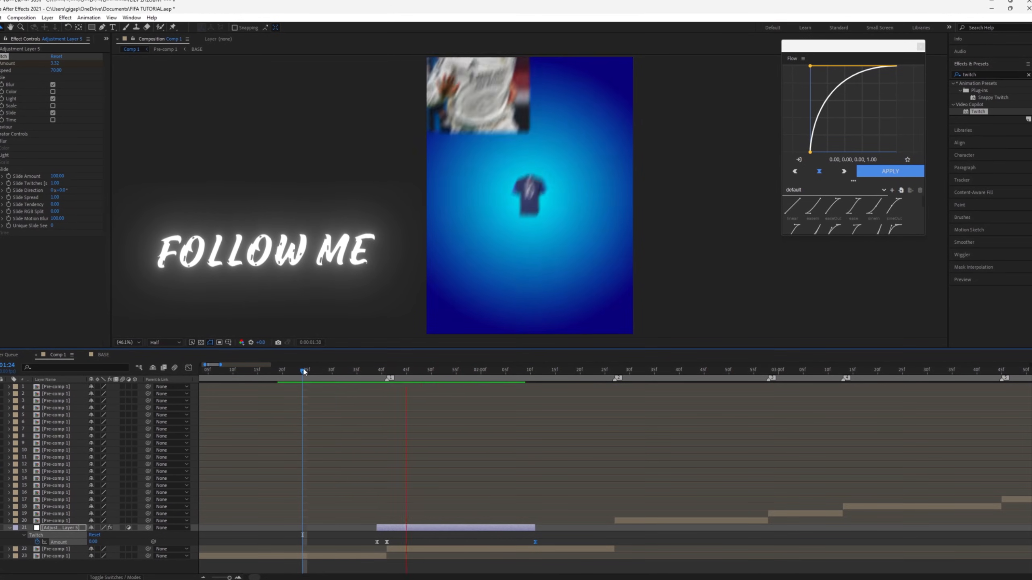
pyautogui.moveTo(304, 371); pyautogui.dragTo(404, 380)
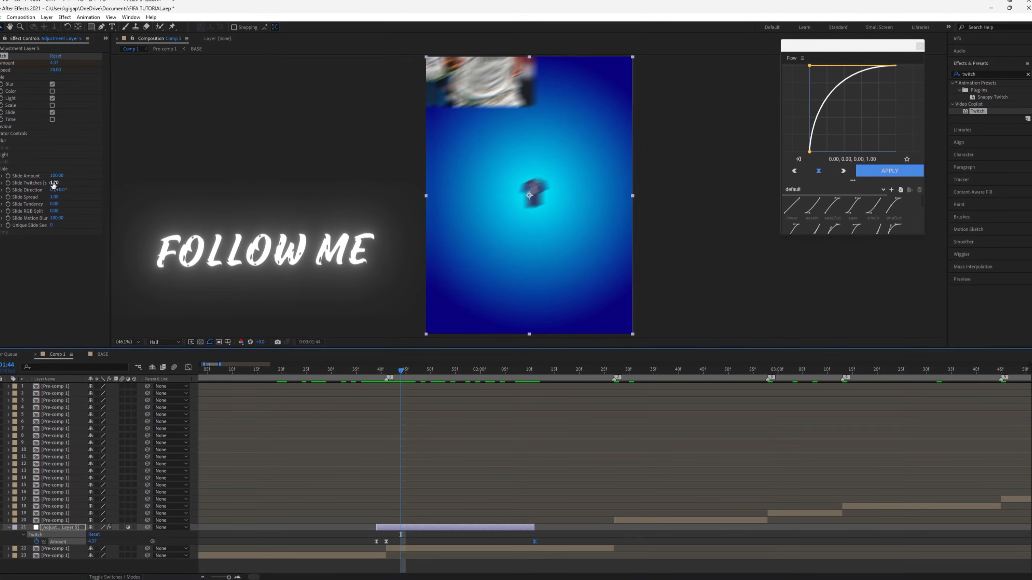
pyautogui.moveTo(69, 189); pyautogui.dragTo(73, 190)
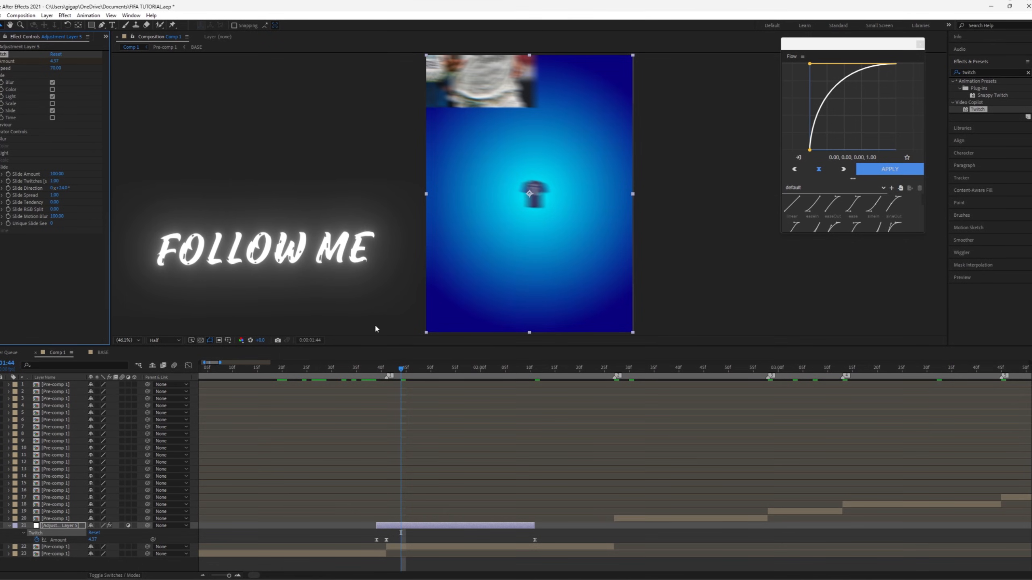
# Duplicate the Twitch adjustment layer above the third precomp segment and align its peak keyframe with the cut at 0:00:02:27.
pyautogui.hotkey('ctrl', 'd')
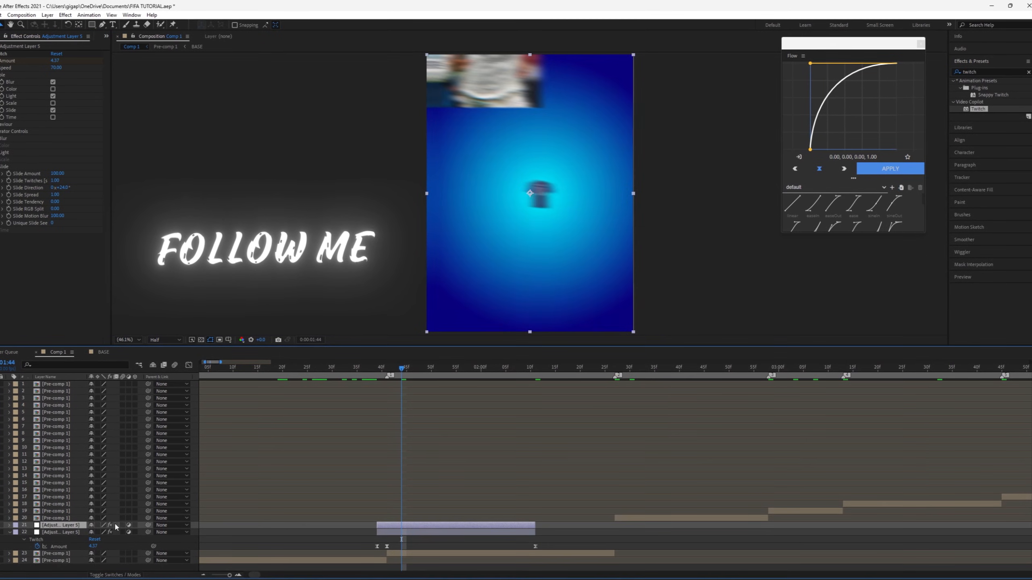
pyautogui.moveTo(450, 518); pyautogui.dragTo(646, 522)
pyautogui.press('u')
pyautogui.press('2')
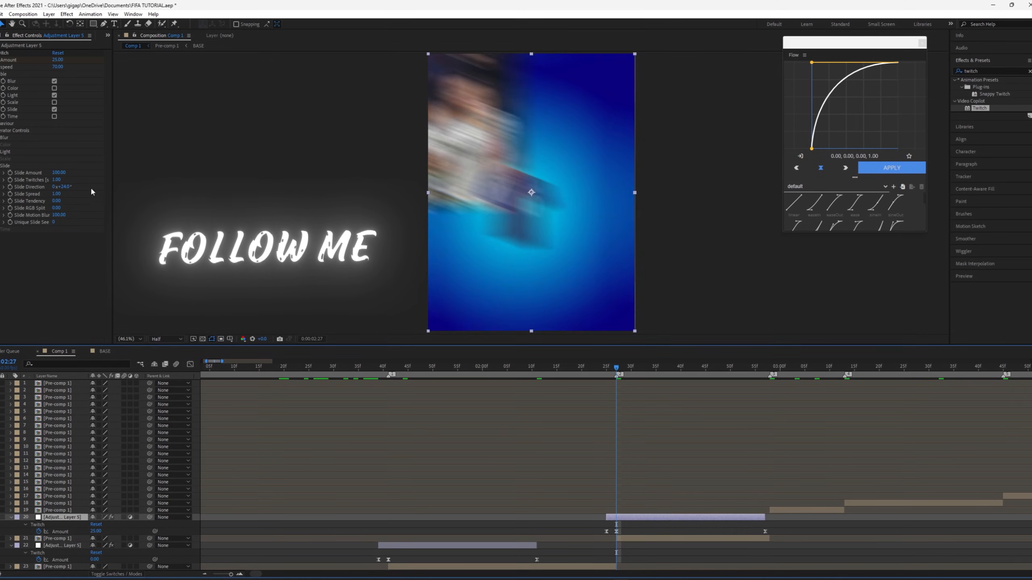
# Set the slide direction of the duplicated Twitch layer to 90°, and select the original Twitch adjustment layer.
pyautogui.click(62, 190)
pyautogui.write('90')
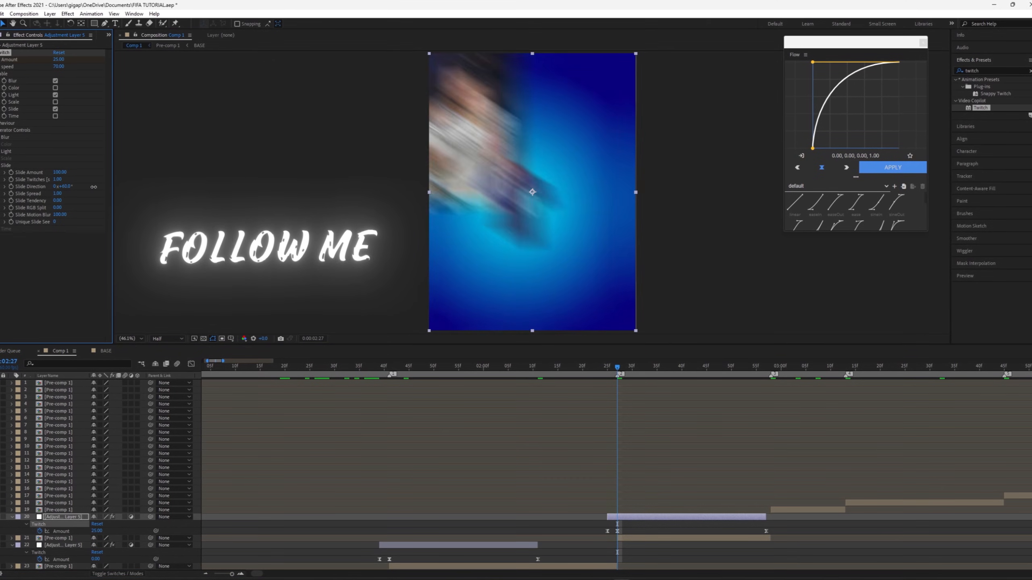
pyautogui.press('Return')
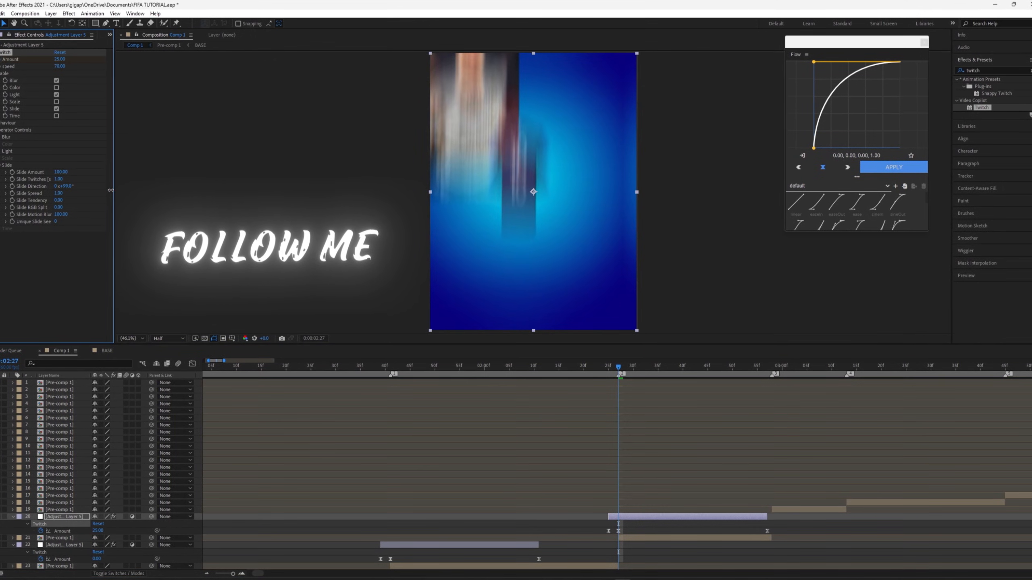
pyautogui.click(682, 518)
pyautogui.click(202, 545)
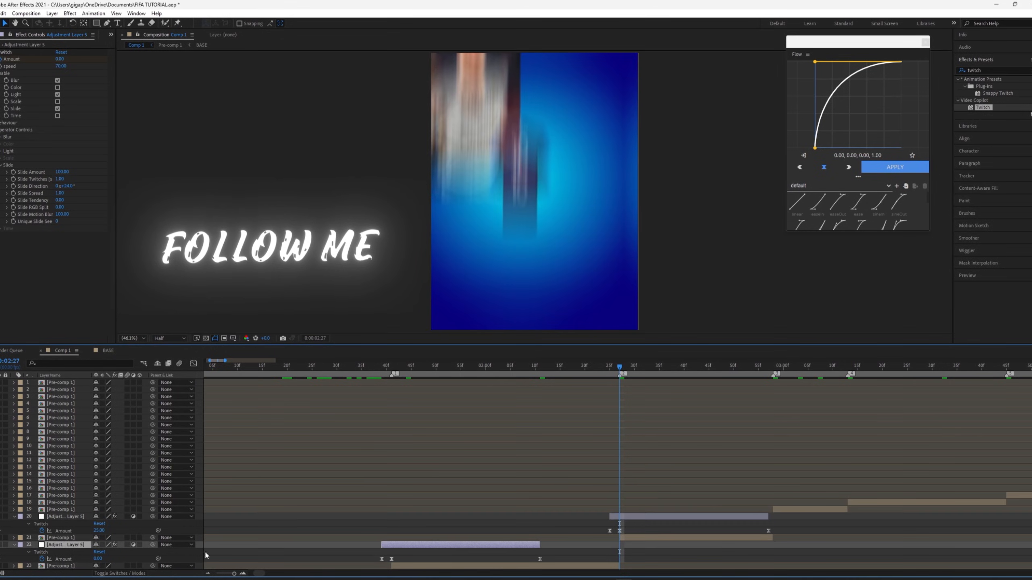
# Duplicate the 24° Twitch adjustment layer, place the copy above the fourth precomp segment and shift it toward that segment's starting cut.
pyautogui.hotkey('ctrl', 'd')
pyautogui.moveTo(74, 545); pyautogui.dragTo(77, 507)
pyautogui.moveTo(451, 511); pyautogui.dragTo(788, 511)
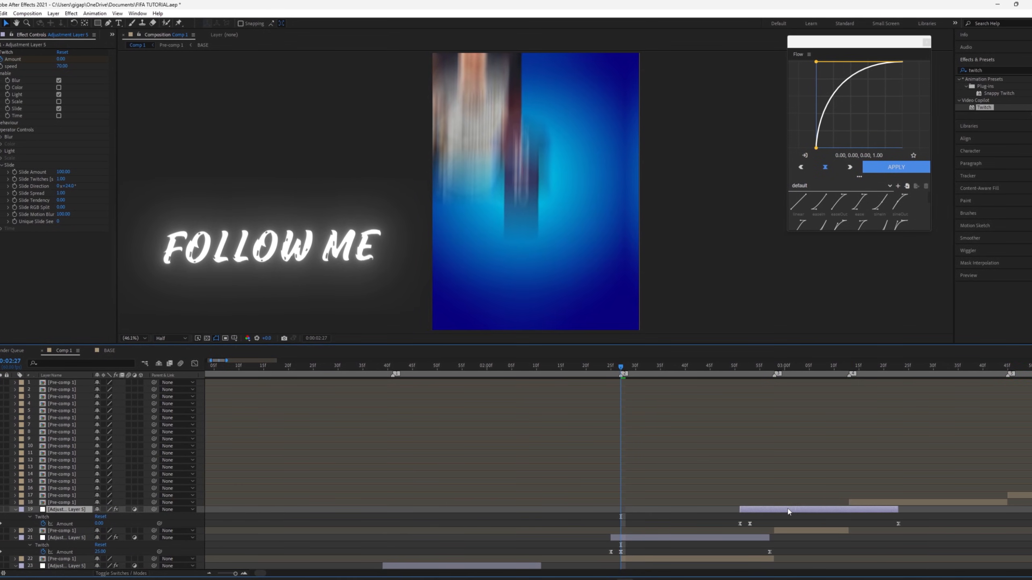
# Duplicate the 90° Twitch adjustment layer above the fifth precomp segment and align its peak keyframe with that segment's start.
pyautogui.click(723, 539)
pyautogui.moveTo(564, 469); pyautogui.dragTo(343, 440)
pyautogui.hotkey('ctrl', 'd')
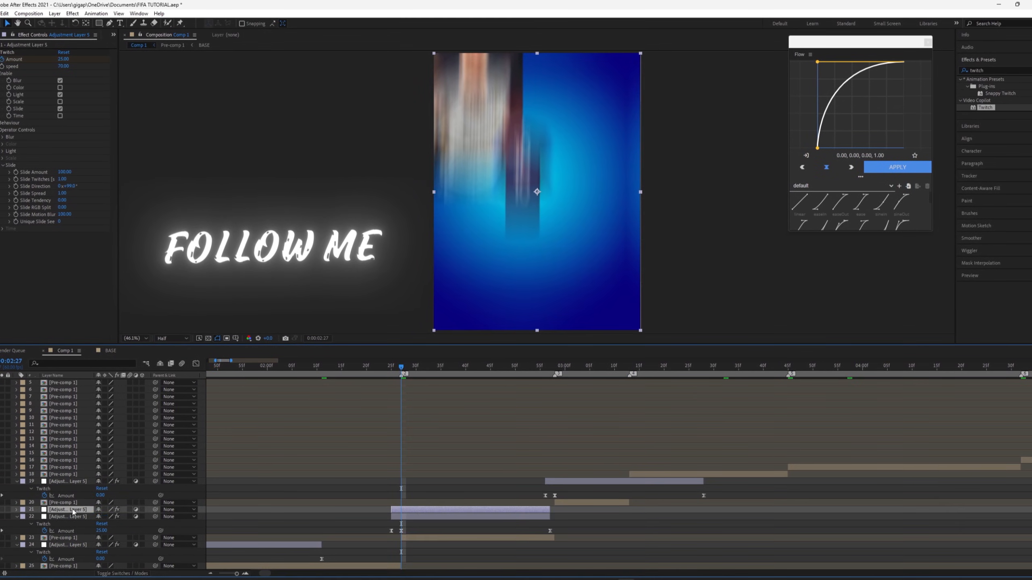
pyautogui.moveTo(74, 510); pyautogui.dragTo(85, 474)
pyautogui.moveTo(416, 475); pyautogui.dragTo(646, 483)
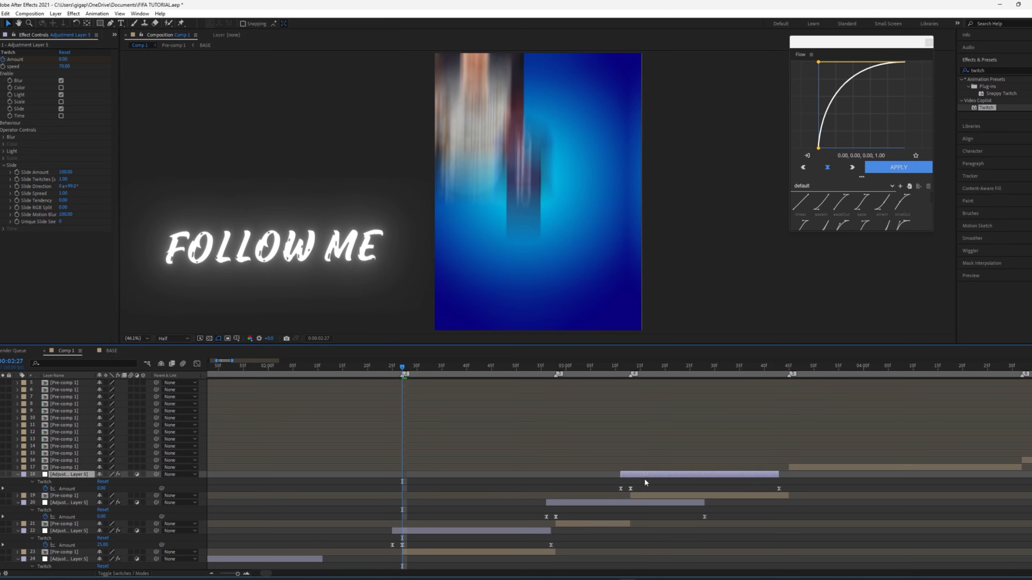
# Duplicate the 24° Twitch adjustment layer above the sixth precomp segment and align its peak keyframe with the segment's starting cut.
pyautogui.click(599, 502)
pyautogui.hotkey('ctrl', 'd')
pyautogui.moveTo(75, 503); pyautogui.dragTo(92, 465)
pyautogui.press('u')
pyautogui.moveTo(578, 469); pyautogui.dragTo(504, 492)
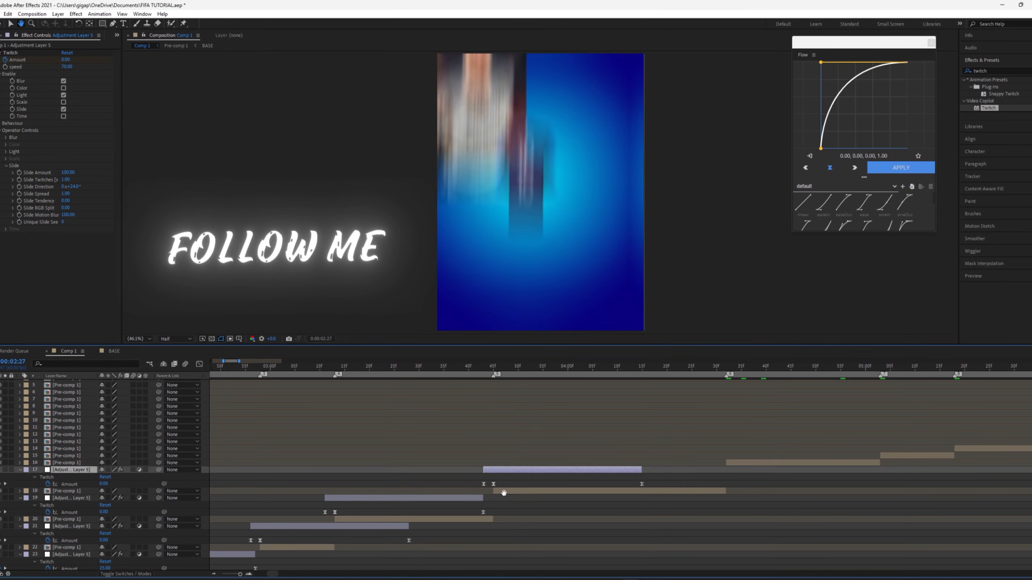
# Duplicate the 90° Twitch adjustment layer above the seventh precomp segment and align its peak keyframe with the cut at 0:00:04:32.
pyautogui.click(393, 499)
pyautogui.hotkey('ctrl', 'd')
pyautogui.moveTo(74, 499); pyautogui.dragTo(81, 461)
pyautogui.press('u')
pyautogui.moveTo(386, 464); pyautogui.dragTo(784, 467)
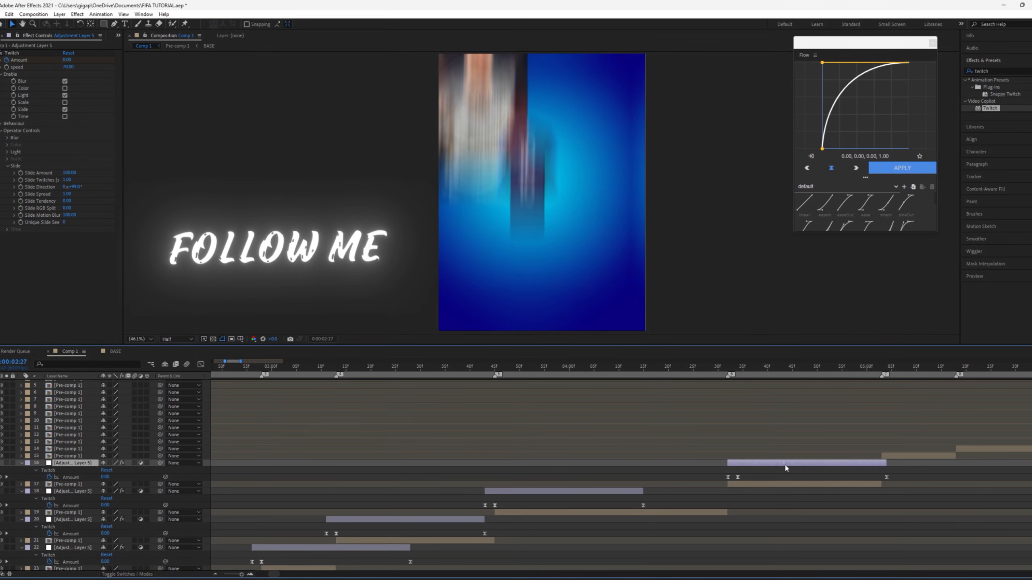
pyautogui.moveTo(754, 410); pyautogui.dragTo(549, 408)
pyautogui.click(523, 371)
# Duplicate the 24° Twitch adjustment layer above the eighth precomp segment, aligning its peak keyframe with the segment's start.
pyautogui.click(358, 490)
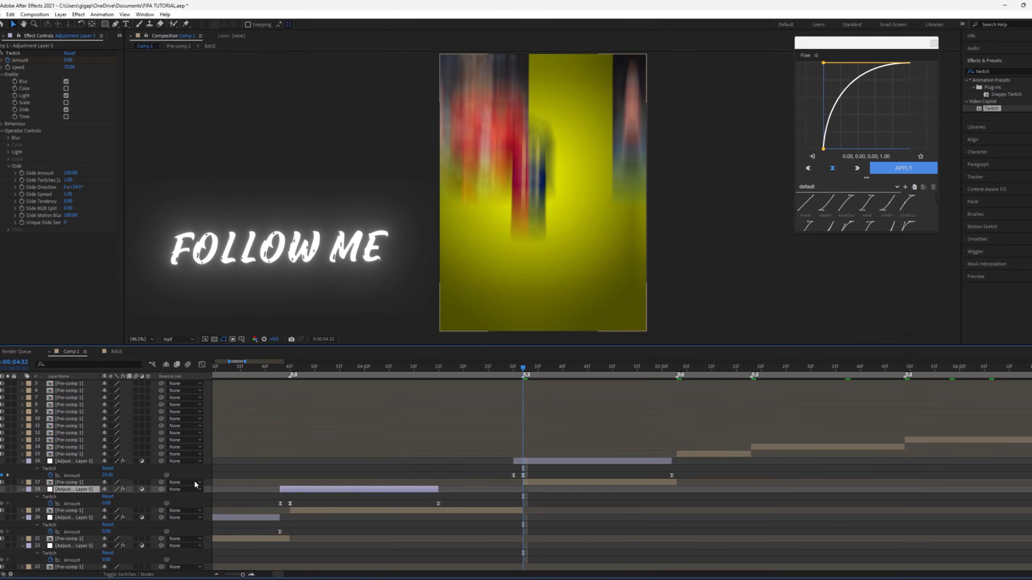
pyautogui.hotkey('ctrl', 'd')
pyautogui.moveTo(73, 489); pyautogui.dragTo(85, 454)
pyautogui.press('u')
pyautogui.moveTo(324, 454); pyautogui.dragTo(711, 466)
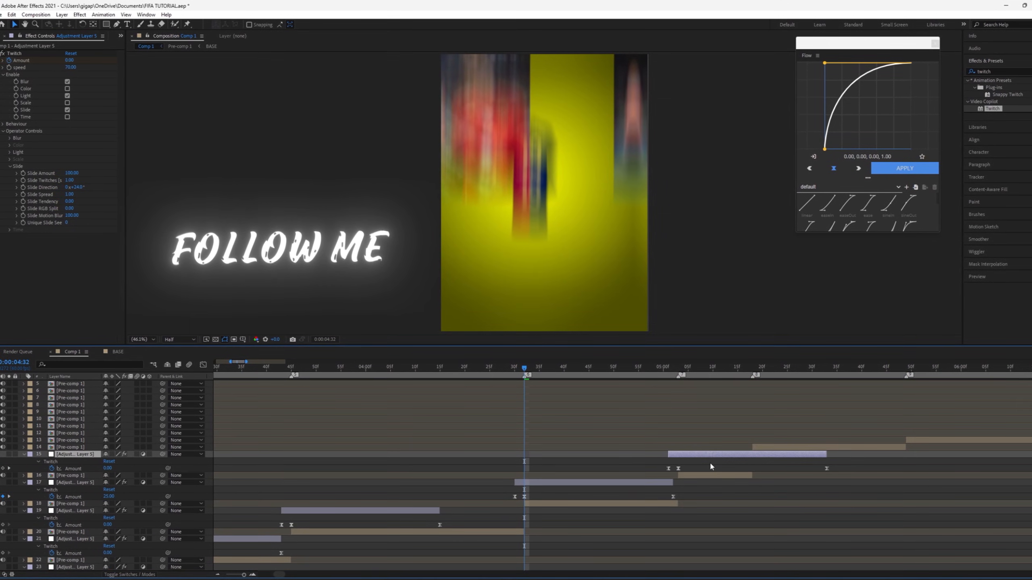
# Duplicate the 90° Twitch adjustment layer above the ninth precomp segment and align its peak keyframe with the starting cut.
pyautogui.click(600, 483)
pyautogui.hotkey('ctrl', 'd')
pyautogui.moveTo(74, 483); pyautogui.dragTo(82, 444)
pyautogui.press('u')
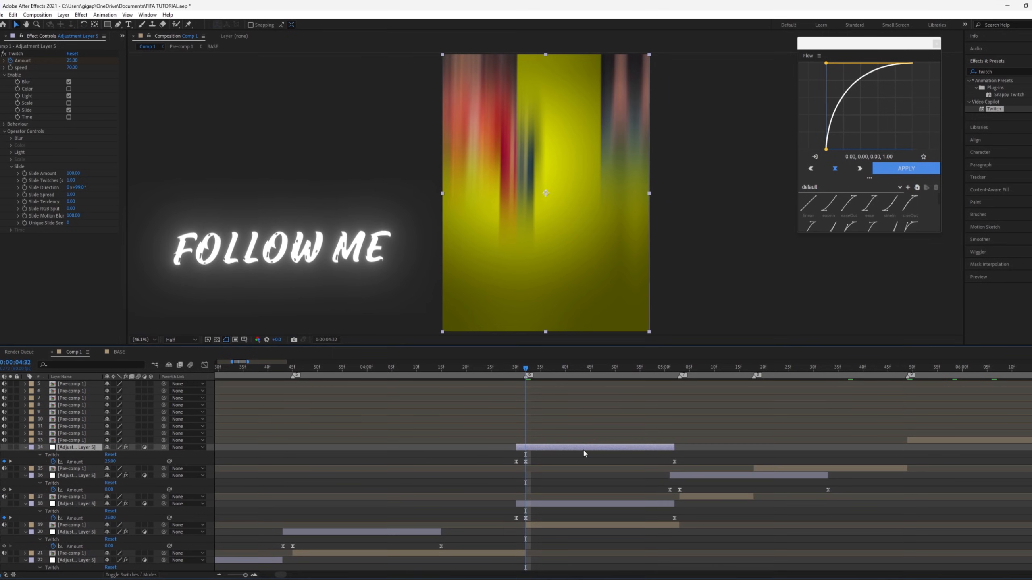
pyautogui.moveTo(530, 448); pyautogui.dragTo(428, 484)
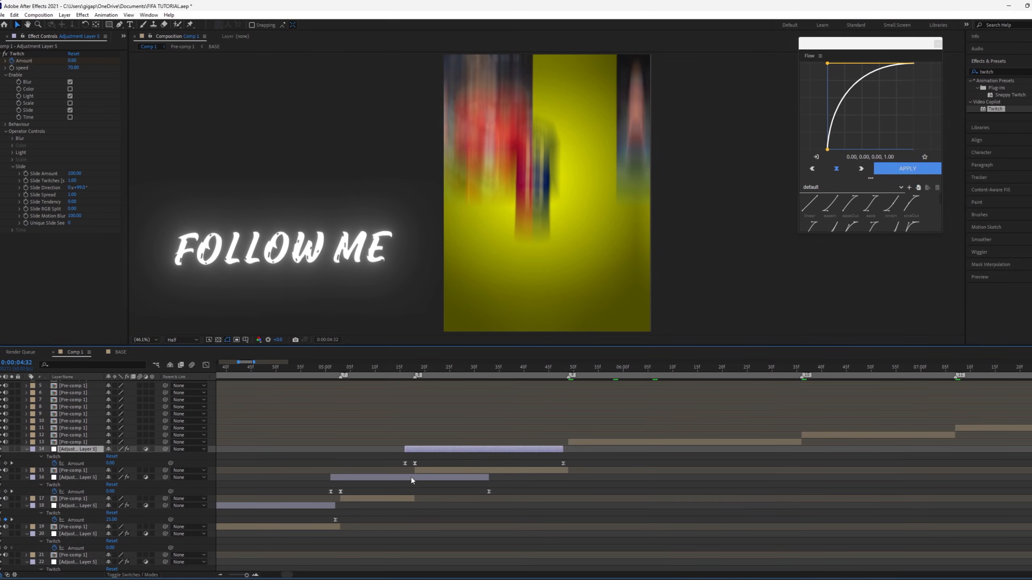
# Duplicate the 24° Twitch adjustment layer above the tenth precomp segment and align its peak keyframe with the cut at 0:00:05:49.
pyautogui.click(412, 480)
pyautogui.hotkey('ctrl', 'd')
pyautogui.moveTo(70, 481); pyautogui.dragTo(82, 440)
pyautogui.press('u')
pyautogui.moveTo(343, 445); pyautogui.dragTo(581, 444)
pyautogui.click(572, 369)
# Duplicate the 90° Twitch adjustment layer above the eleventh precomp segment and align its peak keyframe with that segment's start.
pyautogui.click(454, 471)
pyautogui.hotkey('ctrl', 'd')
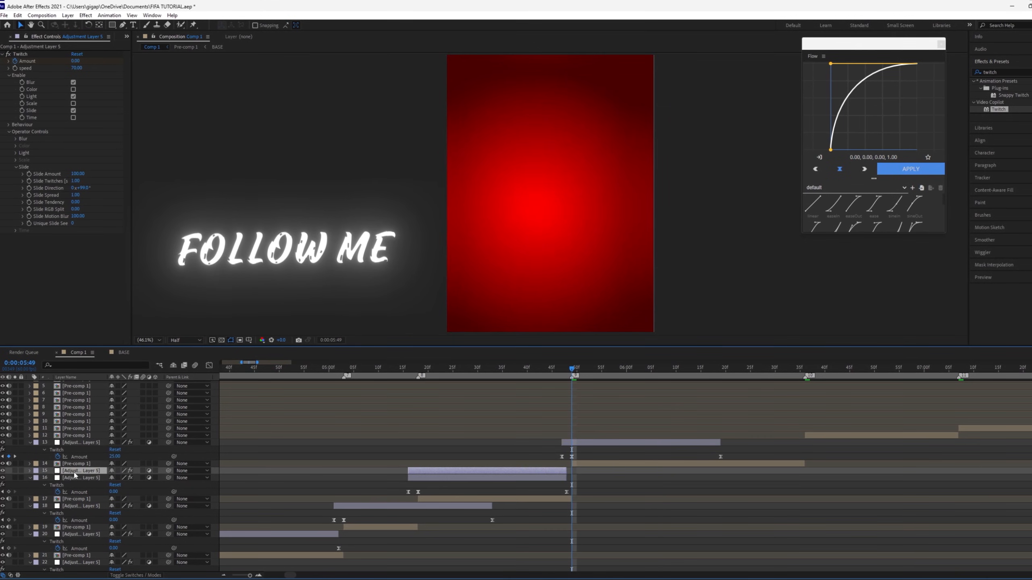
pyautogui.moveTo(80, 471); pyautogui.dragTo(78, 436)
pyautogui.moveTo(434, 435); pyautogui.dragTo(737, 437)
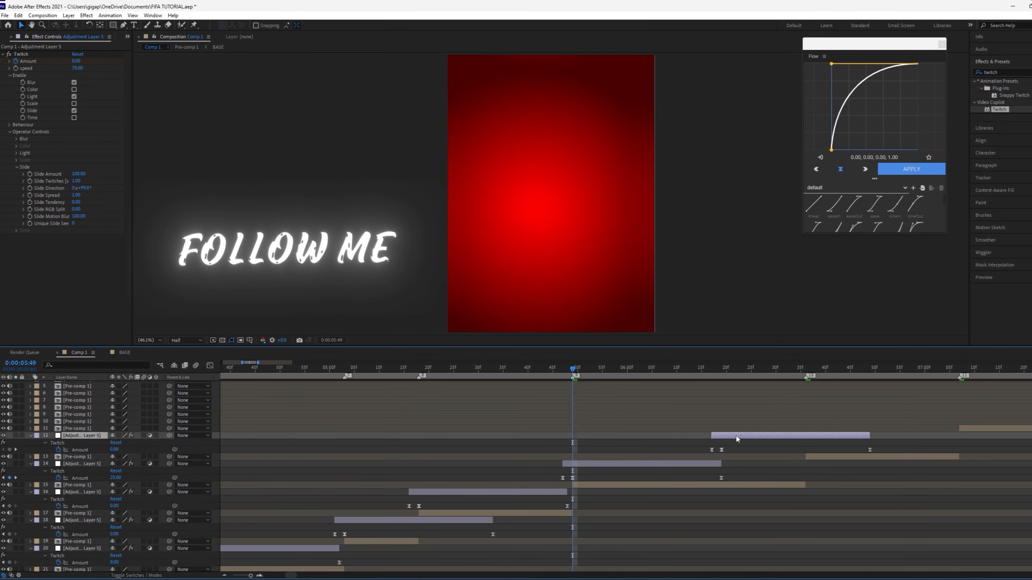
# Duplicate the 24° Twitch adjustment layer above the twelfth precomp segment and align its peak keyframe with the cut at 0:00:07:07.
pyautogui.click(648, 466)
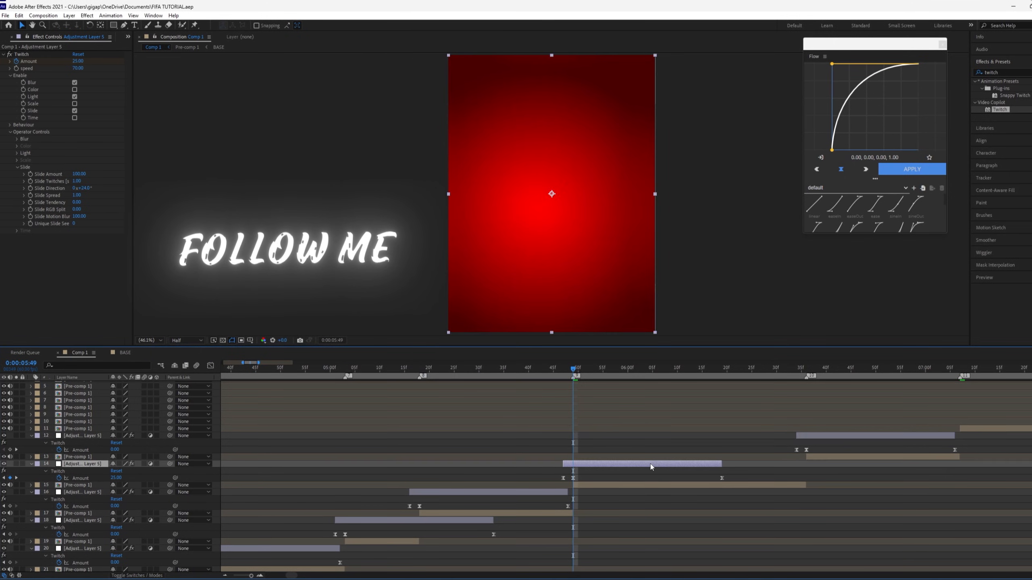
pyautogui.hotkey('ctrl', 'd')
pyautogui.moveTo(95, 467); pyautogui.dragTo(82, 426)
pyautogui.hscroll(3, 506, 448)
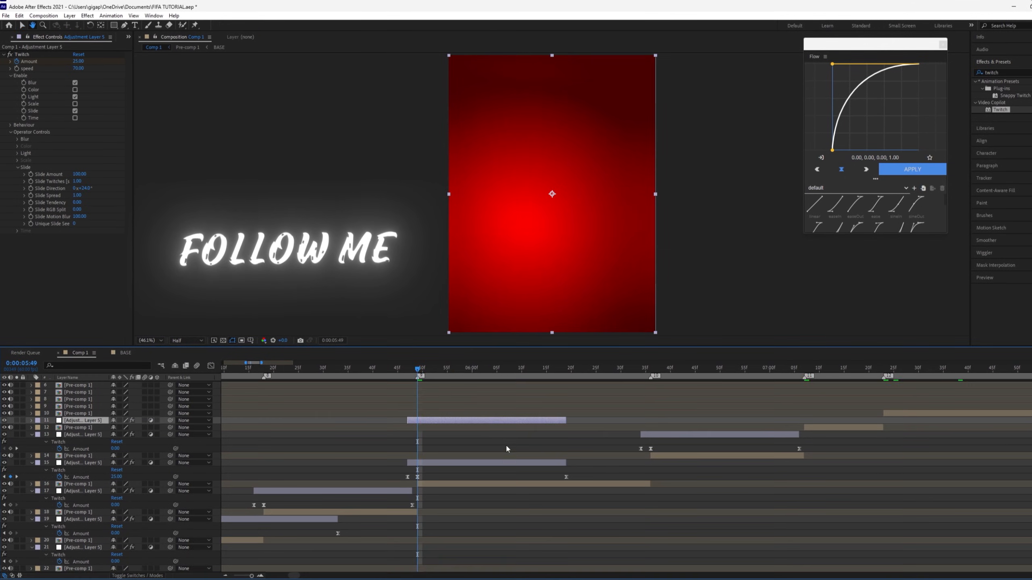
pyautogui.press('u')
pyautogui.moveTo(469, 424); pyautogui.dragTo(843, 428)
pyautogui.hscroll(5, 845, 429)
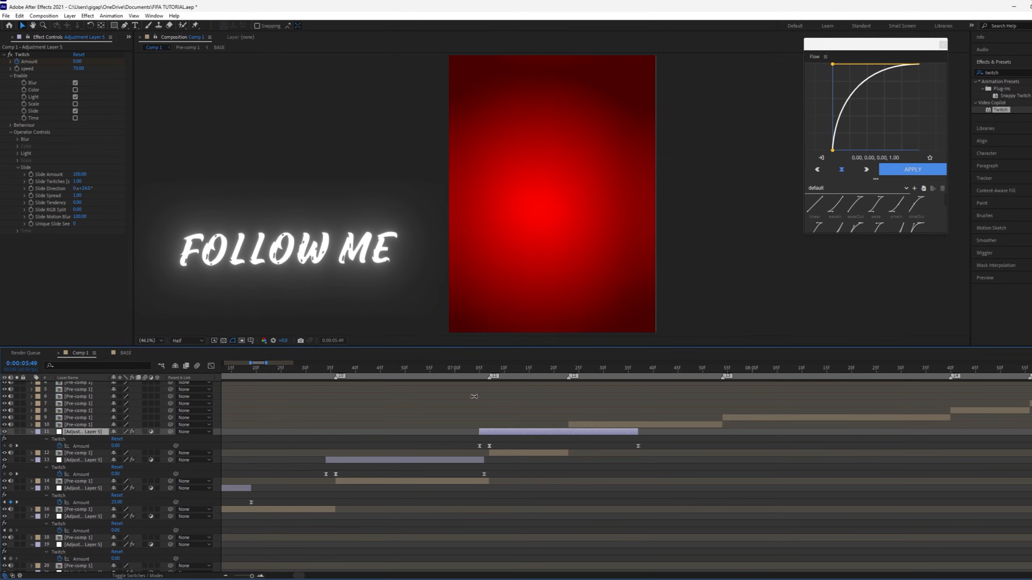
pyautogui.click(490, 370)
# Duplicate the 90° Twitch adjustment layer above the thirteenth precomp segment and align its peak keyframe with the segment's start.
pyautogui.hotkey('ctrl', 'd')
pyautogui.moveTo(81, 459); pyautogui.dragTo(87, 422)
pyautogui.press('u')
pyautogui.moveTo(360, 426); pyautogui.dragTo(597, 427)
pyautogui.moveTo(664, 461); pyautogui.dragTo(434, 476)
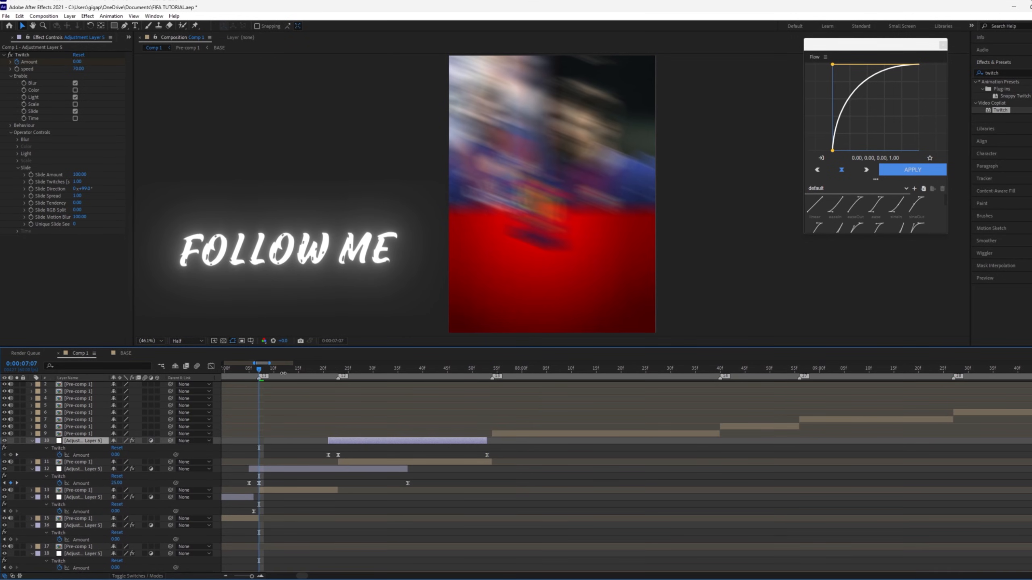
# Duplicate the 24° Twitch adjustment layer above the fourteenth precomp segment and align its peak keyframe with the cut at 0:00:07:54.
pyautogui.click(492, 369)
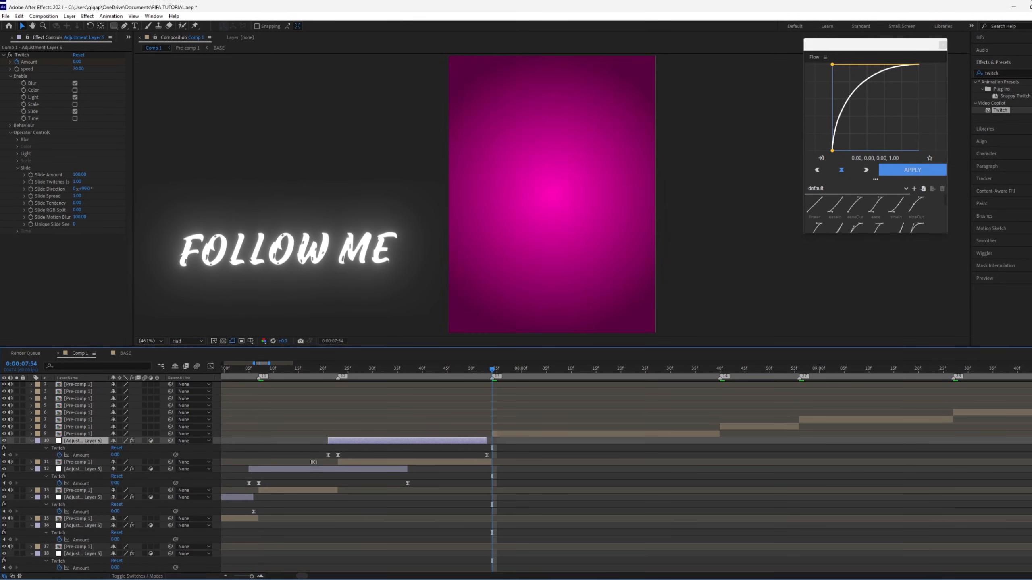
pyautogui.click(70, 470)
pyautogui.hotkey('ctrl', 'd')
pyautogui.moveTo(70, 470); pyautogui.dragTo(89, 430)
pyautogui.press('u')
pyautogui.moveTo(306, 435); pyautogui.dragTo(539, 436)
# Duplicate the 90° Twitch adjustment layer above the fifteenth precomp segment and align its peak keyframe with the starting cut.
pyautogui.click(328, 462)
pyautogui.hotkey('ctrl', 'd')
pyautogui.moveTo(366, 463)
pyautogui.mouseDown()
pyautogui.moveTo(376, 422)
pyautogui.moveTo(778, 450)
pyautogui.moveTo(355, 456)
pyautogui.mouseUp()
pyautogui.click(230, 455)
pyautogui.moveTo(263, 456); pyautogui.dragTo(403, 456)
# Duplicate the 24° Twitch adjustment layer above the sixteenth precomp segment, align its peak keyframe with the cut and scrub through the transition.
pyautogui.hotkey('ctrl', 'd')
pyautogui.moveTo(92, 455); pyautogui.dragTo(105, 416)
pyautogui.press('u')
pyautogui.moveTo(255, 422); pyautogui.dragTo(430, 430)
pyautogui.moveTo(379, 368); pyautogui.dragTo(427, 369)
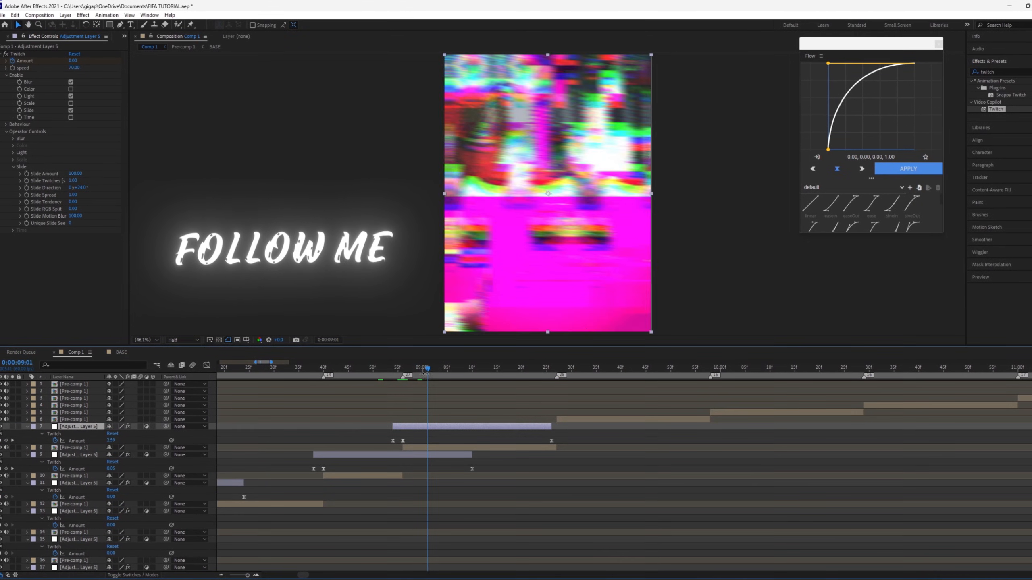
pyautogui.click(328, 455)
pyautogui.hotkey('ctrl', 'd')
pyautogui.moveTo(70, 455); pyautogui.dragTo(94, 418)
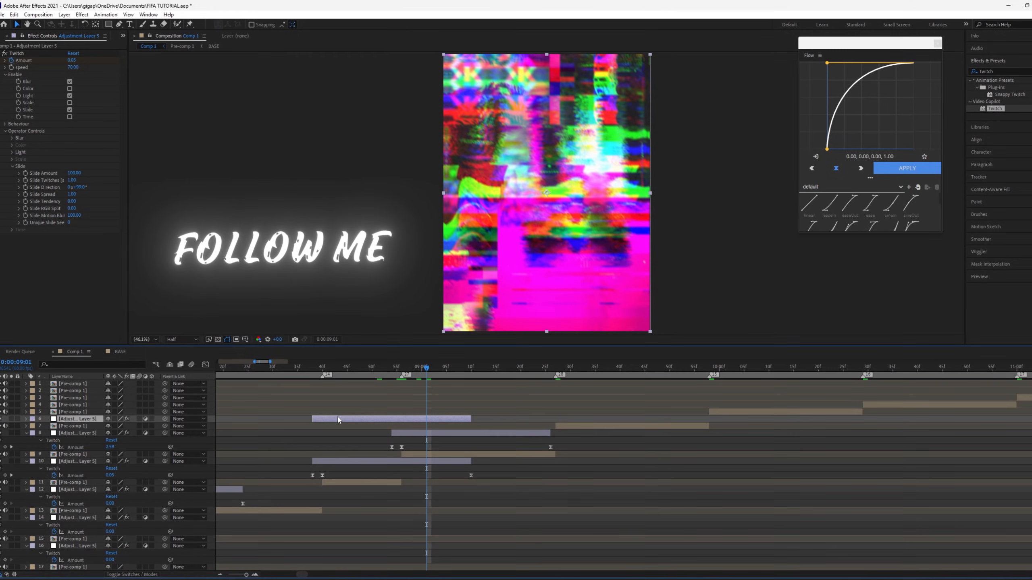
pyautogui.press('Delete')
# Collapse the revealed Twitch keyframes of all layers in the timeline.
pyautogui.scroll(-6, 412, 389)
pyautogui.click(299, 418)
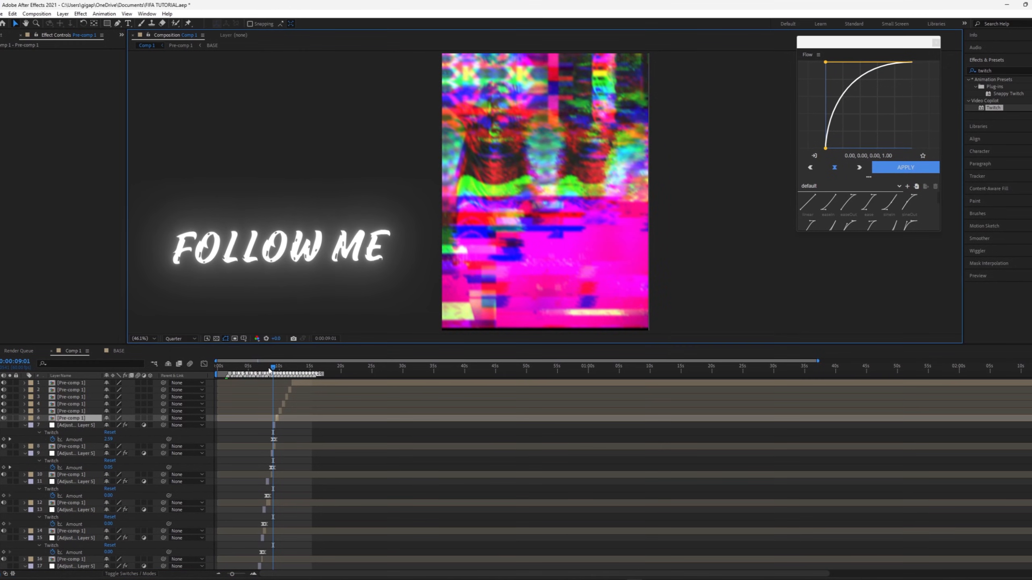
pyautogui.click(316, 430)
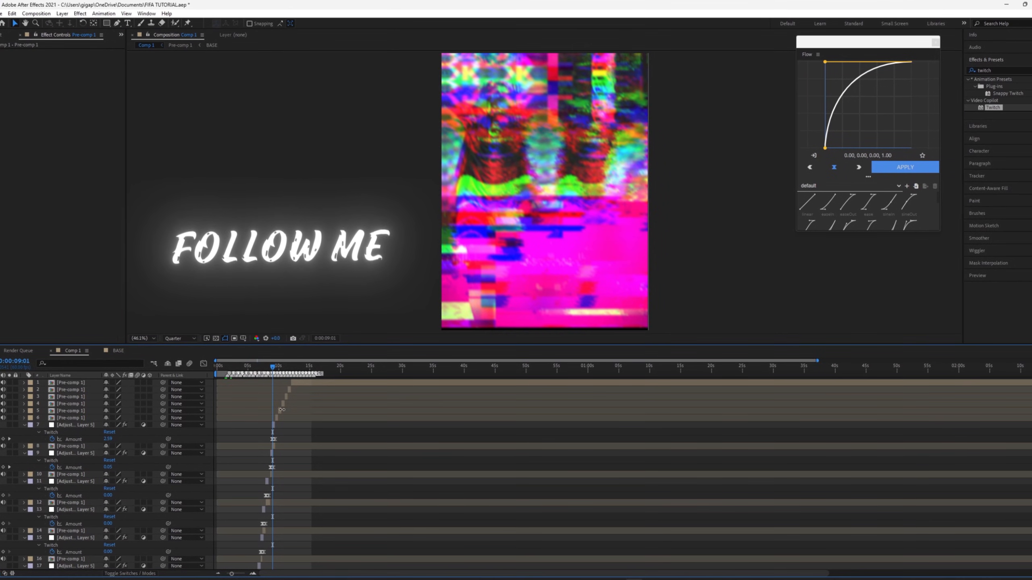
pyautogui.scroll(5, 308, 430)
pyautogui.moveTo(309, 430); pyautogui.dragTo(482, 430)
pyautogui.scroll(-5, 411, 439)
pyautogui.press('u')
pyautogui.scroll(-4, 272, 453)
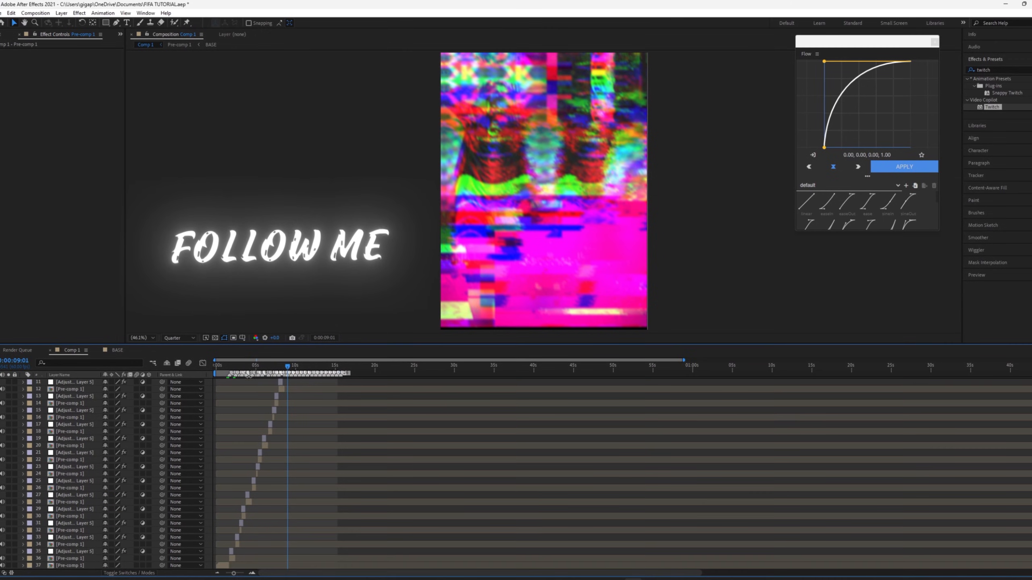
# Preview the edit from the beginning and again from 0:00:01:49 to check the Twitch transitions.
pyautogui.moveTo(244, 366); pyautogui.dragTo(209, 366)
pyautogui.press('space')
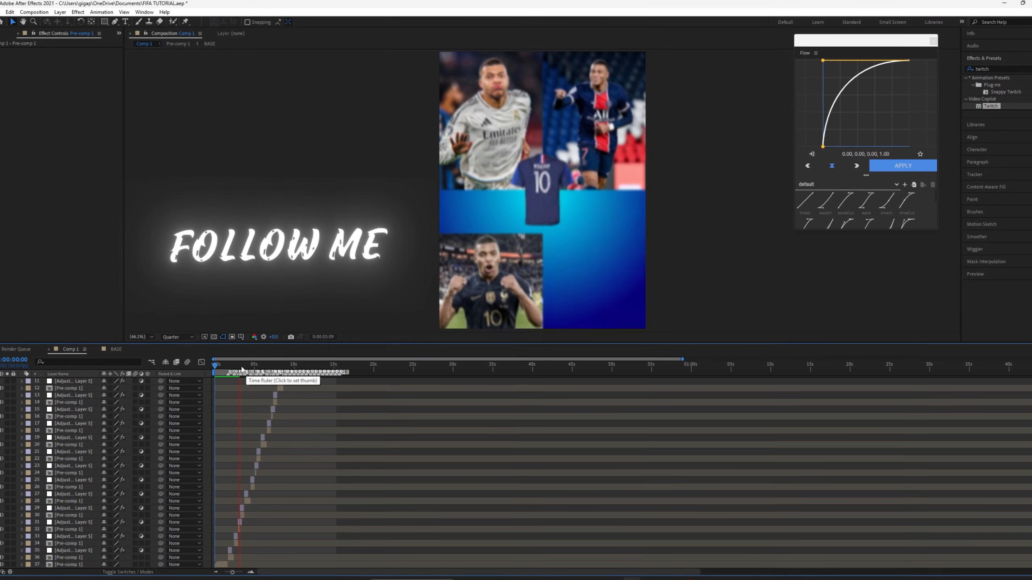
pyautogui.click(227, 366)
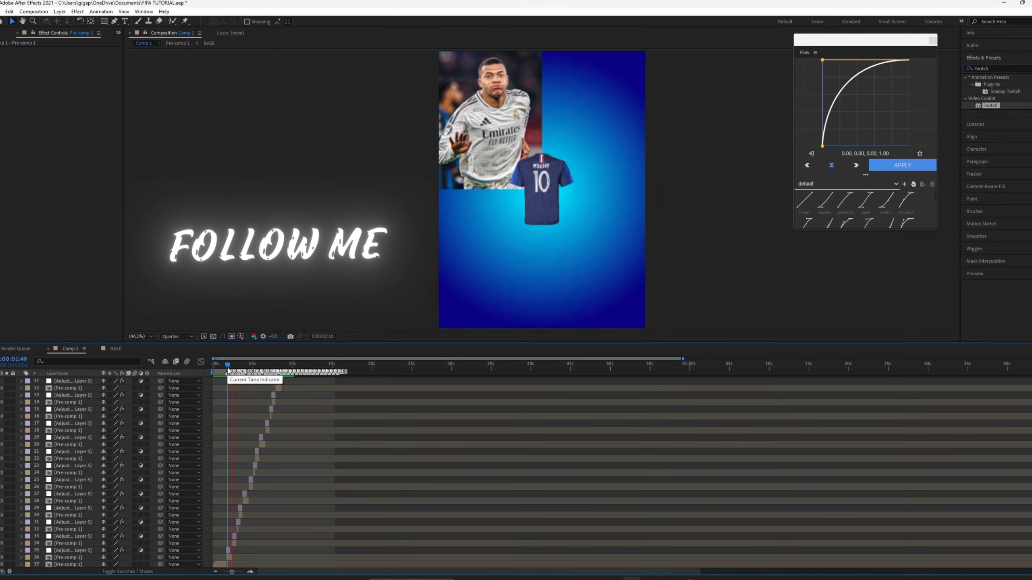
# Create a new adjustment layer above the precomp segment that starts at 0:00:09:58.
pyautogui.moveTo(227, 367); pyautogui.dragTo(350, 365)
pyautogui.scroll(3, 285, 372)
pyautogui.scroll(8, 350, 372)
pyautogui.hotkey('ctrl', 'alt', 'y')
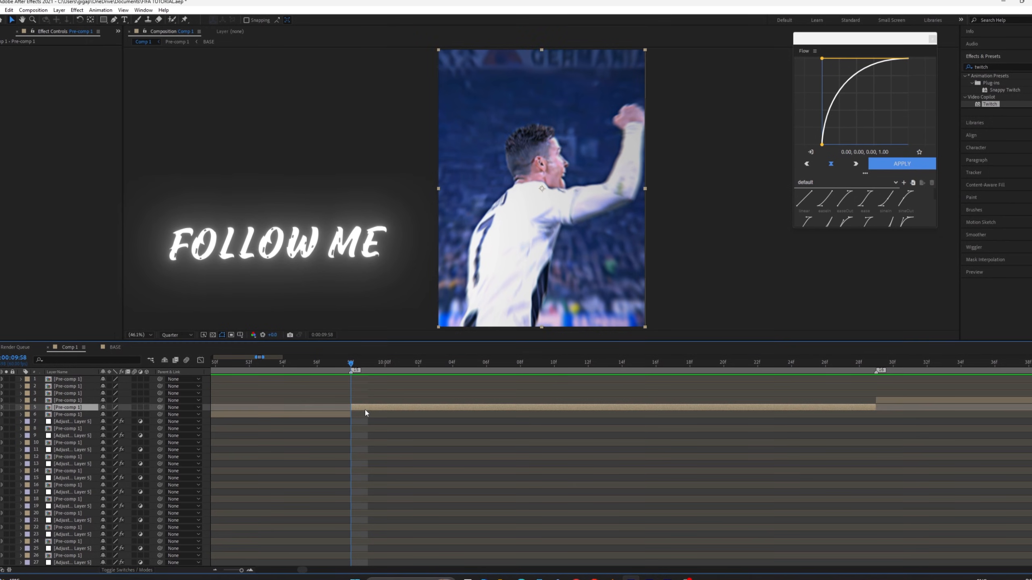
# Split the new adjustment layer at 0:00:09:53, five frames before the cut, and delete the part before it.
pyautogui.scroll(-3, 357, 410)
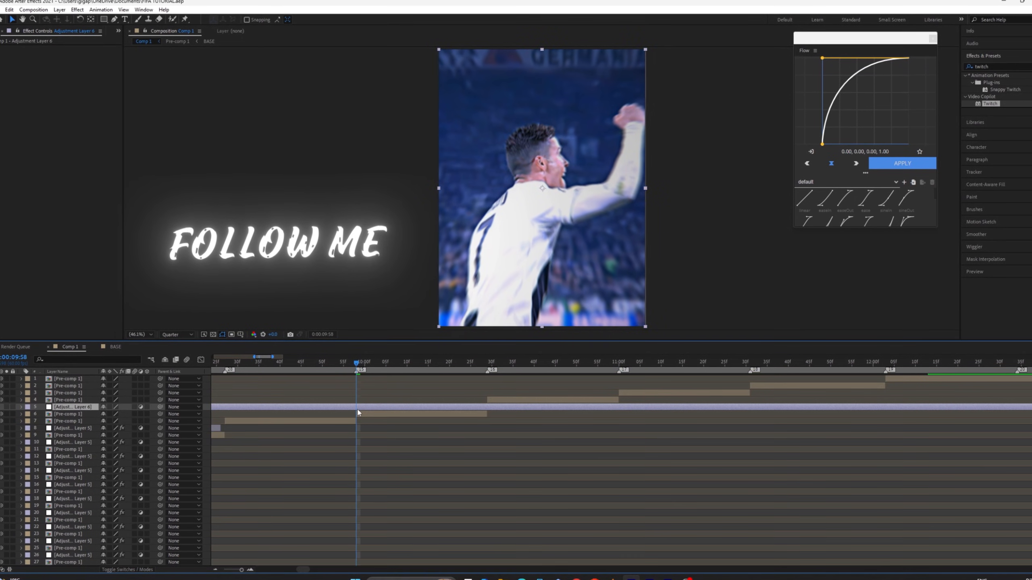
pyautogui.hotkey('ctrl', '0')
pyautogui.press('pageup')
pyautogui.press('pageup')
pyautogui.press('pageup')
pyautogui.press('pageup')
pyautogui.press('pageup')
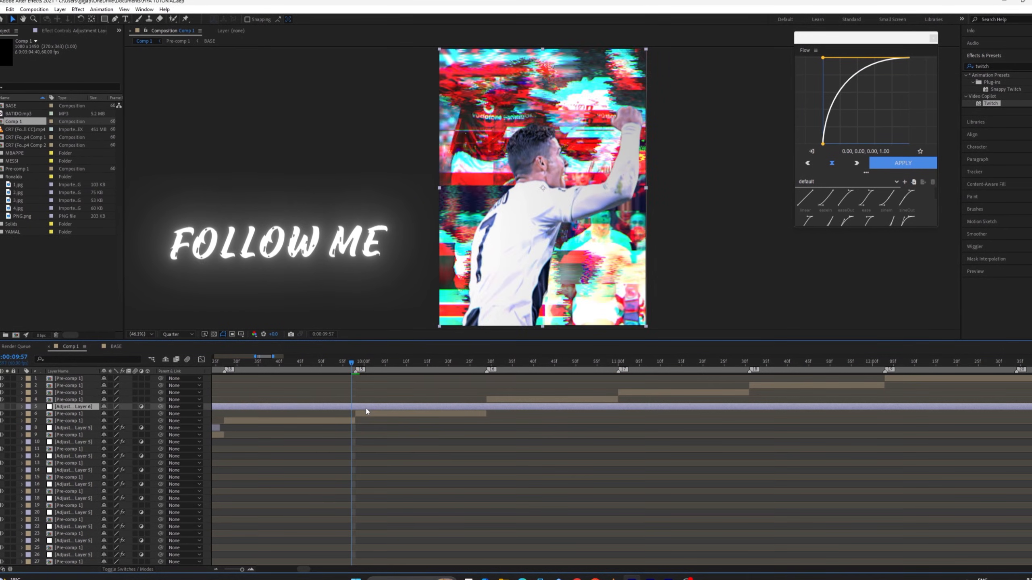
pyautogui.hotkey('ctrl', 'shift', 'd')
pyautogui.click(323, 413)
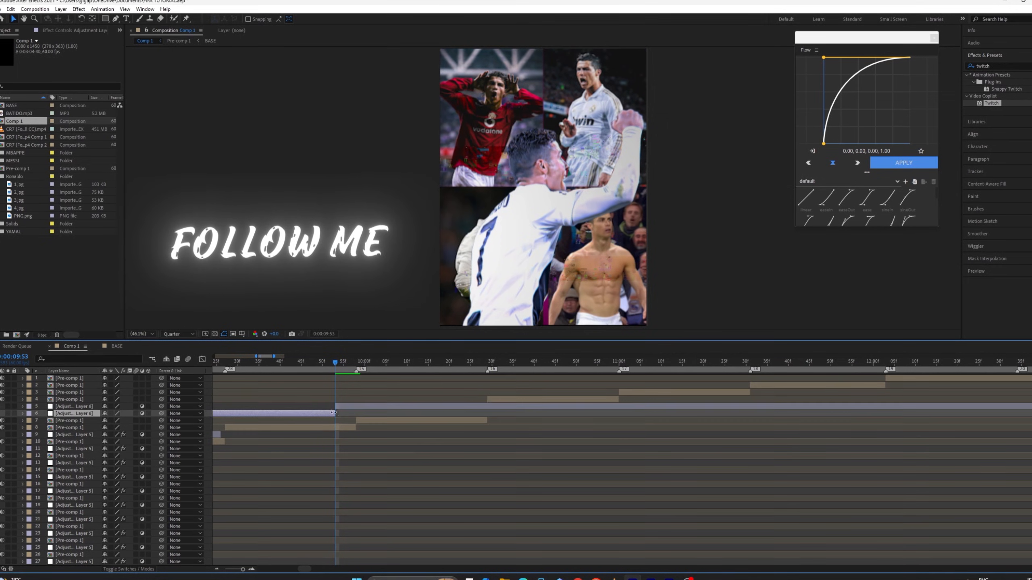
pyautogui.press('Delete')
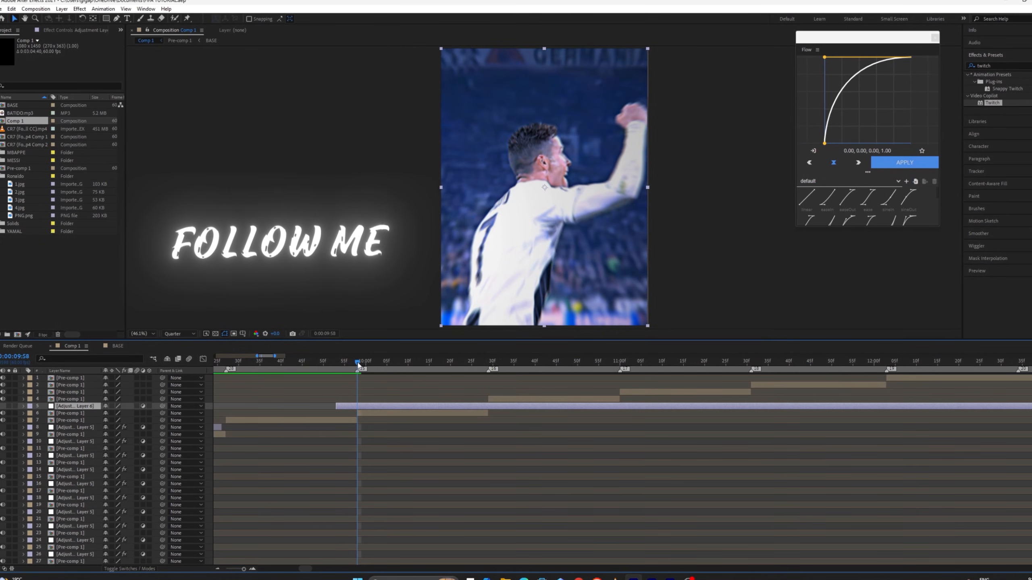
# Split the new adjustment layer at 0:00:10:28 and delete the part after it.
pyautogui.moveTo(357, 364); pyautogui.dragTo(483, 412)
pyautogui.hotkey('ctrl', 'shift', 'd')
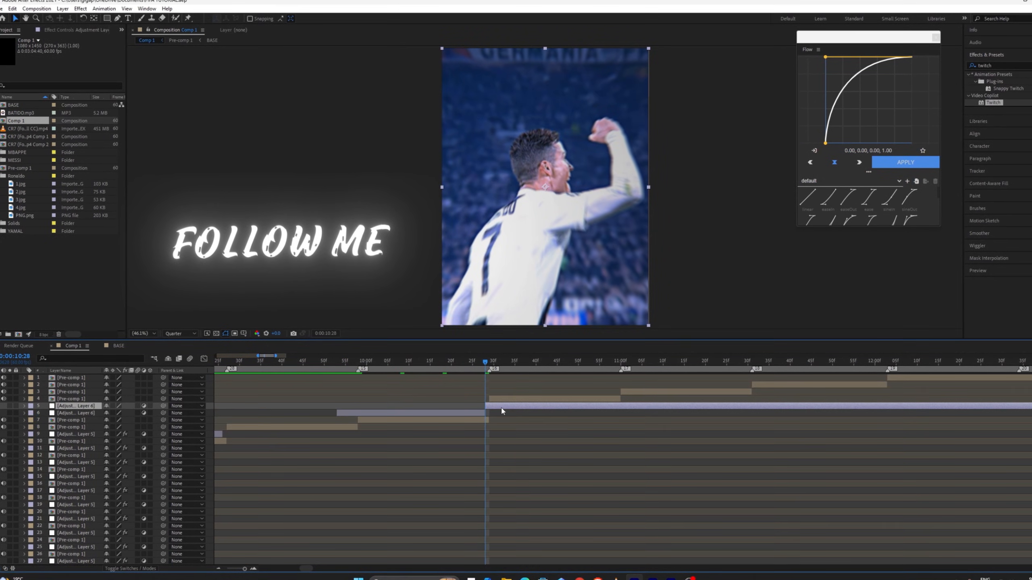
pyautogui.press('Delete')
# Apply the Twitch effect to the trimmed adjustment layer and go to the cut at 0:00:09:58.
pyautogui.click(407, 408)
pyautogui.moveTo(991, 103); pyautogui.dragTo(386, 406)
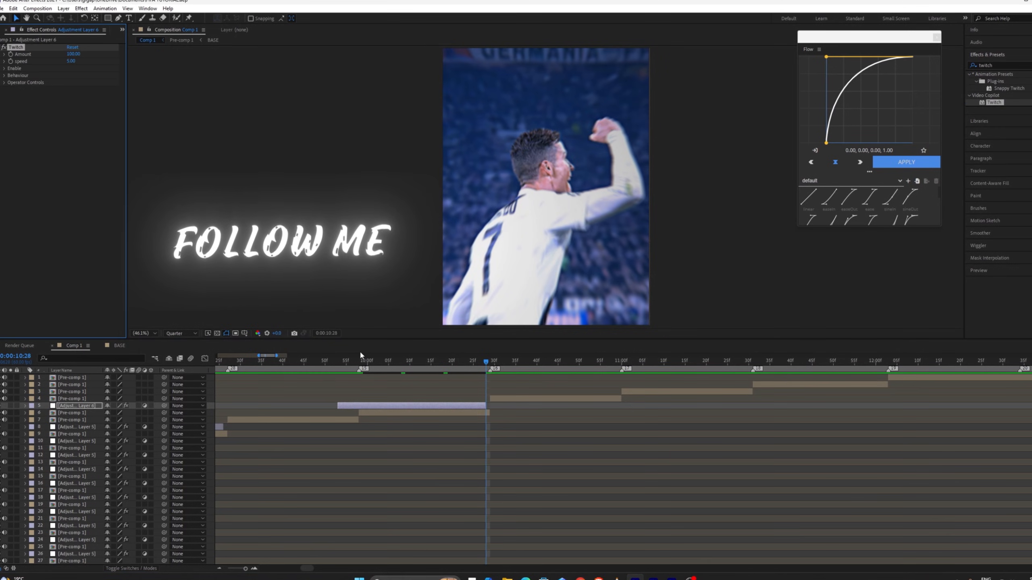
pyautogui.click(359, 360)
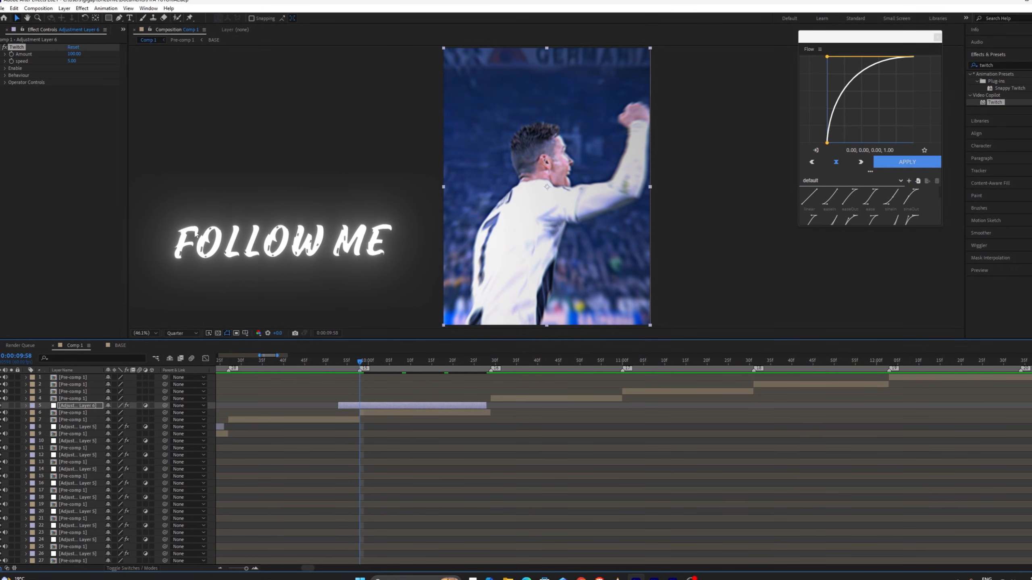
pyautogui.click(359, 400)
pyautogui.click(369, 406)
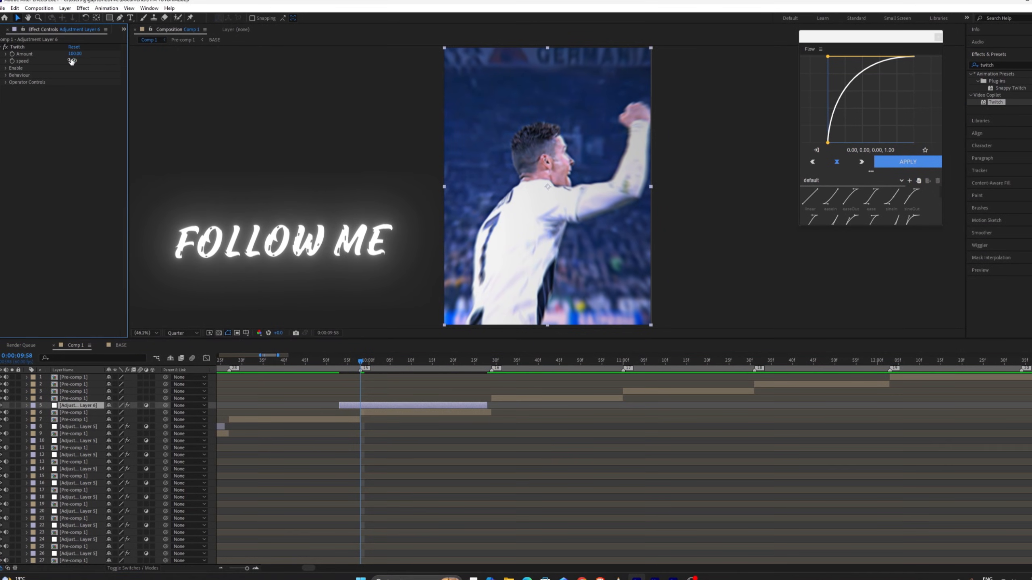
# Adjust the Twitch speed and keyframe its Amount across the layer, ending at 0 at 0:00:10:28.
pyautogui.click(342, 363)
pyautogui.click(93, 63)
pyautogui.click(308, 273)
pyautogui.moveTo(363, 362); pyautogui.dragTo(492, 377)
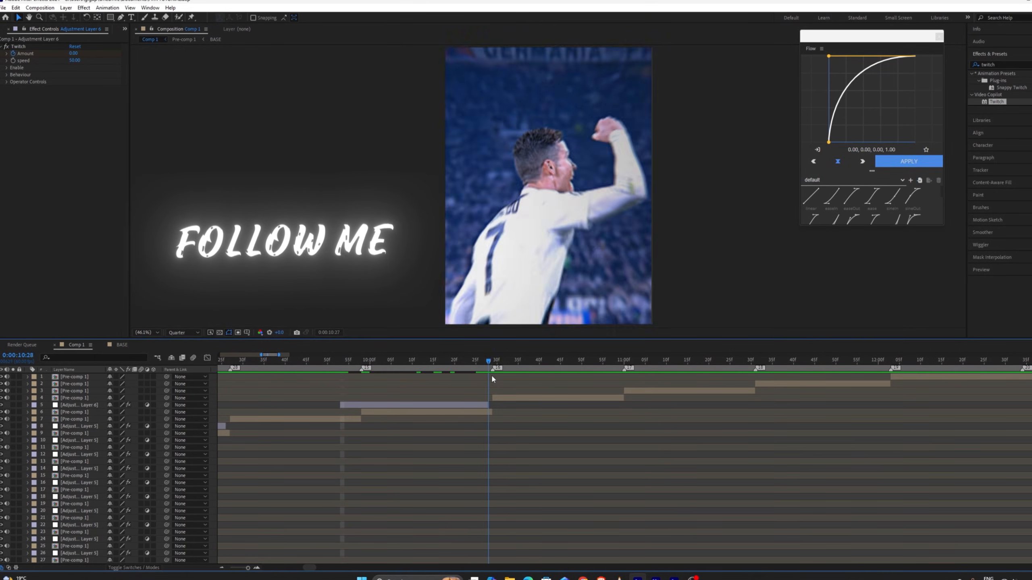
pyautogui.click(75, 53)
pyautogui.write('0')
pyautogui.press('Return')
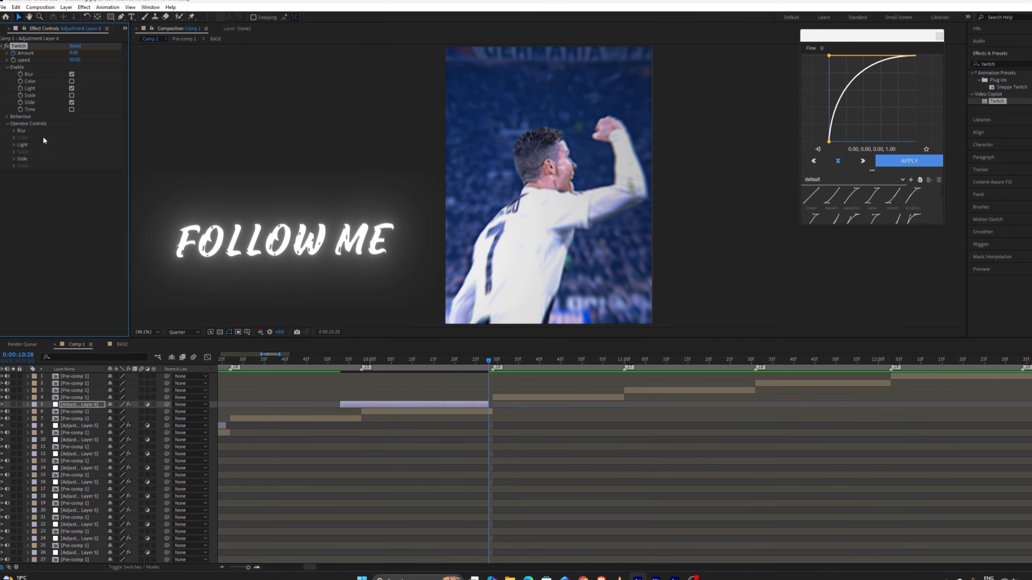
# Set the Twitch Slide RGB Split to 5 and reshape the Amount curve to drop steeply right after its peak keyframe.
pyautogui.click(72, 164)
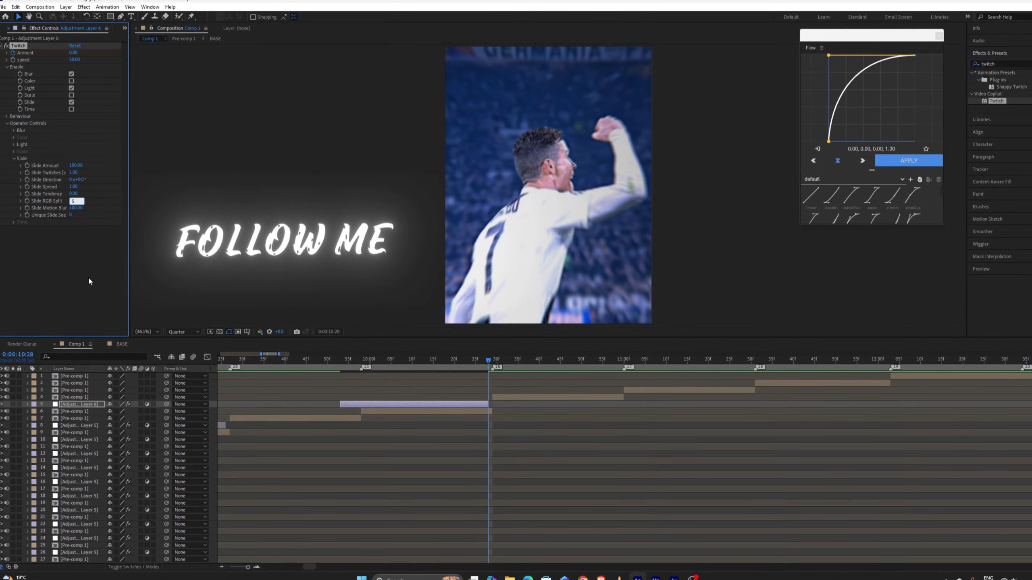
pyautogui.press('u')
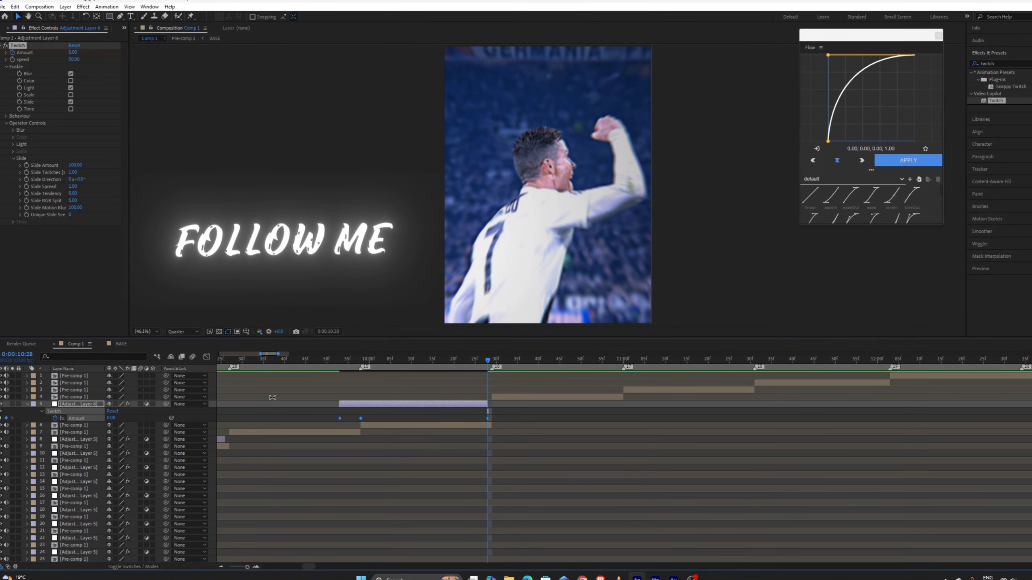
pyautogui.hotkey('shift', 'F3')
pyautogui.moveTo(403, 385); pyautogui.dragTo(362, 486)
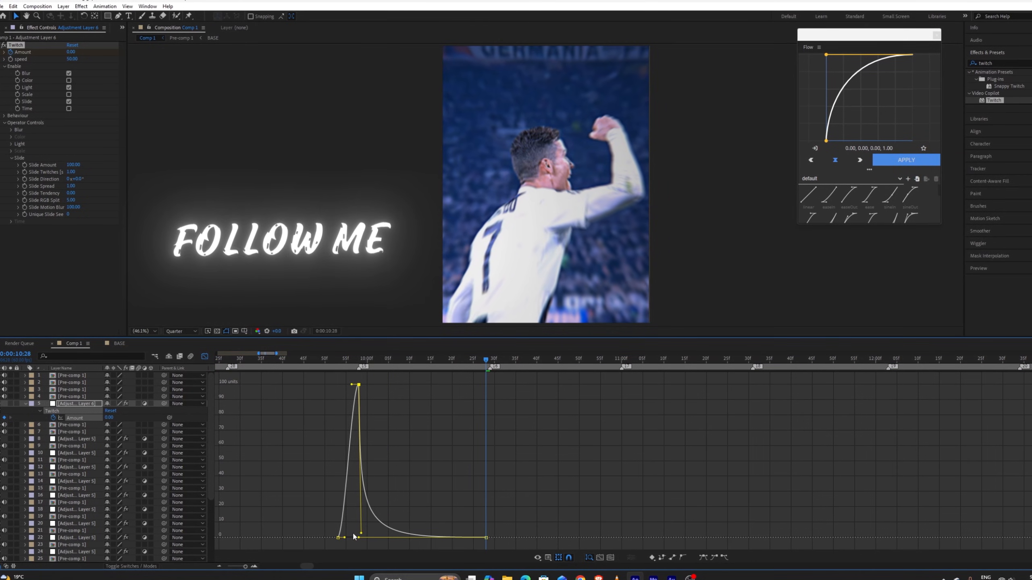
pyautogui.click(203, 355)
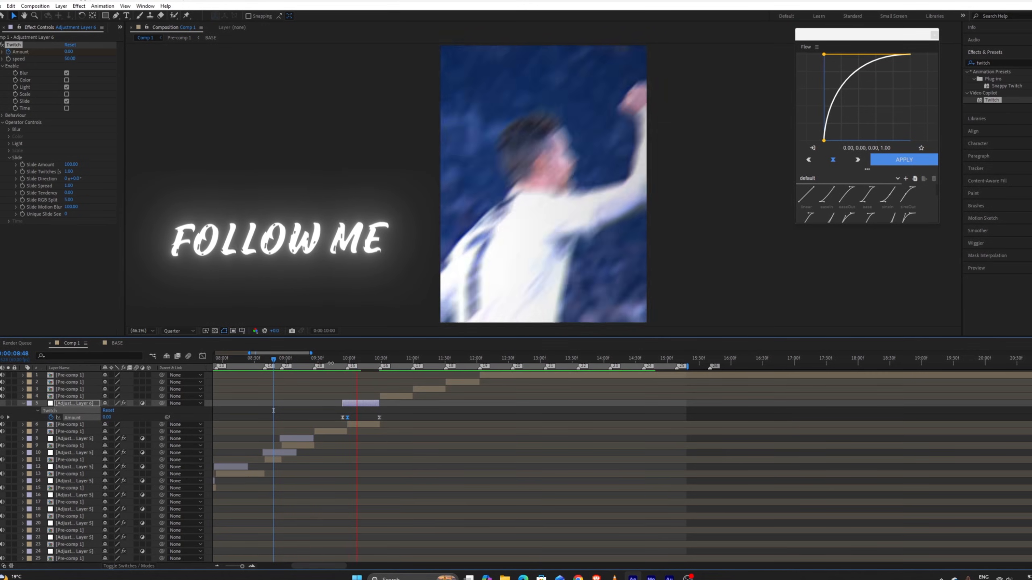
pyautogui.moveTo(297, 357); pyautogui.dragTo(332, 360)
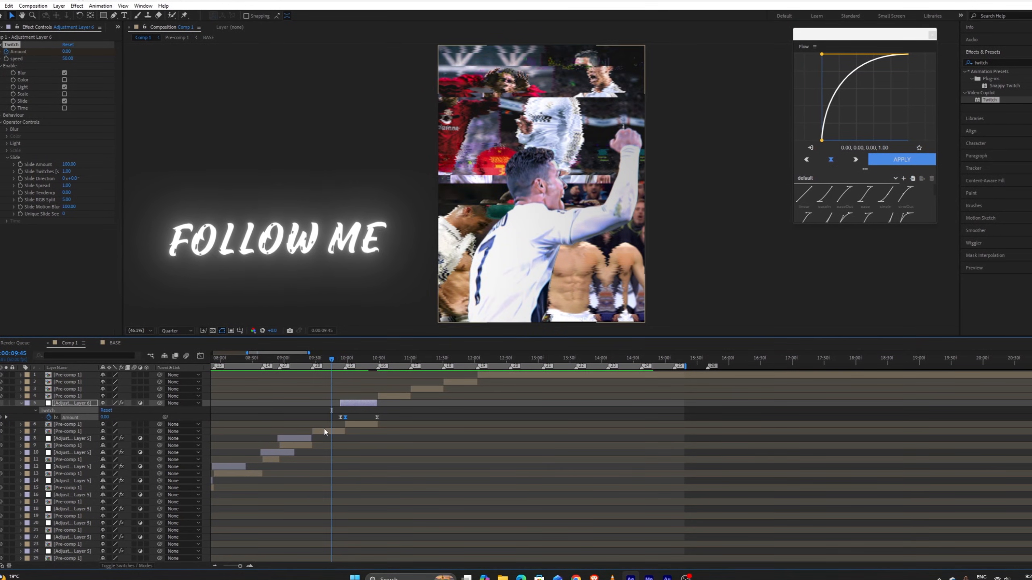
# Add a new adjustment layer below the Twitch adjustment layer and apply the Sapphire S_BlurMoCurves effect to it.
pyautogui.scroll(2, 325, 431)
pyautogui.click(432, 425)
pyautogui.hotkey('ctrl', 'alt', 'y')
pyautogui.click(1014, 64)
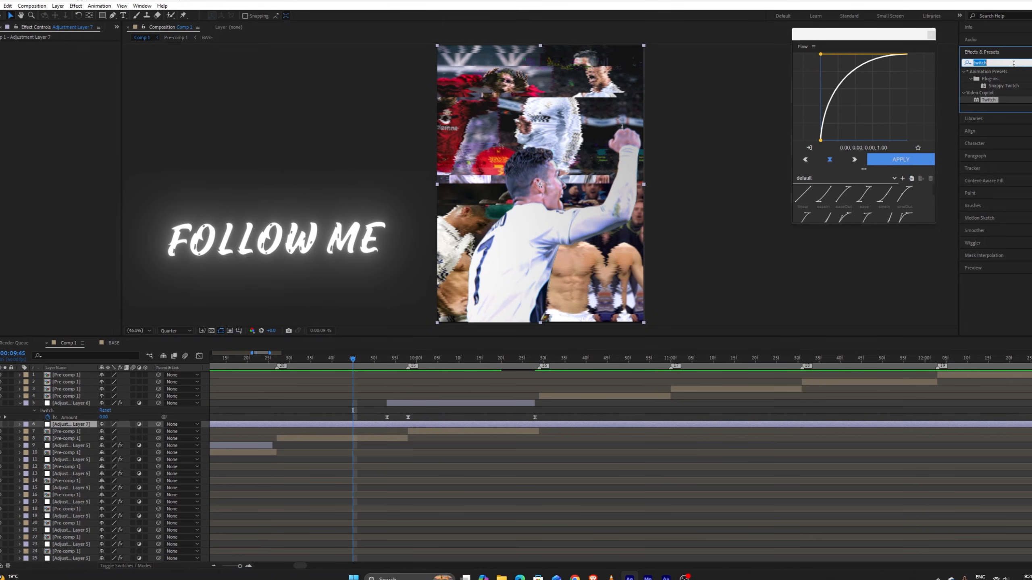
pyautogui.write('blurmo')
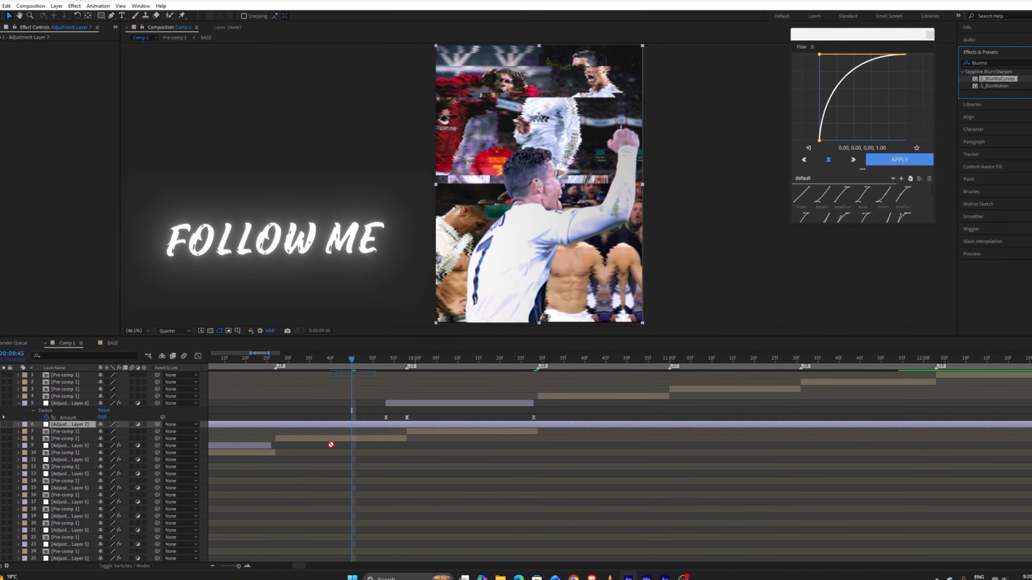
pyautogui.moveTo(331, 445); pyautogui.dragTo(331, 425)
# Trim the S_BlurMoCurves adjustment layer to start at 0:00:09:27 and end at the cut two beats on, deleting the leftover pieces.
pyautogui.moveTo(352, 364); pyautogui.dragTo(274, 369)
pyautogui.hotkey('ctrl', 'shift', 'd')
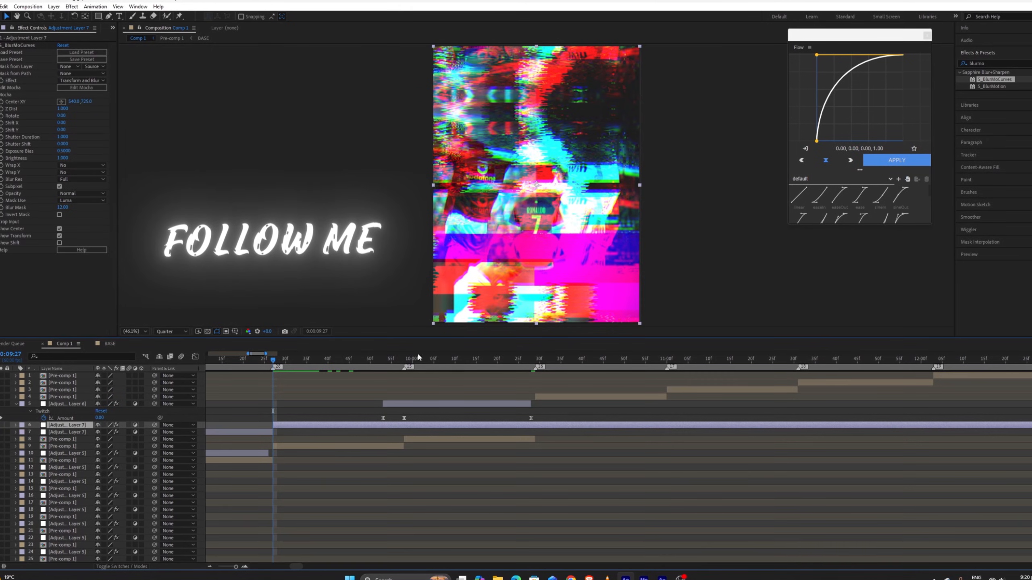
pyautogui.click(535, 360)
pyautogui.hotkey('ctrl', 'shift', 'd')
pyautogui.keyDown('ctrl'); pyautogui.click(269, 439); pyautogui.keyUp('ctrl')
pyautogui.press('Delete')
# Keyframe Z Dist from 1 at 0:00:09:27 down to about 0.86 and back to 1 at 0:00:09:58, with Easy Ease.
pyautogui.click(274, 364)
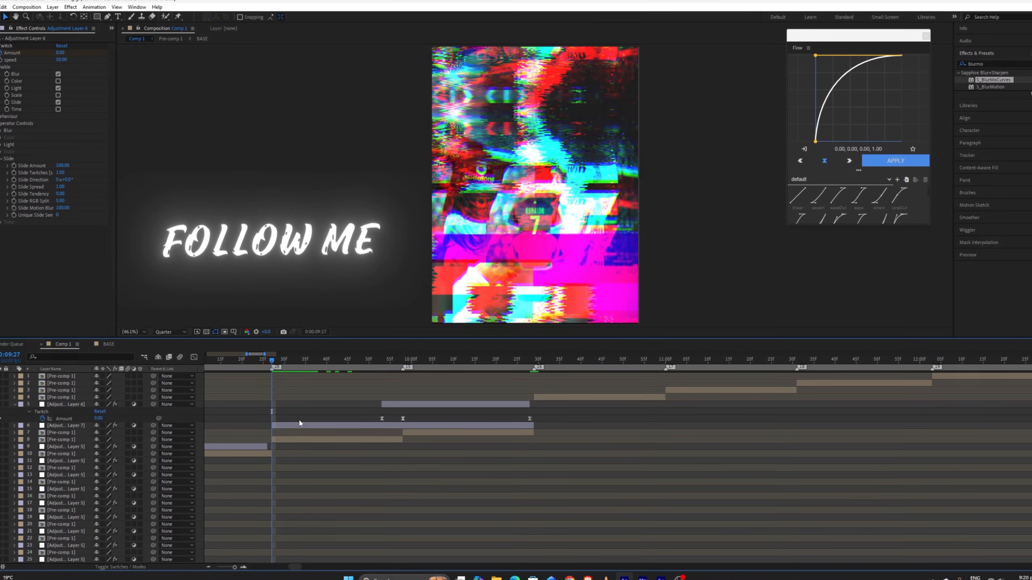
pyautogui.click(390, 361)
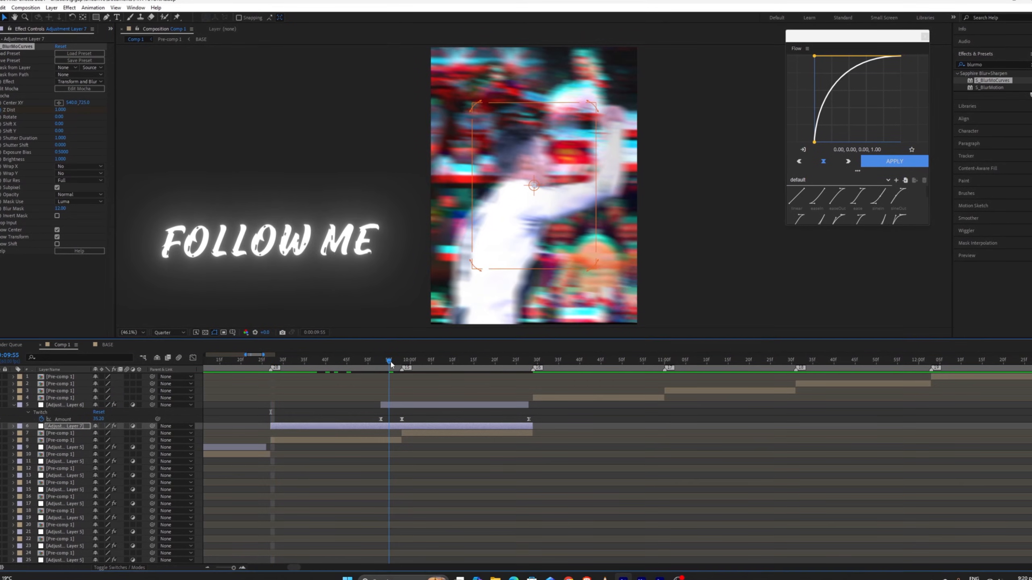
pyautogui.click(387, 361)
pyautogui.moveTo(60, 112); pyautogui.dragTo(47, 115)
pyautogui.click(399, 361)
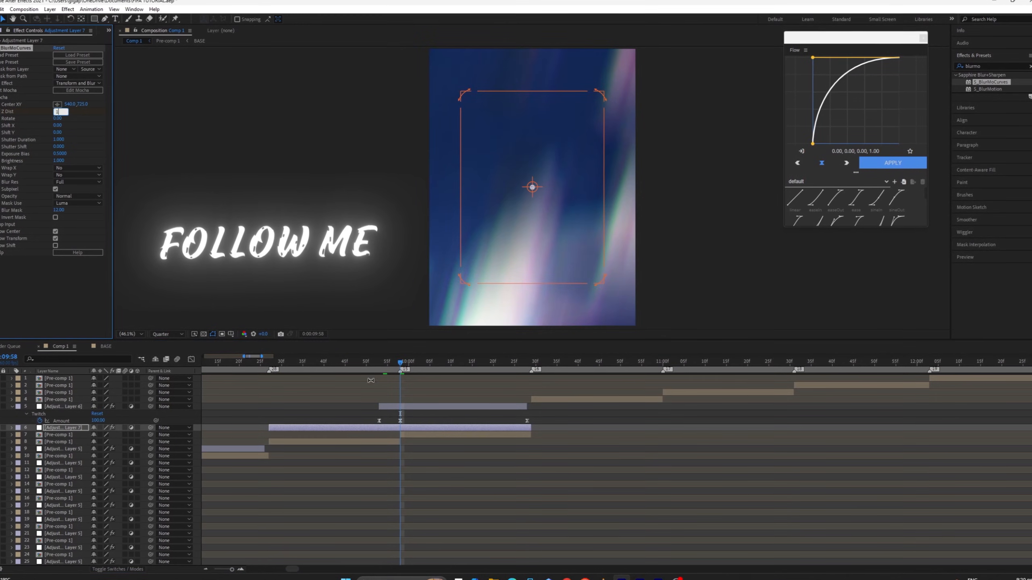
pyautogui.press('u')
pyautogui.moveTo(415, 446); pyautogui.dragTo(312, 385)
pyautogui.press('F9')
# Reshape the Z Dist curve so it falls steeply from the first keyframe, and preview the zoom.
pyautogui.click(190, 360)
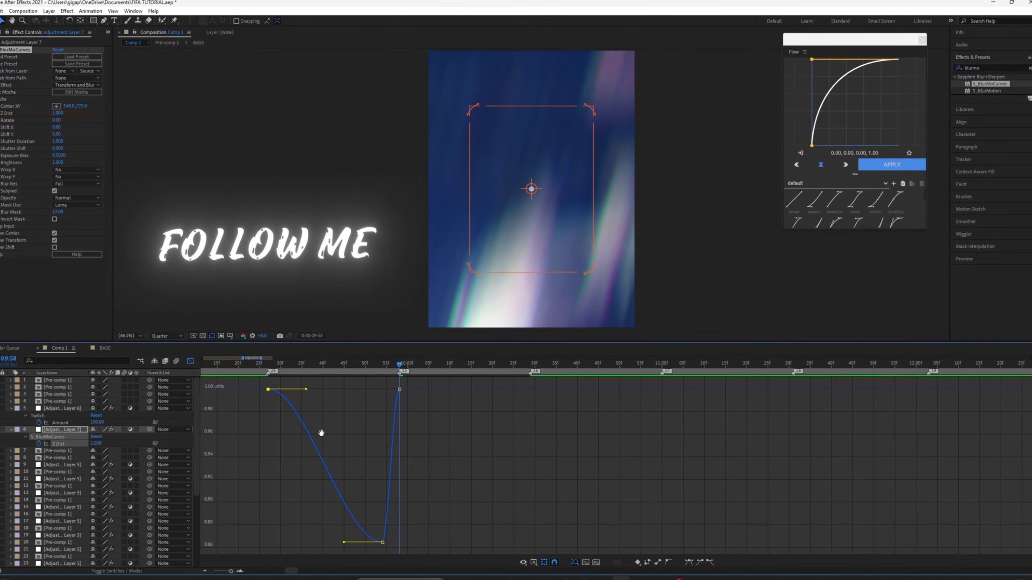
pyautogui.moveTo(321, 433); pyautogui.dragTo(361, 435)
pyautogui.moveTo(311, 369); pyautogui.dragTo(249, 369)
pyautogui.press('space')
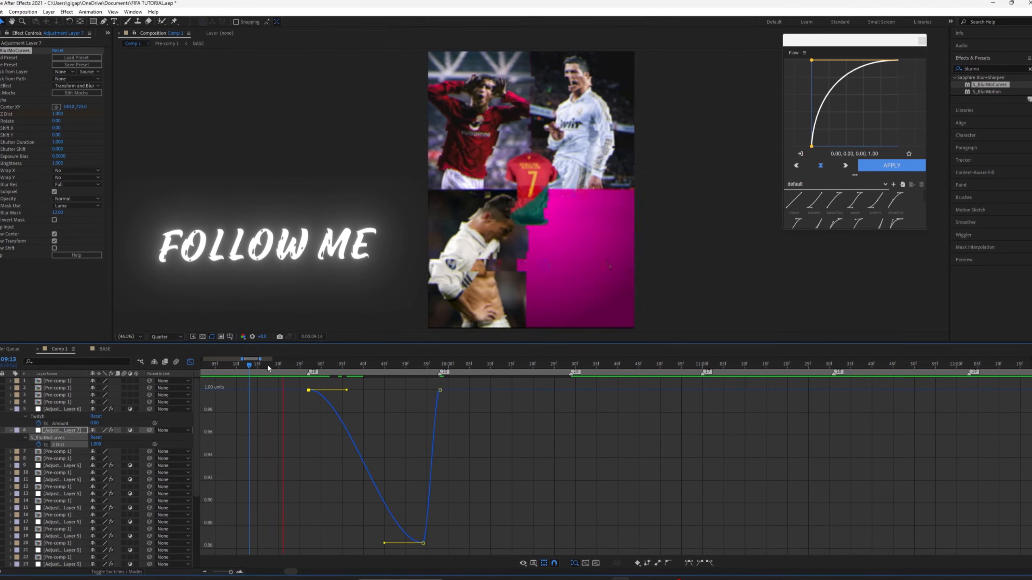
pyautogui.press('space')
pyautogui.moveTo(347, 390); pyautogui.dragTo(297, 475)
pyautogui.press('space')
pyautogui.moveTo(285, 366); pyautogui.dragTo(244, 373)
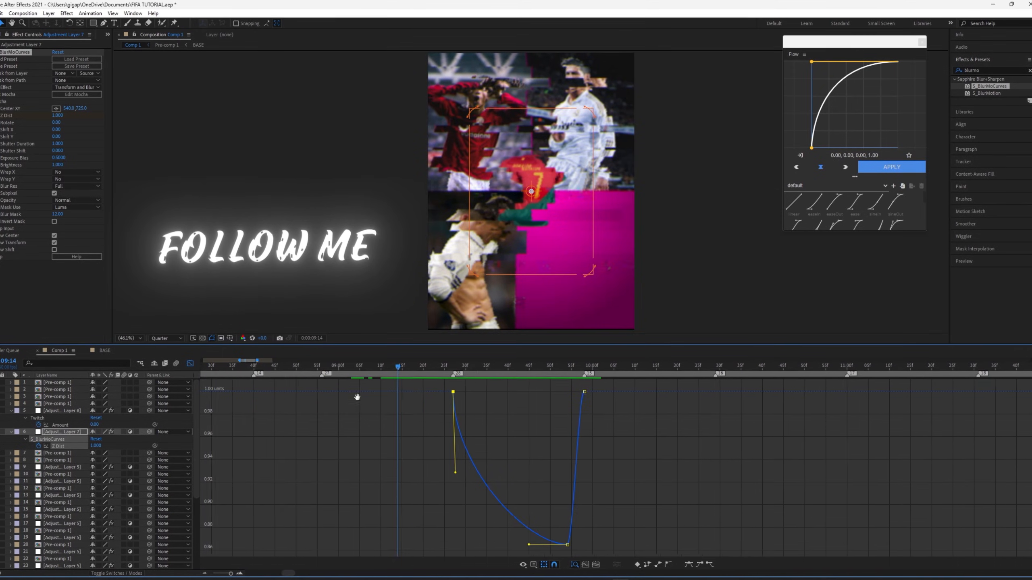
pyautogui.click(190, 363)
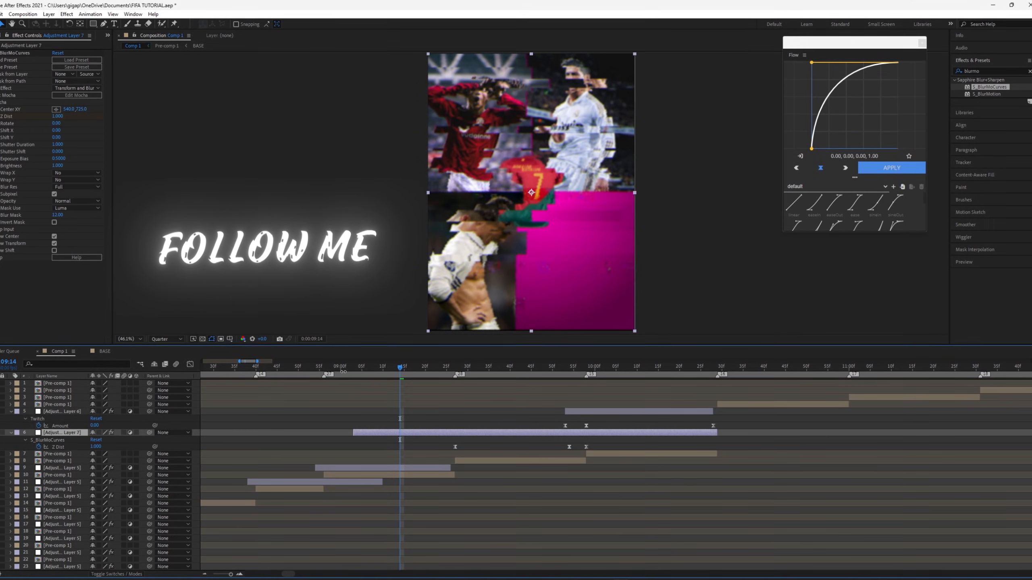
# Extend the blur adjustment layer's start back to the preceding cut and move its first Z Dist keyframe to 0:00:08:55.
pyautogui.moveTo(337, 372); pyautogui.dragTo(319, 372)
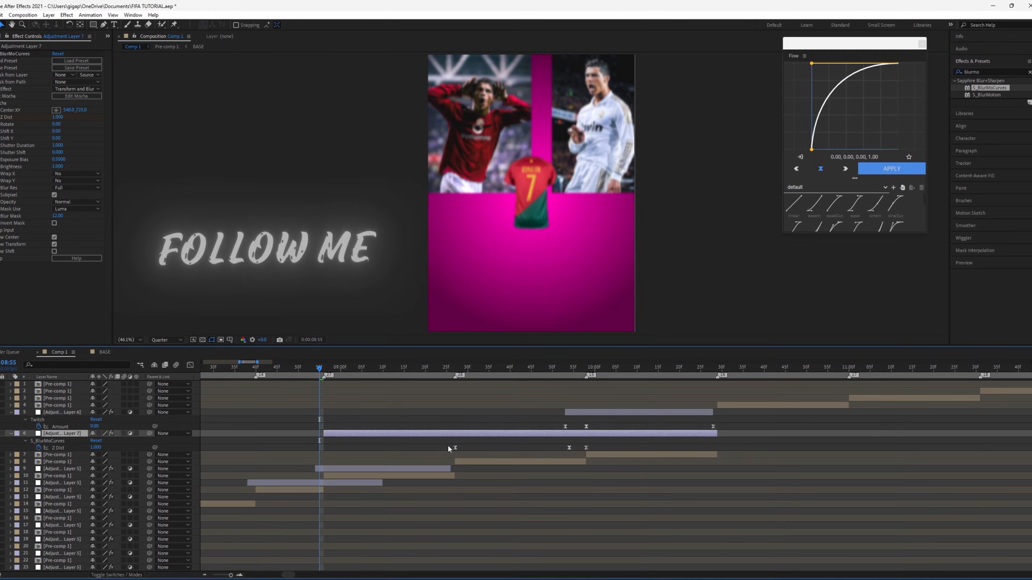
pyautogui.moveTo(454, 448); pyautogui.dragTo(320, 448)
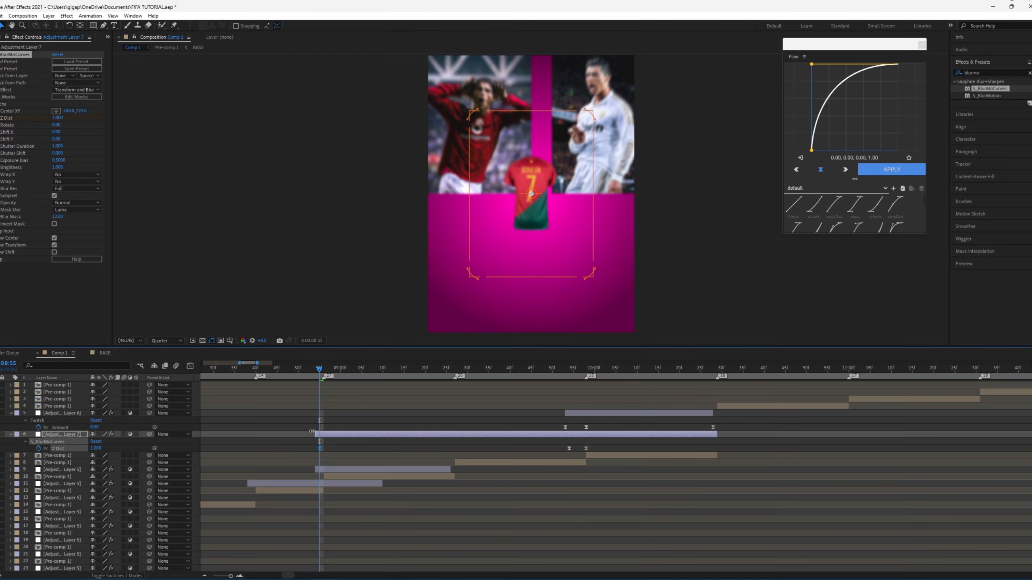
pyautogui.press('space')
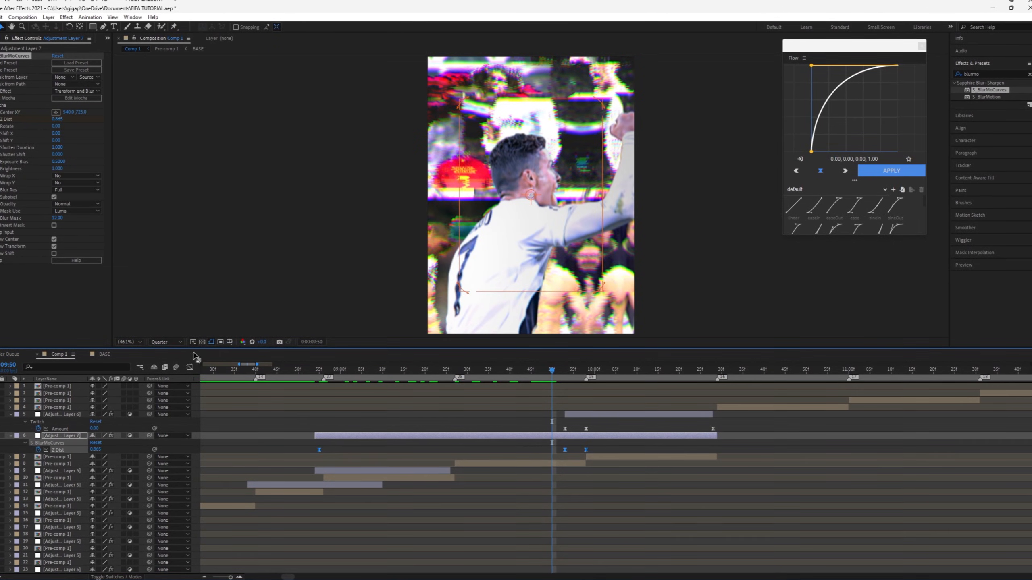
# Check the Z Dist curve in the graph and play back the blur and Twitch transition around 0:00:09:58.
pyautogui.hotkey('shift', 'F3')
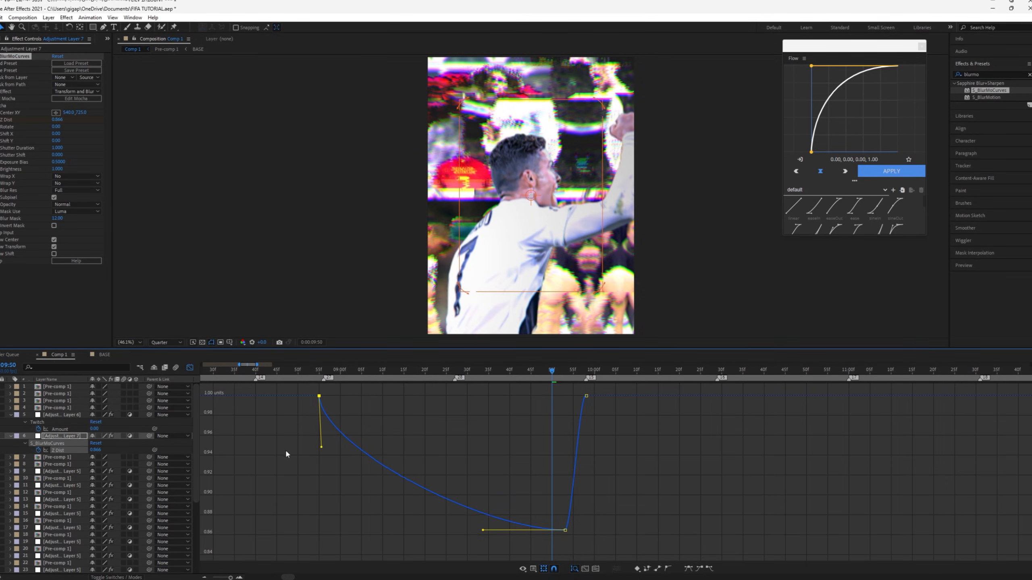
pyautogui.scroll(-3, 451, 495)
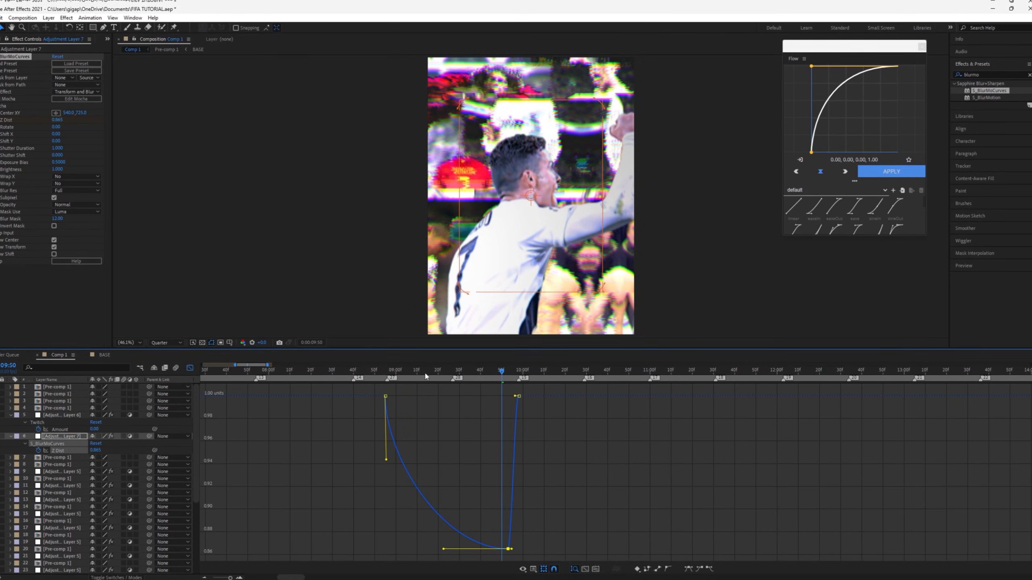
pyautogui.click(288, 371)
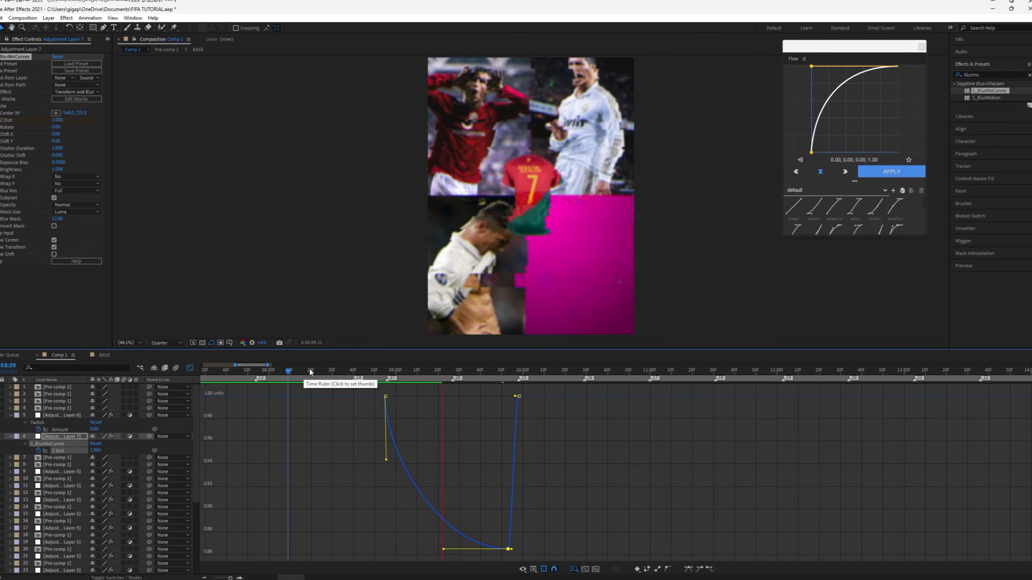
pyautogui.click(373, 373)
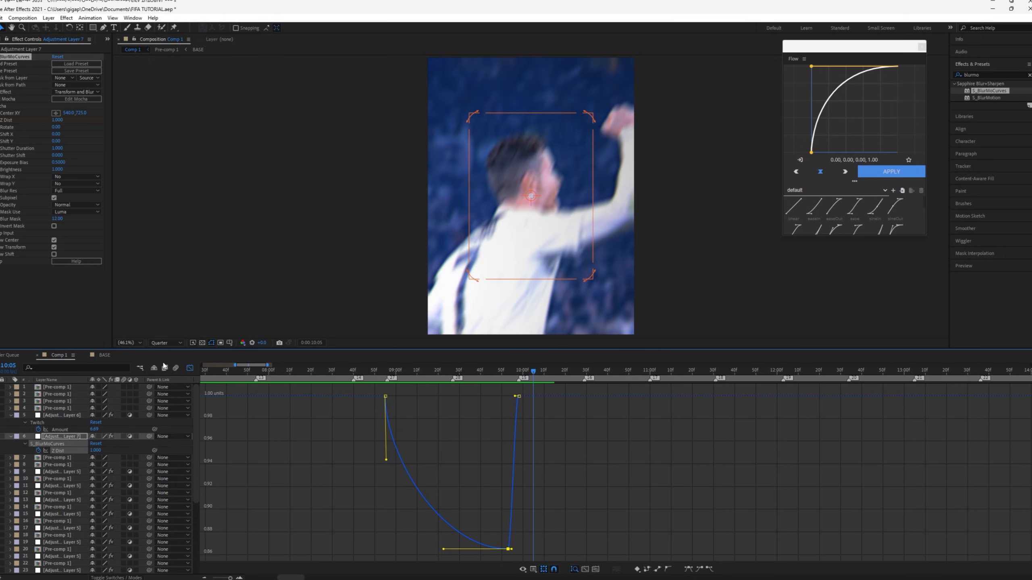
pyautogui.hotkey('shift', 'F3')
pyautogui.click(496, 444)
pyautogui.press('u')
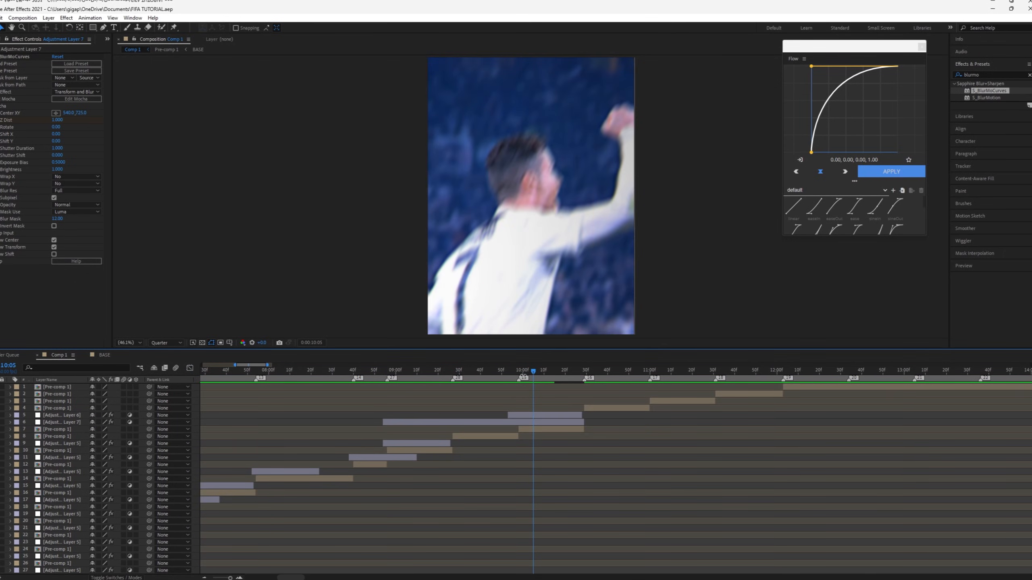
pyautogui.moveTo(518, 372); pyautogui.dragTo(528, 372)
pyautogui.press('space')
# Duplicate the Twitch adjustment layer that starts at 0:00:07:21 and place the copy above the Pre-comp beginning at 0:00:10:29.
pyautogui.moveTo(340, 479); pyautogui.dragTo(493, 463)
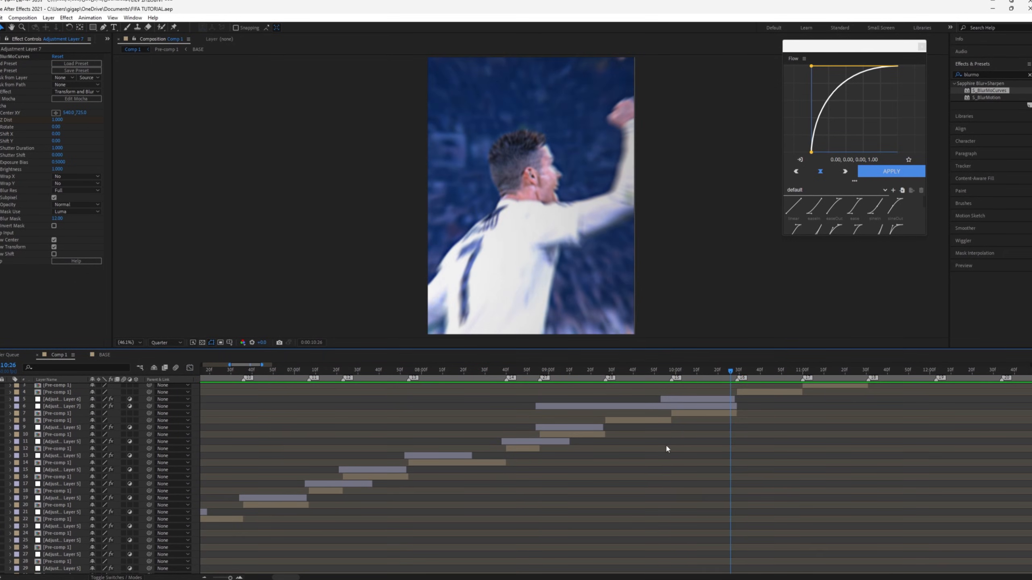
pyautogui.scroll(-5, 666, 444)
pyautogui.click(359, 372)
pyautogui.moveTo(359, 374); pyautogui.dragTo(357, 373)
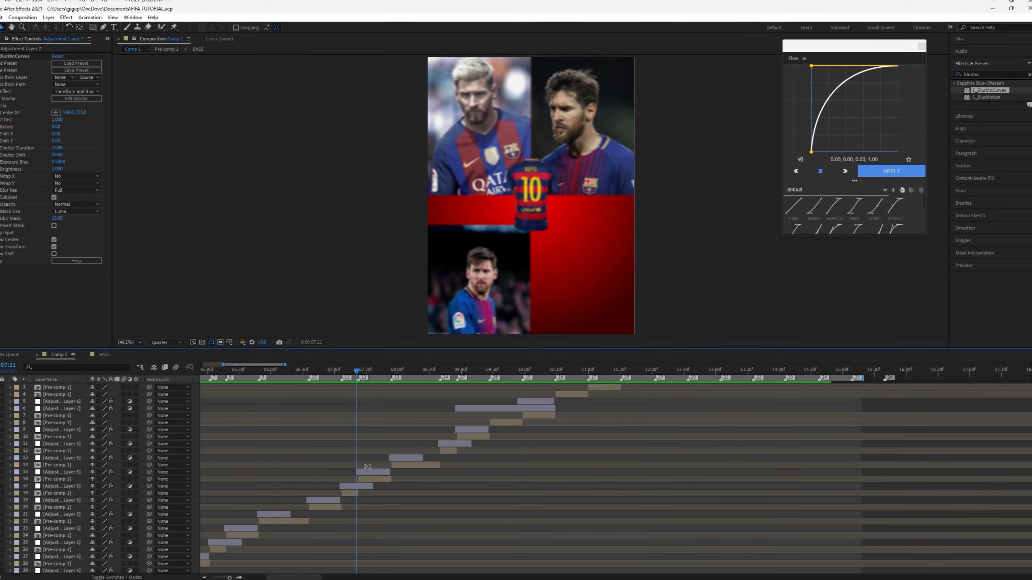
pyautogui.click(61, 472)
pyautogui.hotkey('ctrl', 'd')
pyautogui.moveTo(60, 472); pyautogui.dragTo(79, 400)
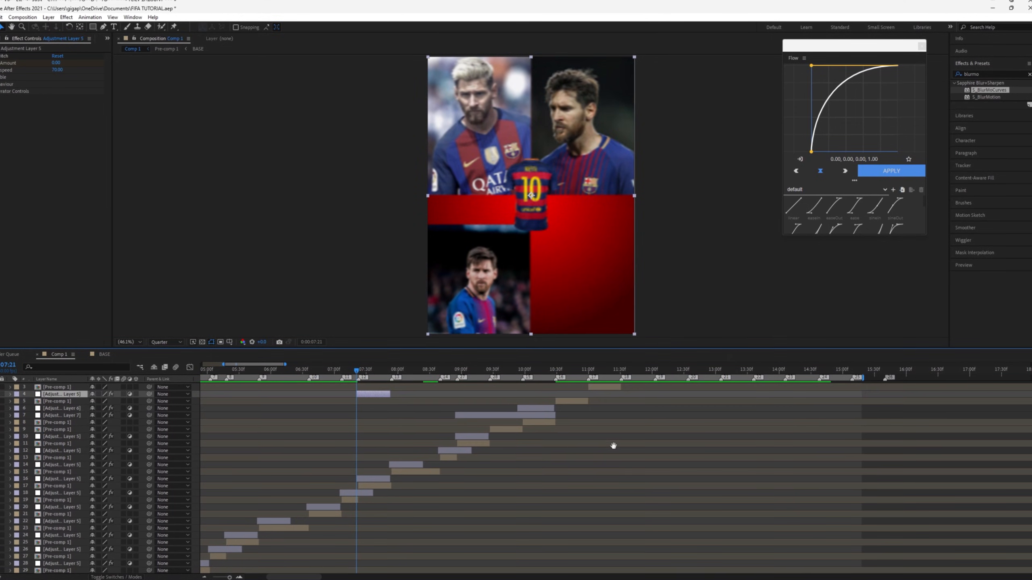
# Shift the copied Twitch layer along the timeline to line up its middle Amount keyframe with the cut at 0:00:10:29.
pyautogui.hscroll(2, 289, 395)
pyautogui.press('u')
pyautogui.scroll(5, 487, 408)
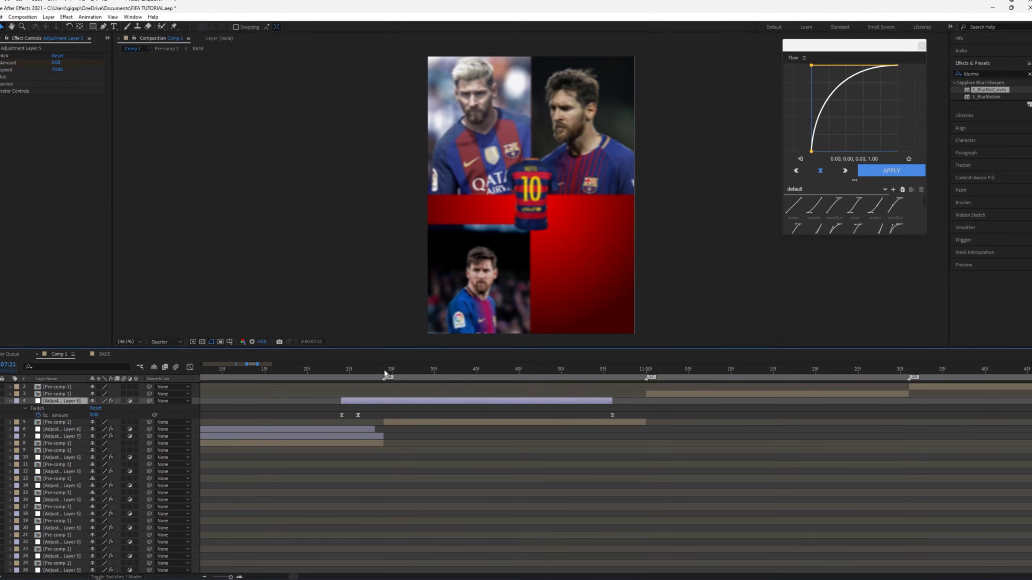
pyautogui.click(384, 372)
pyautogui.scroll(1, 404, 403)
pyautogui.hscroll(1, 372, 386)
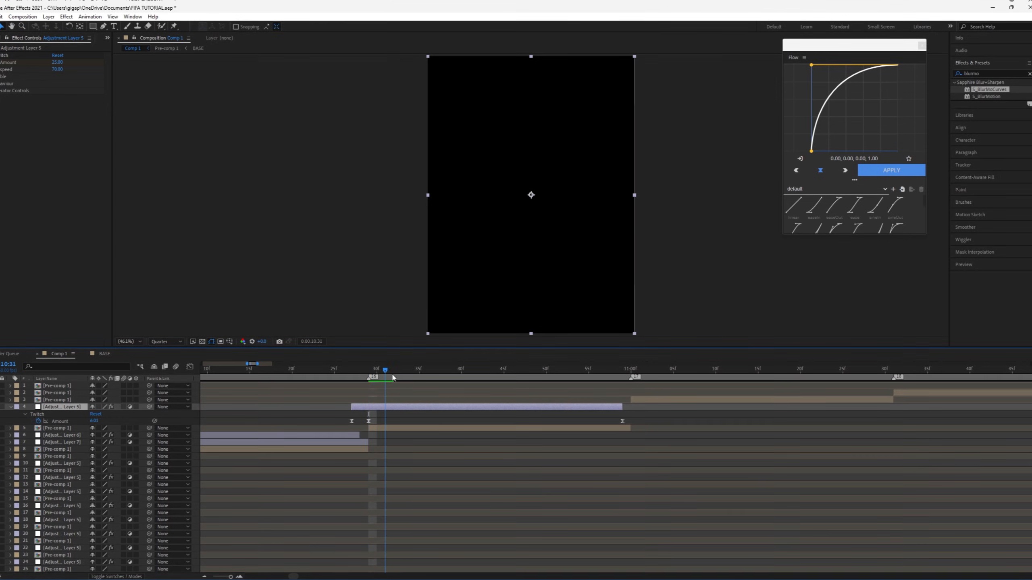
pyautogui.moveTo(394, 377); pyautogui.dragTo(329, 406)
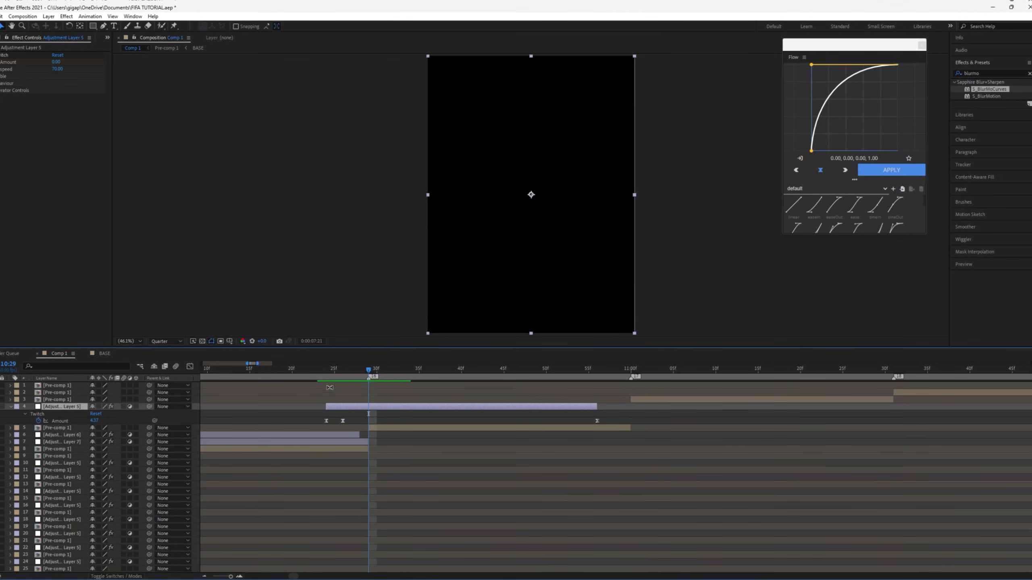